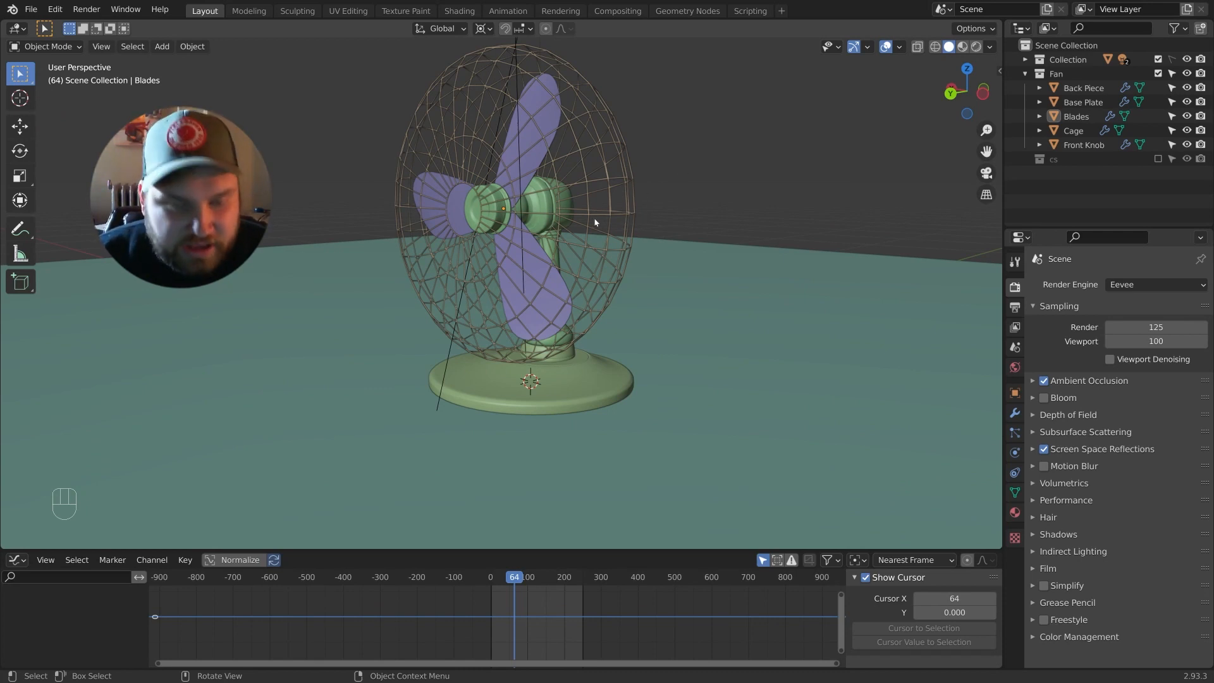
Set the solid viewport shading colour to Material.
key(z)
key(z)
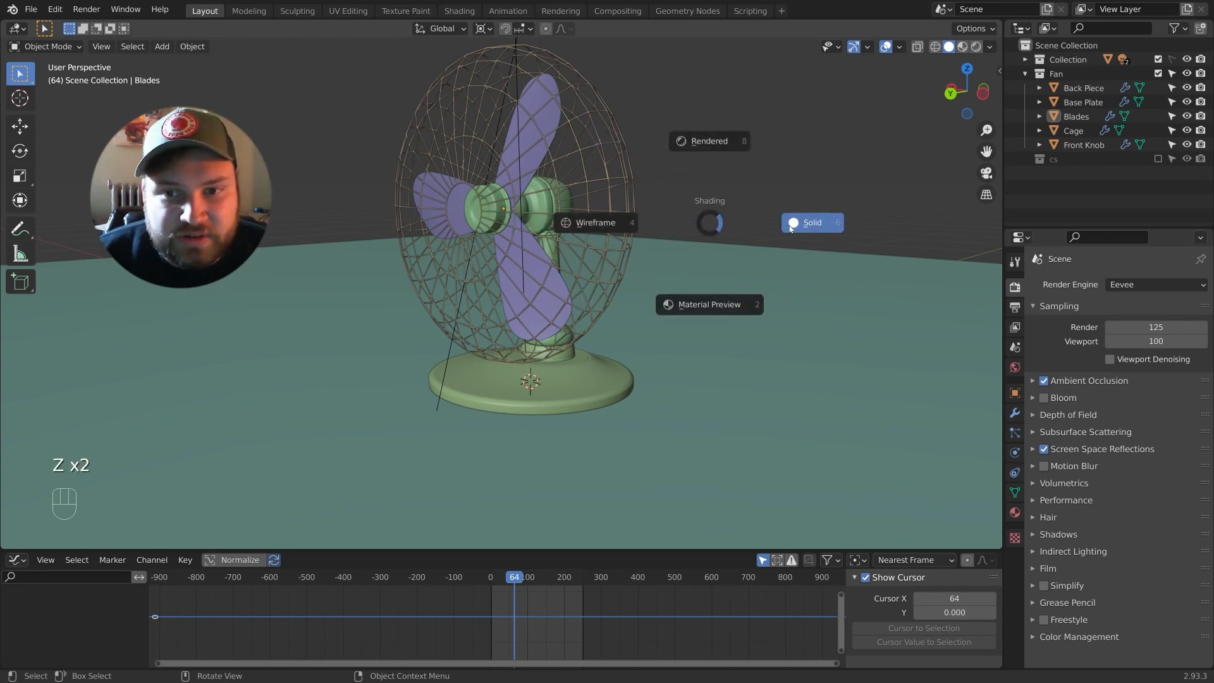
click(991, 47)
click(922, 222)
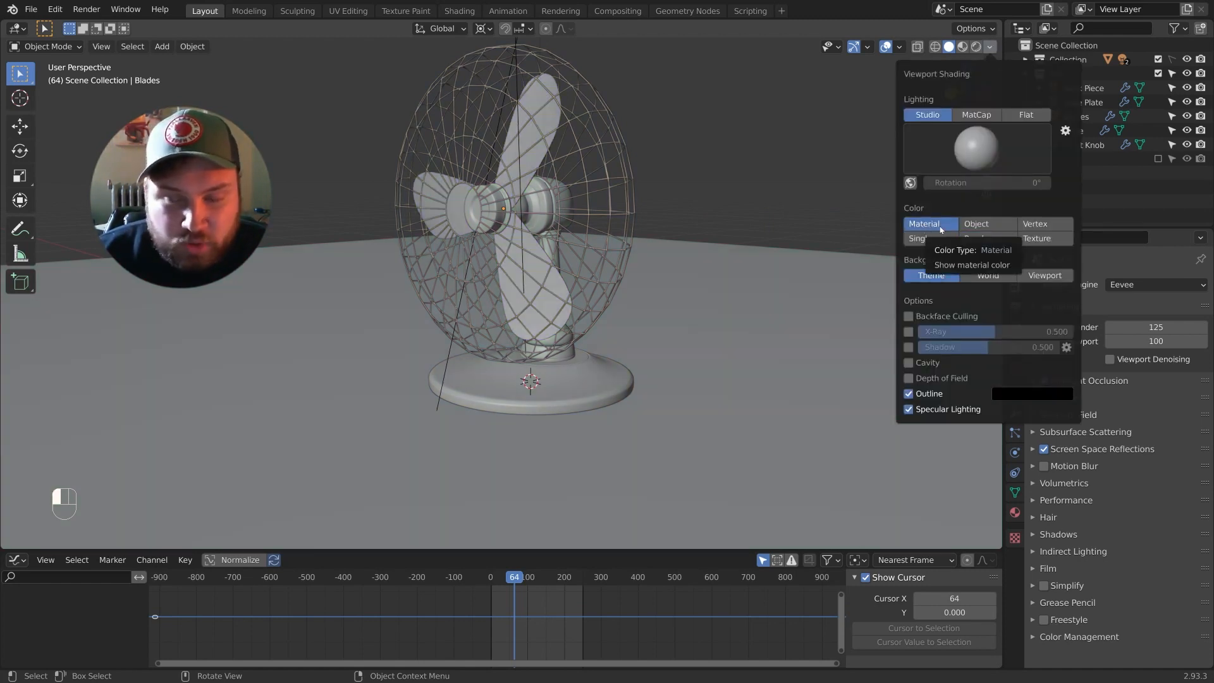
Undo the last several changes.
key(ctrl+z)
key(ctrl+z)
key(ctrl+z)
key(ctrl+z)
key(ctrl+z)
key(ctrl+z)
key(ctrl+z)
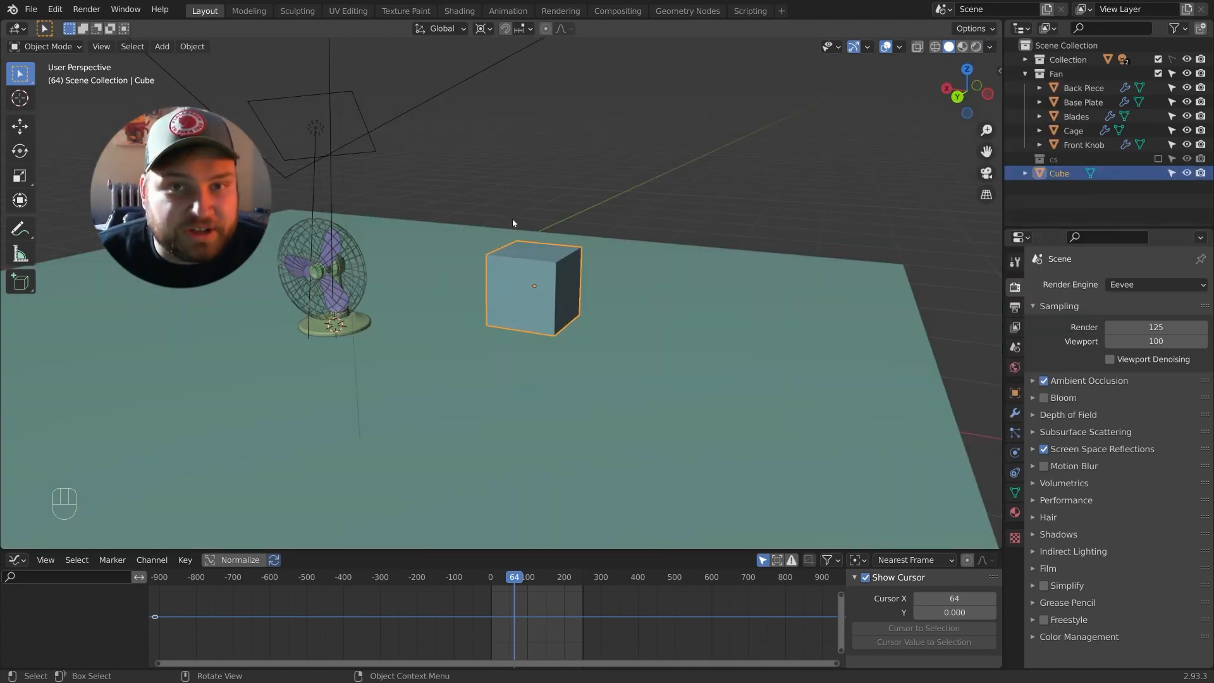
Duplicate the cube seven times, arrange the cubes in two rows beside the fan, and box-select among them.
key(shift+d)
click(600, 213)
key(shift+d)
key(shift+d)
key(shift+d)
key(shift+d)
click(723, 209)
key(shift+d)
key(shift+d)
click(828, 209)
middle_drag(724, 209, 739, 194)
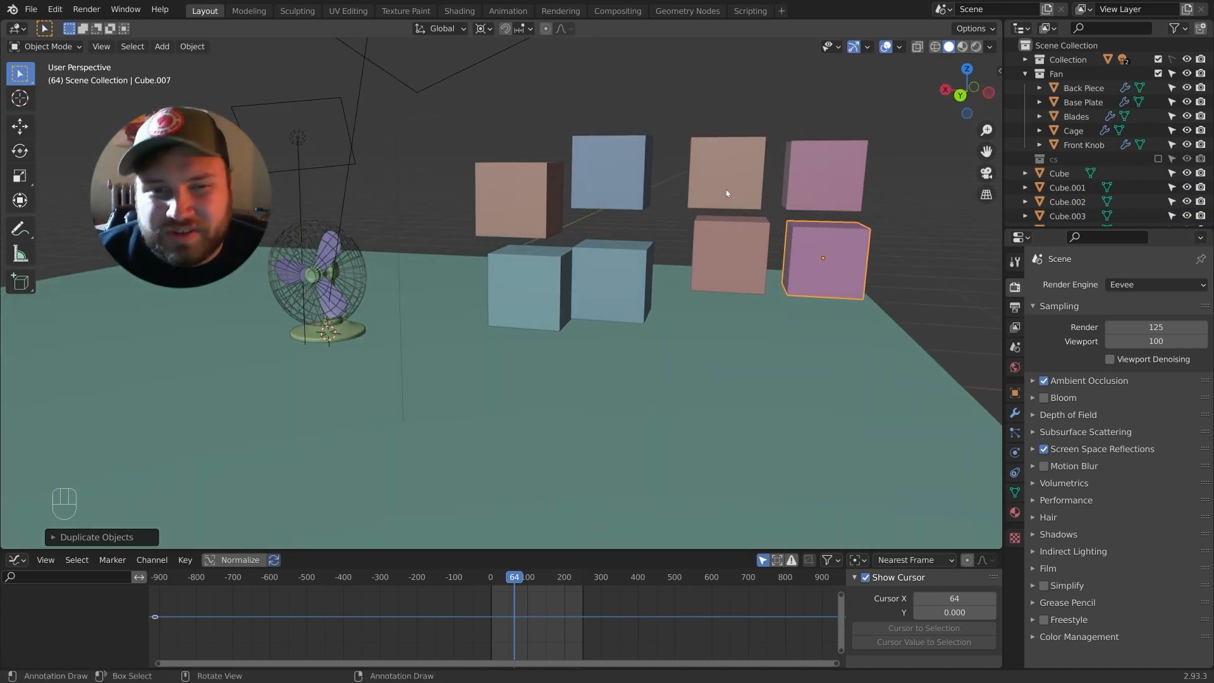
drag(508, 109, 800, 213)
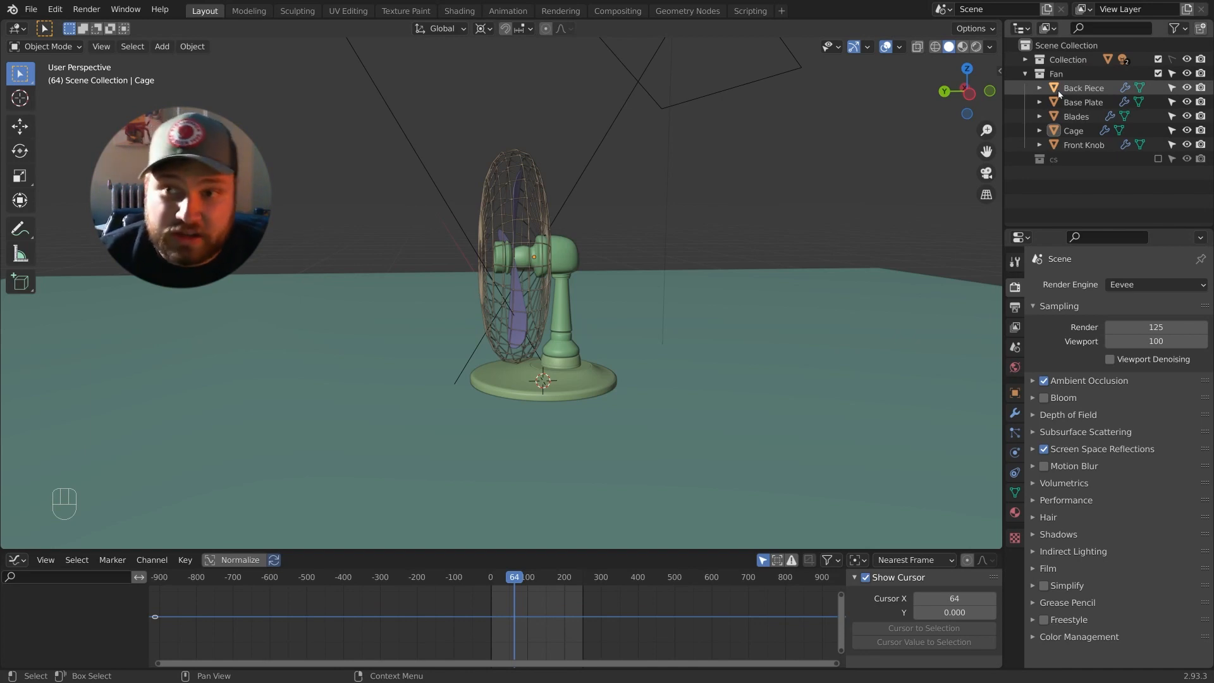
Inspect the Fan collection by highlighting its Base Plate, Blades, Front Knob and Cage objects, and deselect everything.
click(1026, 60)
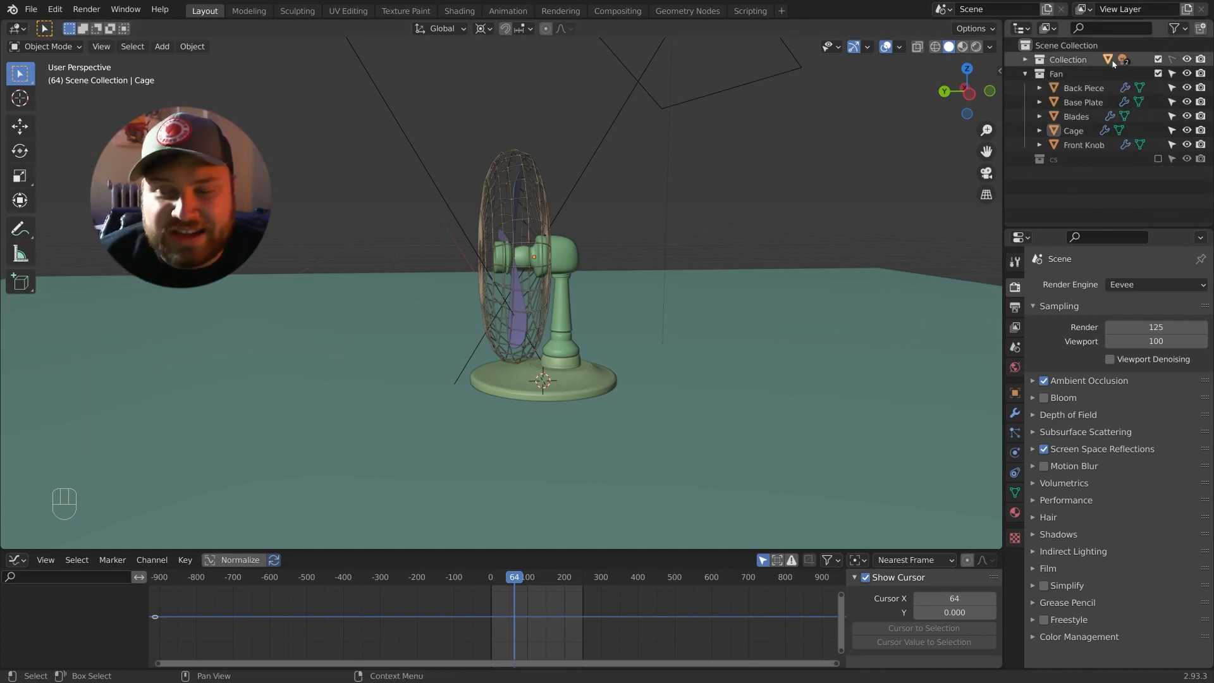
click(1075, 73)
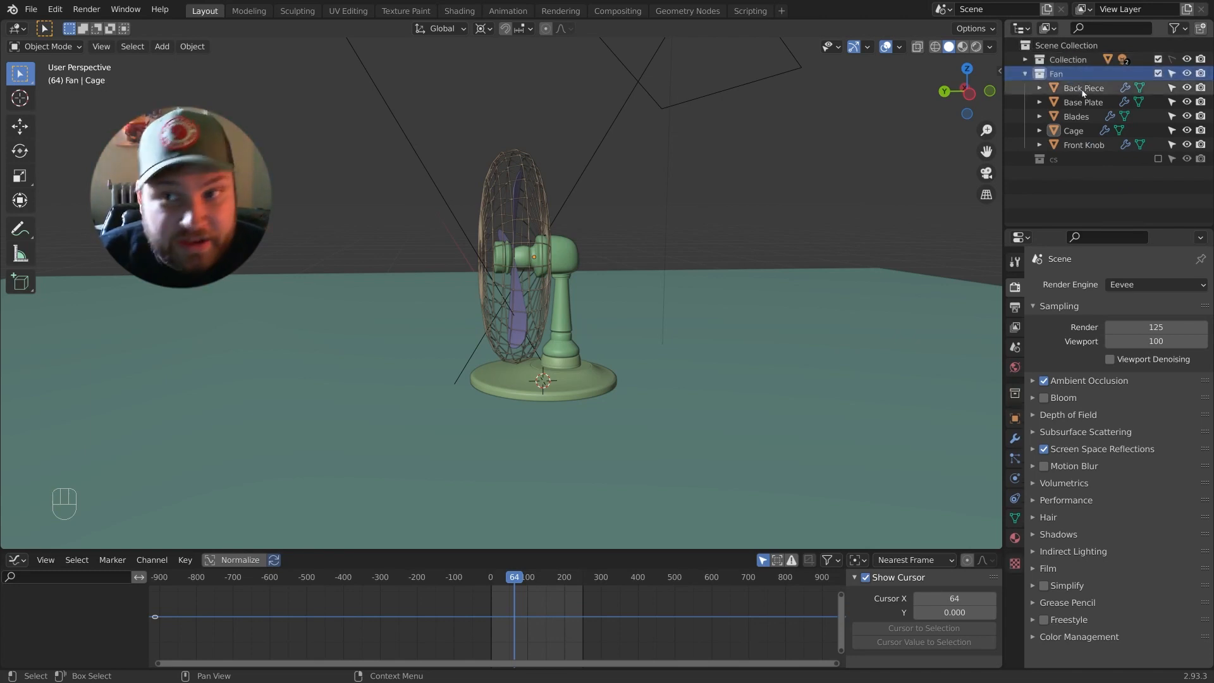
click(1078, 102)
click(1077, 116)
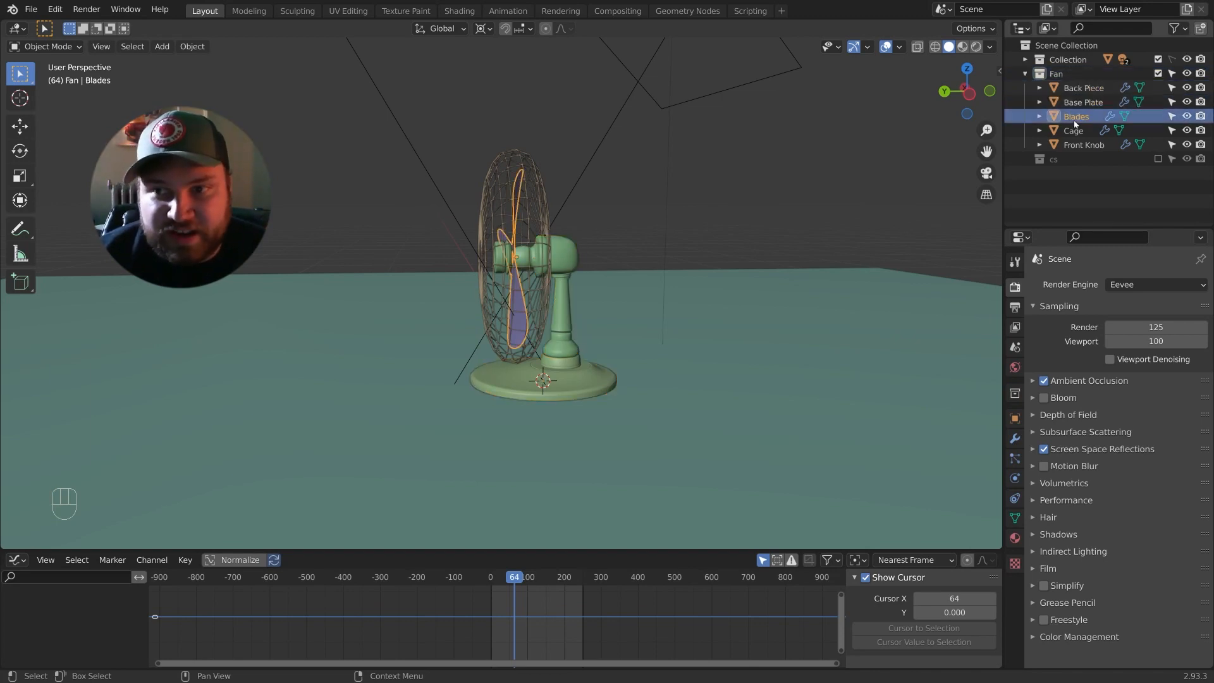
click(1083, 145)
click(1073, 130)
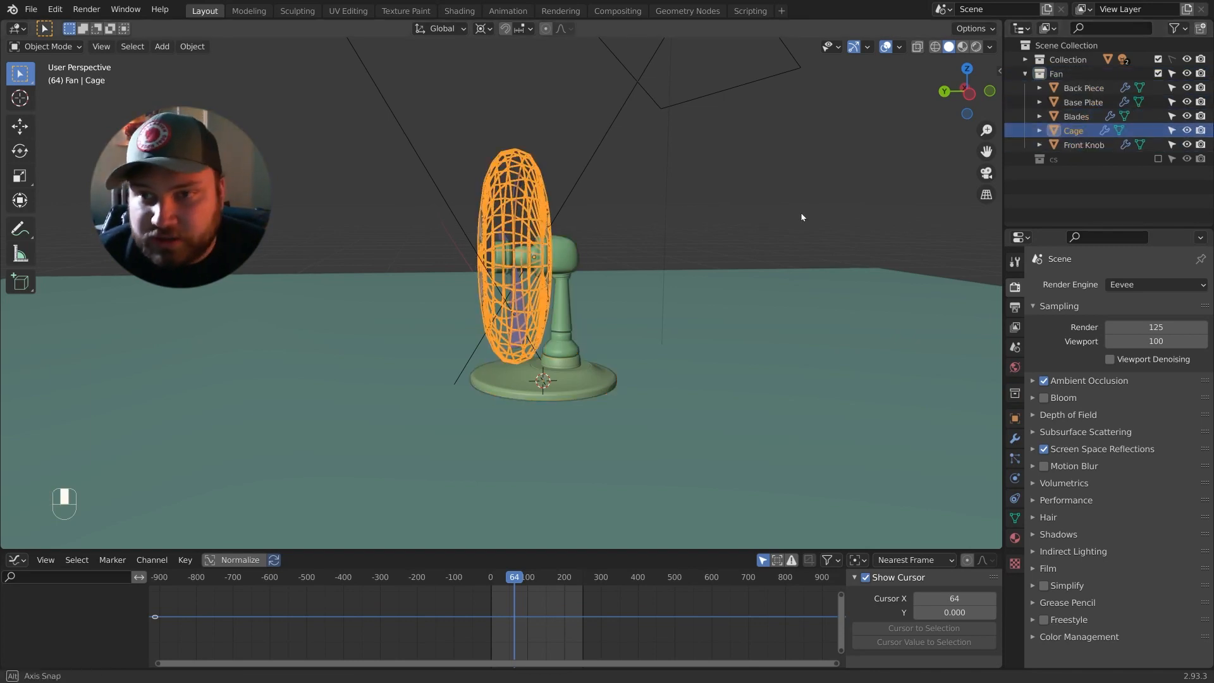
middle_drag(871, 210, 683, 236)
key(alt+a)
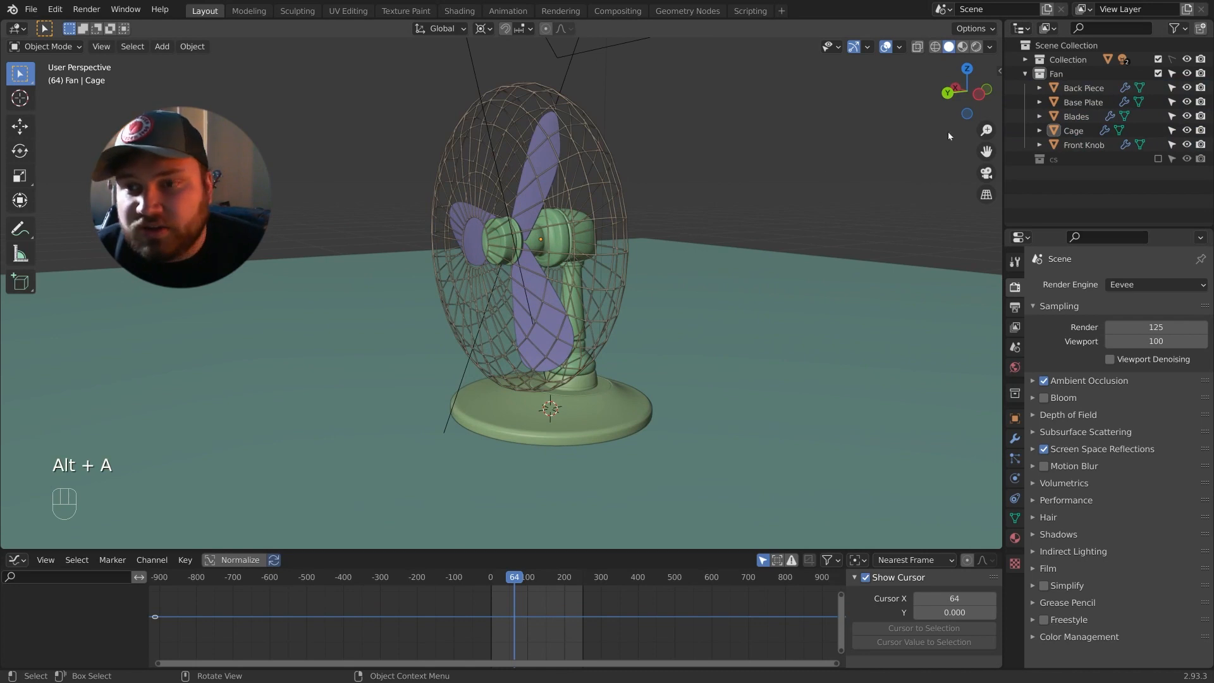
Enable the cs collection, inspect its custom shapes including cs_arrow and cs_star, and exclude the collection again.
click(1157, 160)
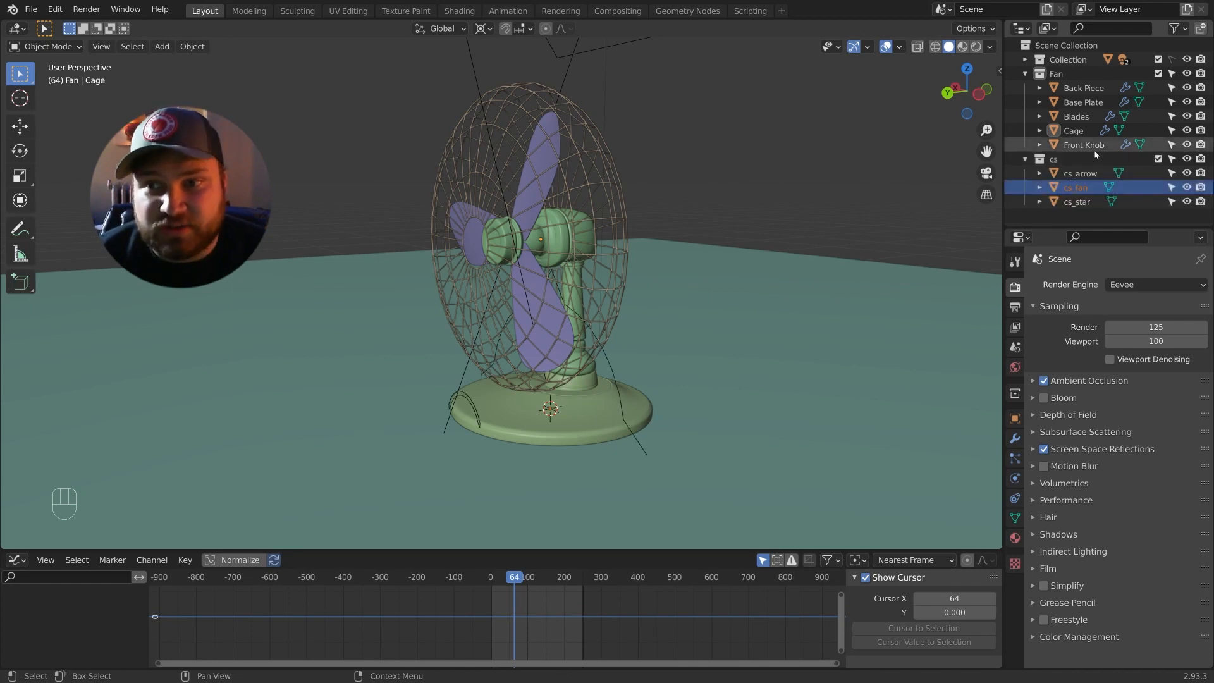
click(1076, 181)
click(1078, 173)
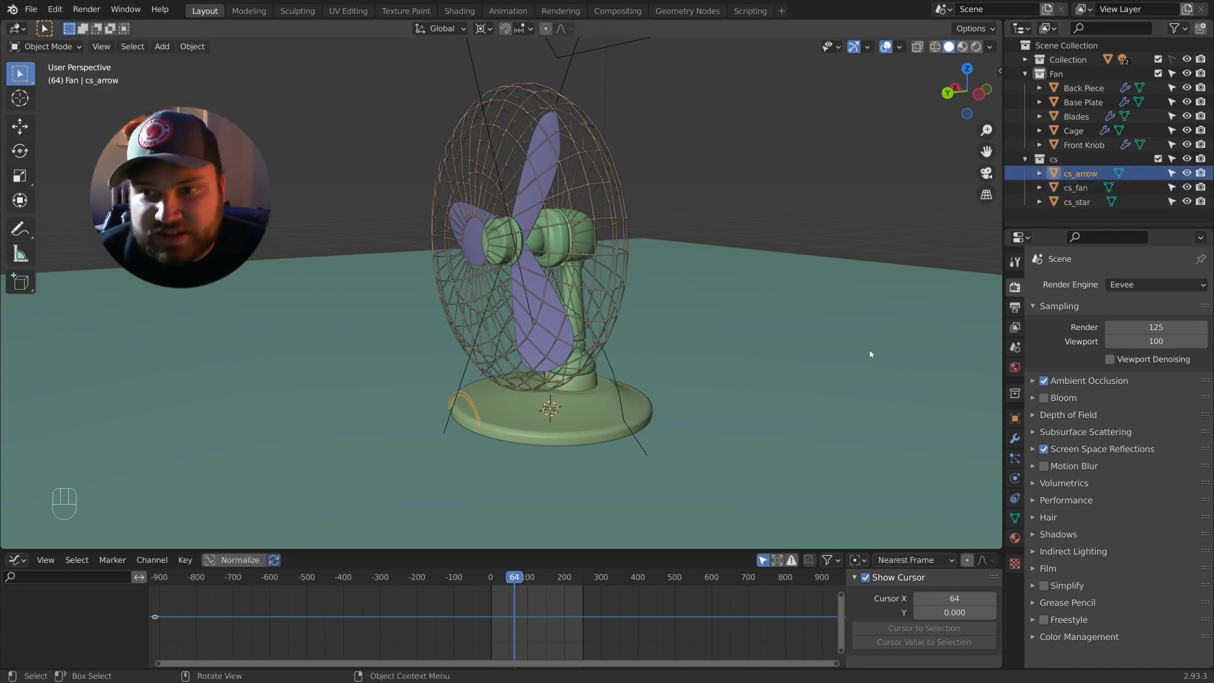
click(1077, 202)
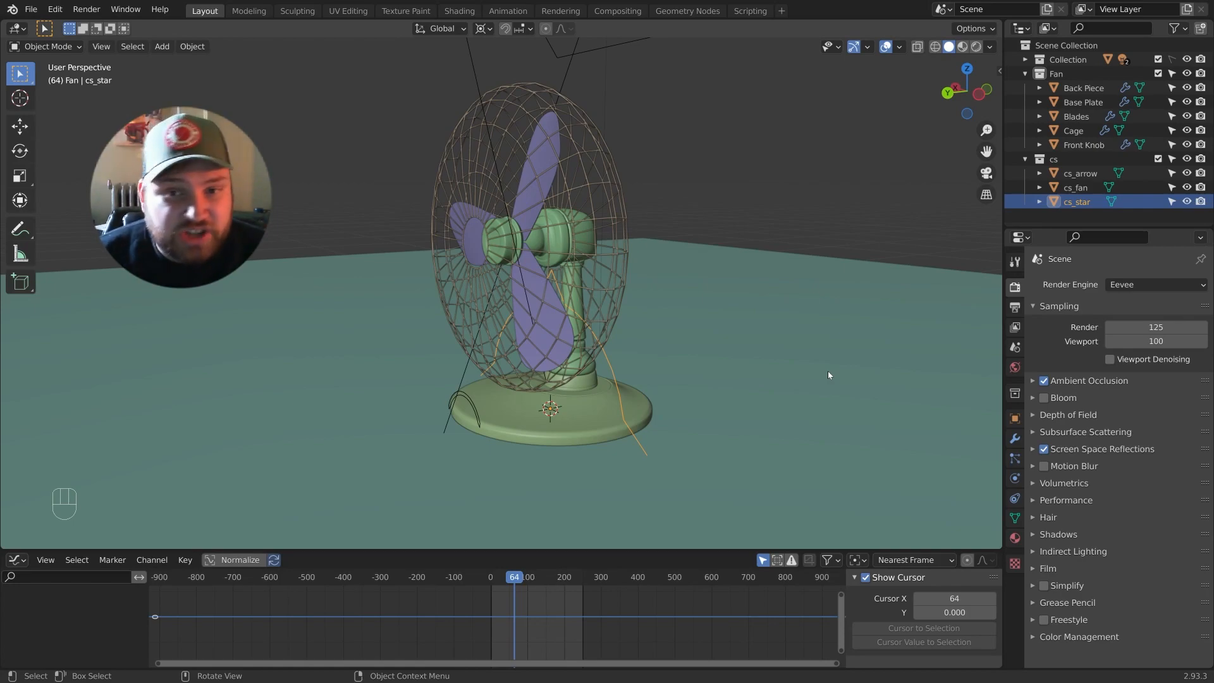
click(1158, 159)
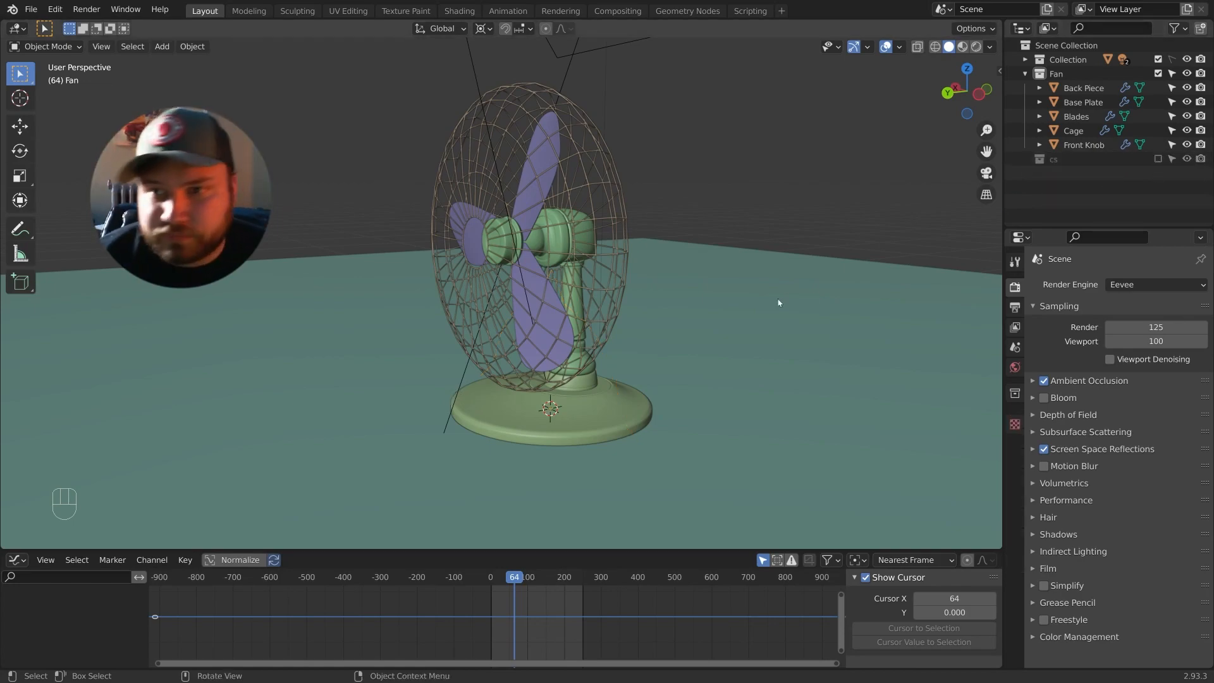
Preview the fan in rendered viewport shading from the front.
key(z)
mouse_move(778, 302)
middle_down()
mouse_move(747, 236)
mouse_move(782, 241)
mouse_move(684, 252)
mouse_move(715, 265)
mouse_move(780, 255)
mouse_move(754, 243)
mouse_move(629, 256)
mouse_move(639, 393)
middle_up()
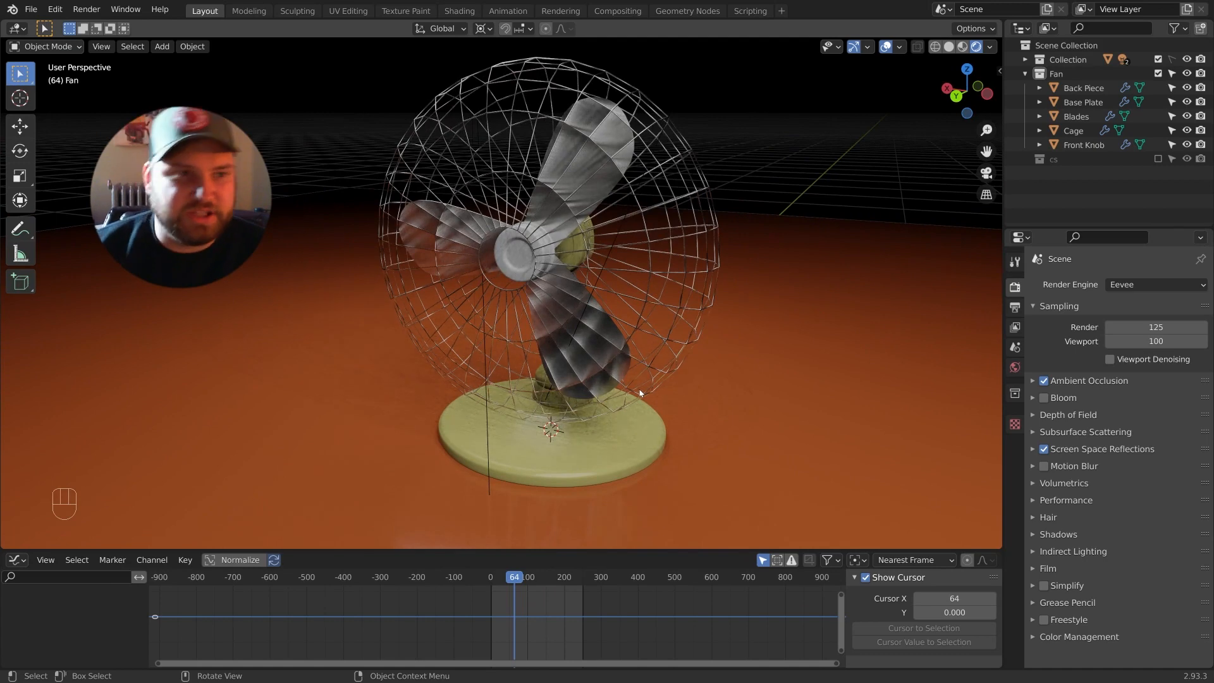
middle_drag(640, 393, 581, 369)
Snap the 3D cursor to the world origin.
key(shift+s)
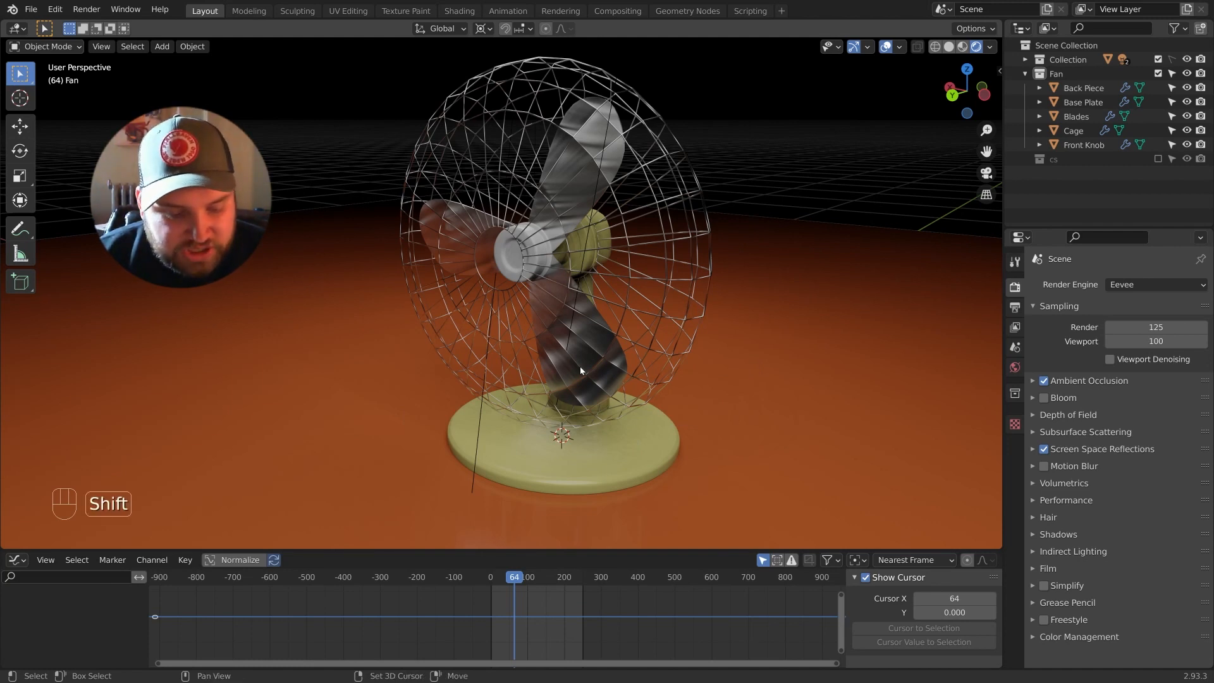
key(shift+s)
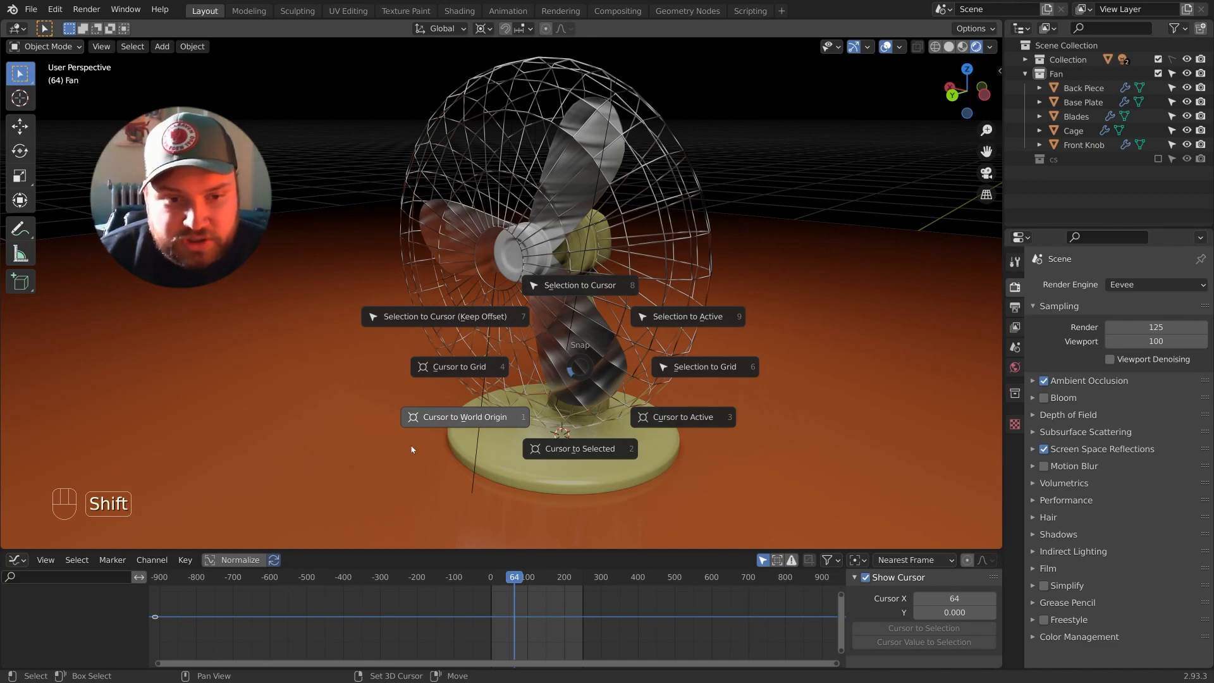
click(511, 420)
Return to solid shading and add a single-bone armature at the 3D cursor.
mouse_move(537, 387)
middle_down()
mouse_move(673, 385)
mouse_move(457, 419)
mouse_move(495, 409)
middle_up()
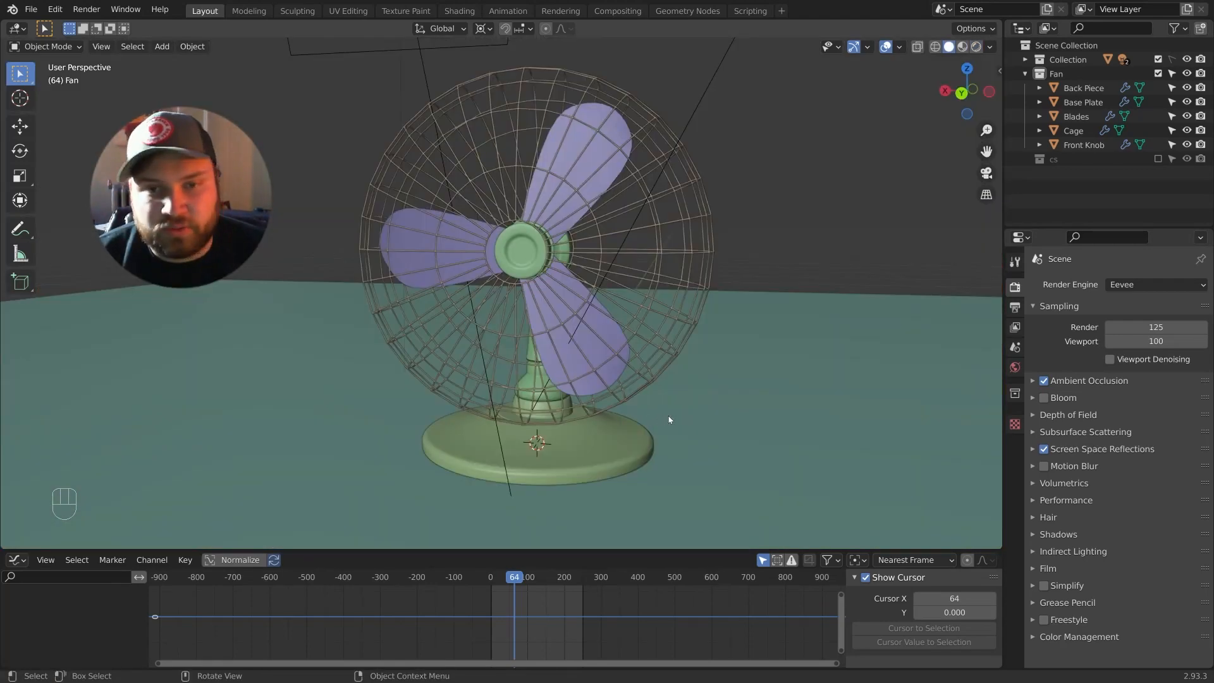
key(shift+a)
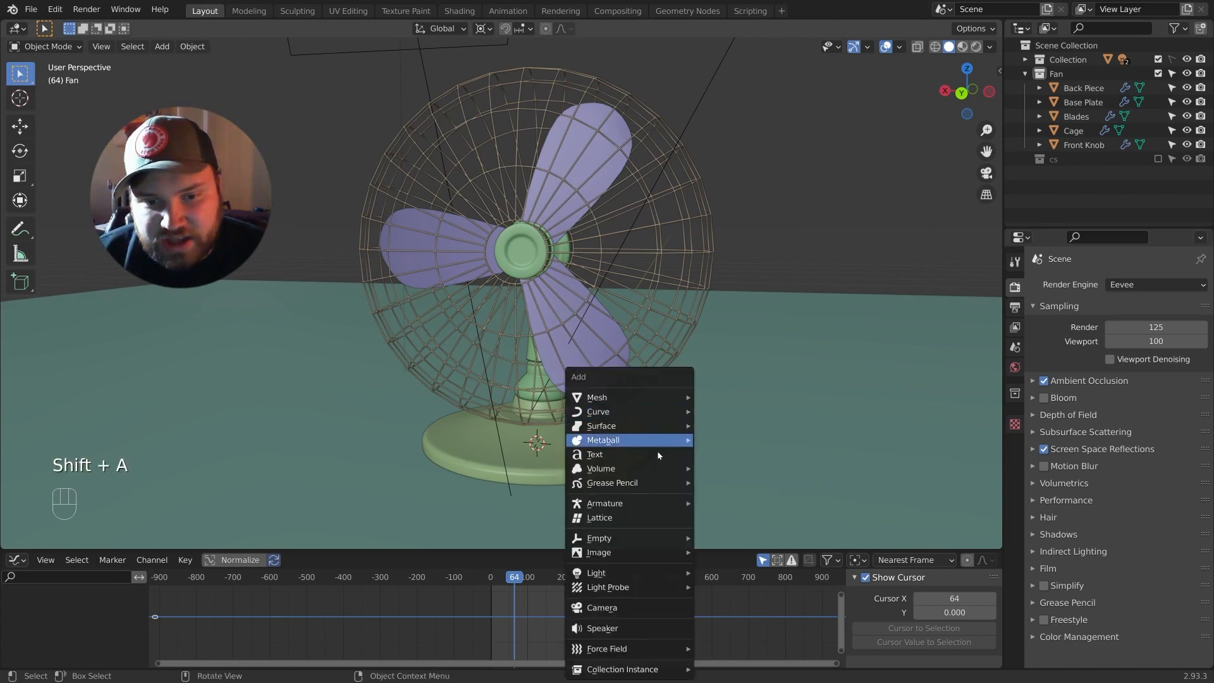
mouse_move(633, 505)
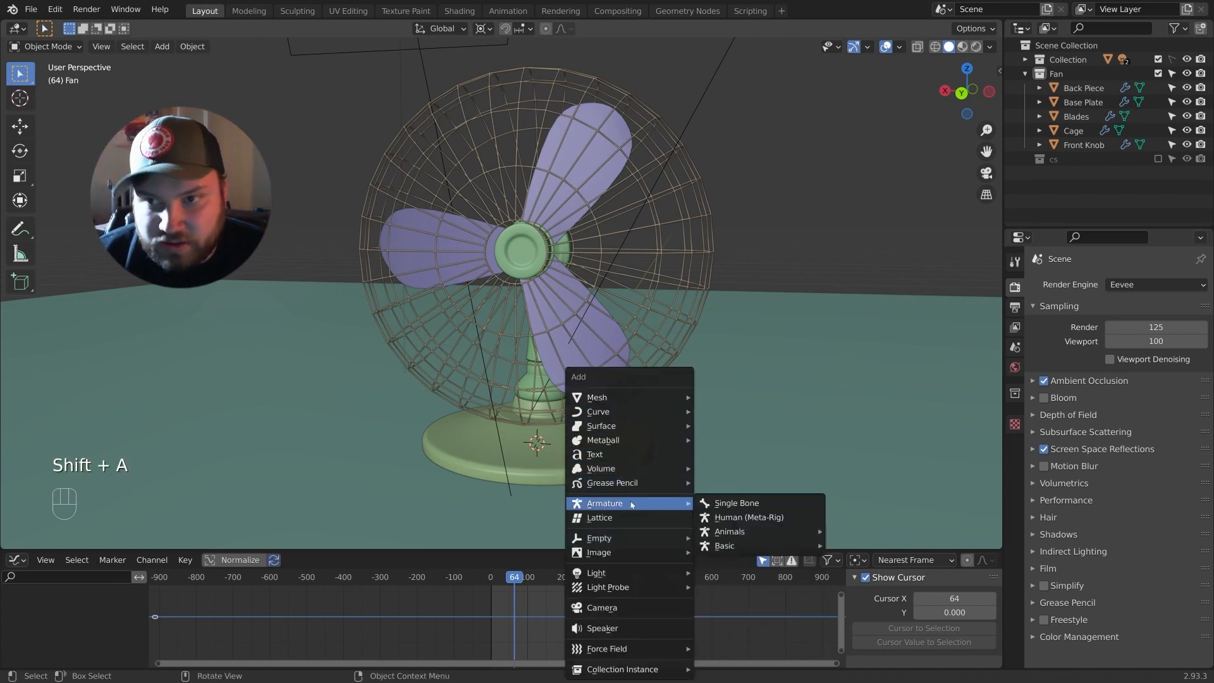
click(740, 504)
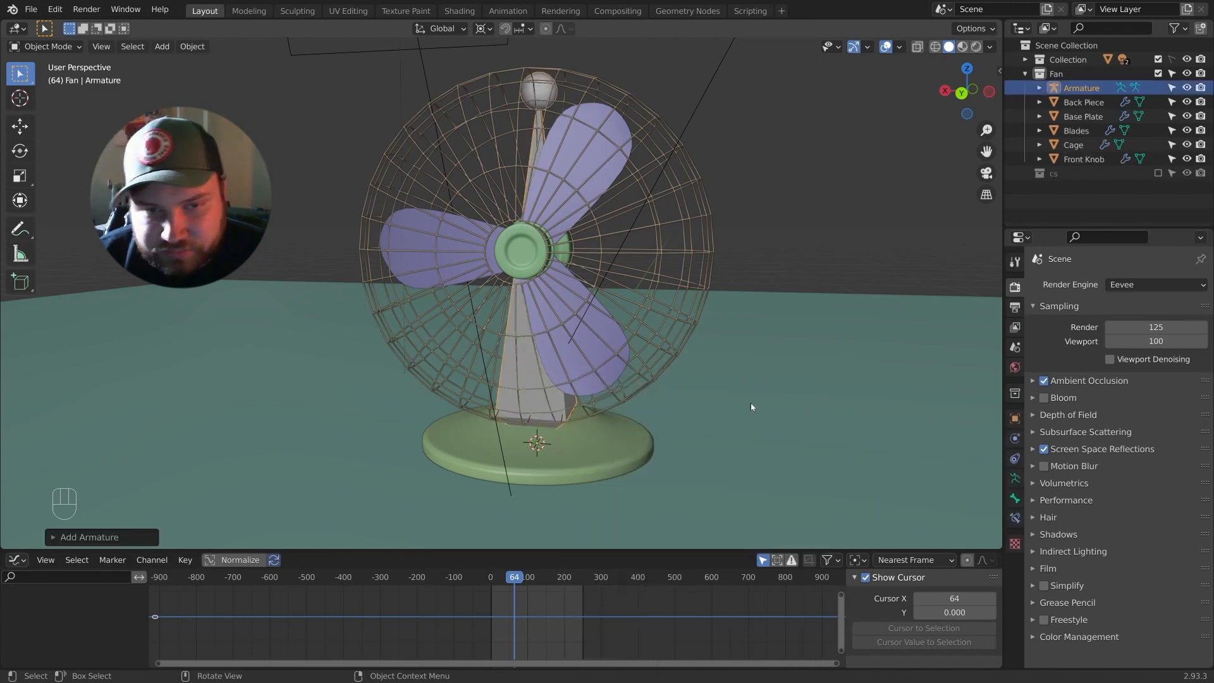
Set the armature's viewport display to In Front so it draws over the fan.
middle_drag(720, 414, 617, 434)
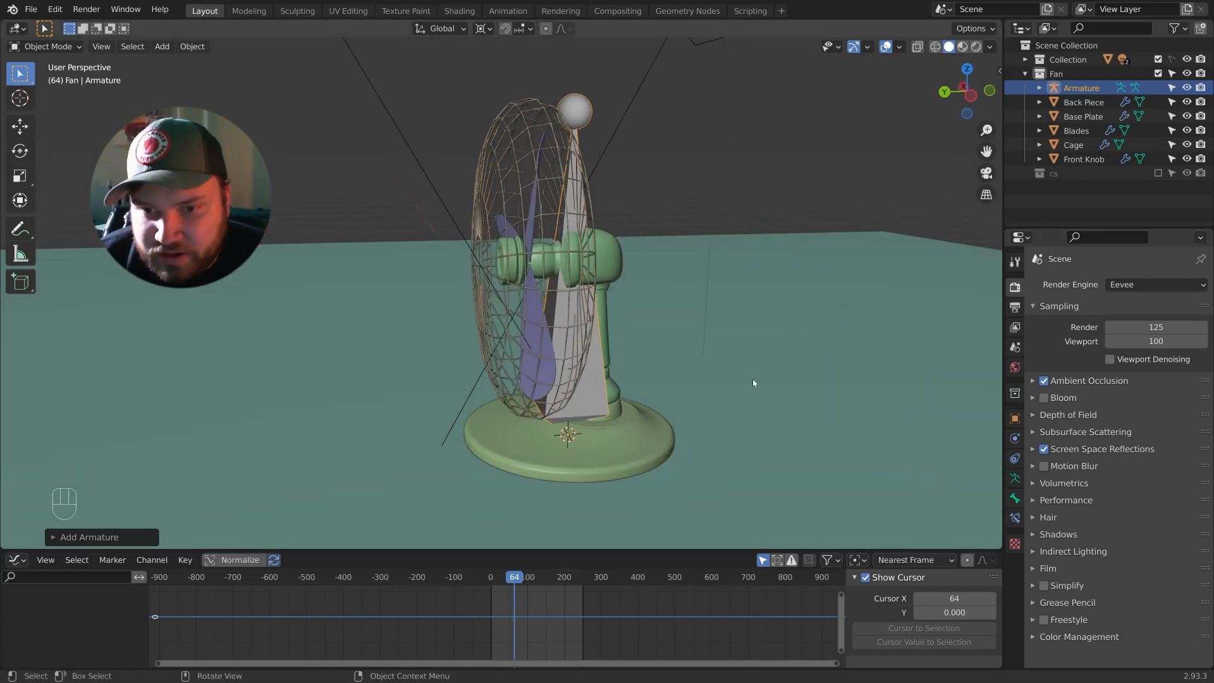
click(1016, 480)
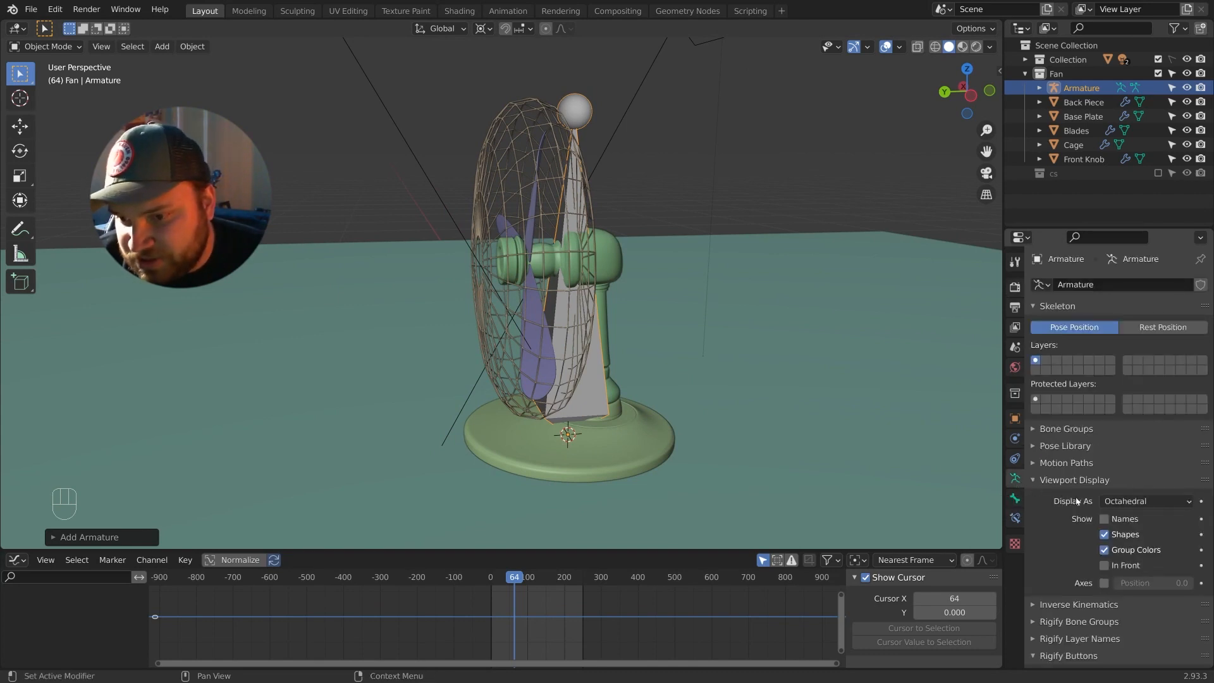
click(1105, 565)
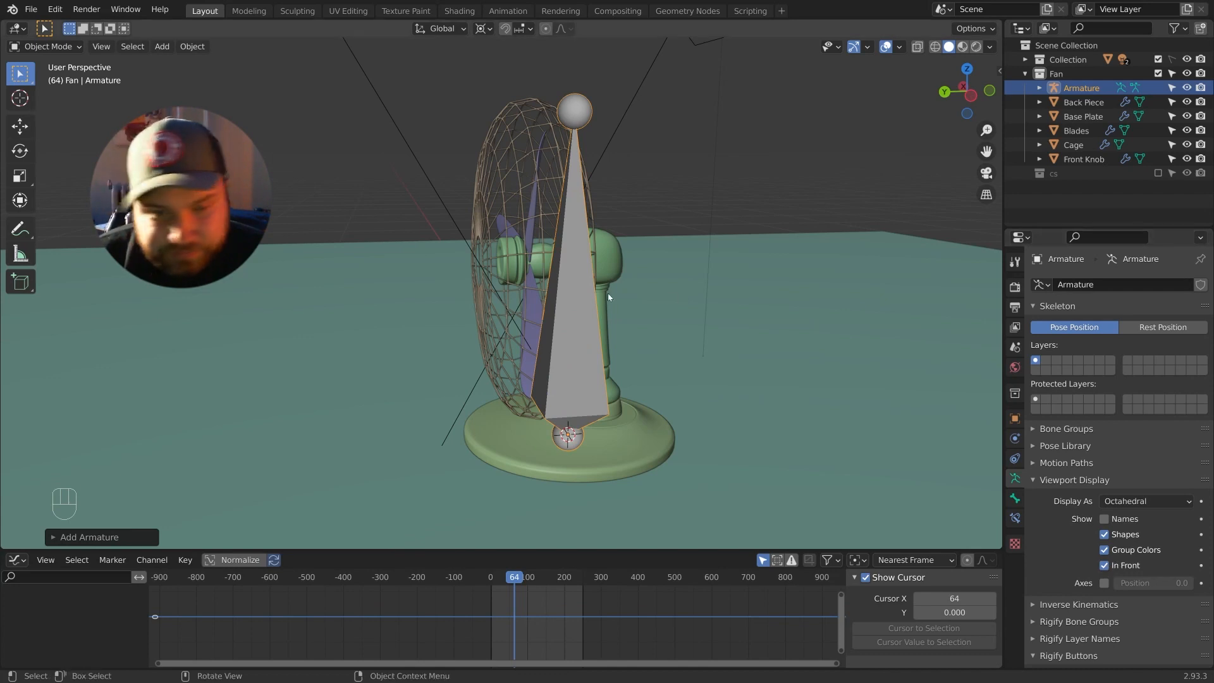
Rename the armature object as Fan Rig.
middle_drag(741, 388, 723, 389)
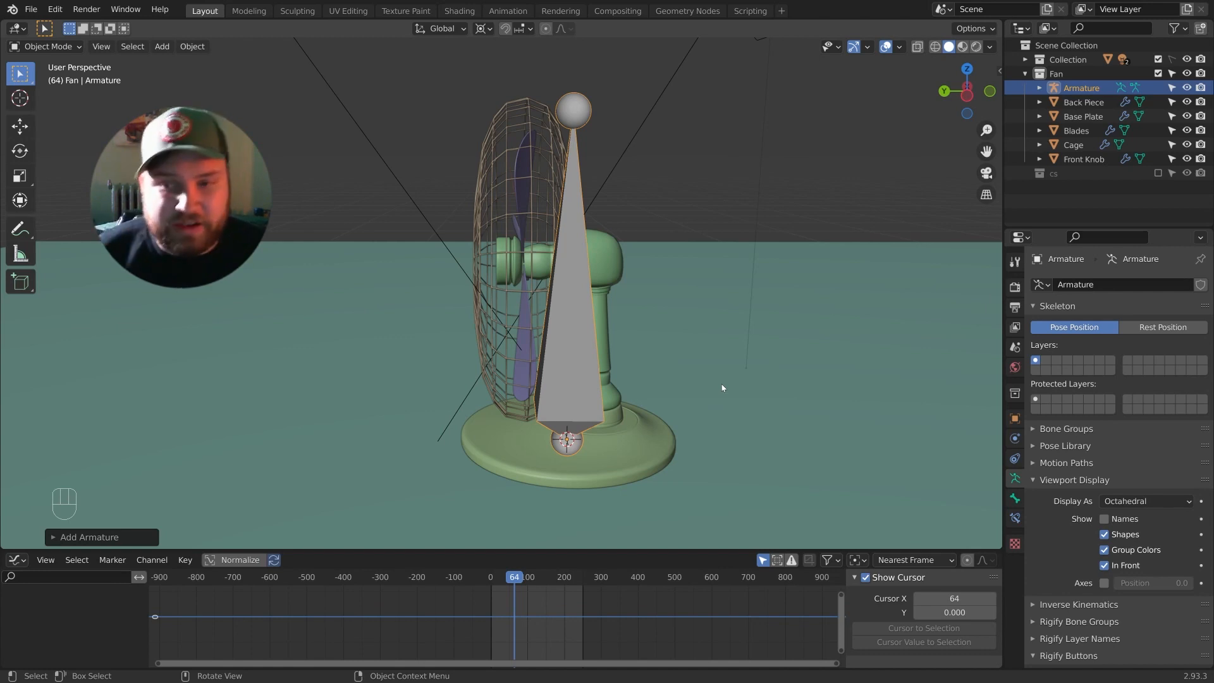
middle_drag(723, 388, 683, 380)
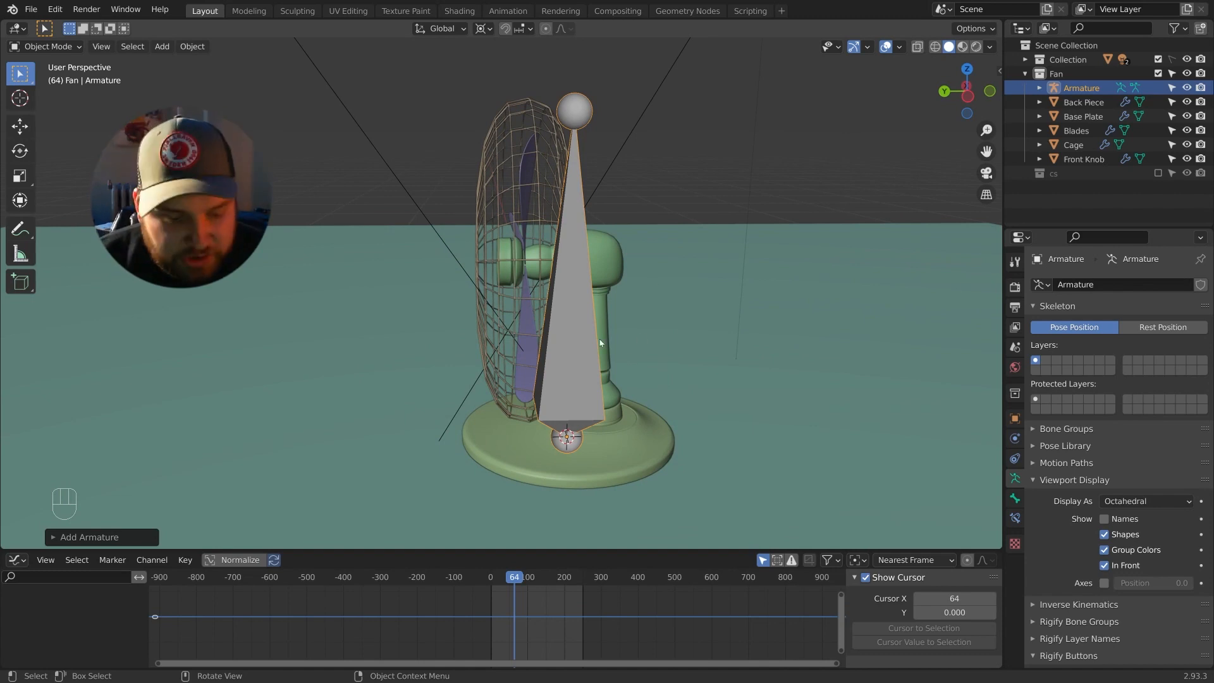
key(F2)
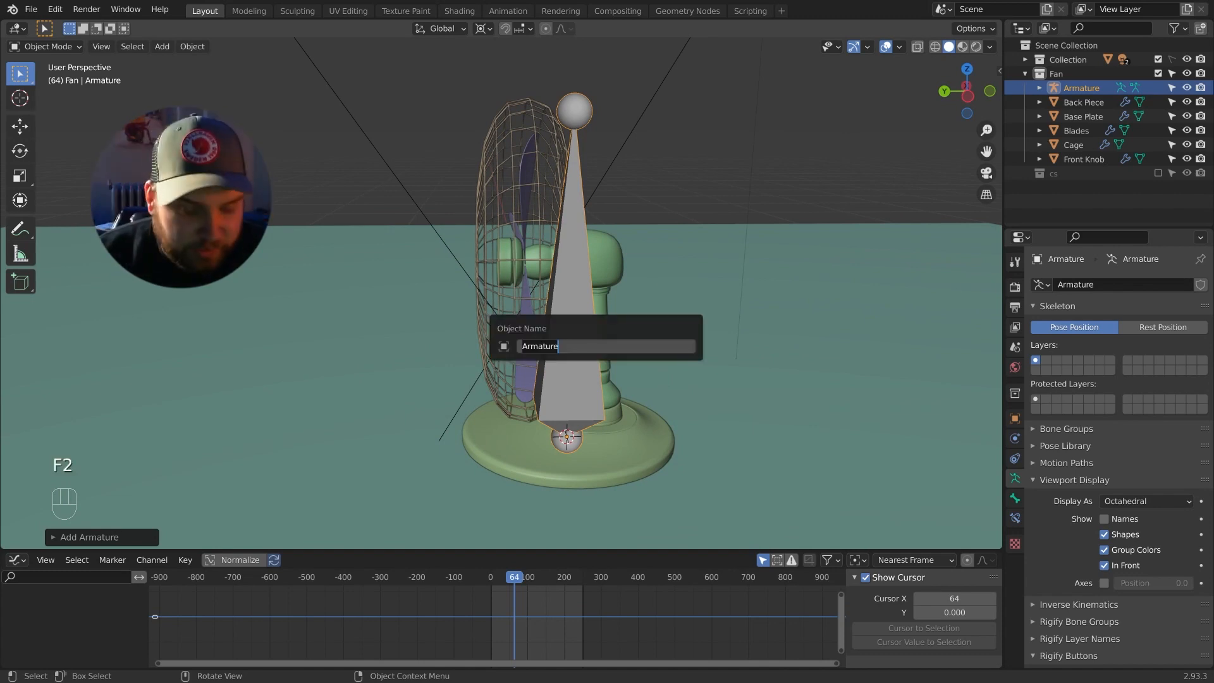
text(Fan R)
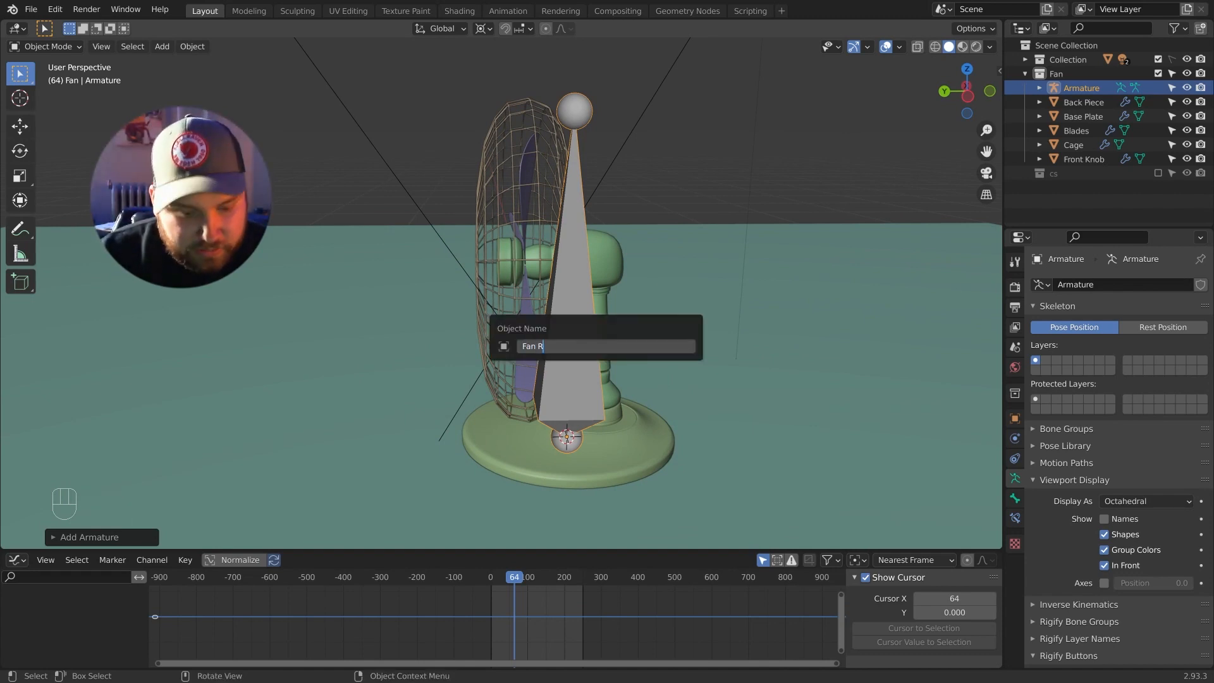
text(ig)
key(Return)
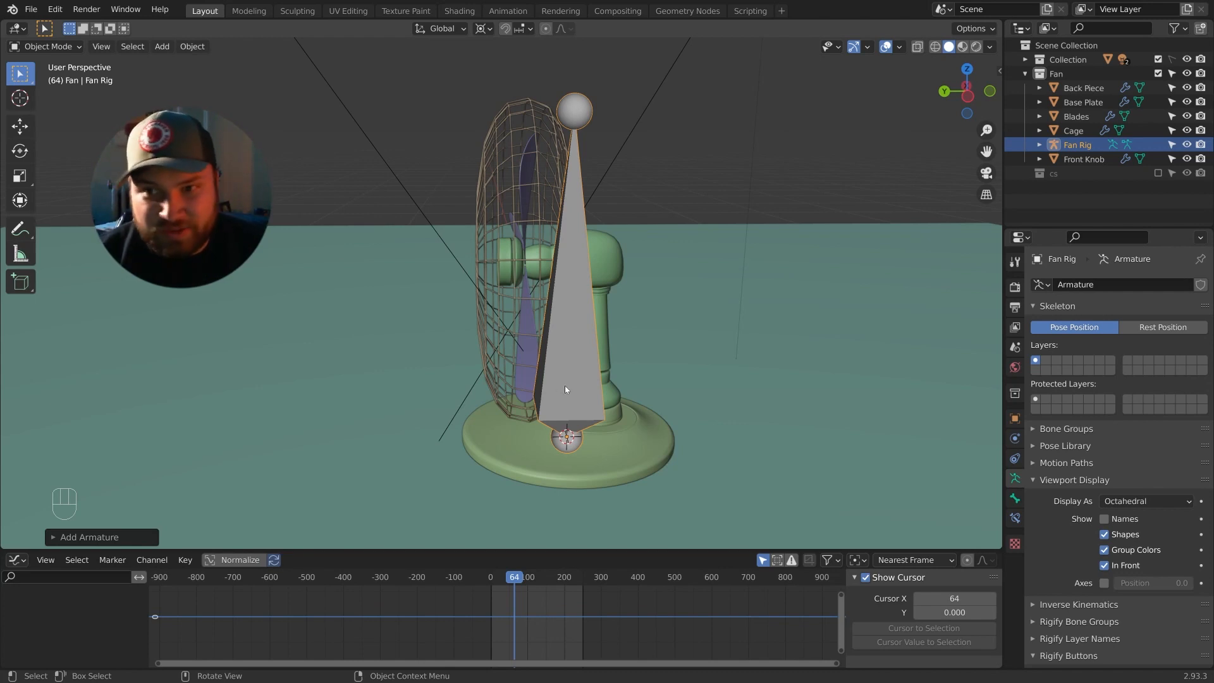
Enter Edit Mode on the armature and rename its bone as Root.
middle_drag(564, 385, 575, 351)
key(Tab)
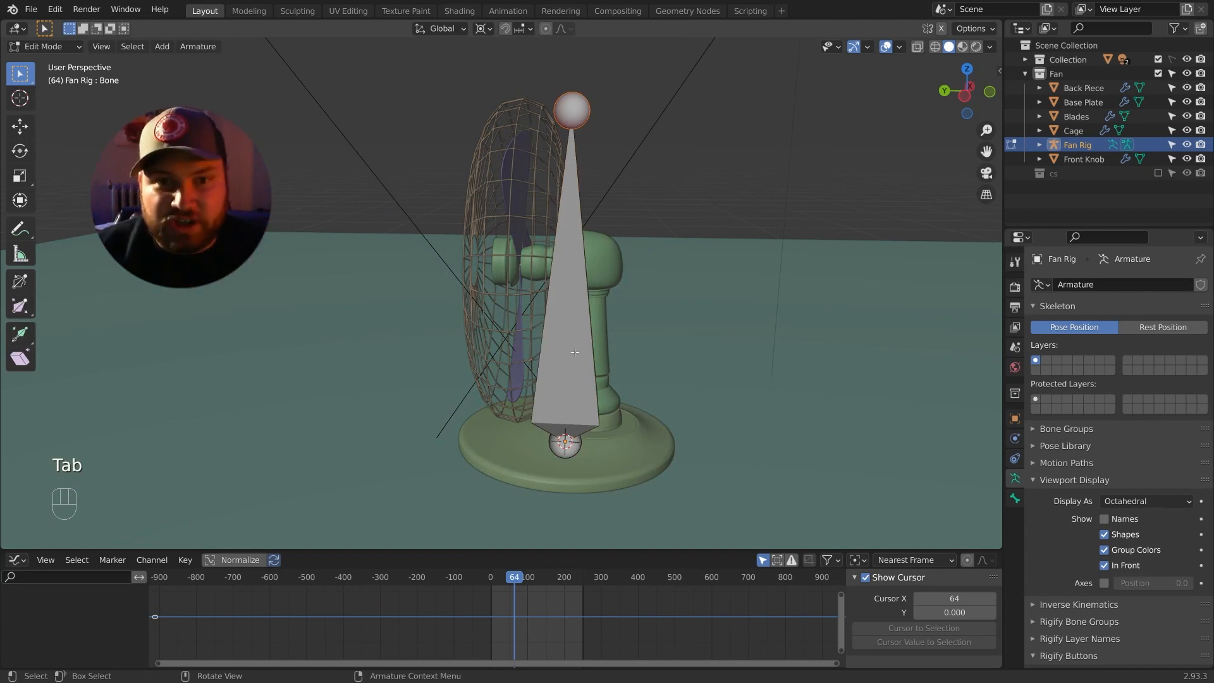
middle_drag(594, 172, 608, 174)
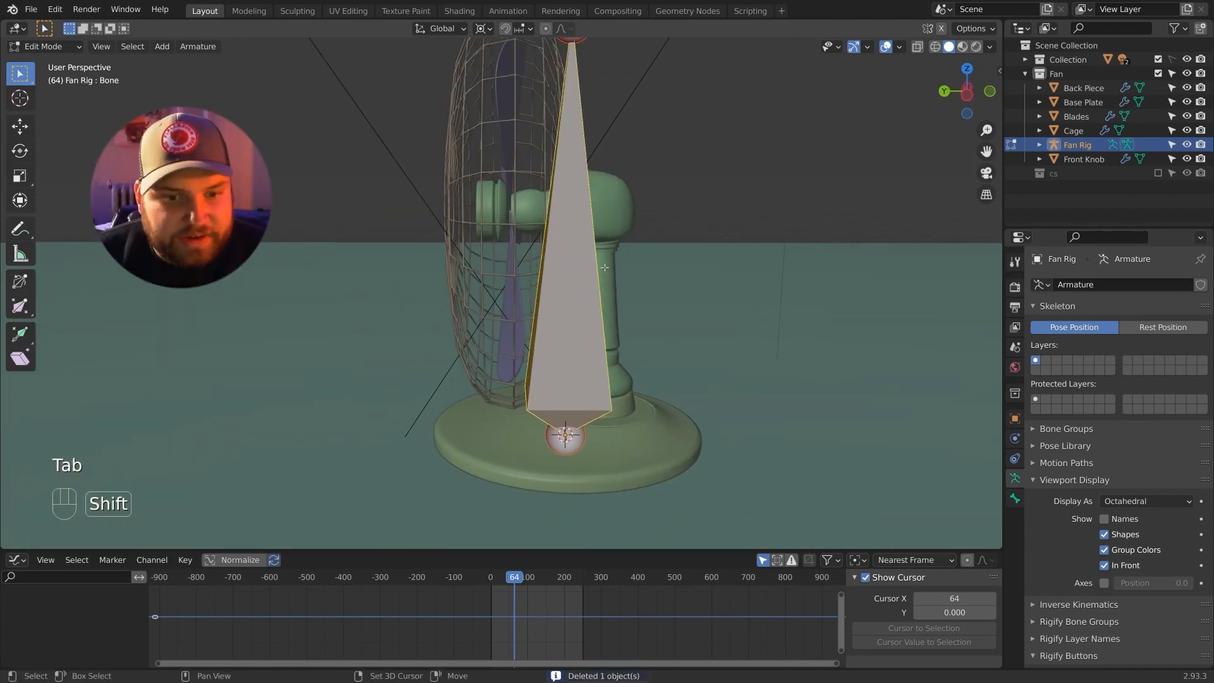
middle_drag(638, 263, 626, 284)
scroll(603, 271, down, 1)
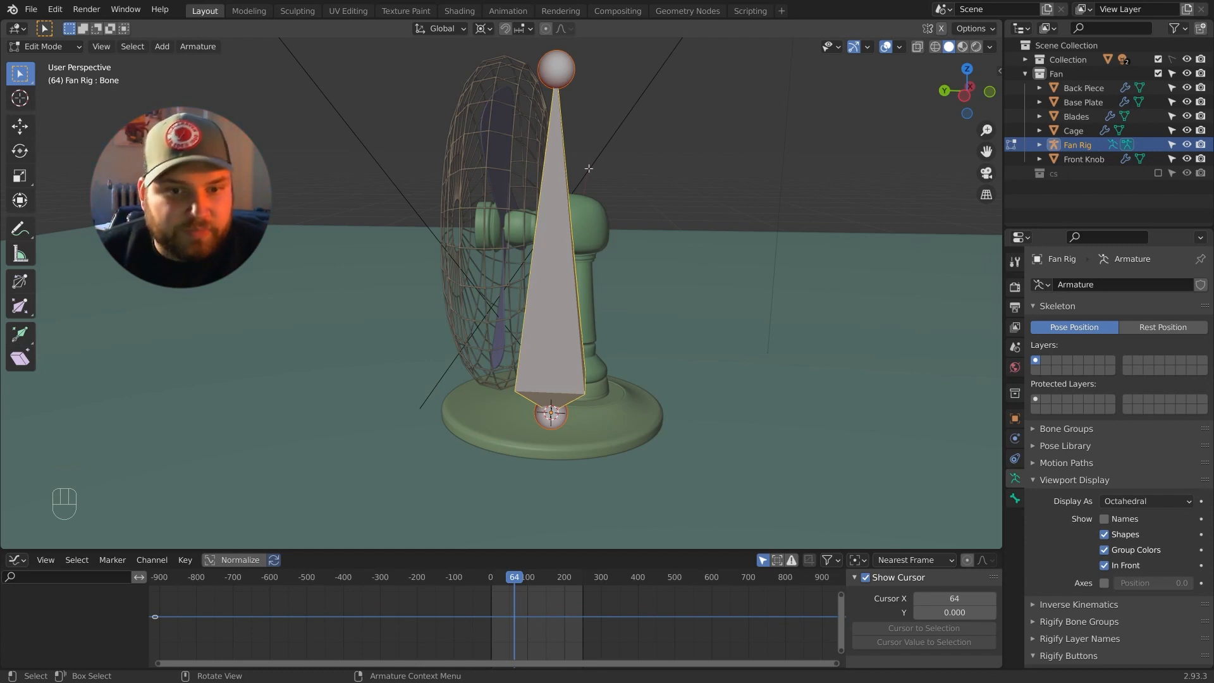
key(F2)
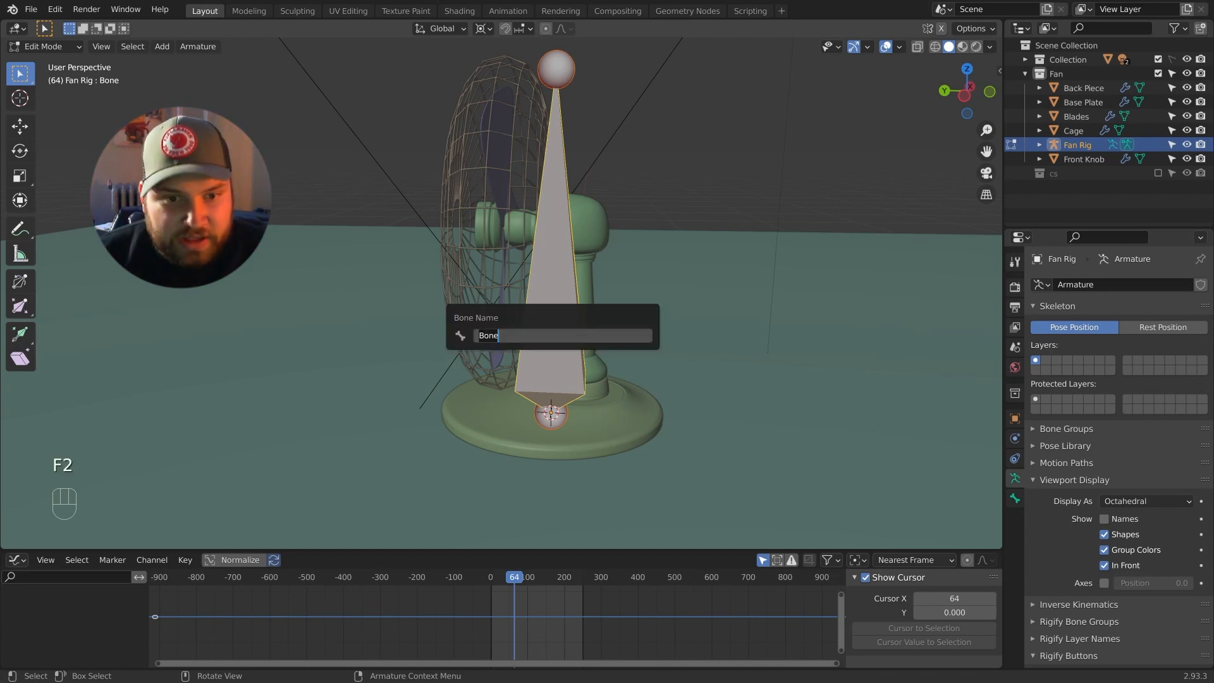
text(Root)
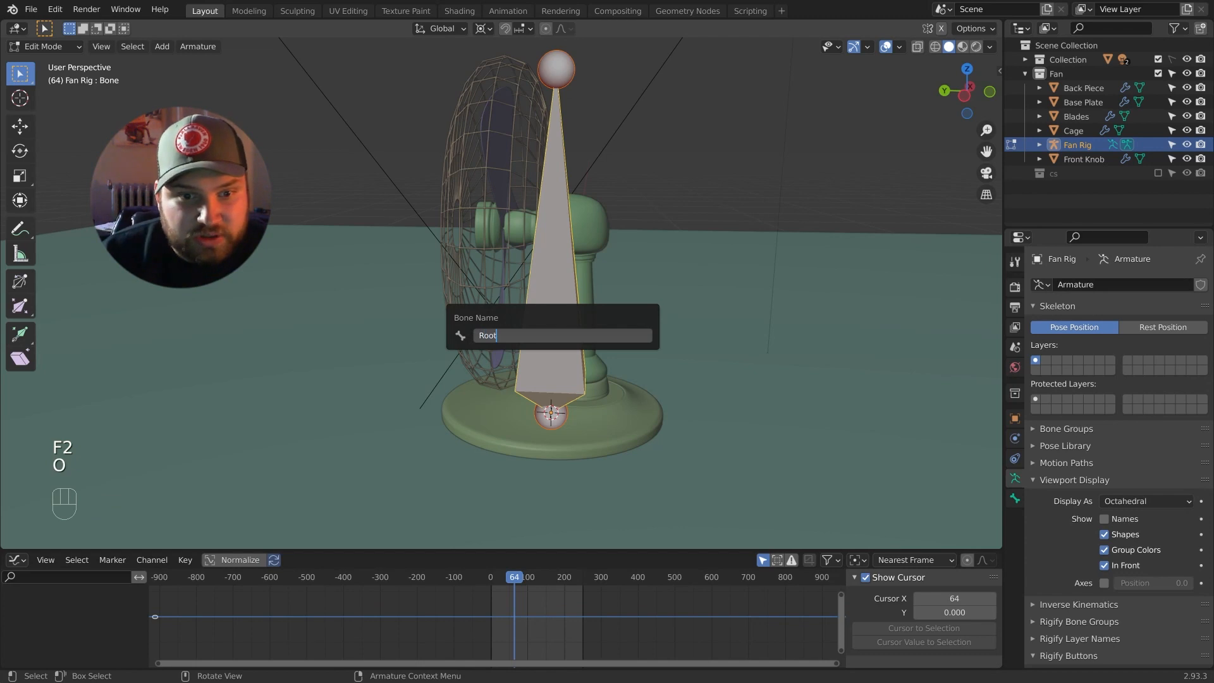
key(Return)
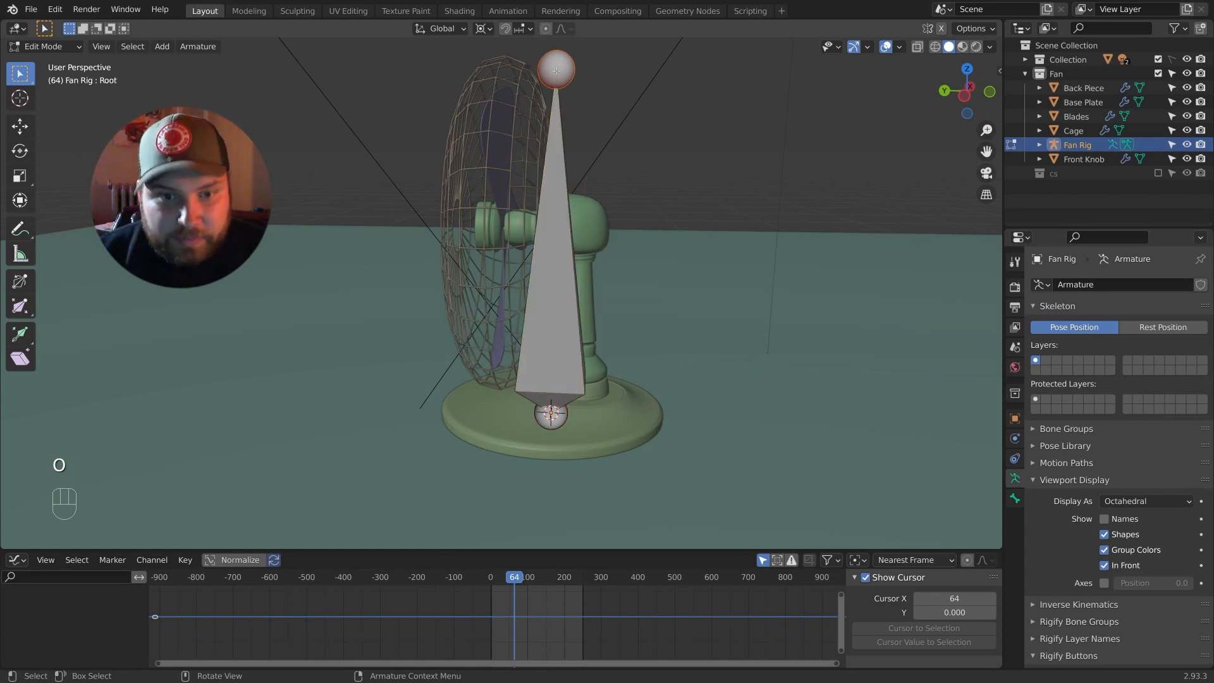
Shorten the Root bone by lowering its tip to just below the fan's motor housing, and return to Object Mode.
shift+middle_drag(566, 144, 592, 171)
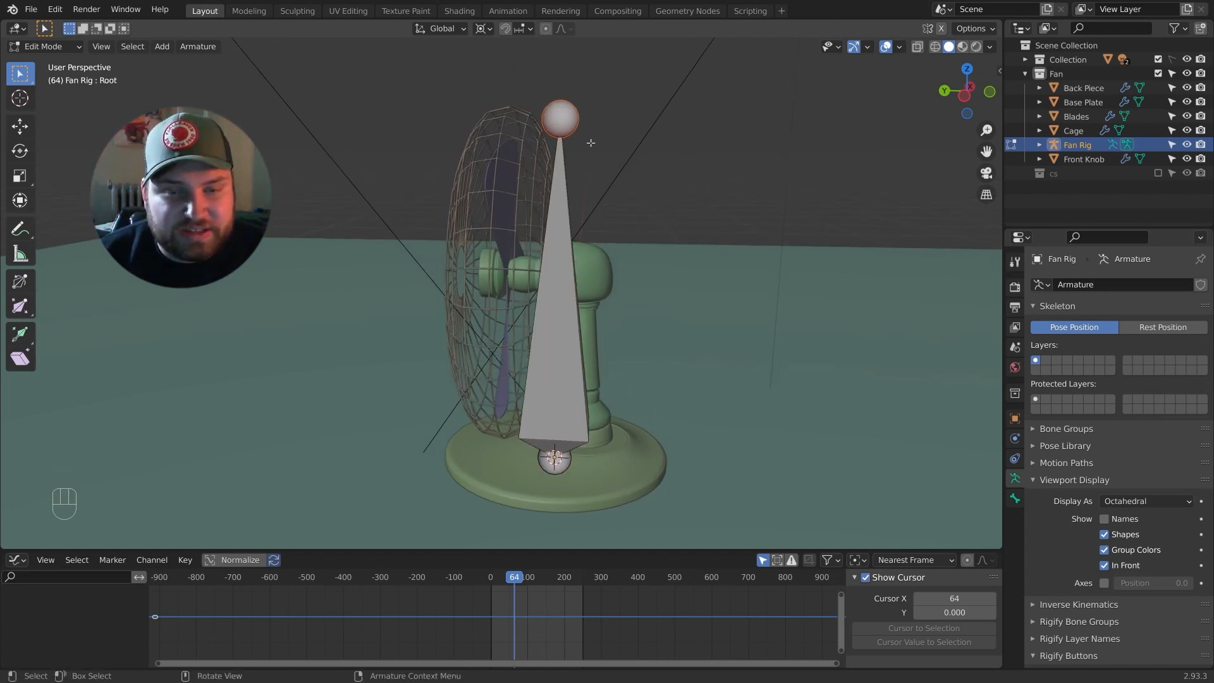
key(g)
click(569, 298)
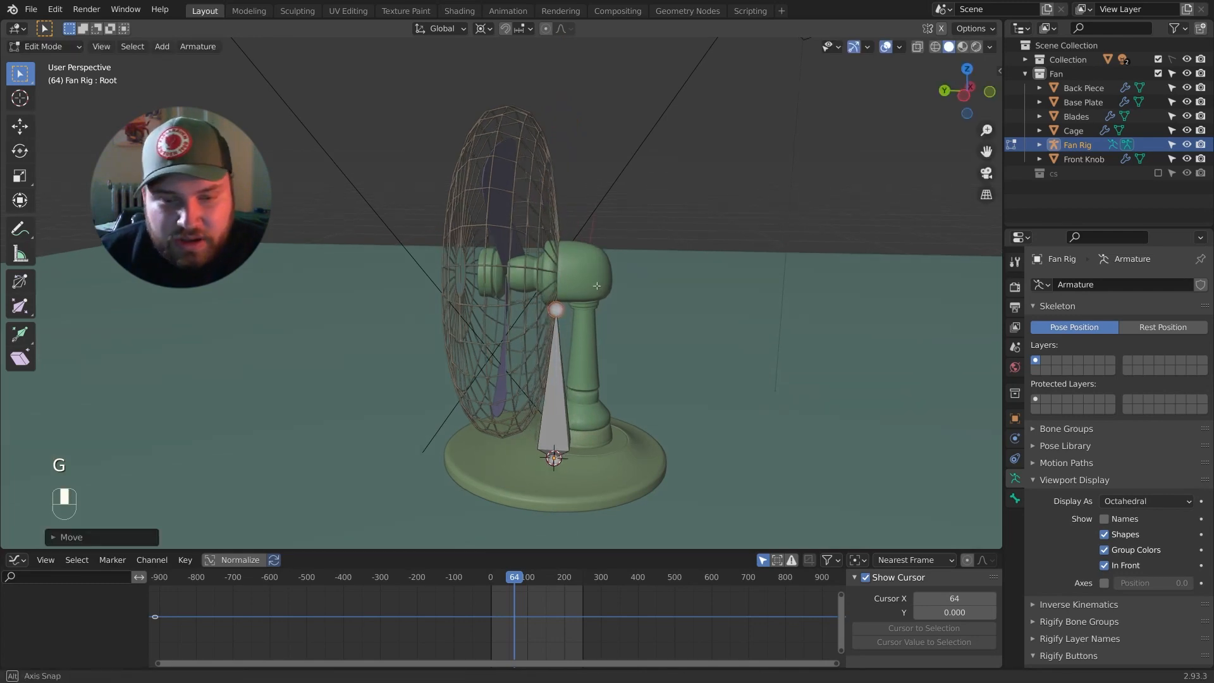
middle_drag(569, 297, 599, 294)
middle_drag(624, 319, 574, 340)
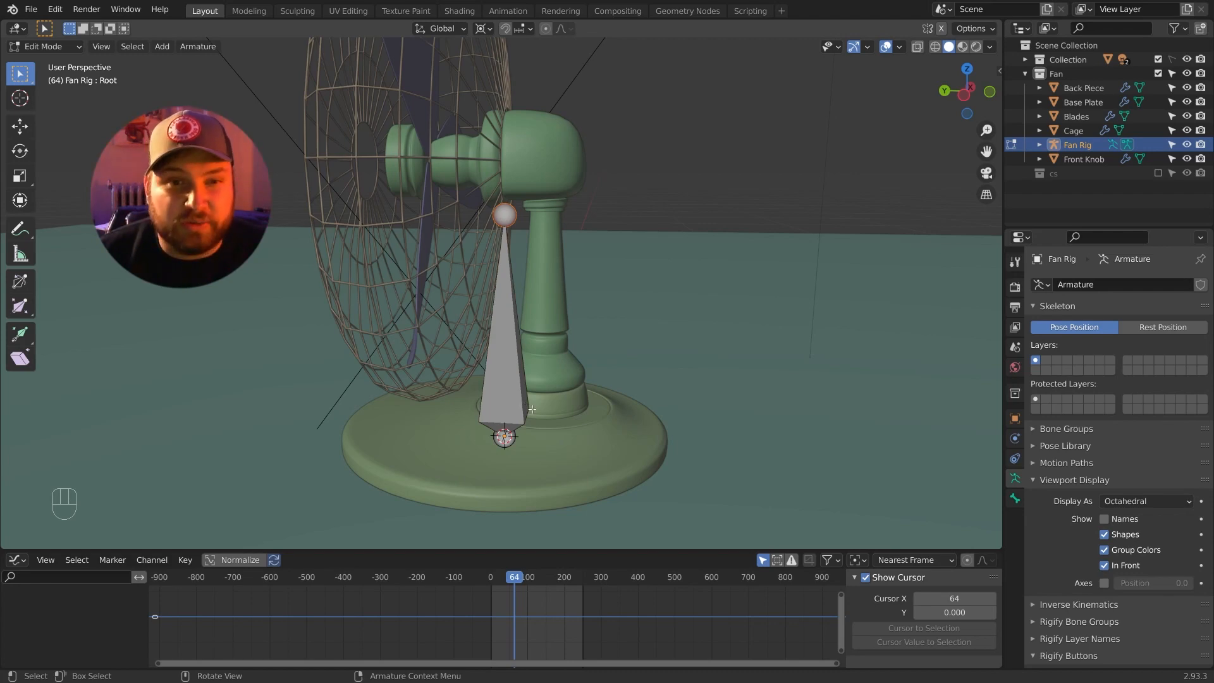
key(Tab)
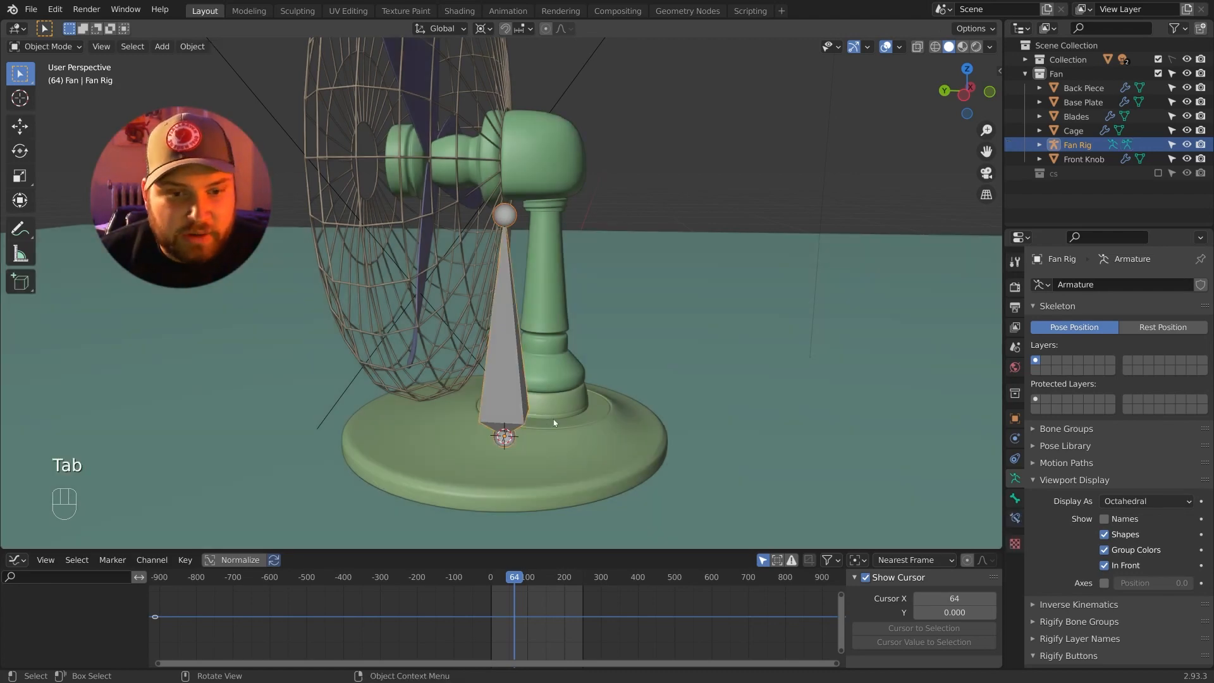
Select the Back Piece and examine where its rounded foot sits in the base plate's collar, using cancelled test moves.
middle_drag(552, 390, 586, 381)
click(543, 388)
key(g)
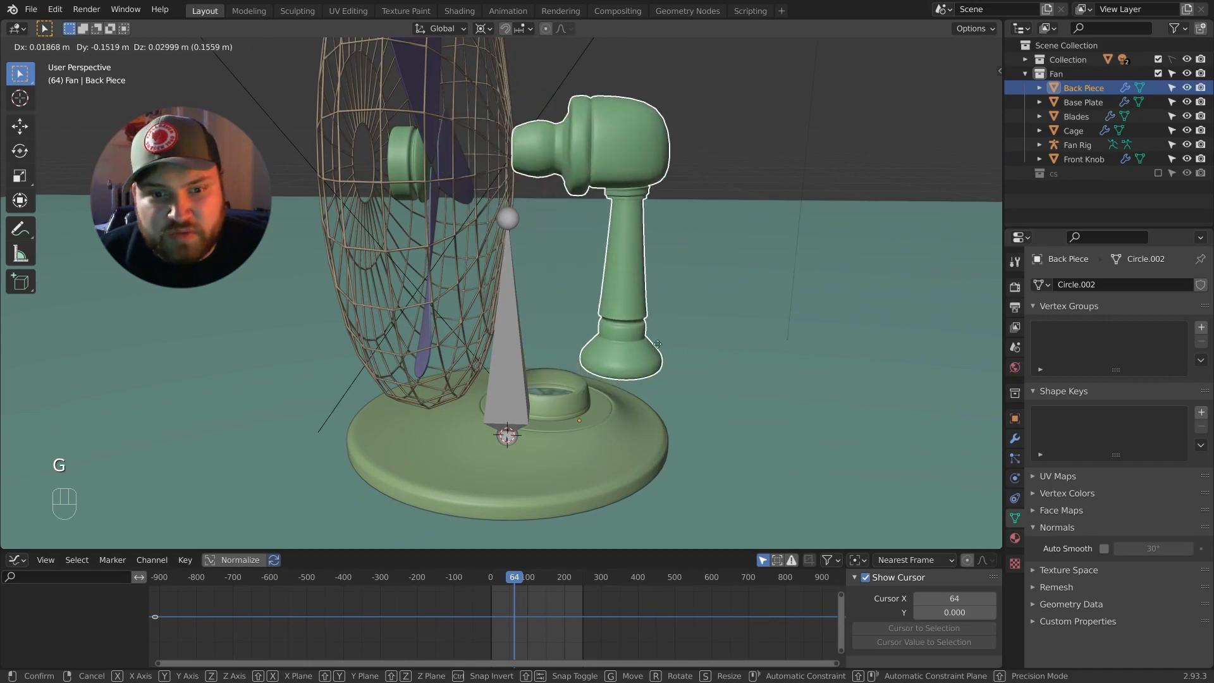
right_click(617, 366)
middle_drag(618, 366, 626, 336)
shift+middle_drag(633, 338, 617, 310)
scroll(507, 330, up, 4)
scroll(615, 328, up, 5)
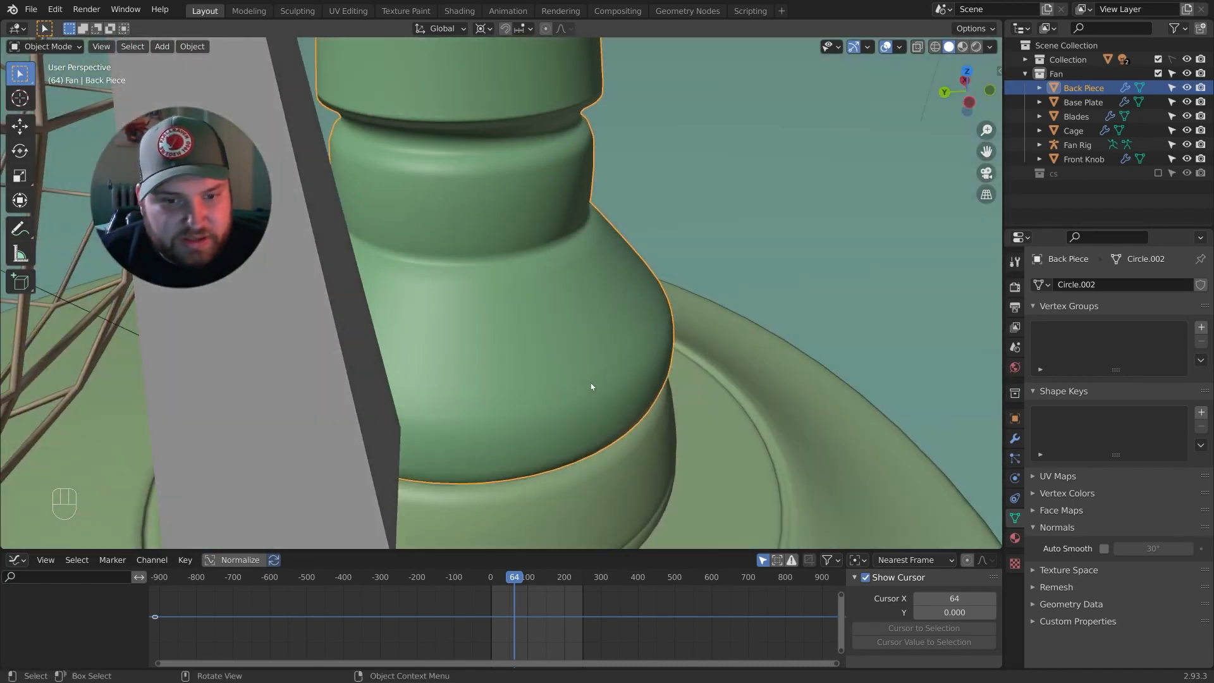
key(g)
right_click(727, 298)
scroll(682, 317, down, 4)
mouse_move(681, 316)
middle_down()
mouse_move(538, 310)
mouse_move(683, 300)
middle_up()
shift+middle_drag(521, 330, 554, 337)
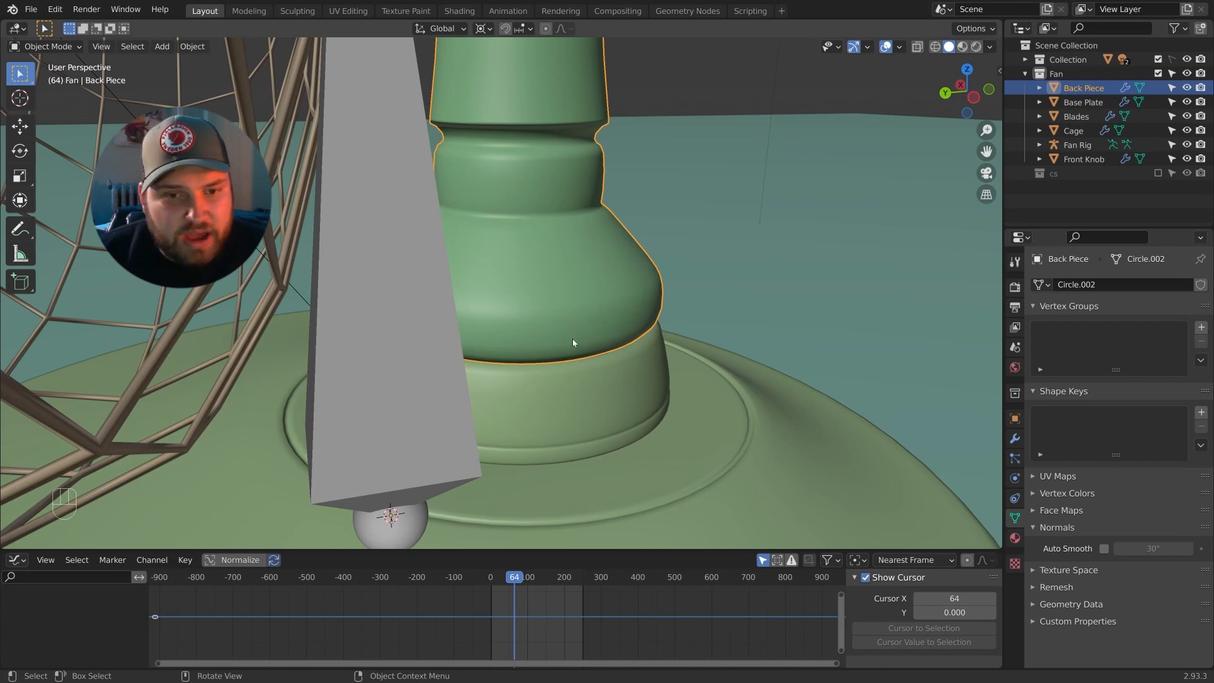
mouse_move(601, 305)
middle_down()
mouse_move(591, 327)
mouse_move(597, 313)
middle_up()
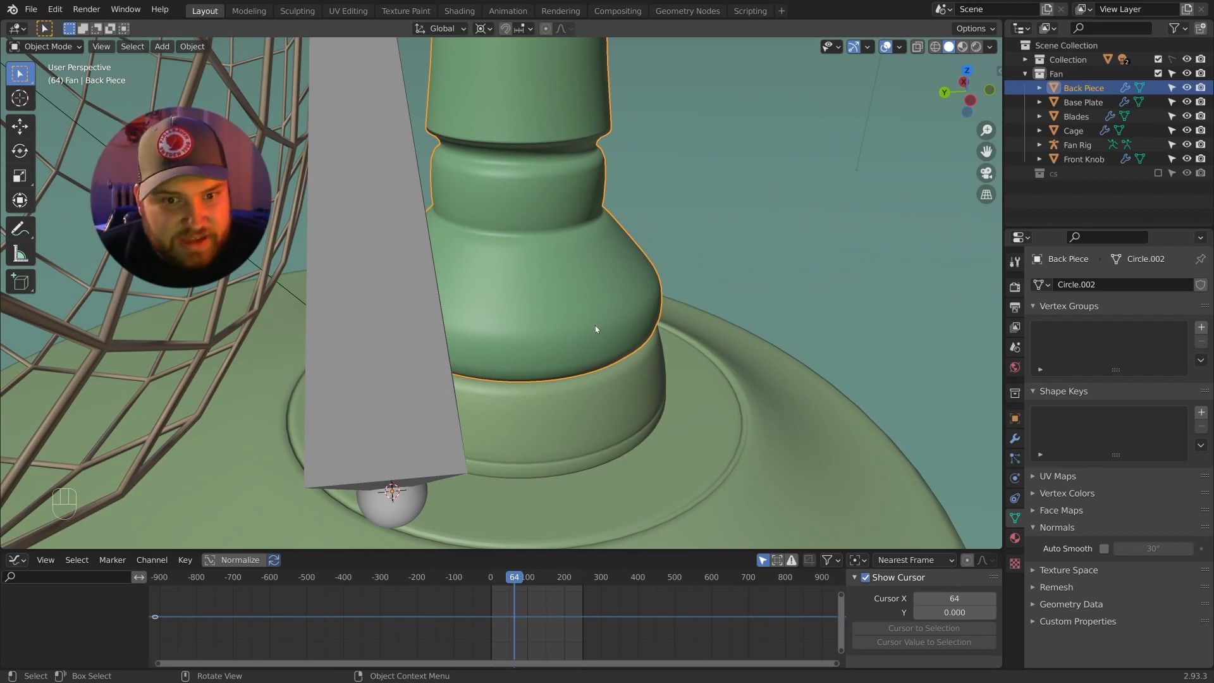
Select an edge loop around the Back Piece's rounded foot in Edit Mode and snap the 3D cursor to its centre.
key(Tab)
scroll(569, 327, down, 4)
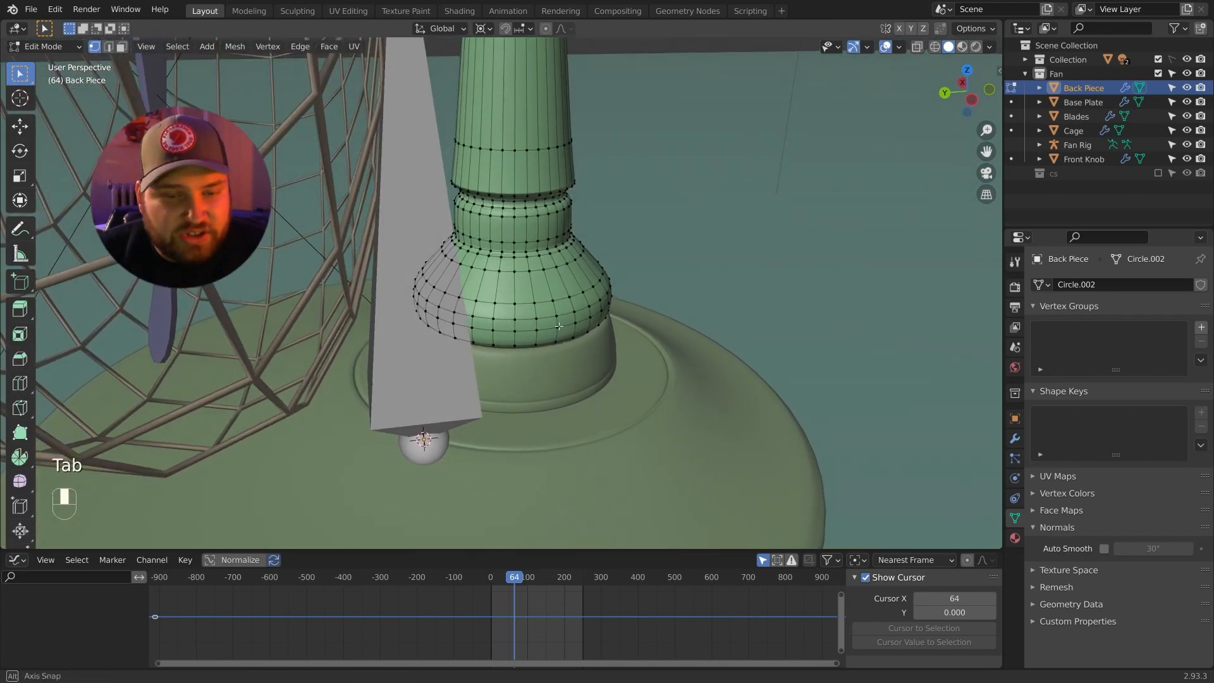
scroll(559, 326, up, 1)
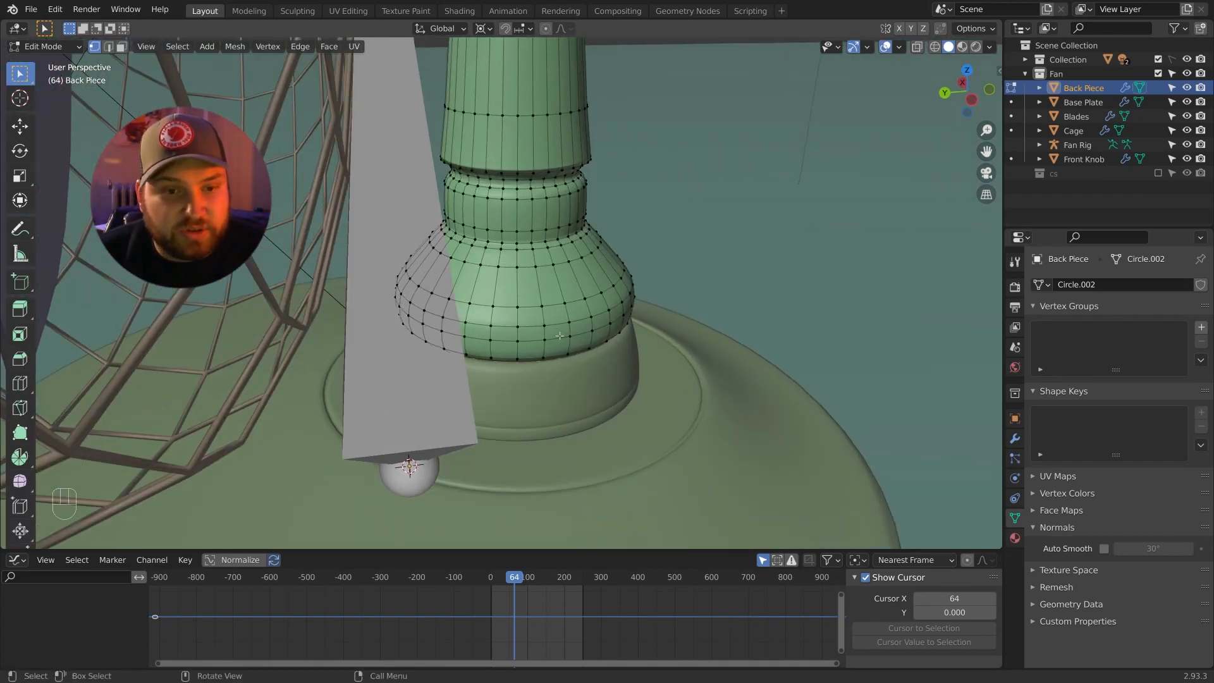
middle_drag(559, 335, 498, 341)
scroll(531, 328, up, 2)
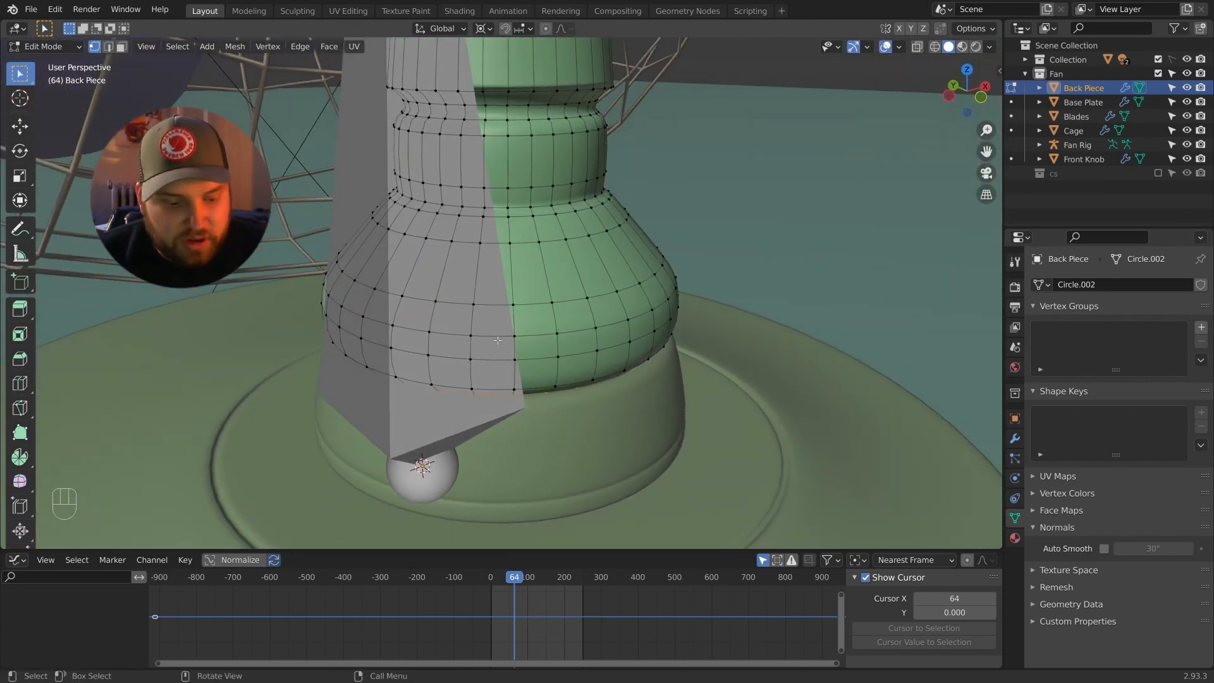
alt+click(539, 358)
scroll(612, 375, up, 2)
middle_drag(539, 357, 605, 380)
key(alt)
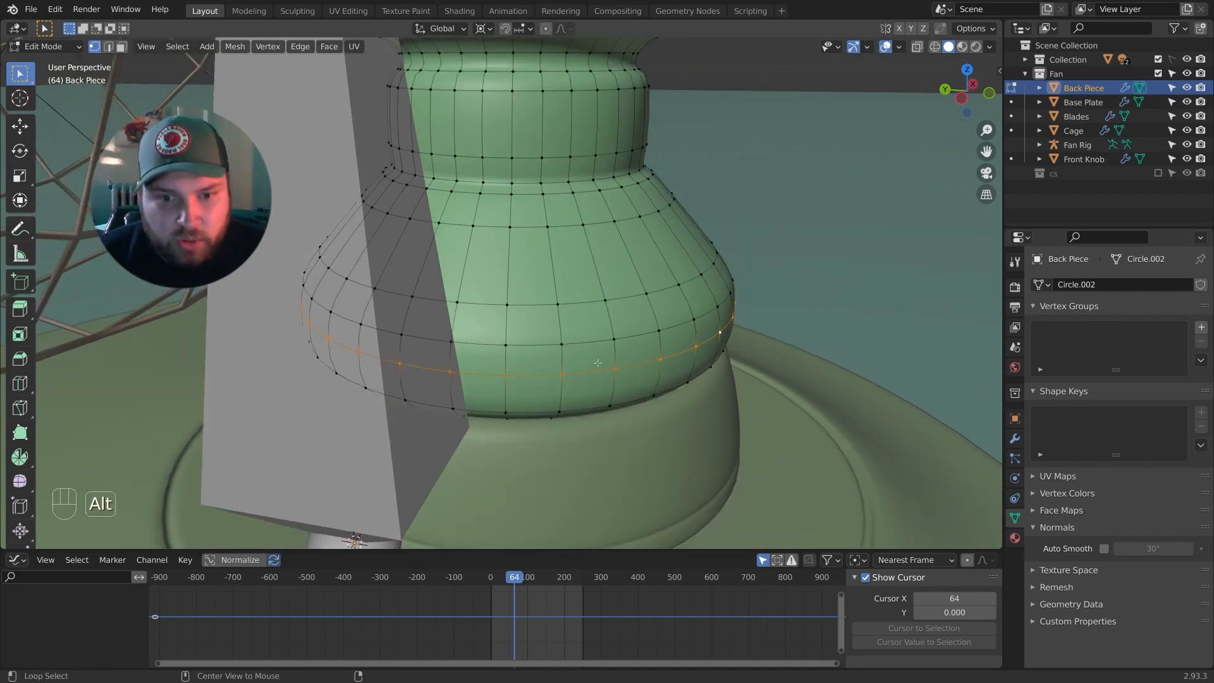
alt+click(592, 342)
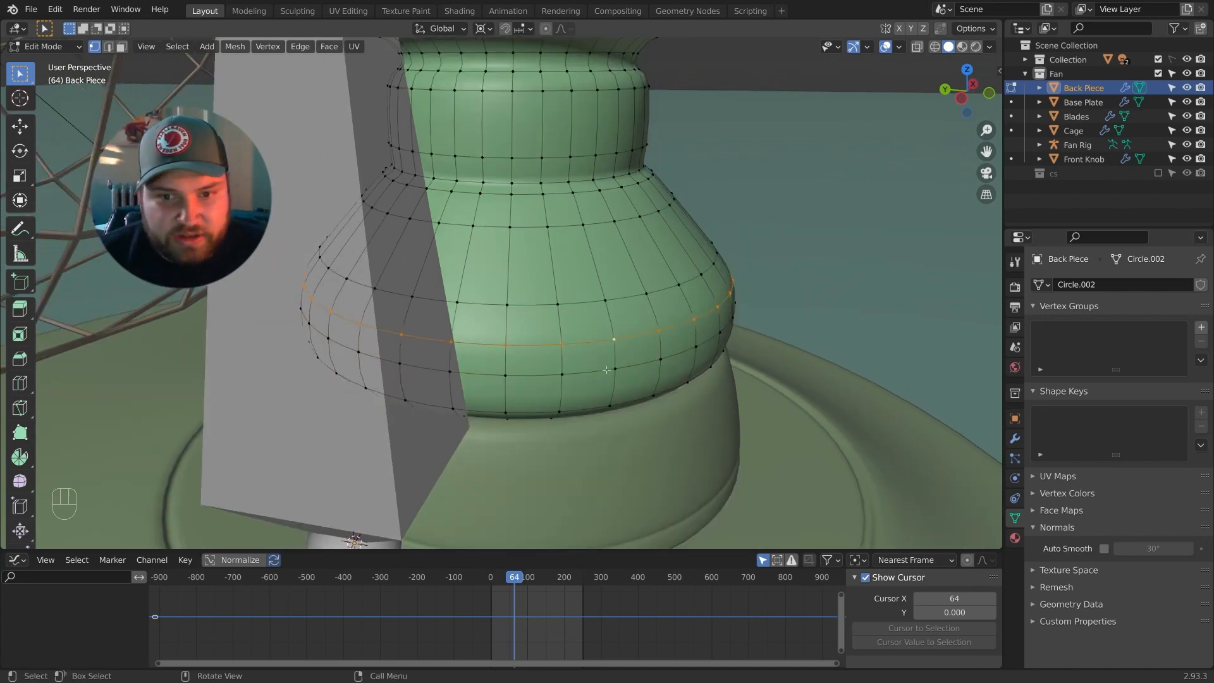
mouse_move(608, 368)
middle_down()
mouse_move(508, 365)
mouse_move(597, 361)
middle_up()
key(shift+s)
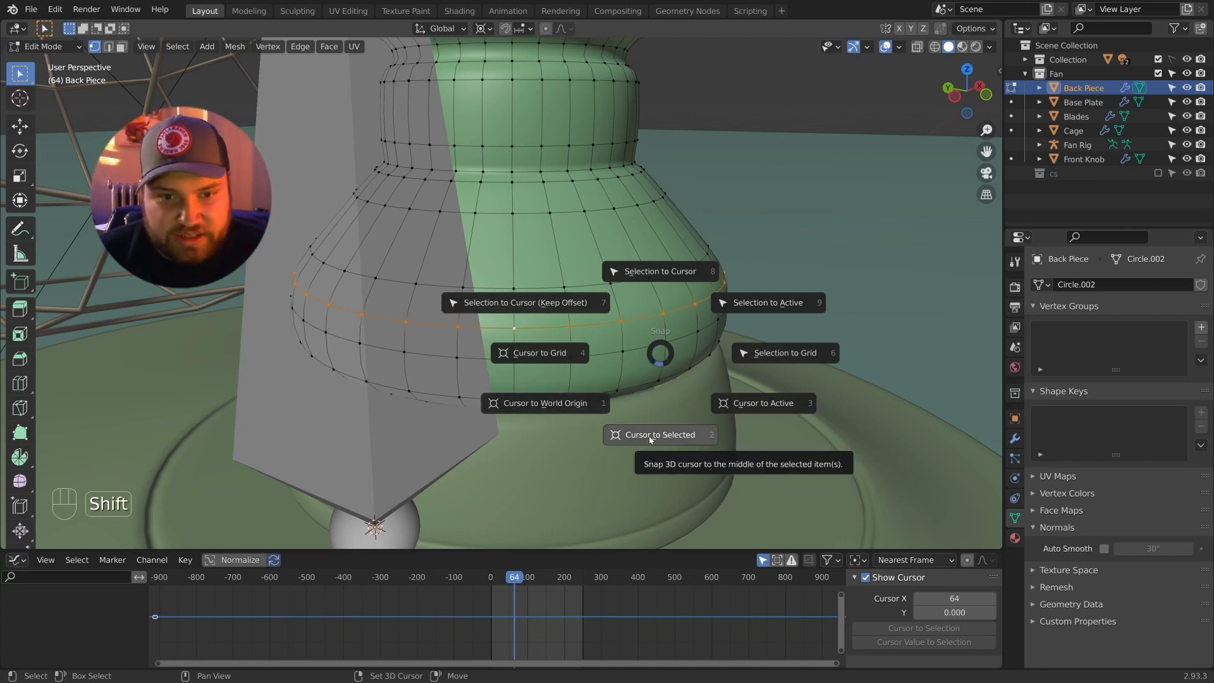
click(658, 454)
middle_drag(632, 418, 594, 332)
Add a second bone to Fan Rig at the 3D cursor in the foot and lower its tip to the motor housing.
key(Tab)
click(414, 354)
middle_drag(418, 348, 538, 384)
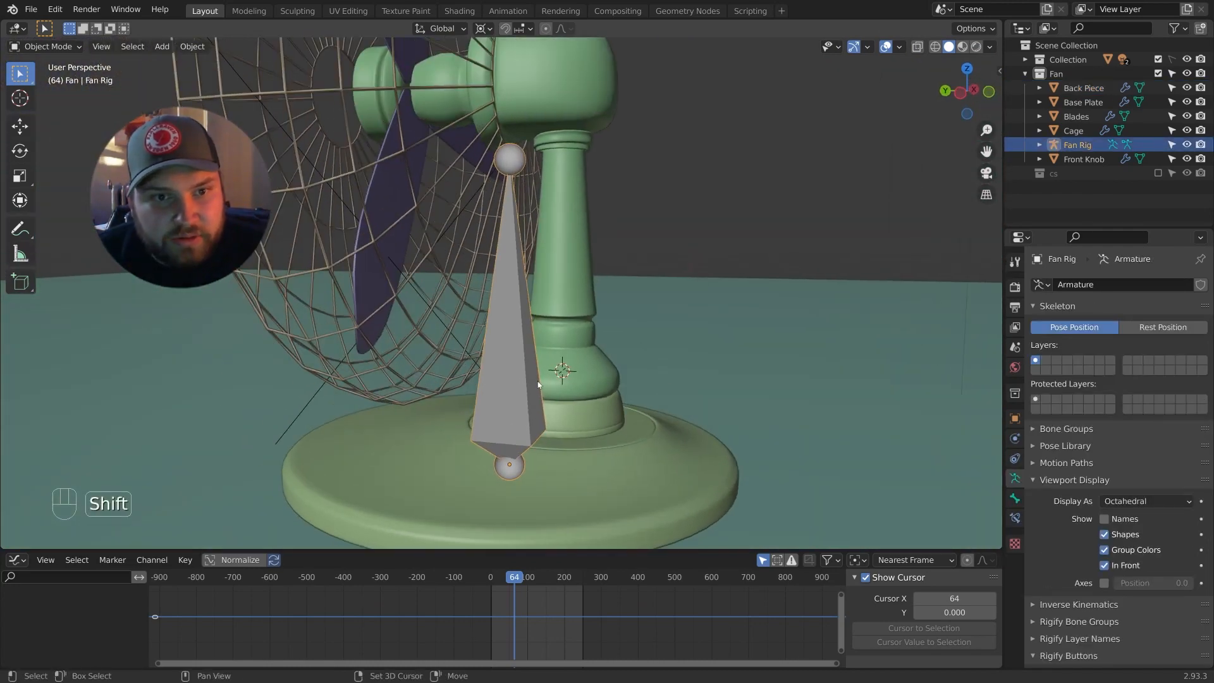
key(Tab)
key(shift+a)
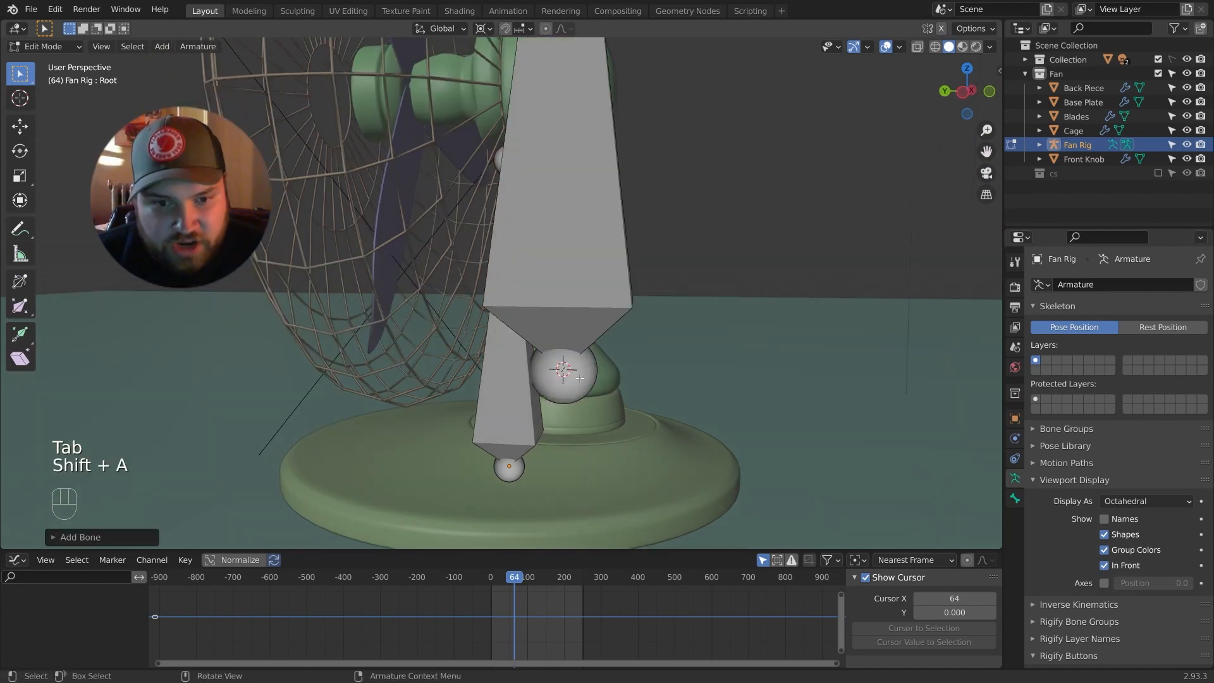
key(KP_1)
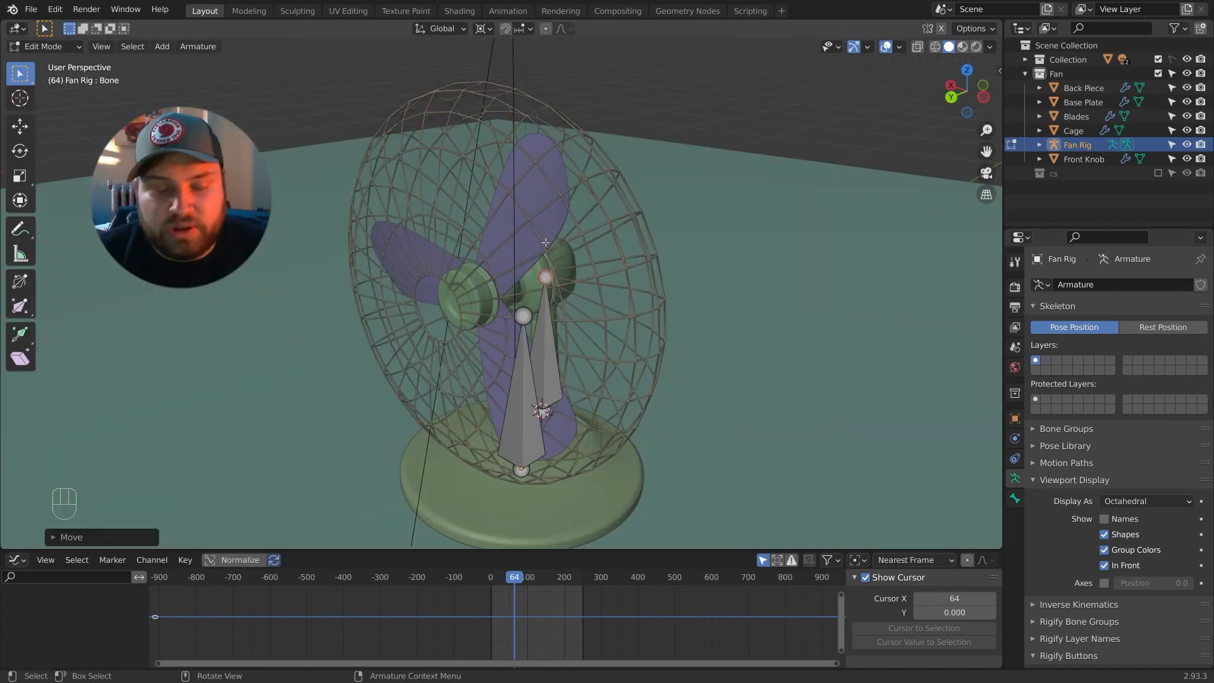
middle_drag(562, 244, 499, 209)
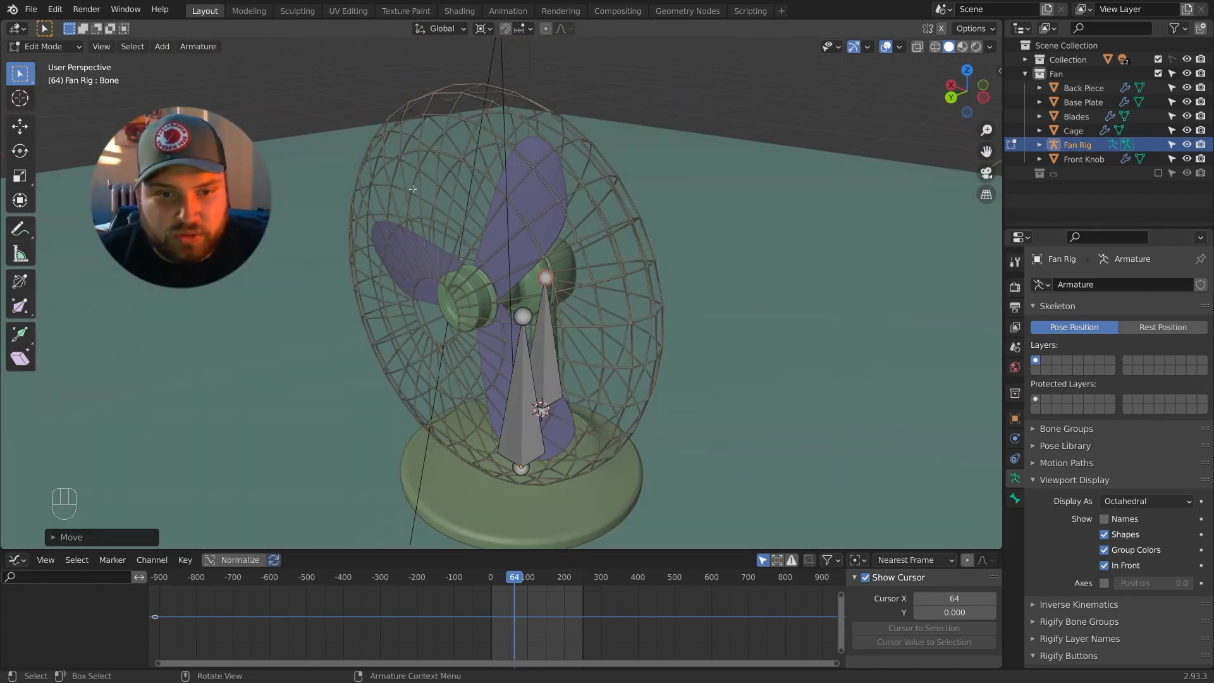
middle_drag(435, 334, 506, 348)
Leave Edit Mode, select the Blades object and snap the 3D cursor to it.
key(Tab)
click(509, 274)
middle_drag(509, 274, 577, 246)
scroll(540, 284, up, 4)
shift+middle_drag(577, 245, 517, 284)
scroll(555, 295, down, 2)
key(shift+s)
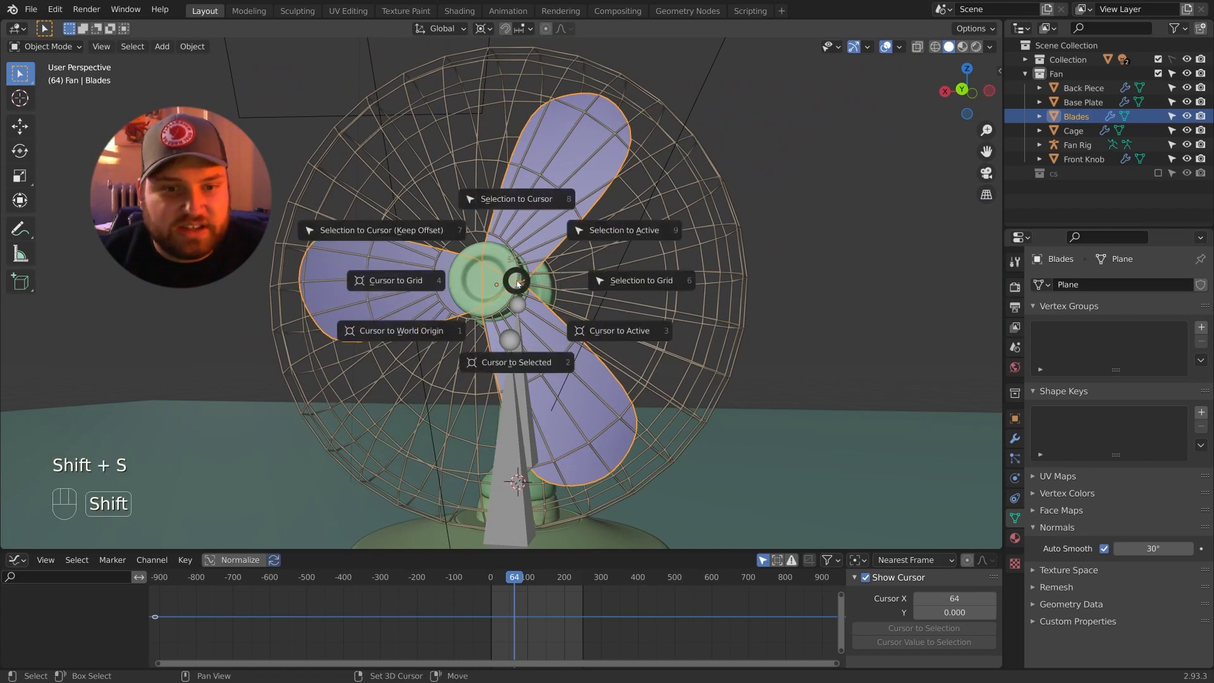
click(519, 373)
Add a third bone to Fan Rig at the blades' centre, shorten it by lowering its tip along Z, and return to Object Mode.
middle_drag(526, 334, 510, 403)
click(508, 442)
key(Tab)
key(shift+a)
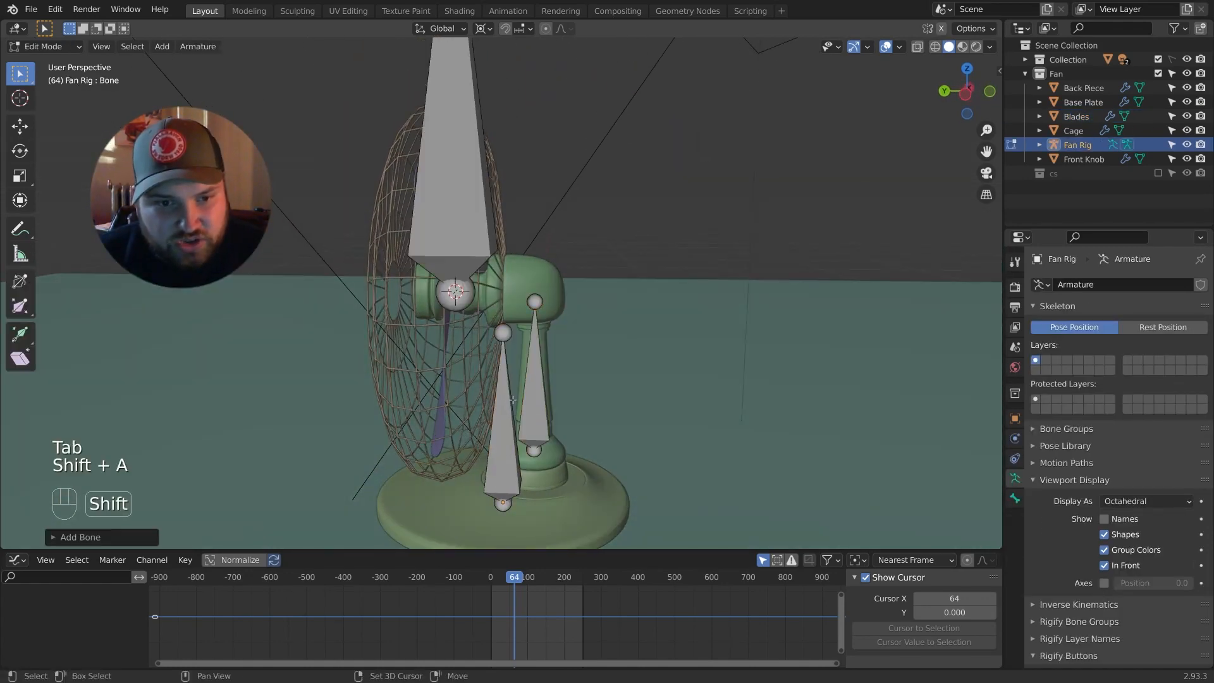
scroll(486, 173, down, 3)
key(g)
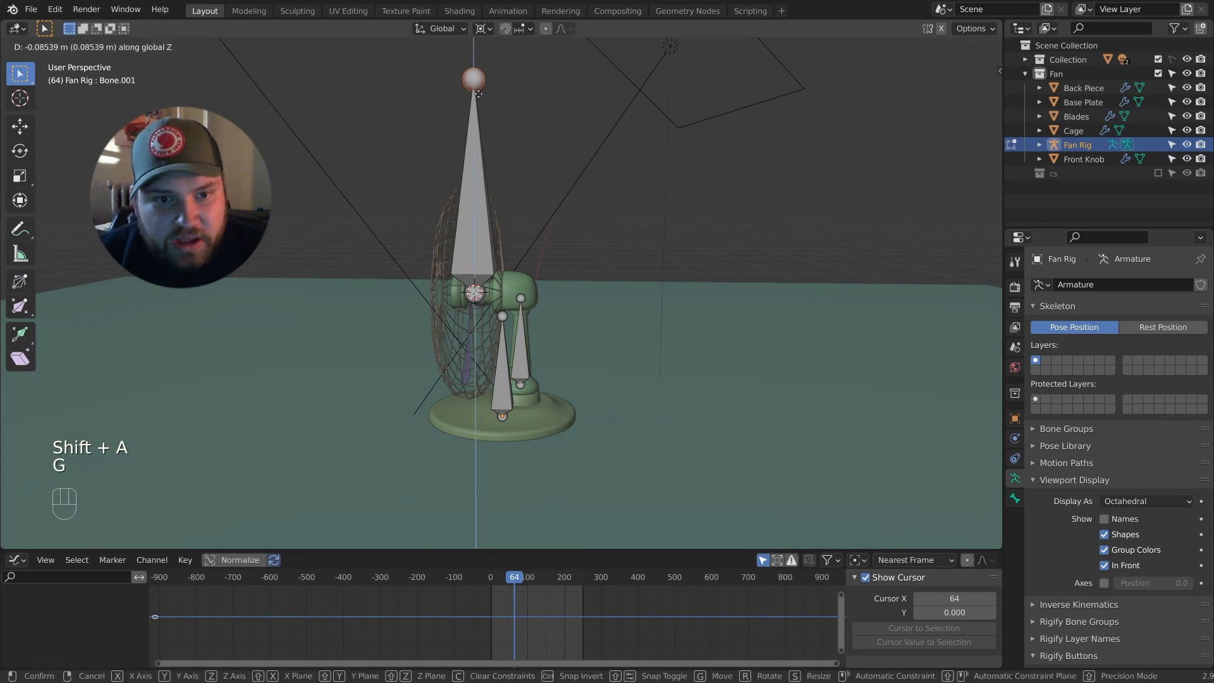
click(450, 215)
middle_drag(450, 215, 556, 243)
key(Tab)
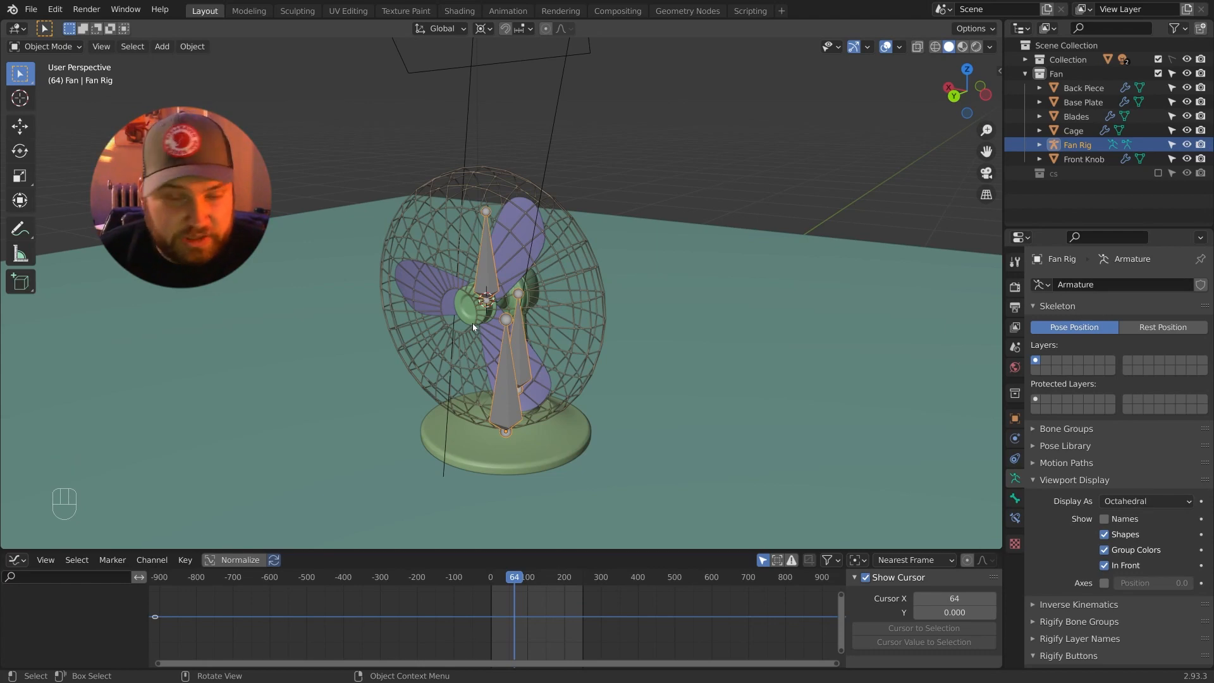
Parent the blade bone to the Back Piece's bone with Keep Offset in Edit Mode.
mouse_move(511, 392)
middle_down()
mouse_move(452, 402)
mouse_move(504, 409)
mouse_move(550, 393)
mouse_move(526, 382)
middle_up()
scroll(468, 405, up, 2)
scroll(525, 423, up, 3)
key(Tab)
key(alt+a)
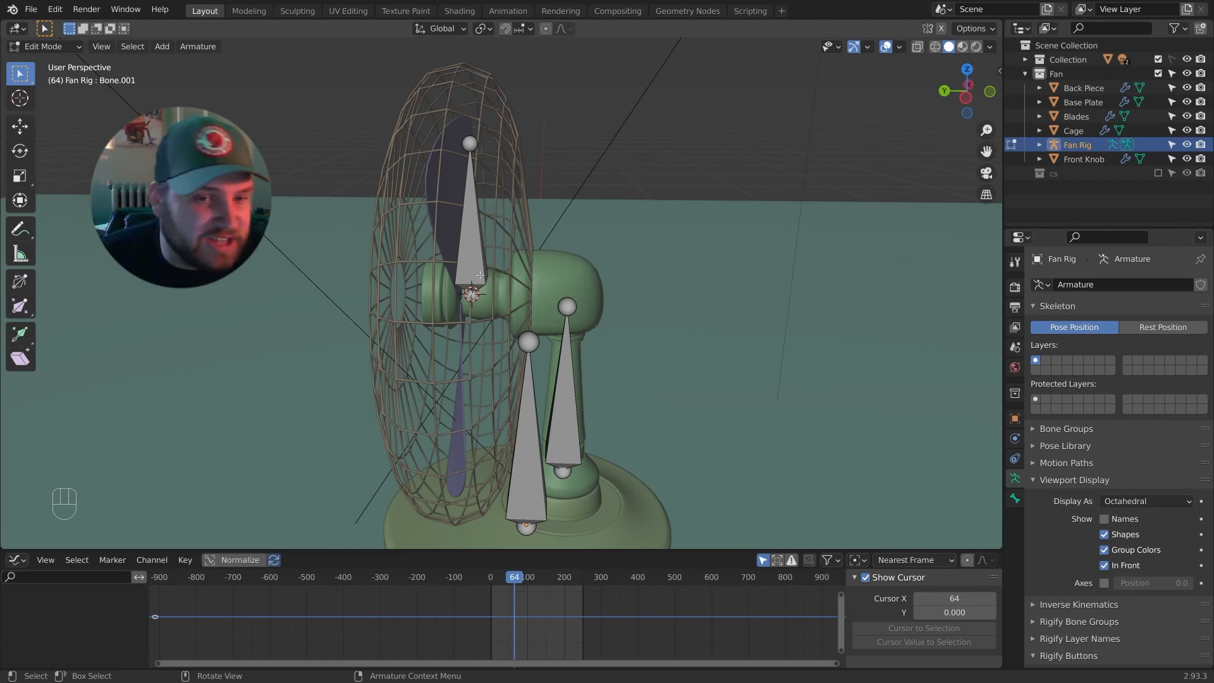
click(475, 266)
middle_drag(475, 266, 539, 201)
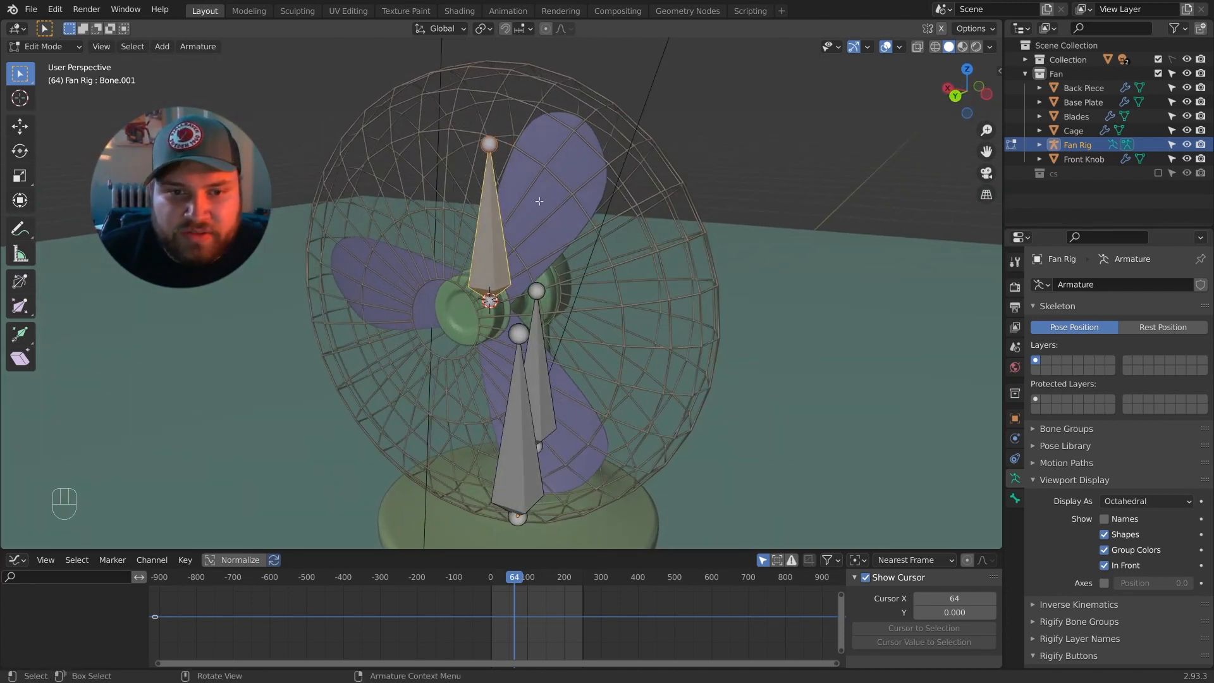
middle_drag(430, 236, 516, 321)
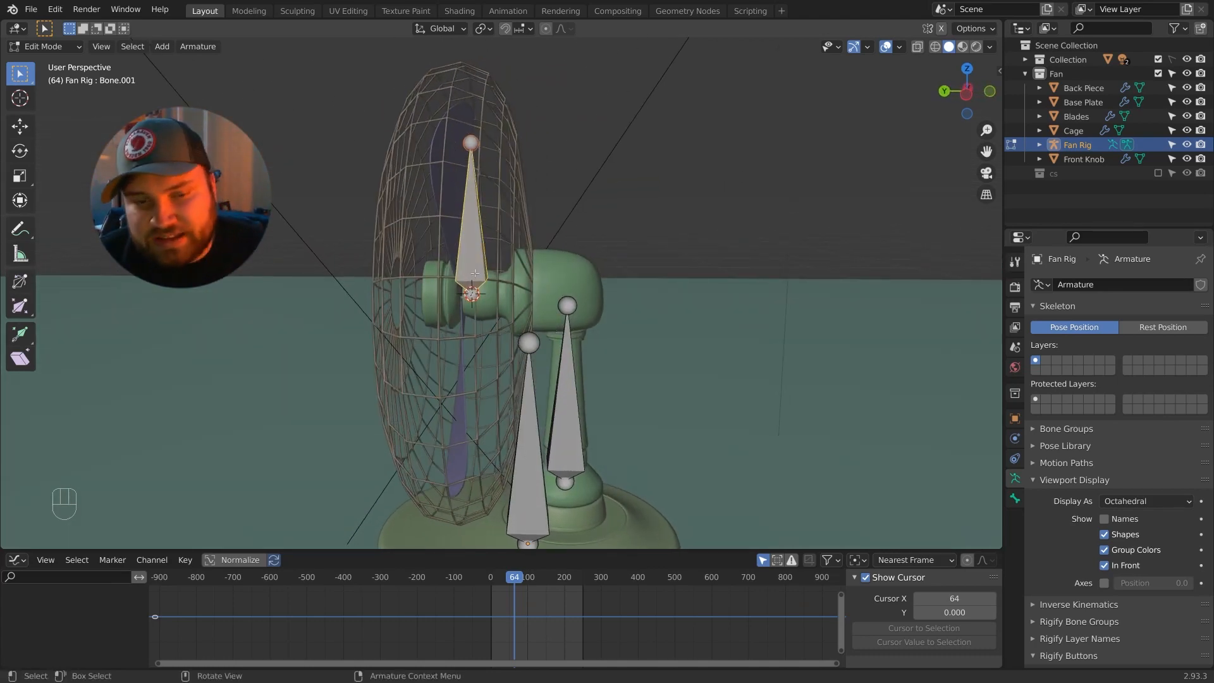
shift+click(567, 363)
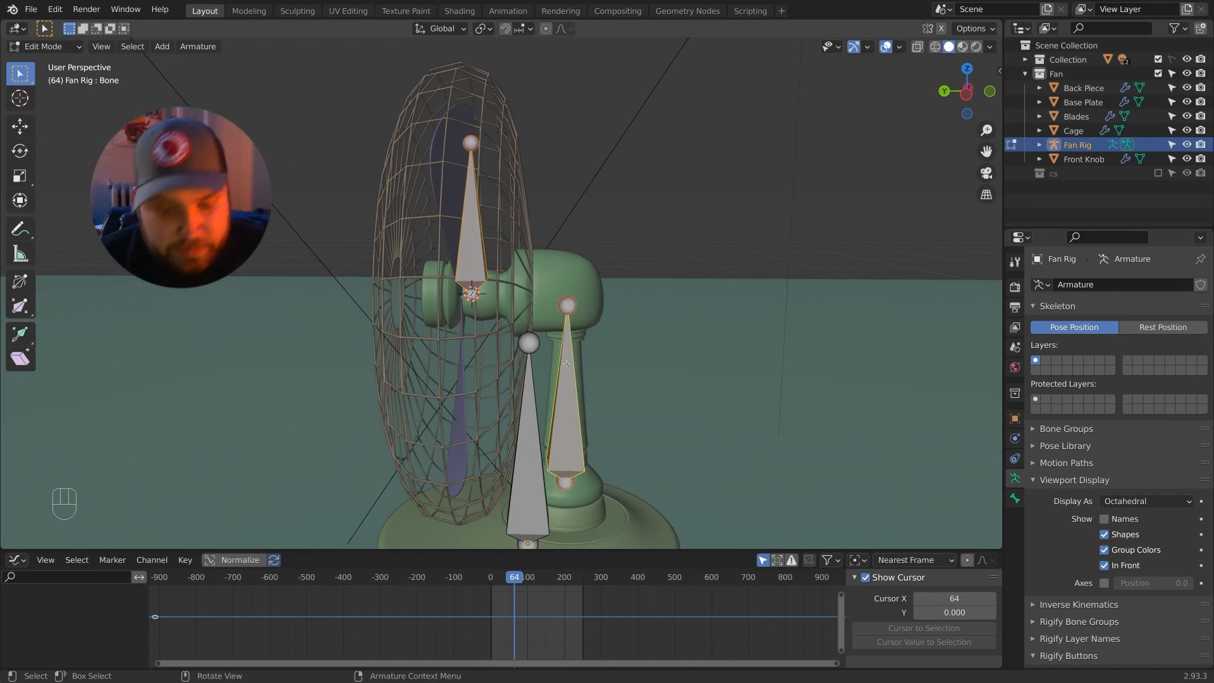
key(ctrl+p)
click(565, 363)
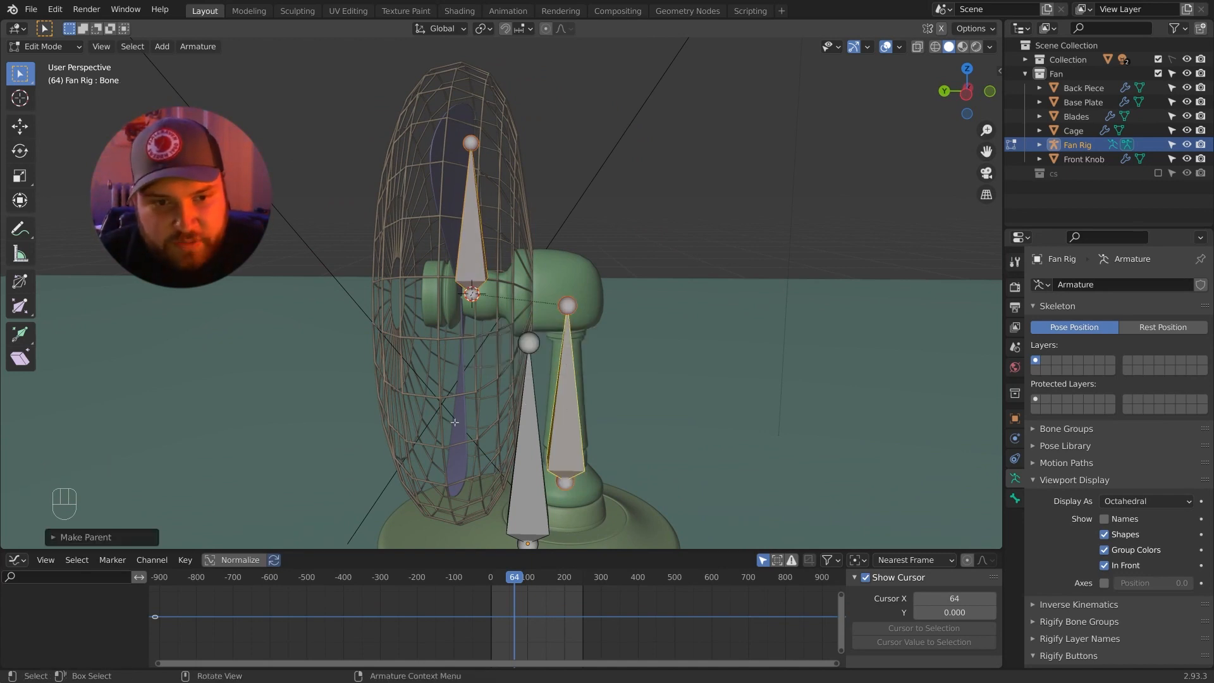
middle_drag(468, 311, 461, 341)
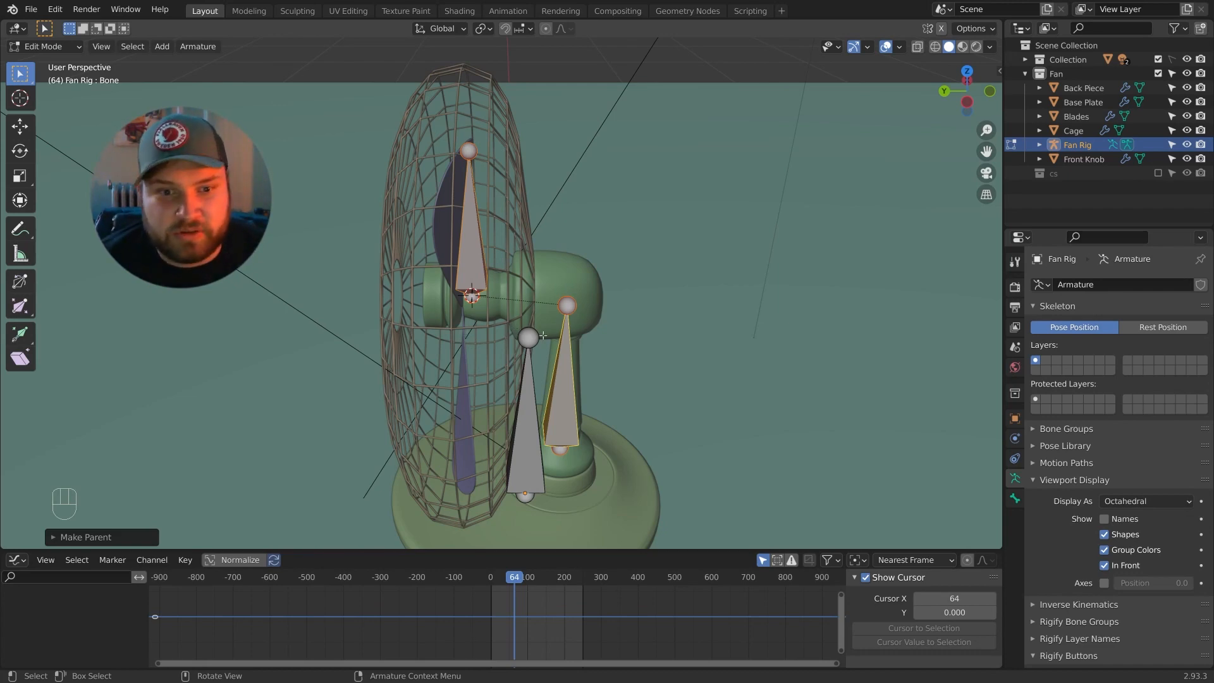
Parent the Back Piece's bone to the Root bone with Keep Offset.
middle_drag(525, 333, 559, 375)
scroll(559, 374, down, 2)
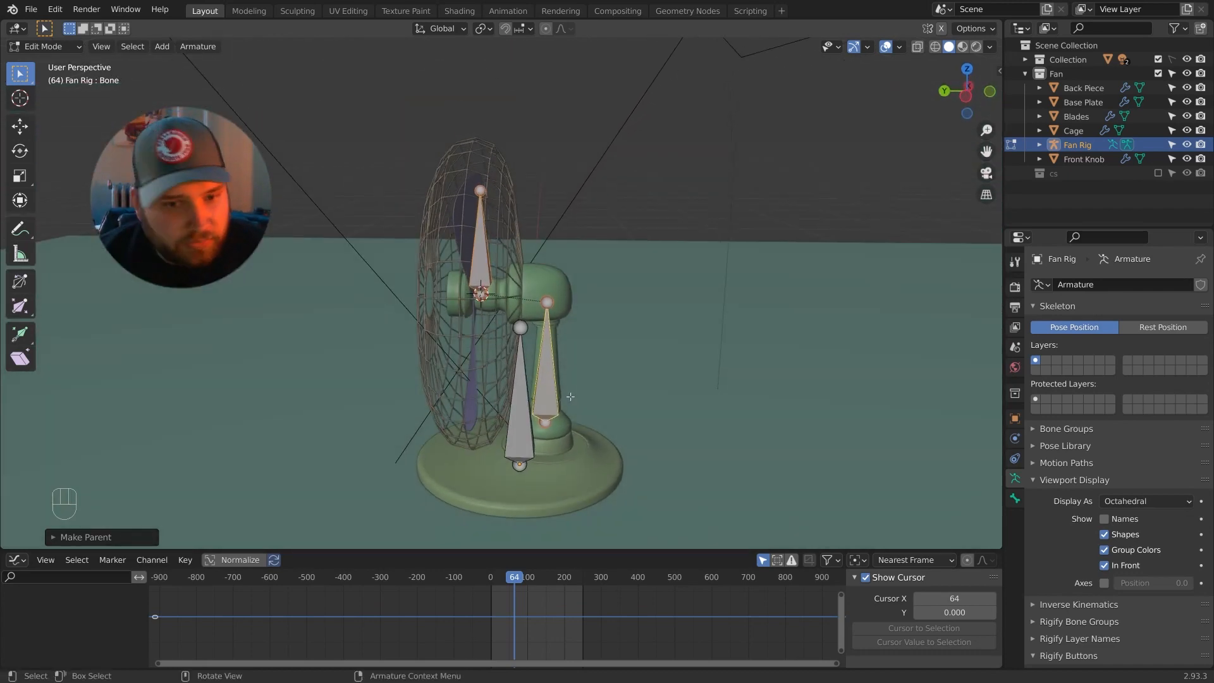
shift+middle_drag(562, 430, 567, 365)
scroll(567, 365, up, 2)
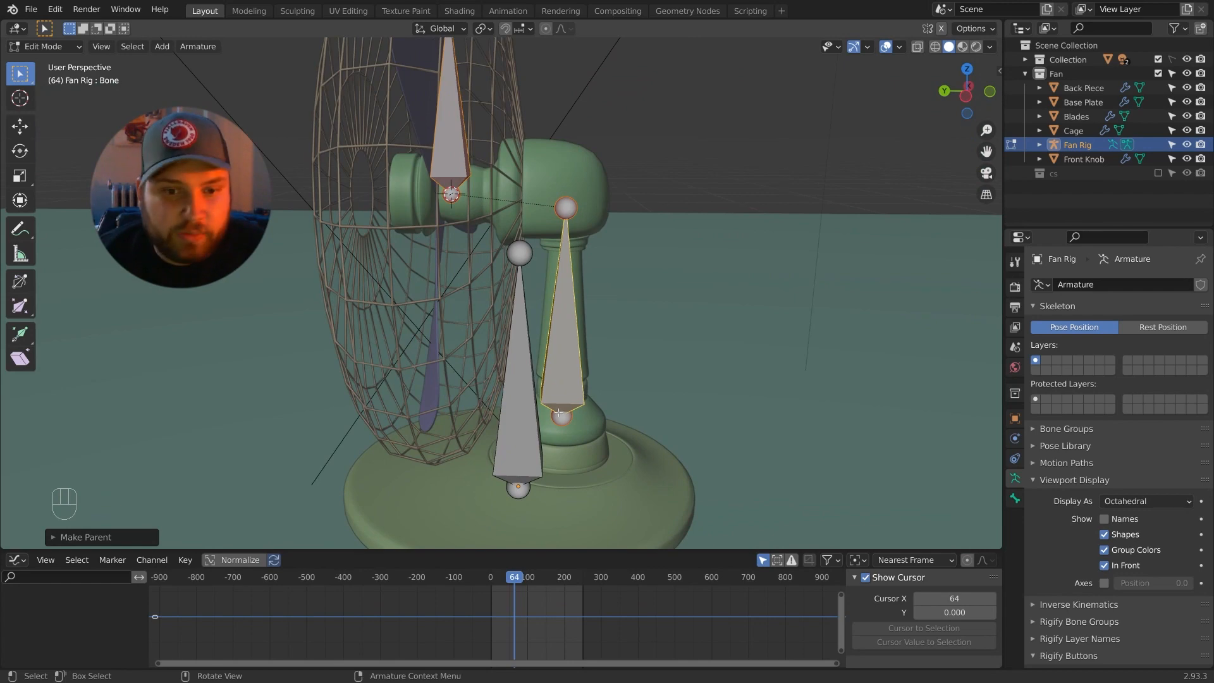
click(559, 431)
shift+middle_drag(529, 527, 556, 443)
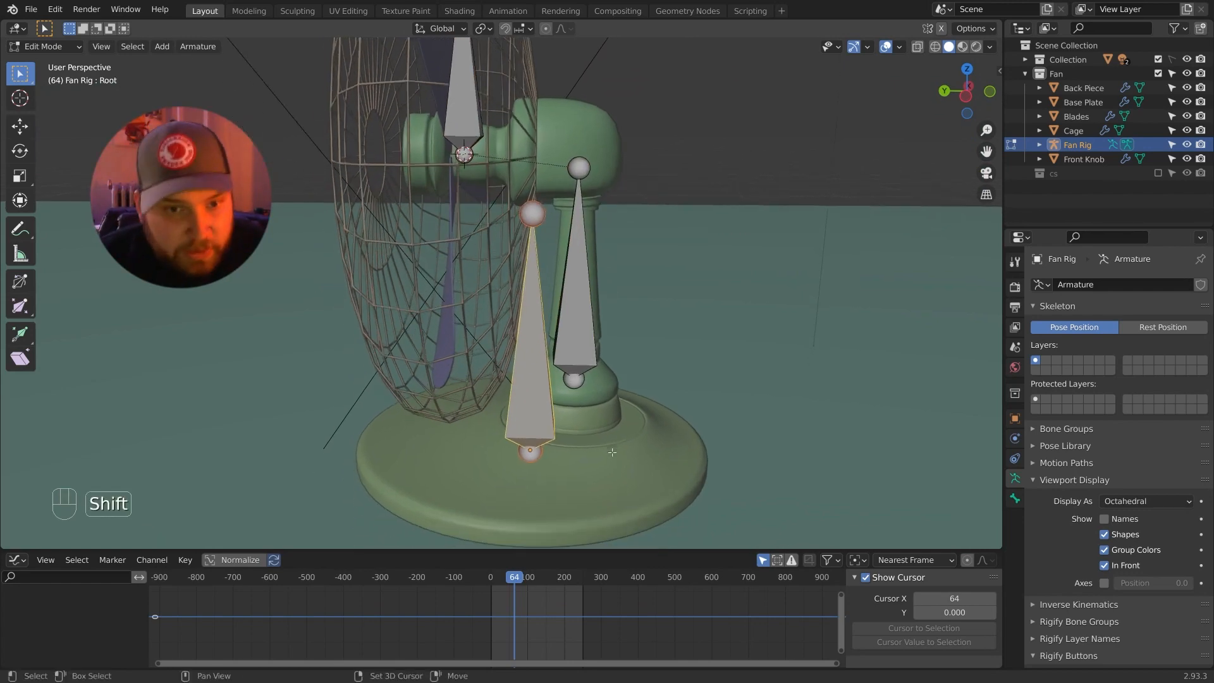
scroll(563, 411, down, 3)
scroll(573, 369, up, 2)
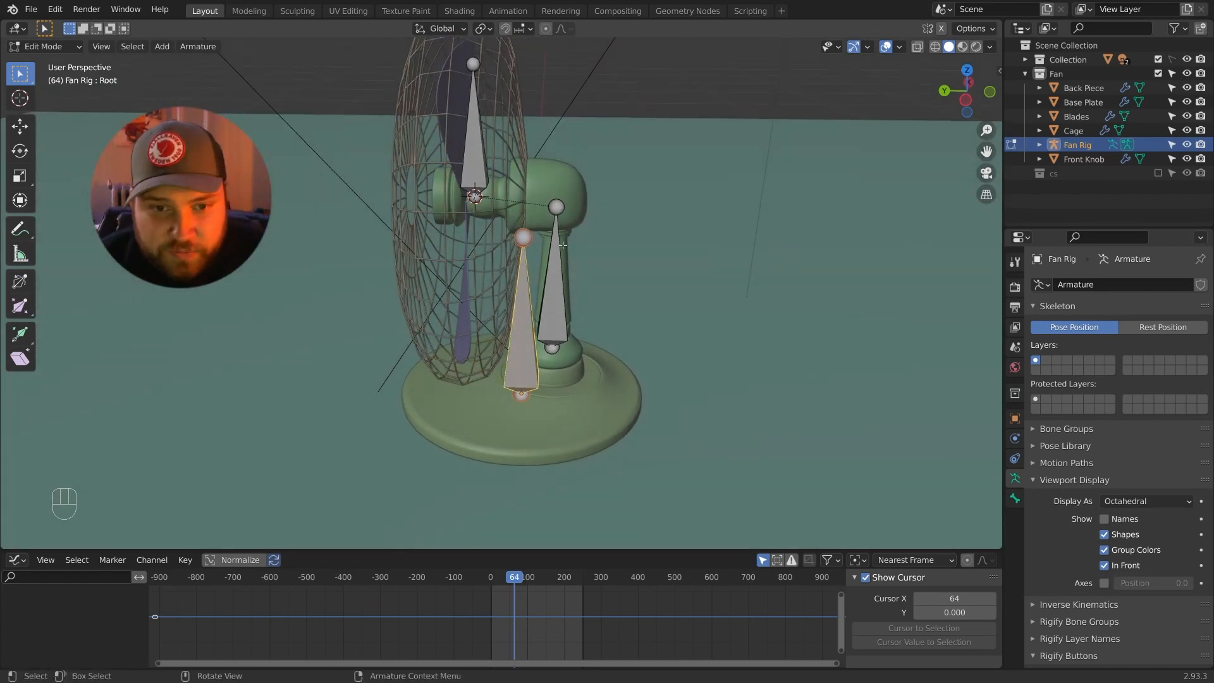
click(561, 329)
key(shift)
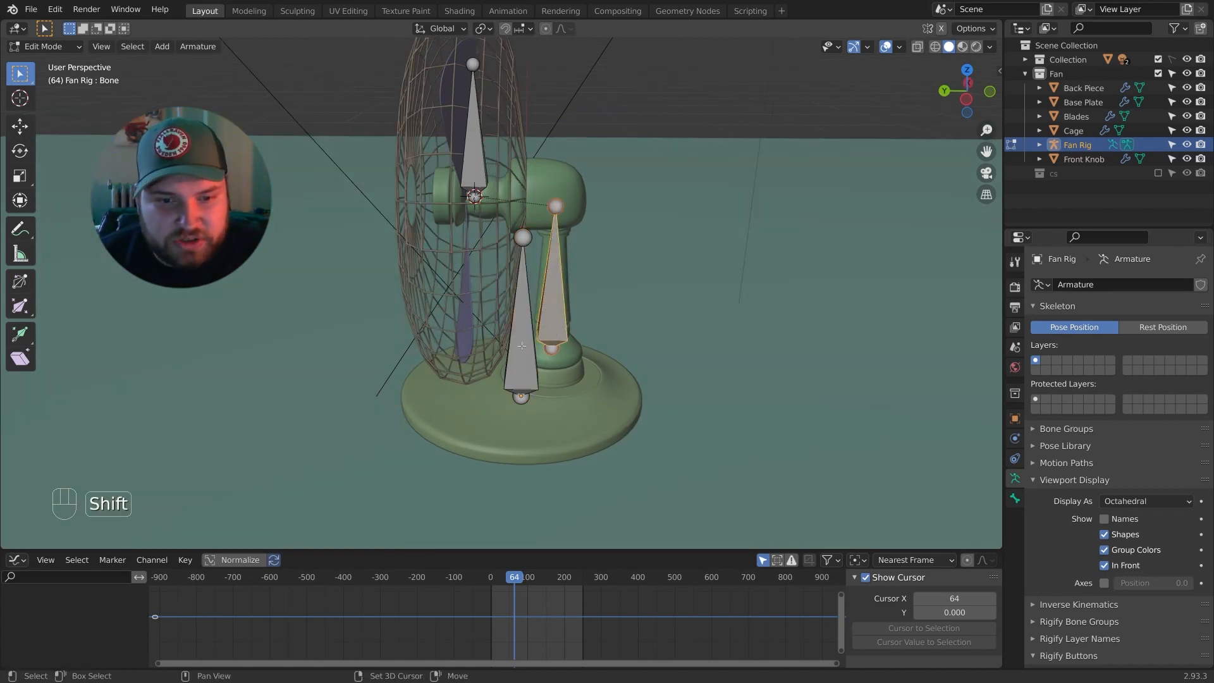
shift+click(521, 345)
key(ctrl+p)
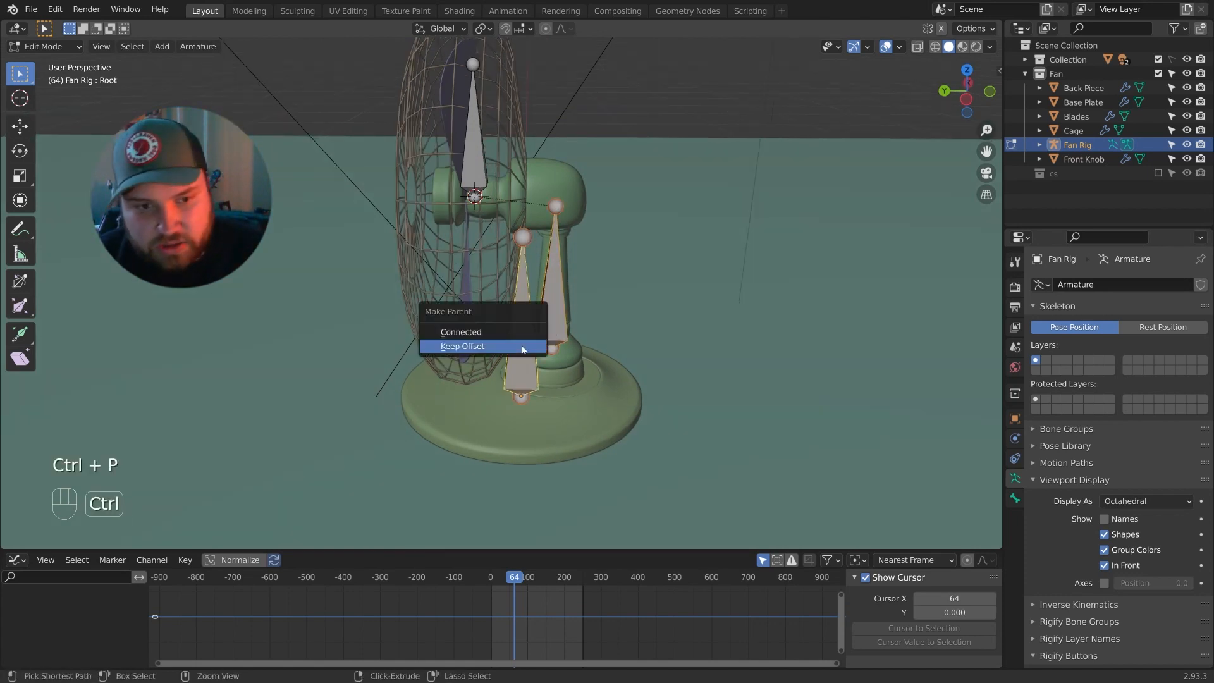
click(523, 347)
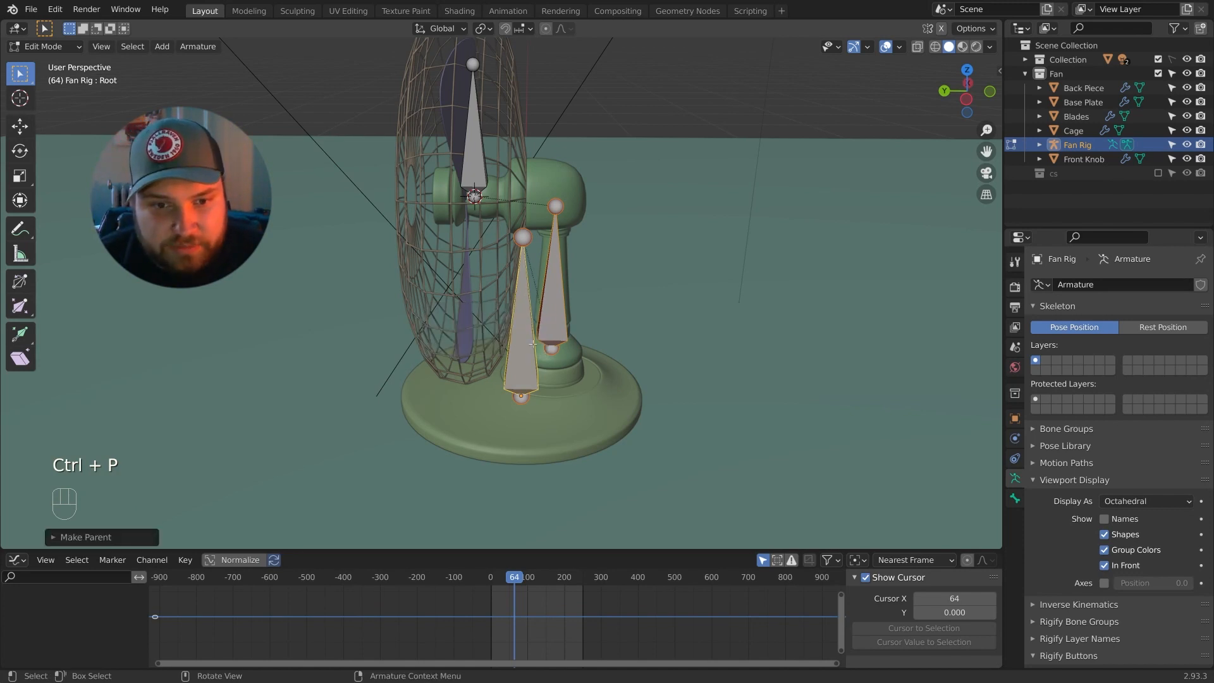
Rename the Back Piece's bone to Back Bone and the blades' bone to Fan Bone.
click(524, 346)
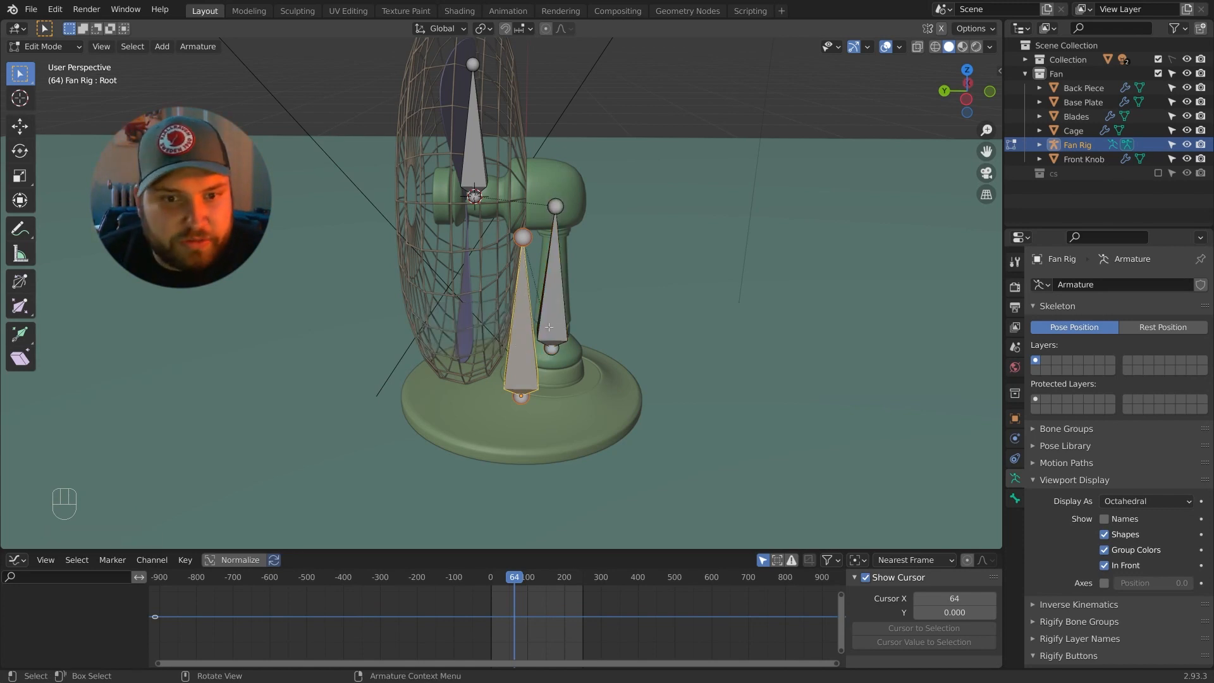
click(549, 327)
middle_drag(549, 314, 527, 354)
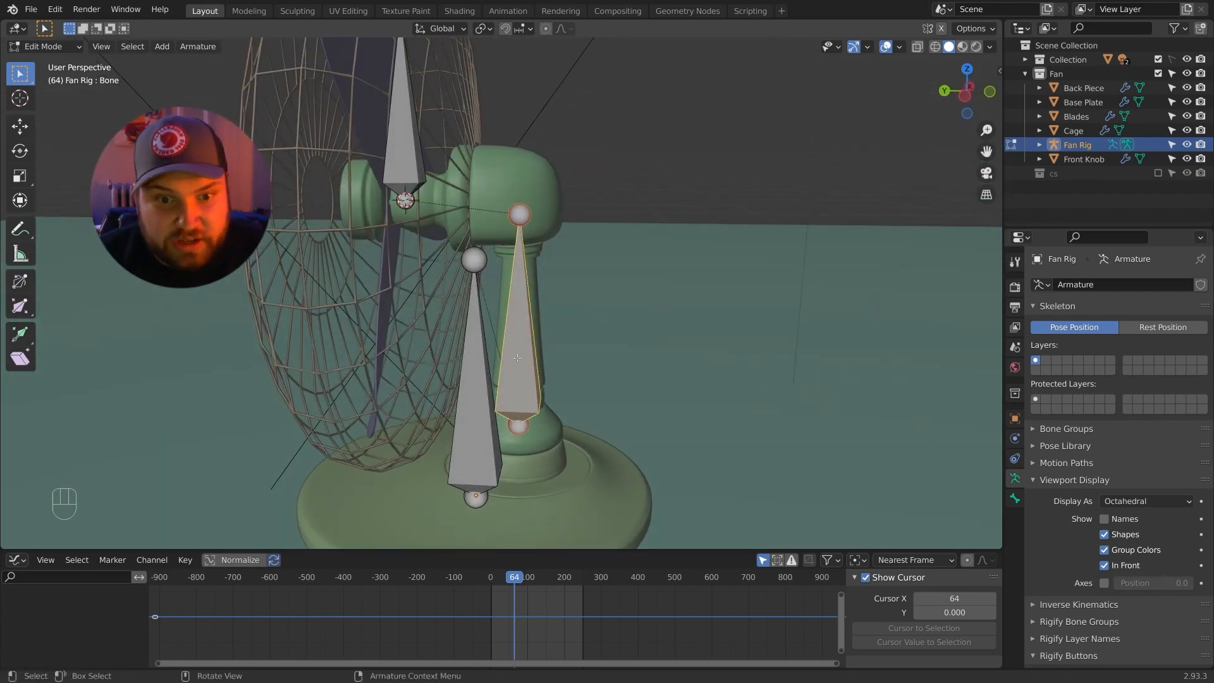
key(F2)
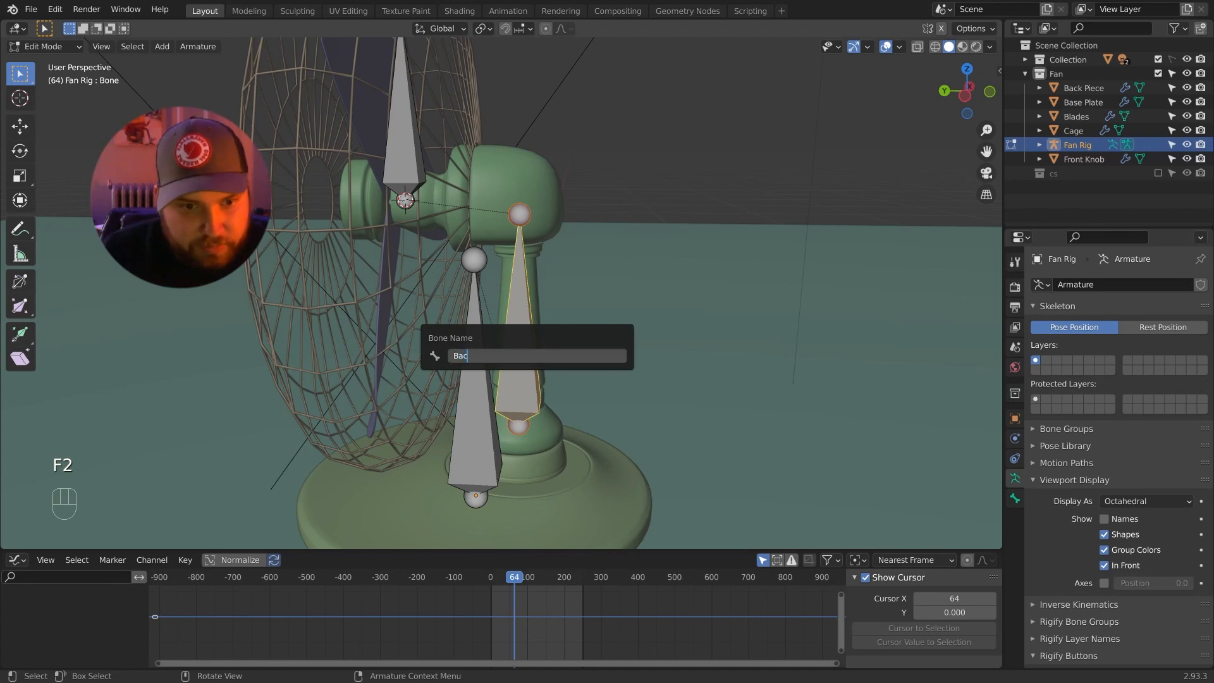
text(Back)
key(BackSpace)
text(Fan Bone)
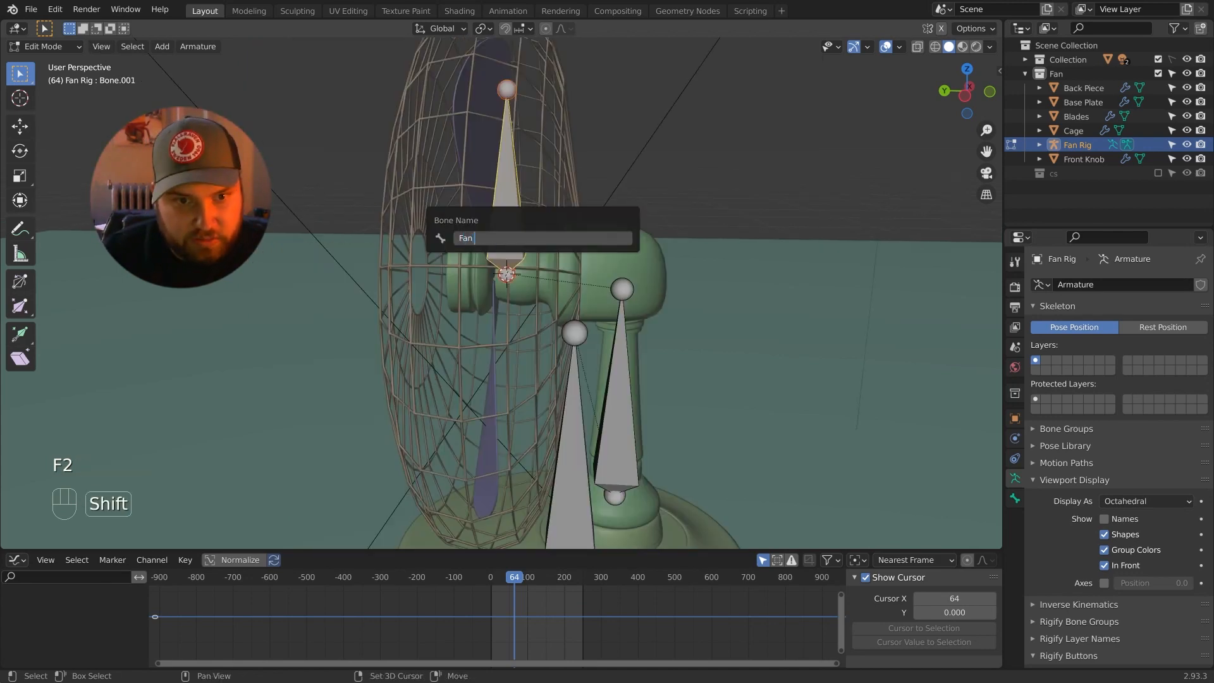
key(Return)
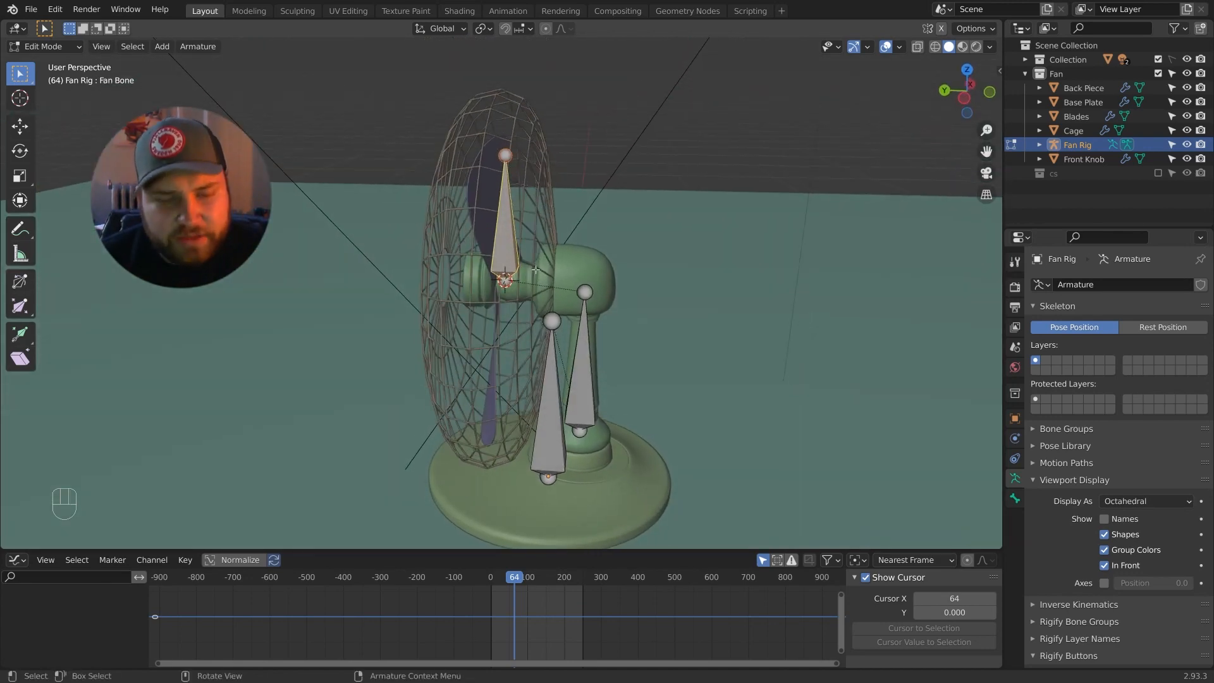
Switch the Fan Rig to Pose Mode and try moving the Root bone to test the hierarchy, then cancel.
middle_drag(569, 341, 588, 338)
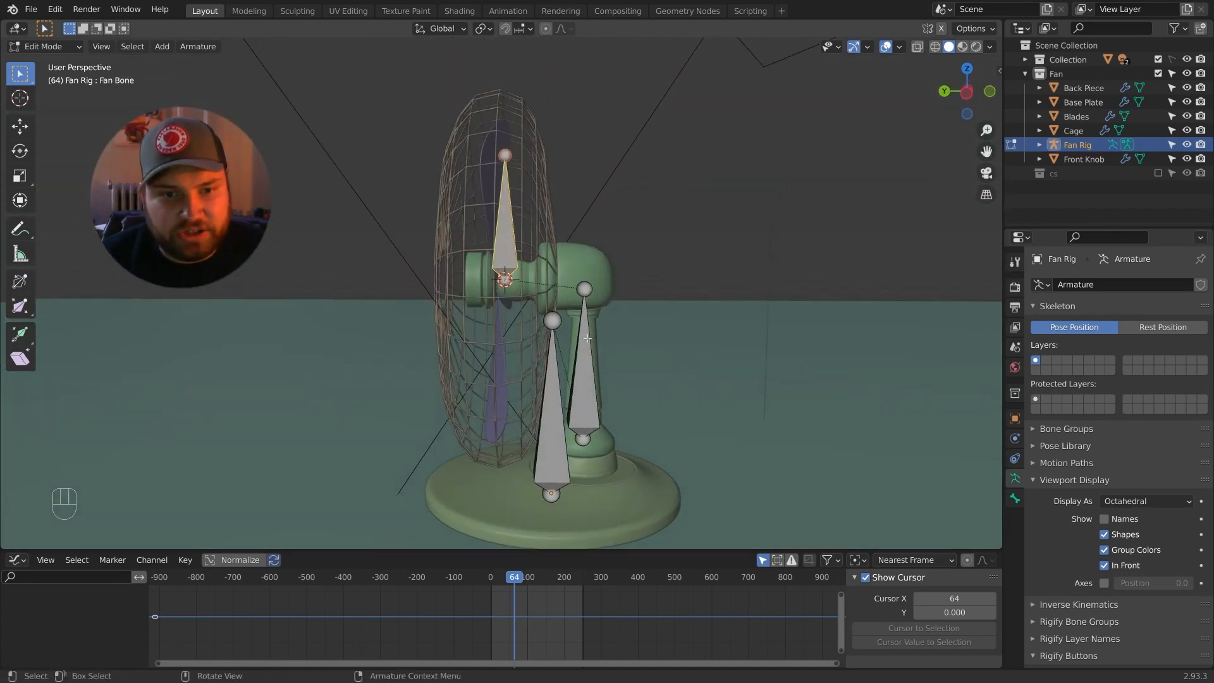
click(63, 51)
click(61, 95)
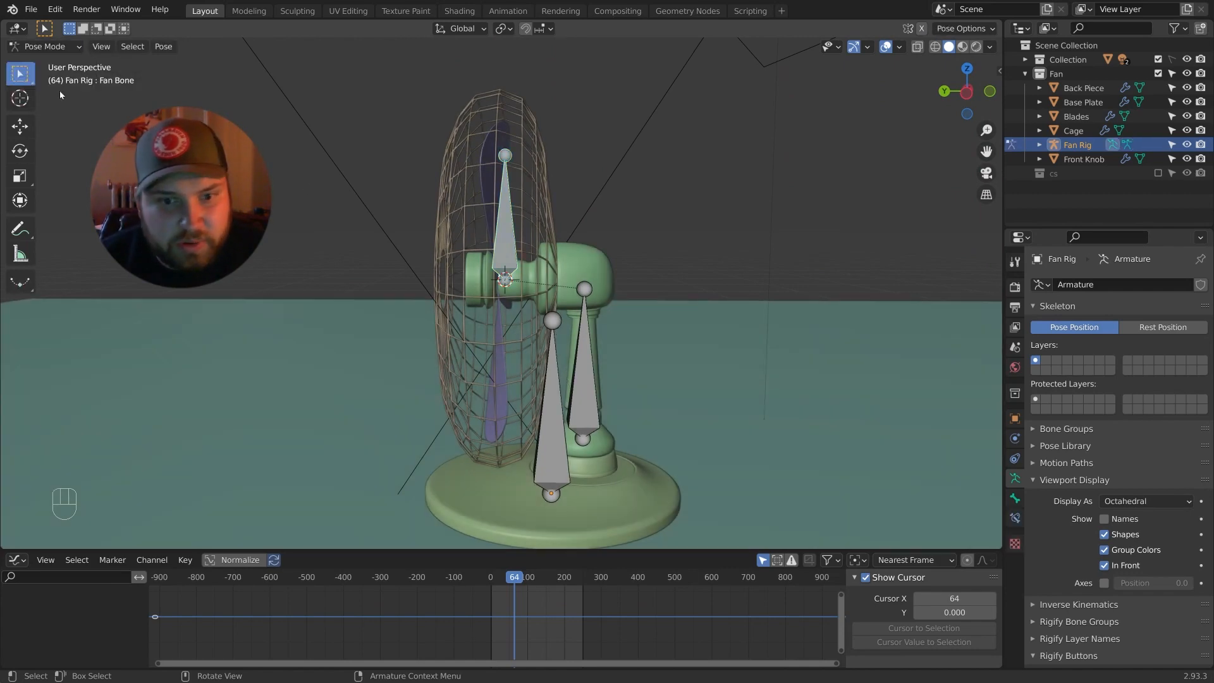
click(565, 394)
middle_drag(565, 395, 593, 371)
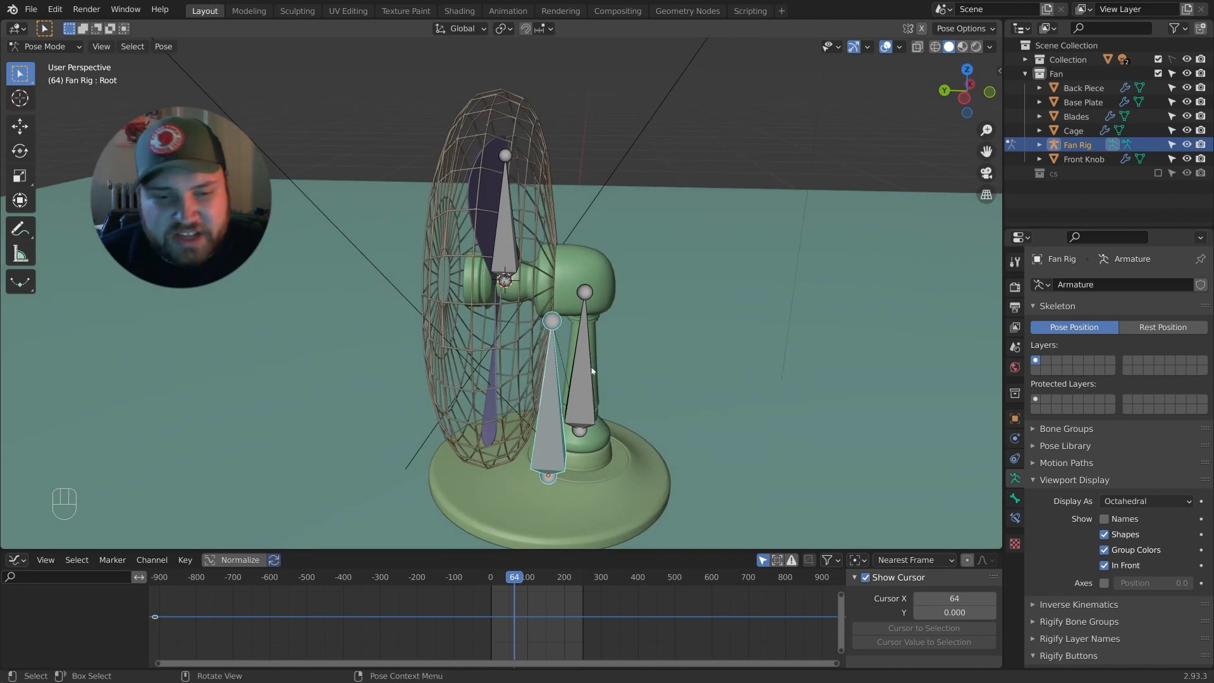
key(g)
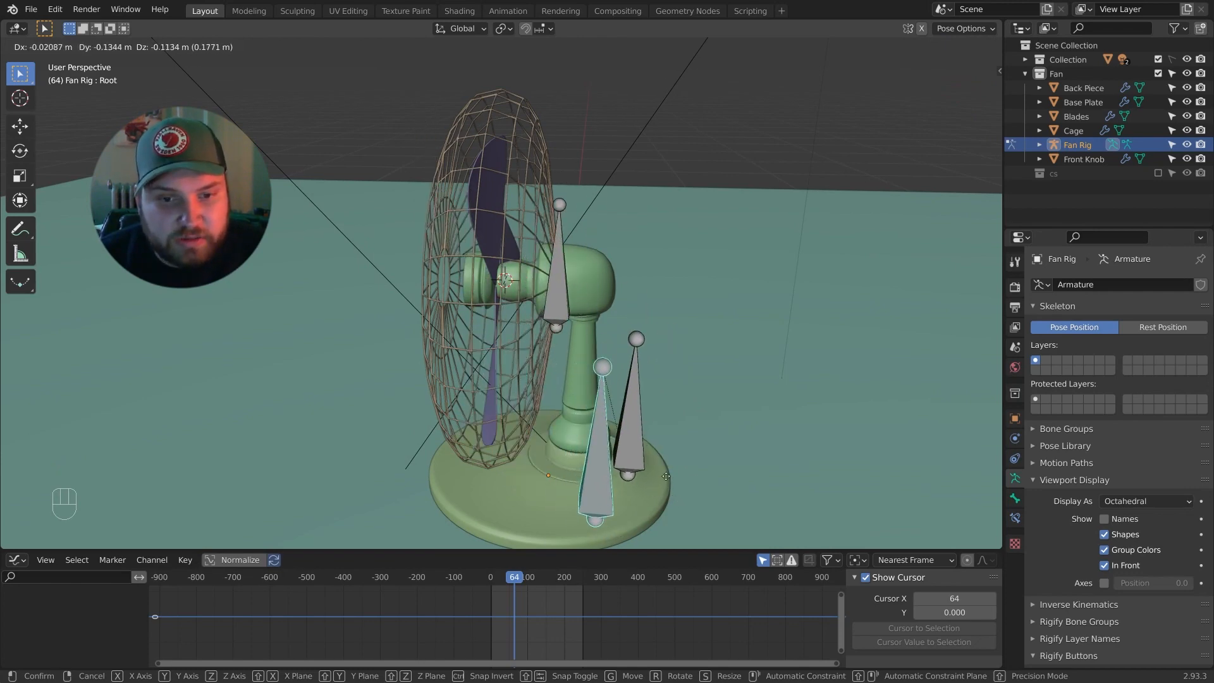
click(647, 401)
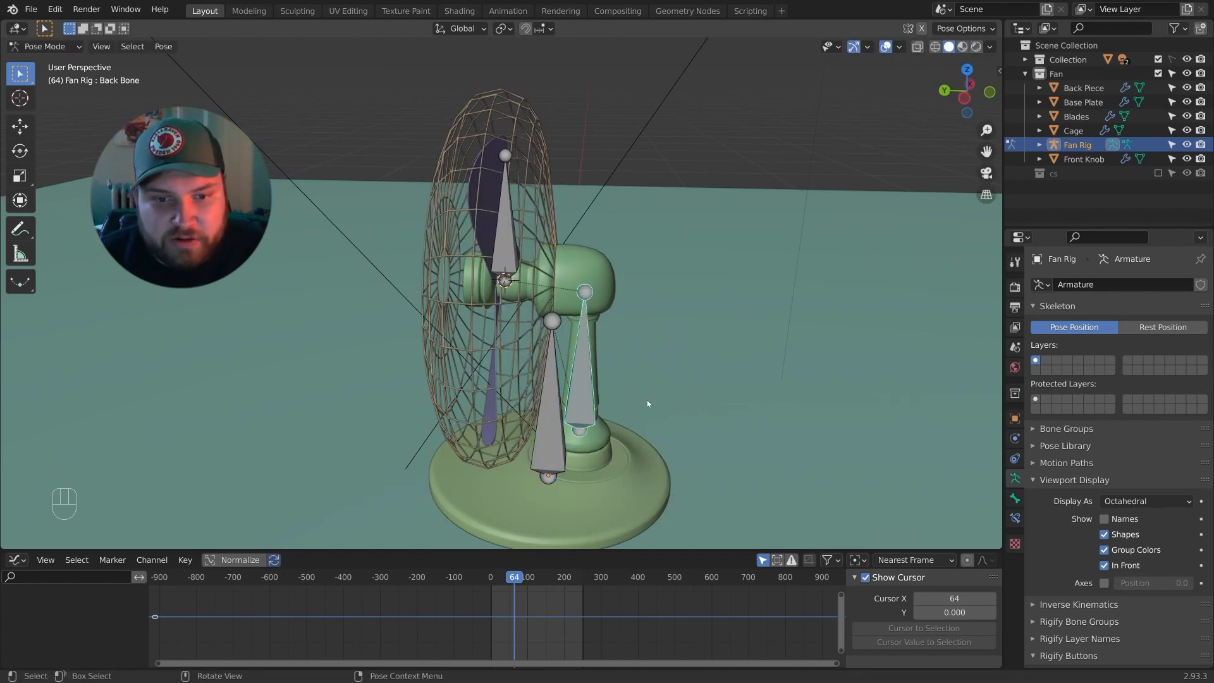
Try rotating Back Bone about the global Z axis and moving Fan Bone, cancelling both transforms.
middle_drag(647, 400, 605, 434)
key(r)
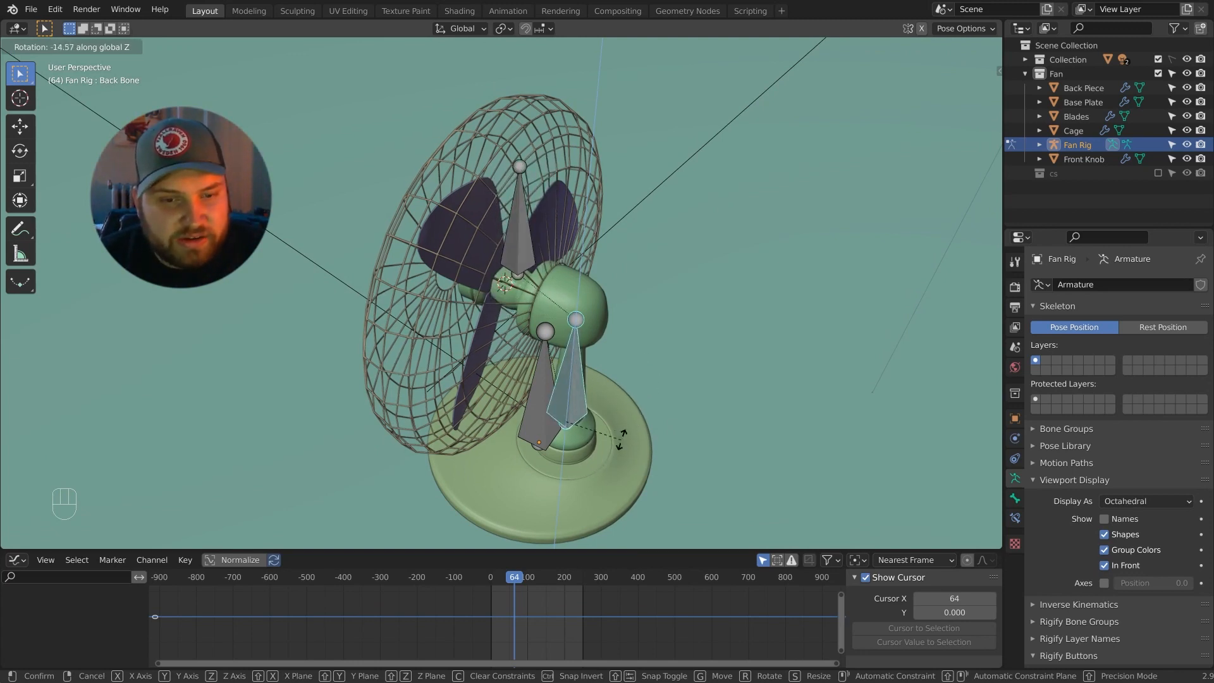
click(632, 383)
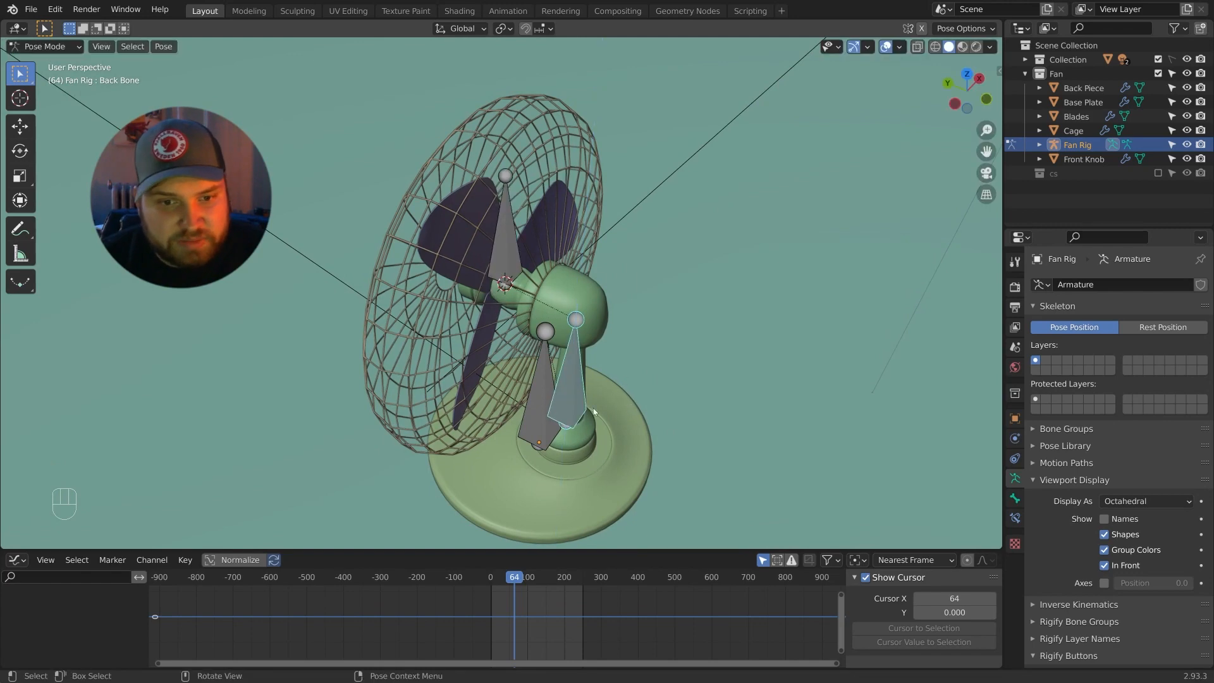
middle_drag(632, 382, 636, 368)
click(515, 261)
key(g)
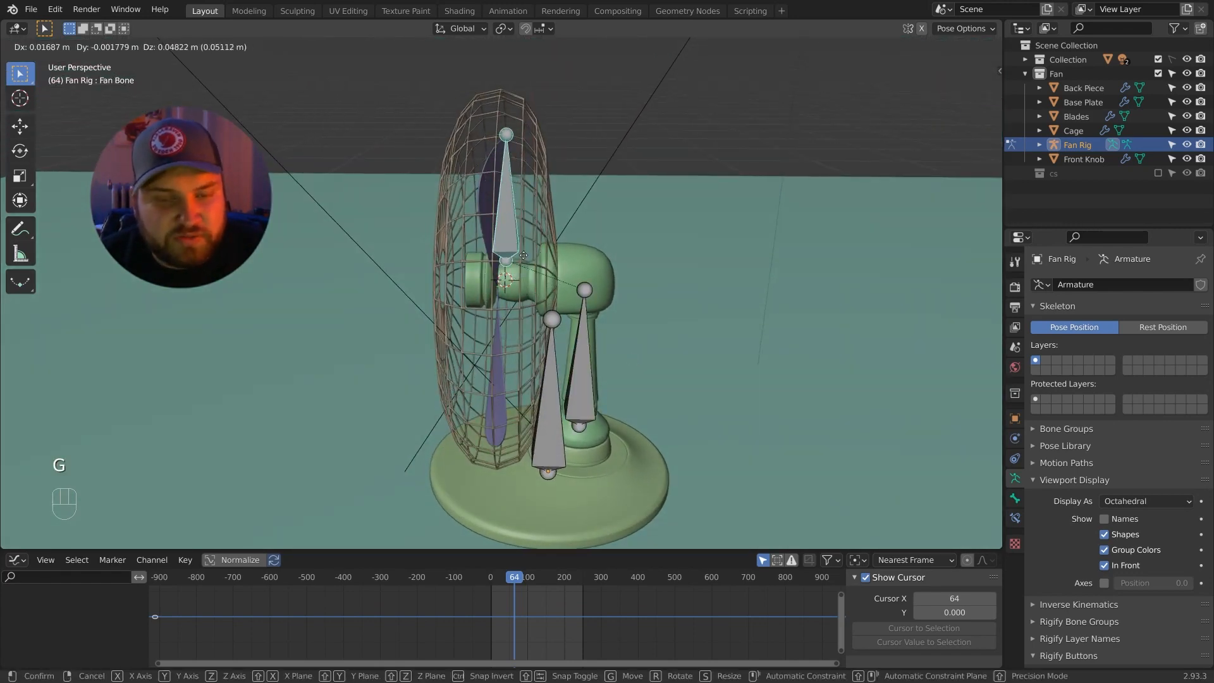
right_click(569, 294)
middle_drag(572, 297, 500, 268)
Return to Object Mode, select the Base Plate and try moving it independently of the rig, then cancel.
key(ctrl+Tab)
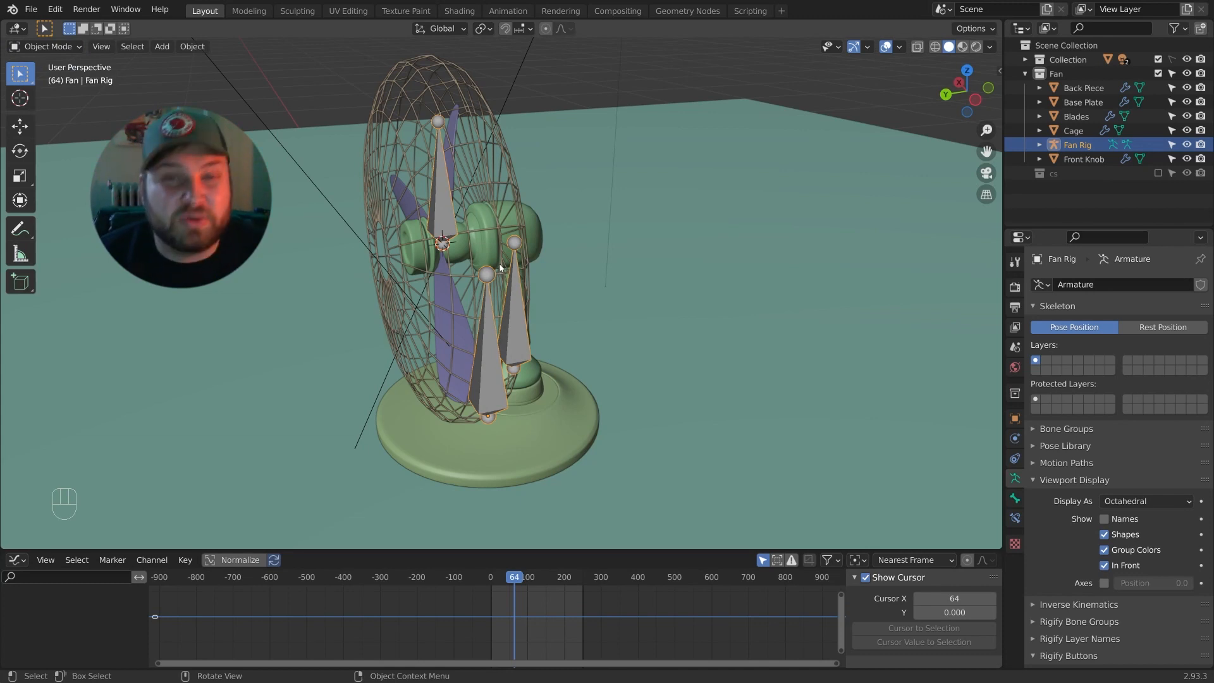
click(514, 439)
scroll(514, 439, up, 3)
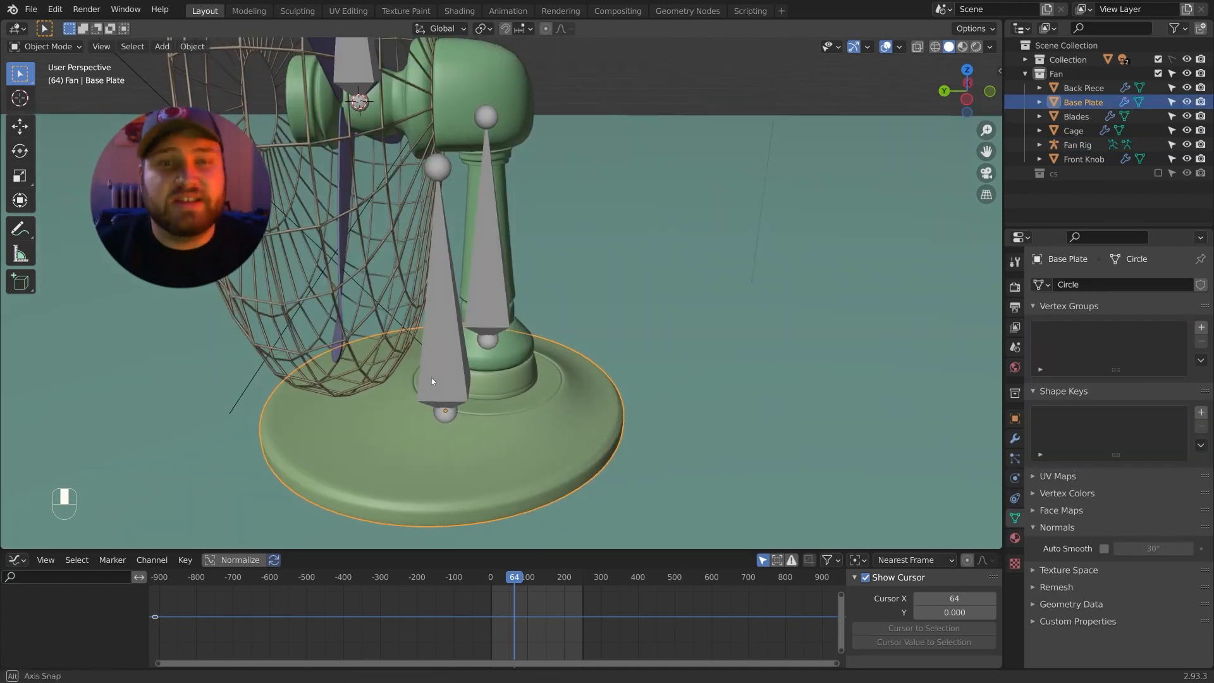
shift+middle_drag(427, 381, 475, 353)
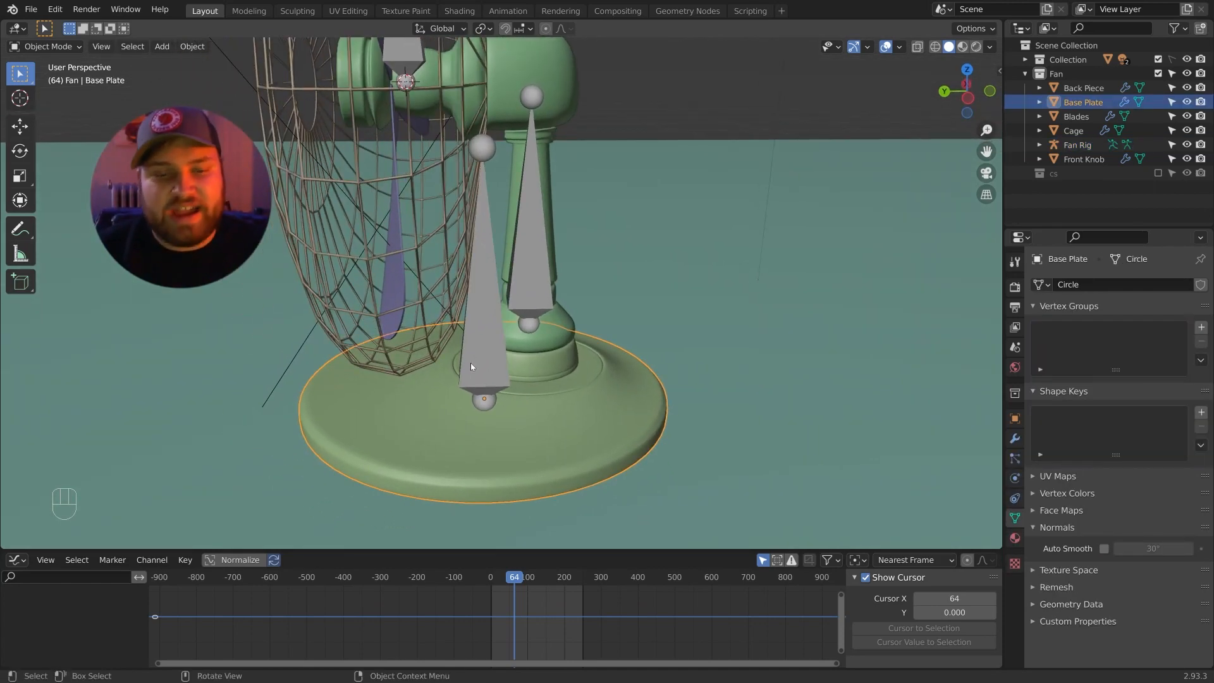
key(g)
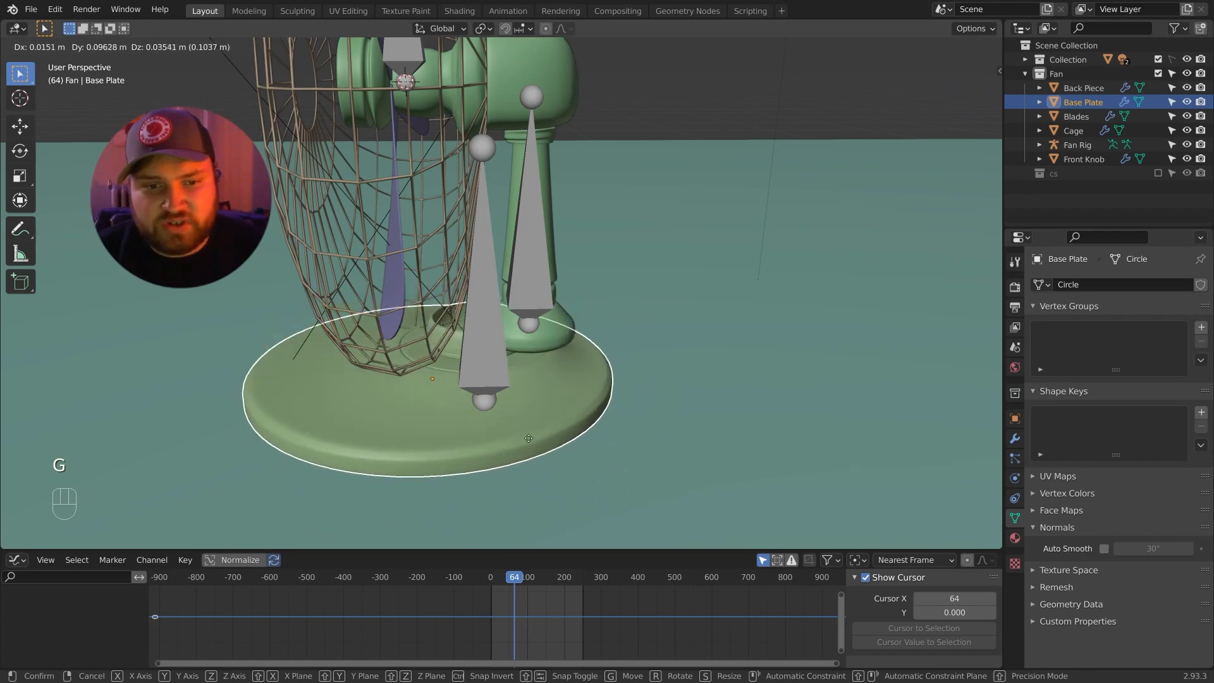
right_click(554, 429)
middle_drag(554, 428, 504, 336)
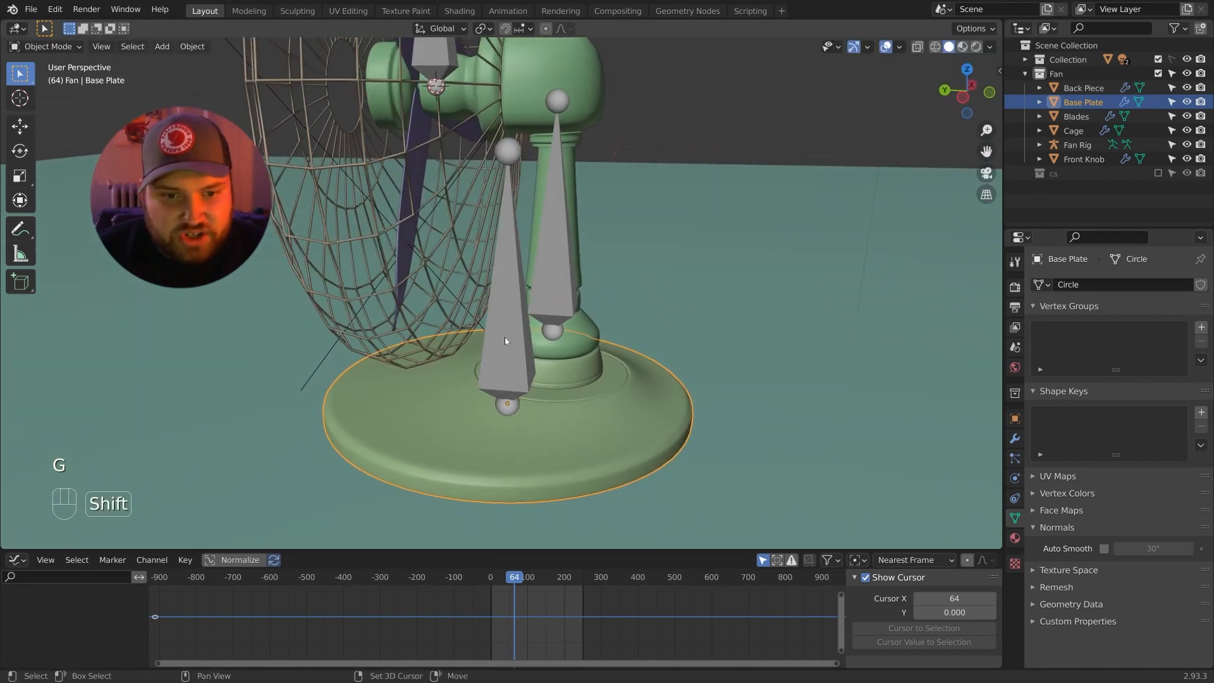
Add the Fan Rig to the selection and, in Pose Mode, parent the Base Plate to the Root bone with the Bone option.
shift+click(502, 328)
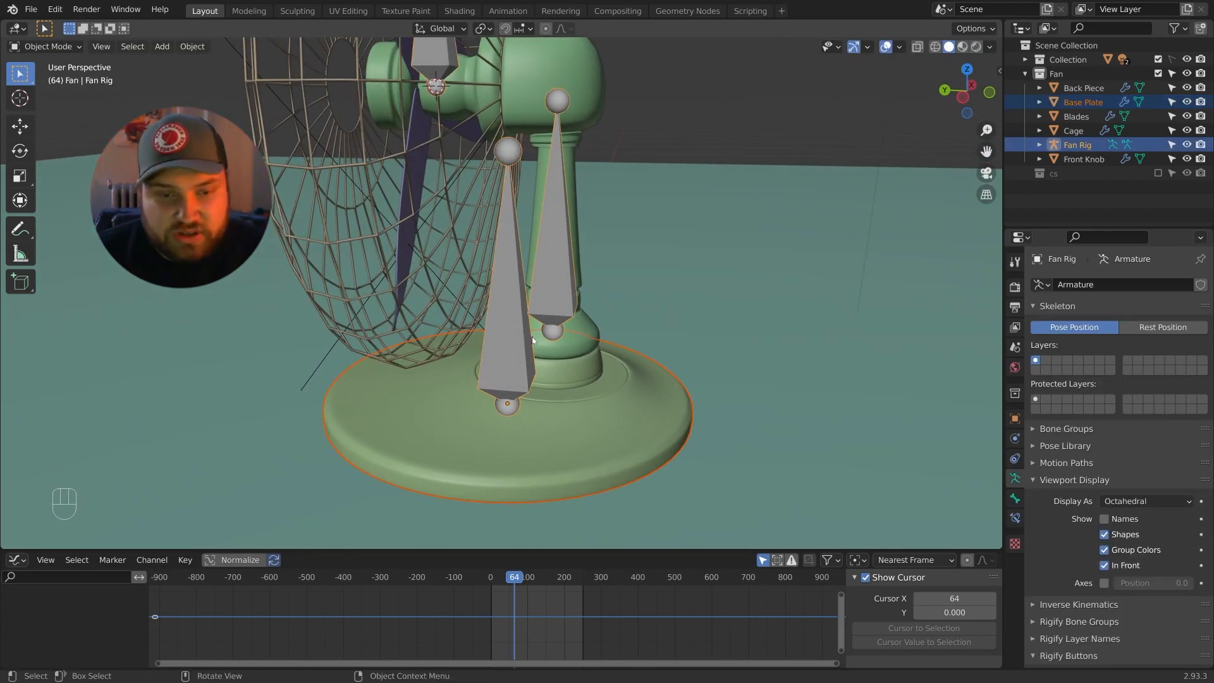
click(44, 46)
click(47, 91)
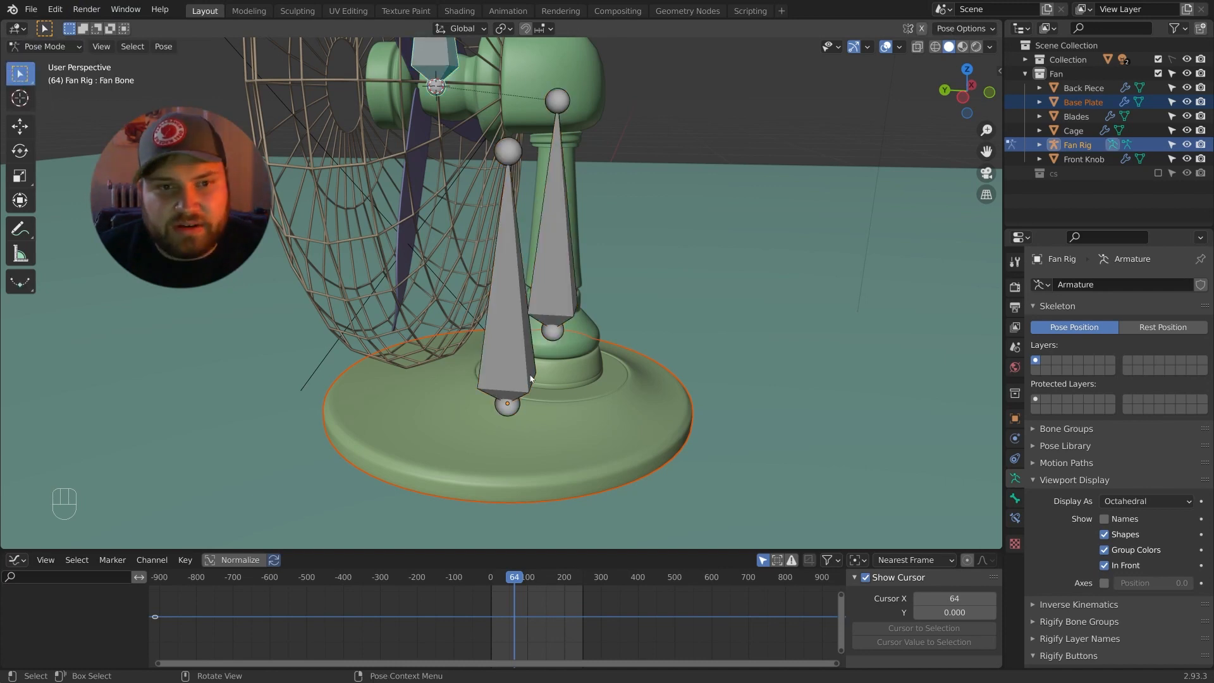
scroll(532, 378, down, 3)
click(510, 347)
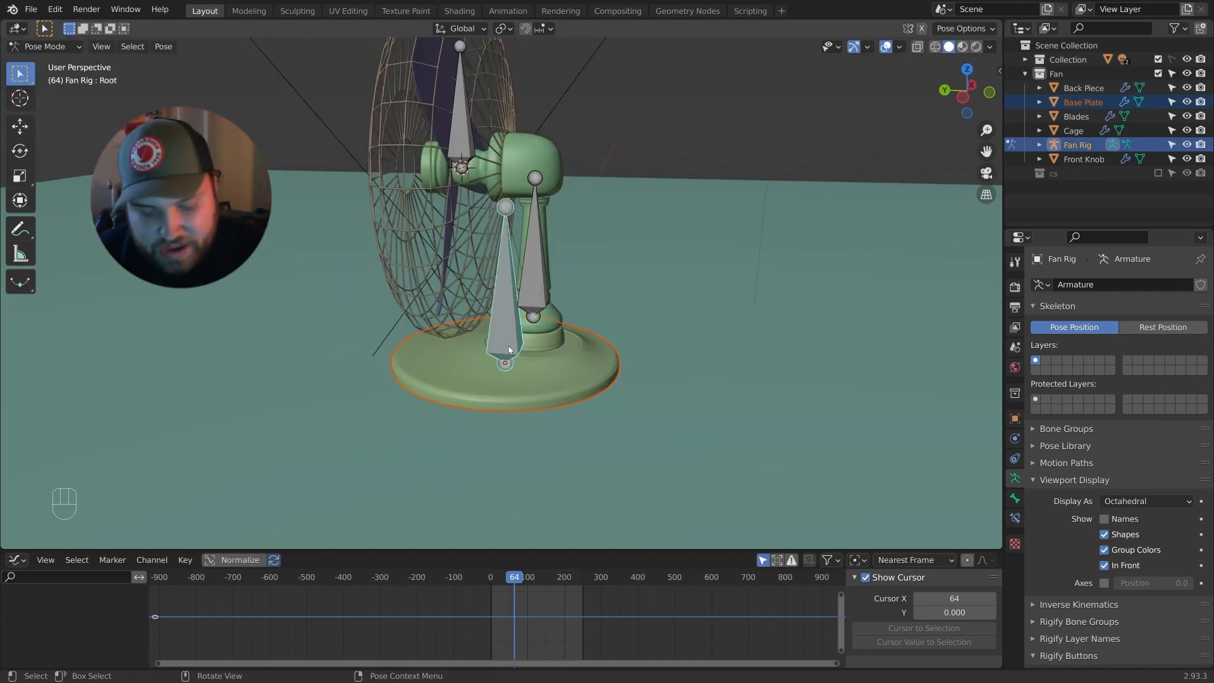
key(ctrl+p)
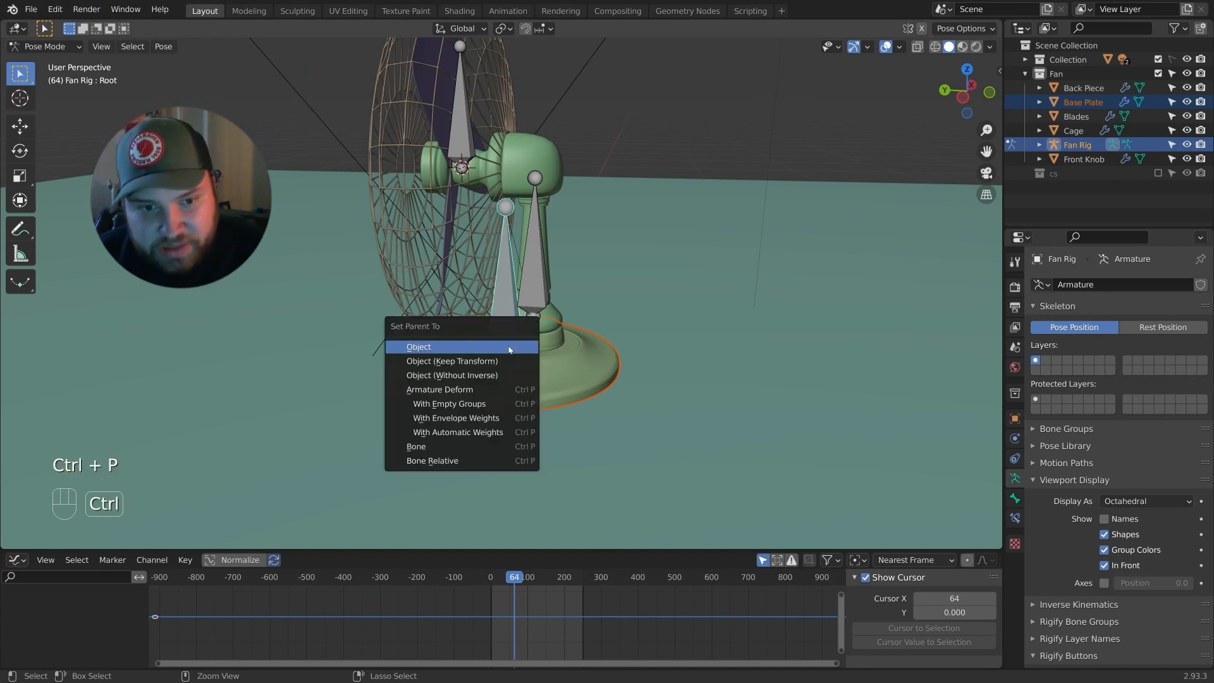
click(484, 446)
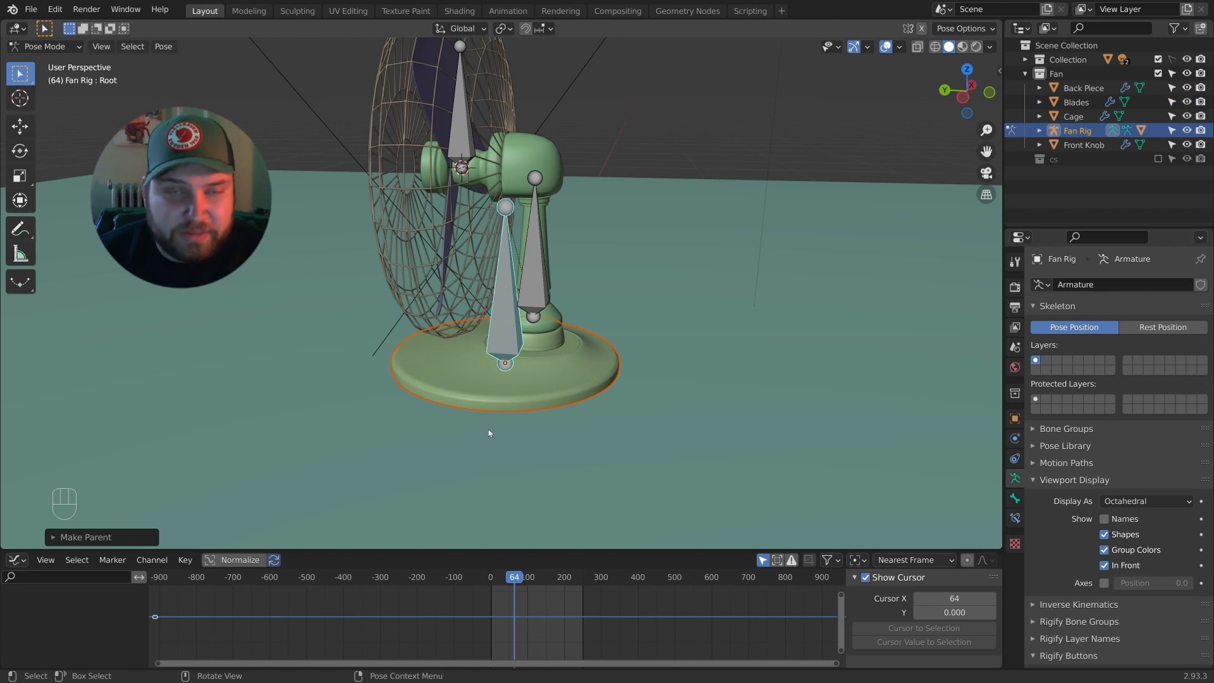
Try moving the Root bone to check that the Base Plate follows it, then cancel the move.
click(538, 286)
click(506, 319)
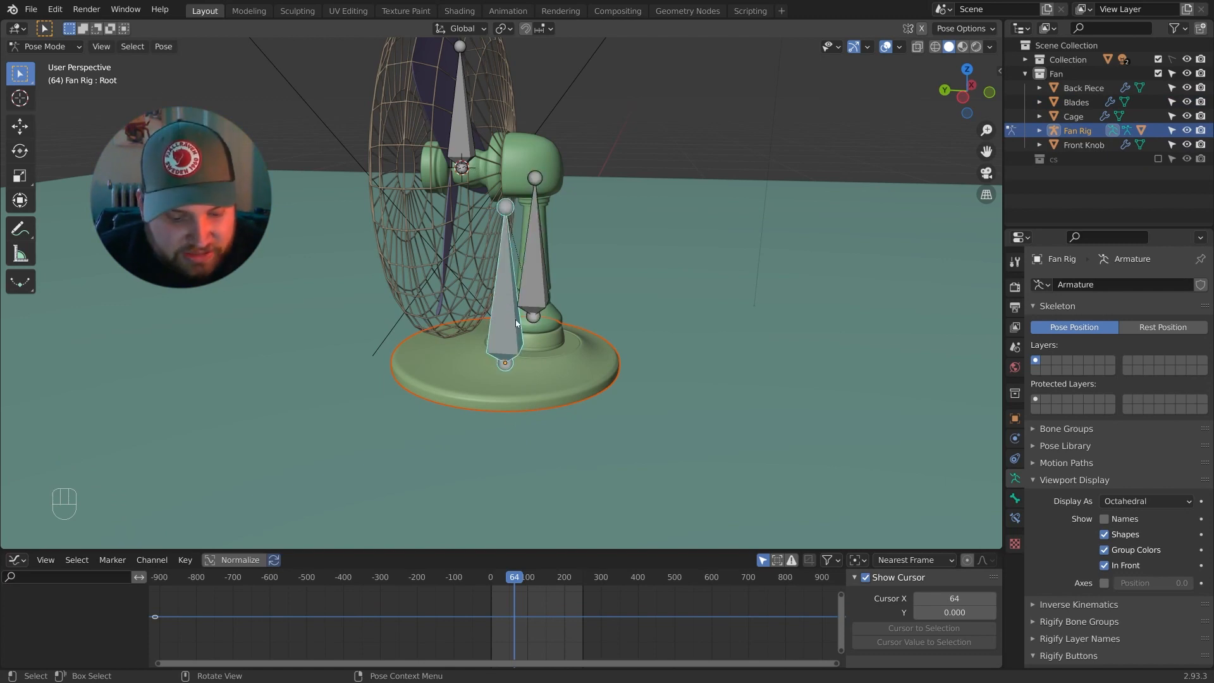
key(g)
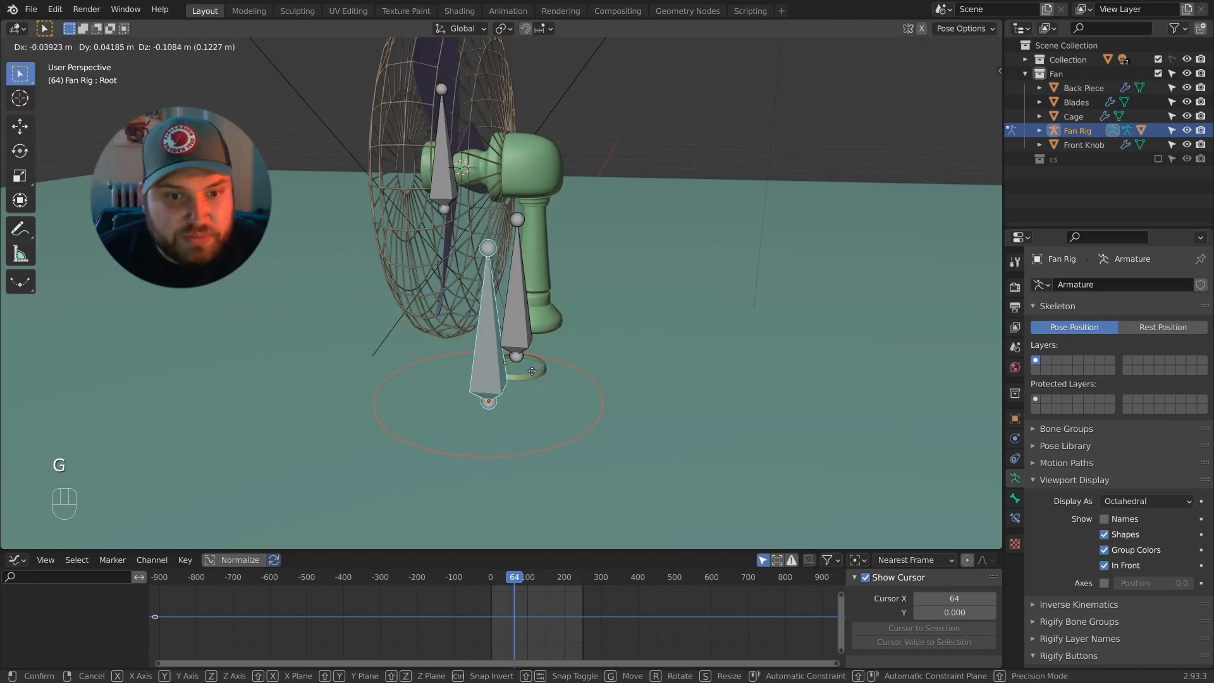
right_click(536, 301)
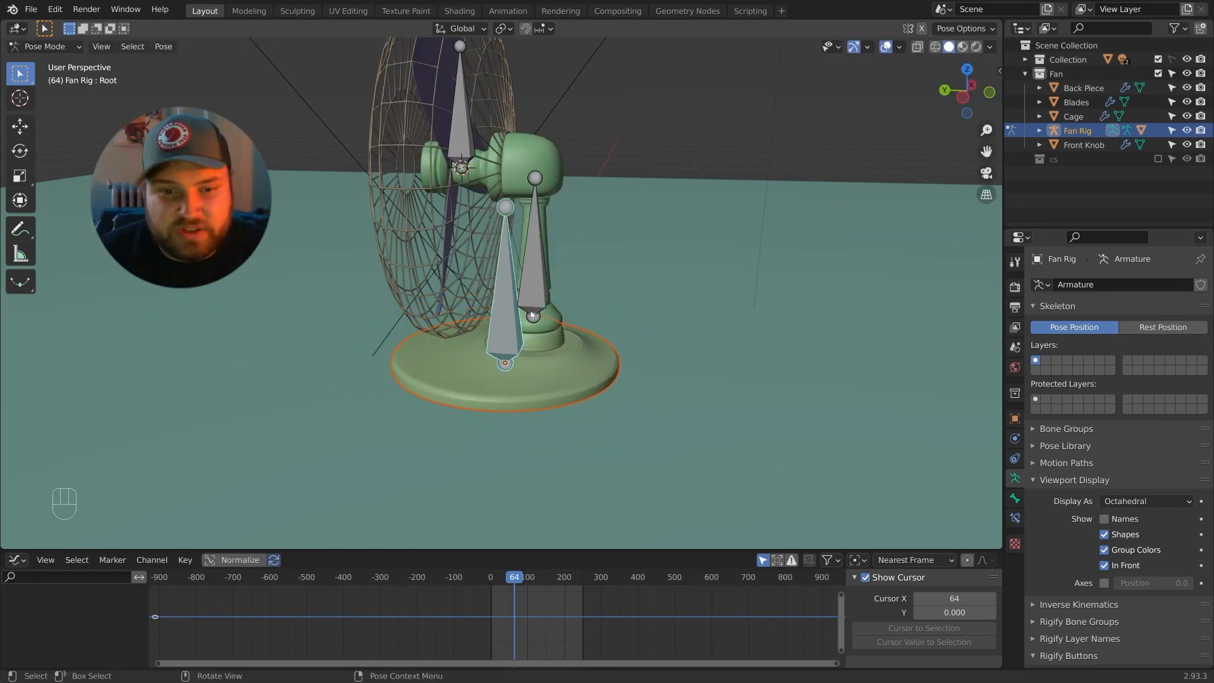
middle_drag(530, 306, 507, 321)
Return to Object Mode and deselect everything.
click(53, 46)
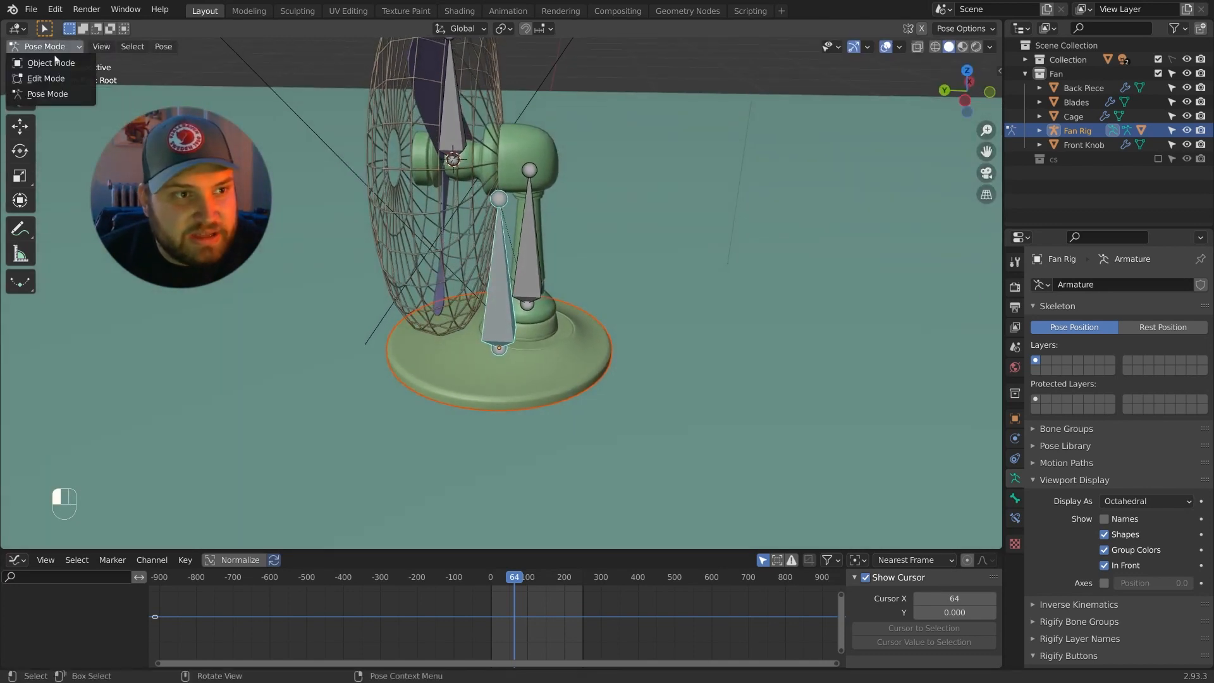
click(62, 62)
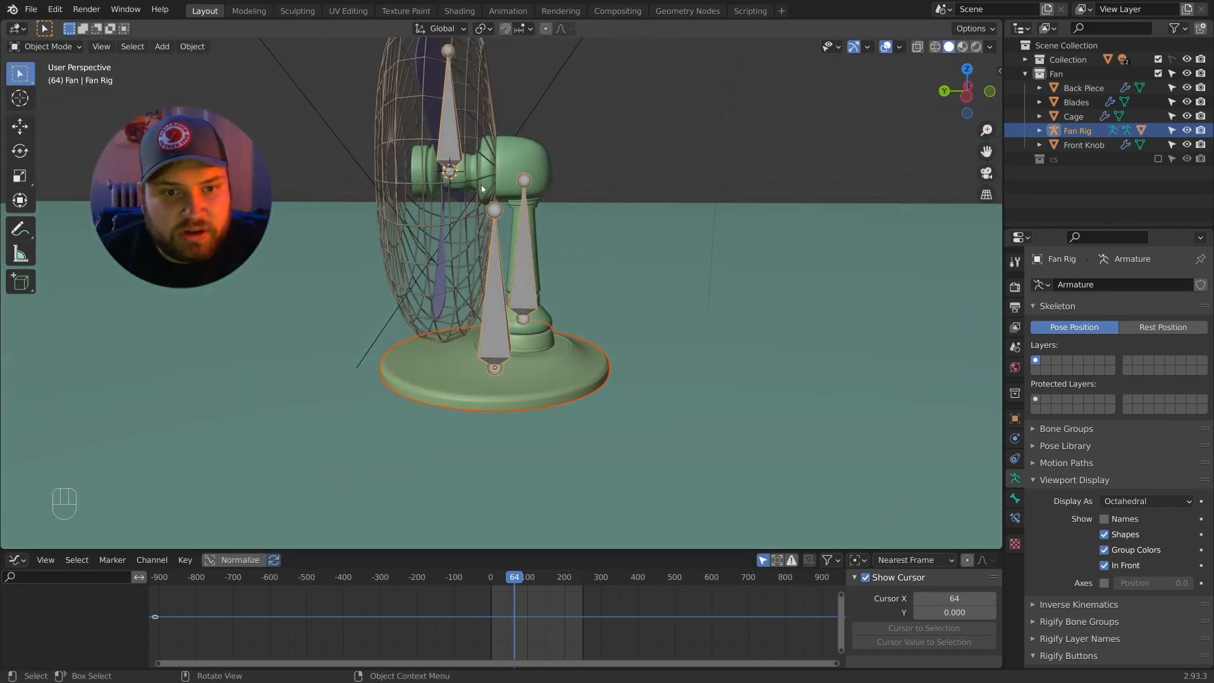
key(alt+a)
Select the Back Piece and the Fan Rig, and in Pose Mode parent the Back Piece to Back Bone.
middle_drag(447, 208, 514, 261)
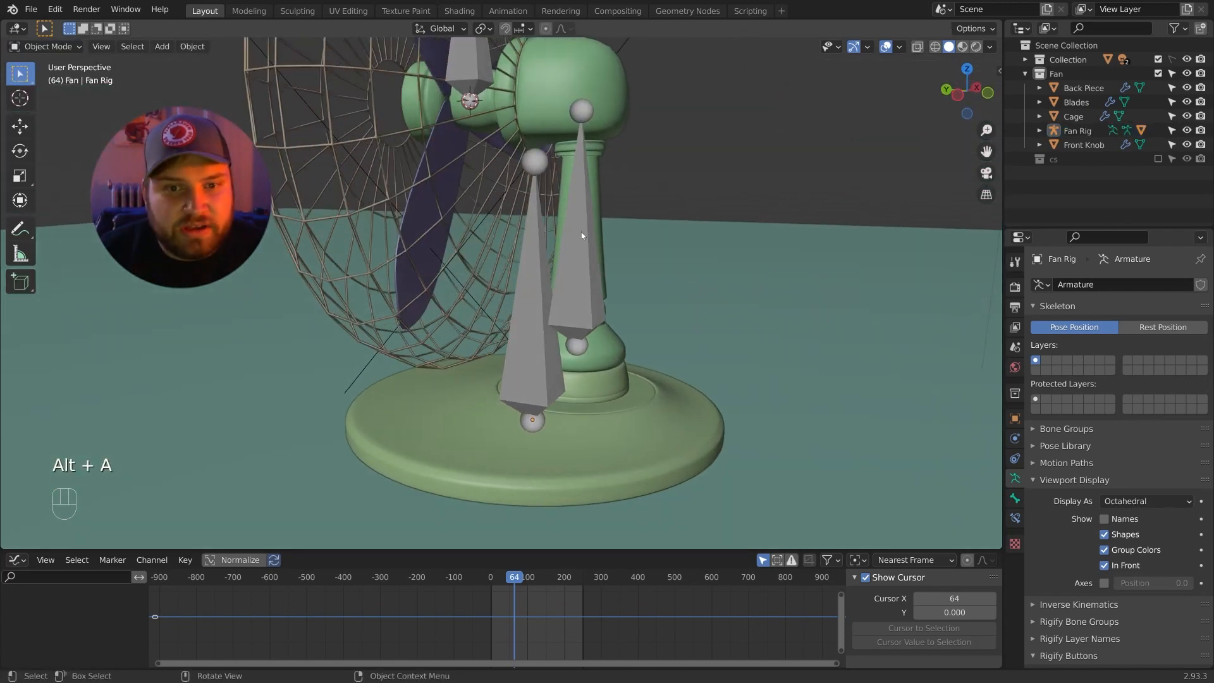
middle_drag(581, 235, 522, 165)
click(521, 166)
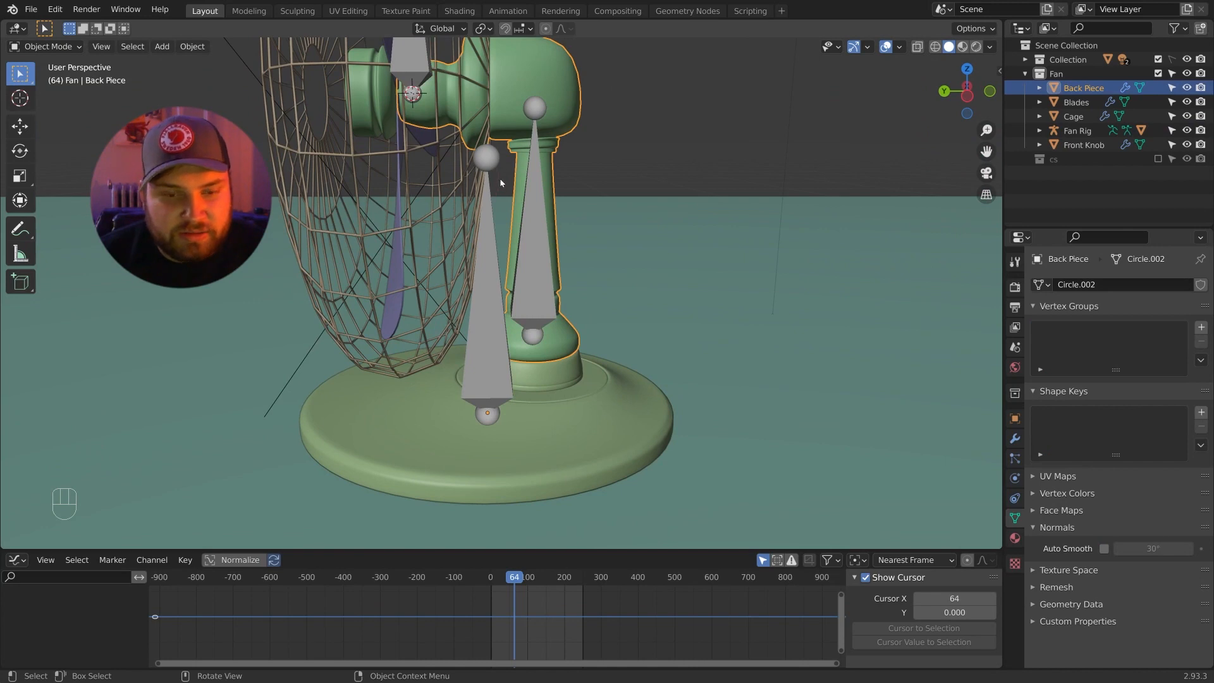
shift+click(533, 240)
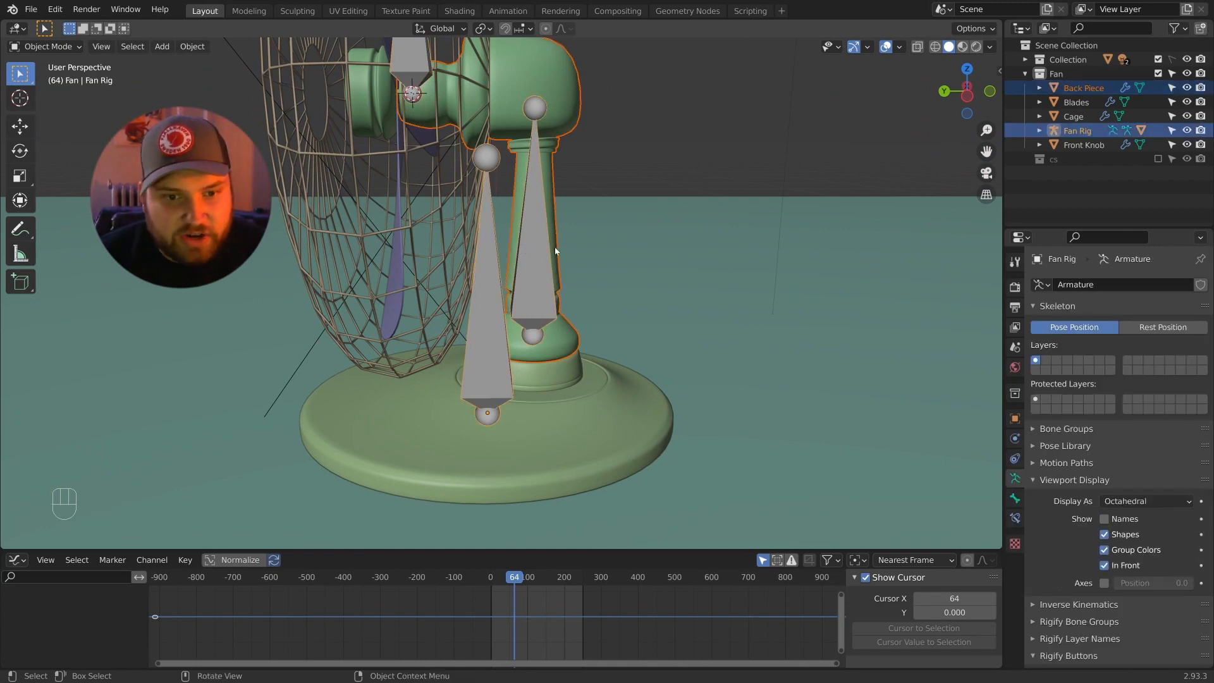
click(79, 47)
click(71, 95)
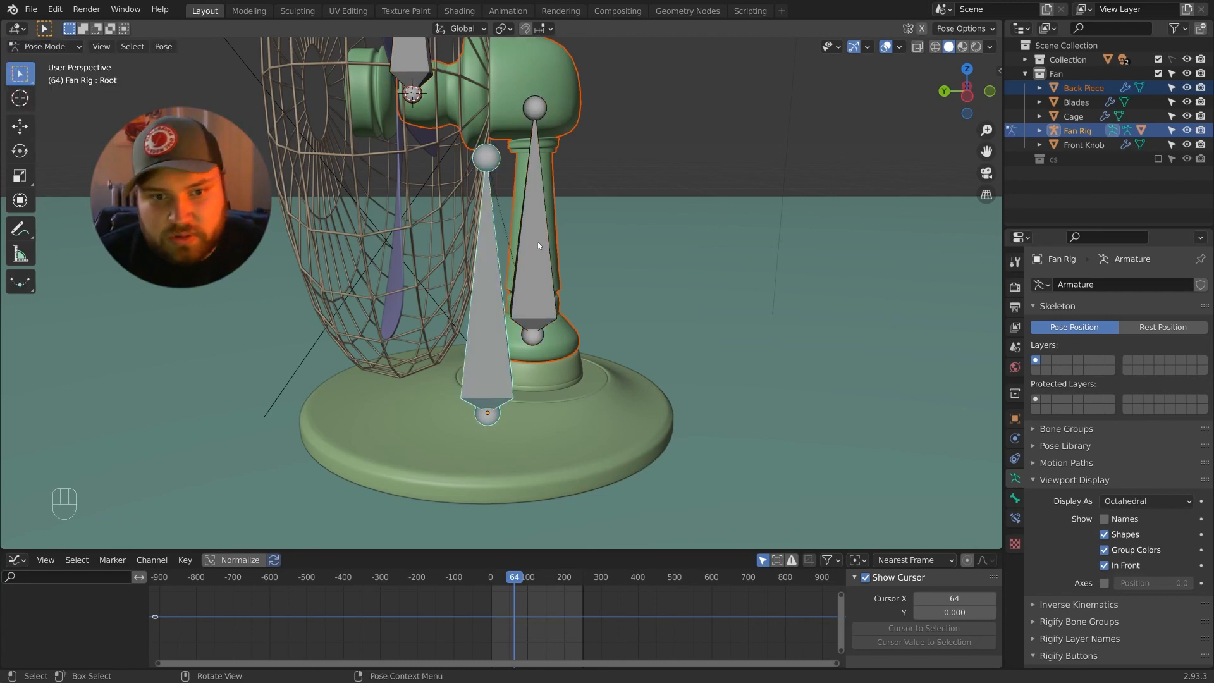
click(521, 244)
middle_drag(599, 252, 576, 237)
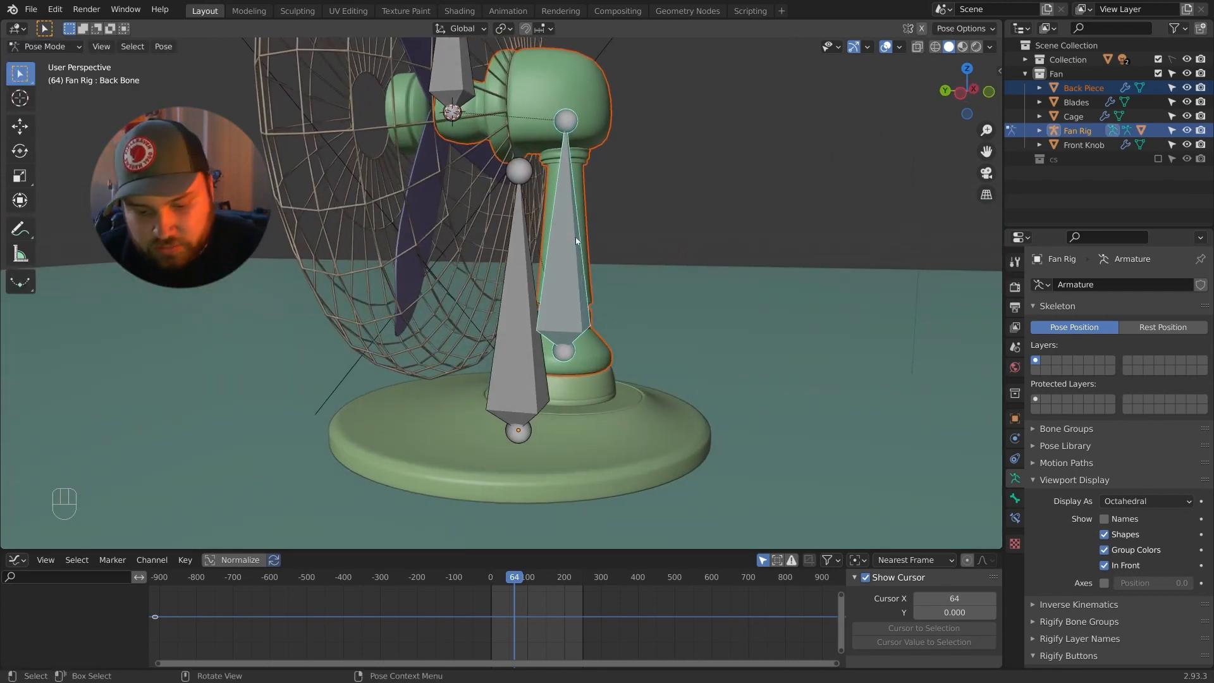
key(ctrl+p)
click(576, 237)
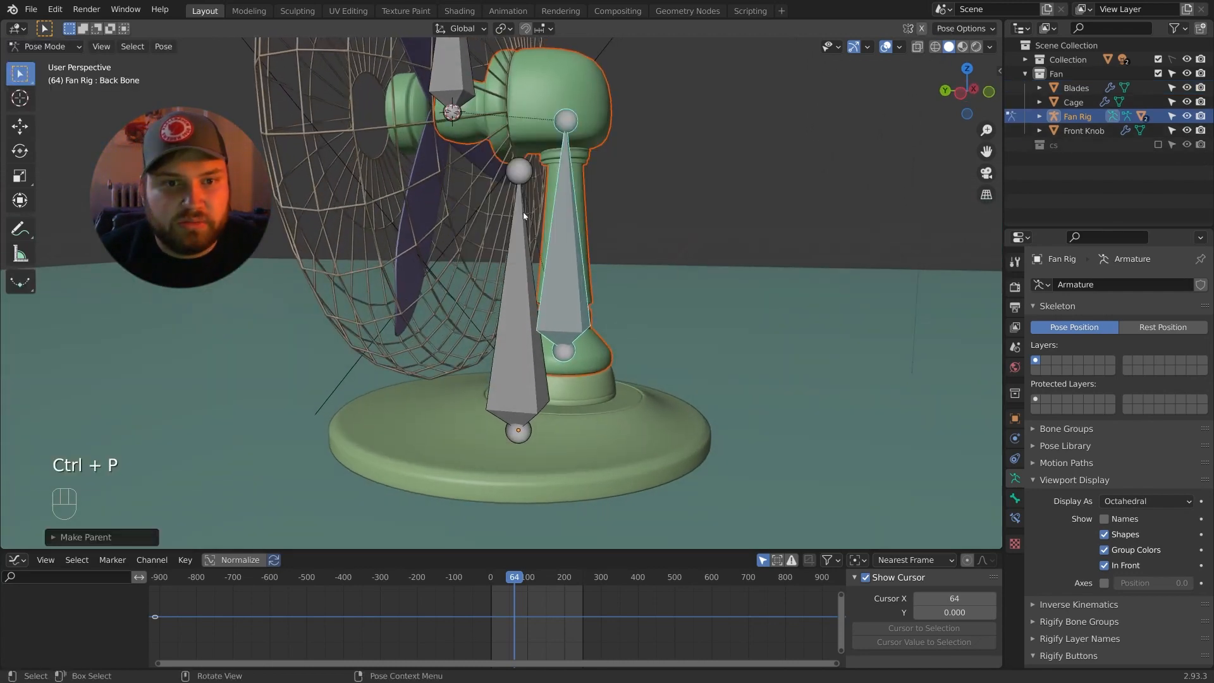
Try moving the Root bone to test the Back Piece's parenting, then cancel the move.
click(532, 354)
middle_drag(532, 354, 552, 273)
key(g)
right_click(544, 243)
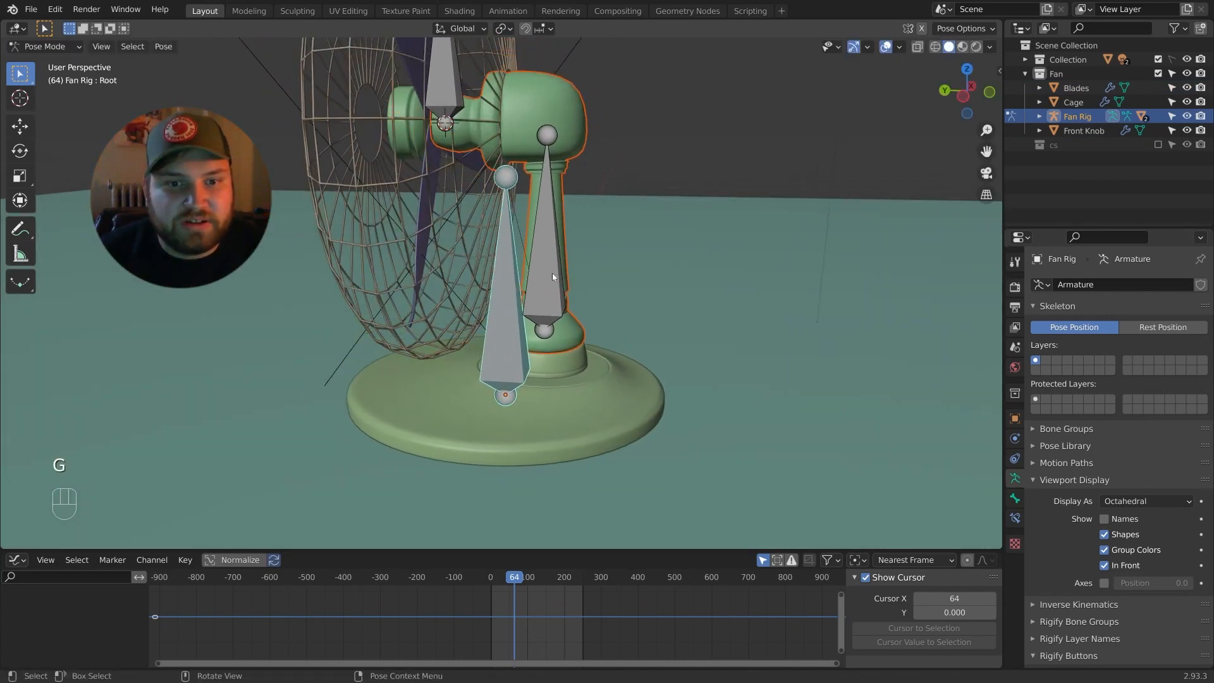
Try rotating Back Bone around the global Z axis to test the Back Piece's parenting, then cancel the rotation.
click(548, 273)
key(r)
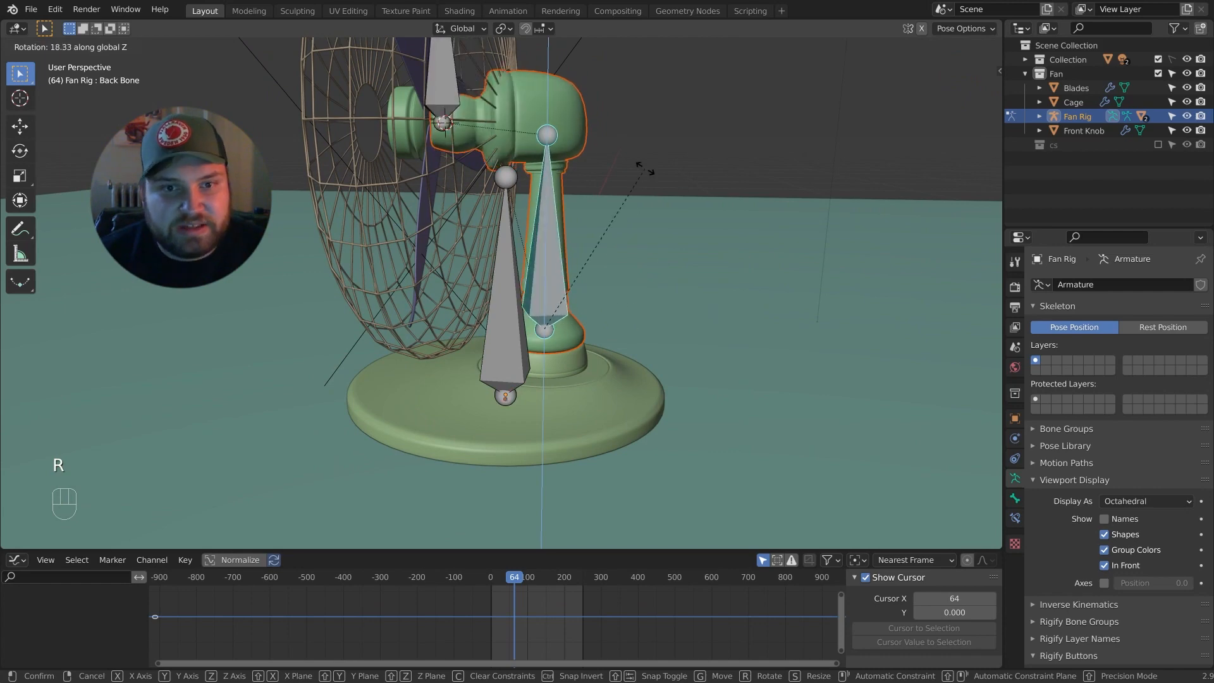
click(645, 225)
middle_drag(645, 225, 623, 300)
key(r)
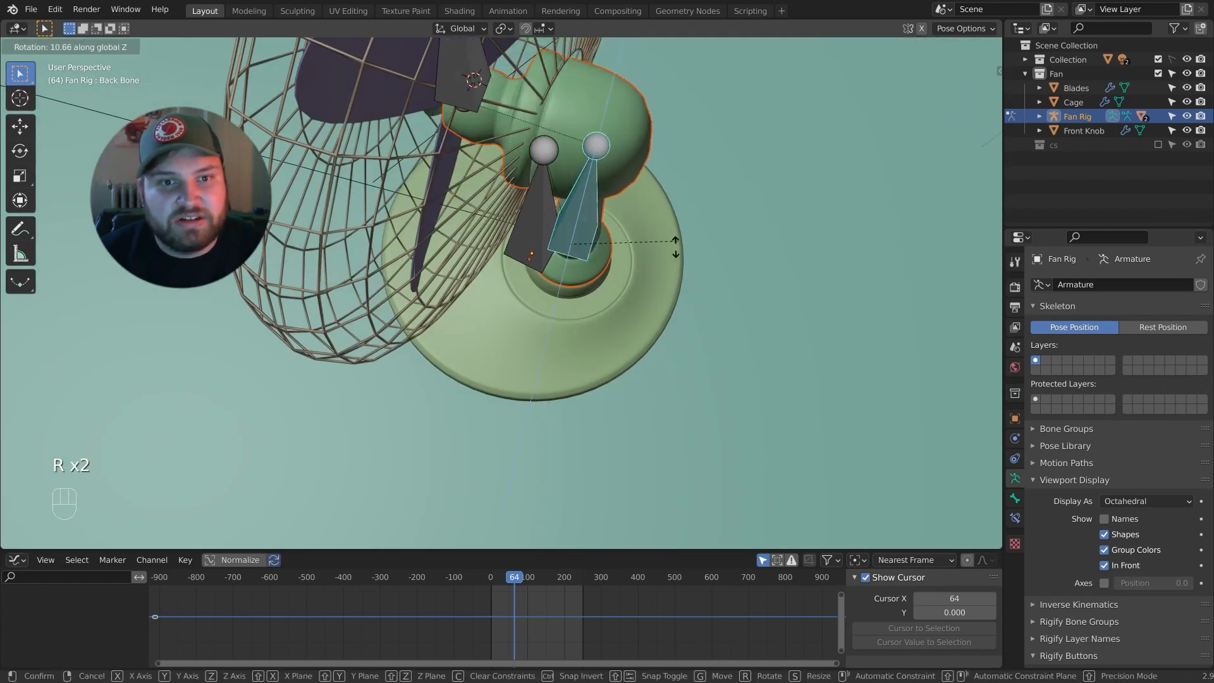
middle_drag(663, 256, 578, 186)
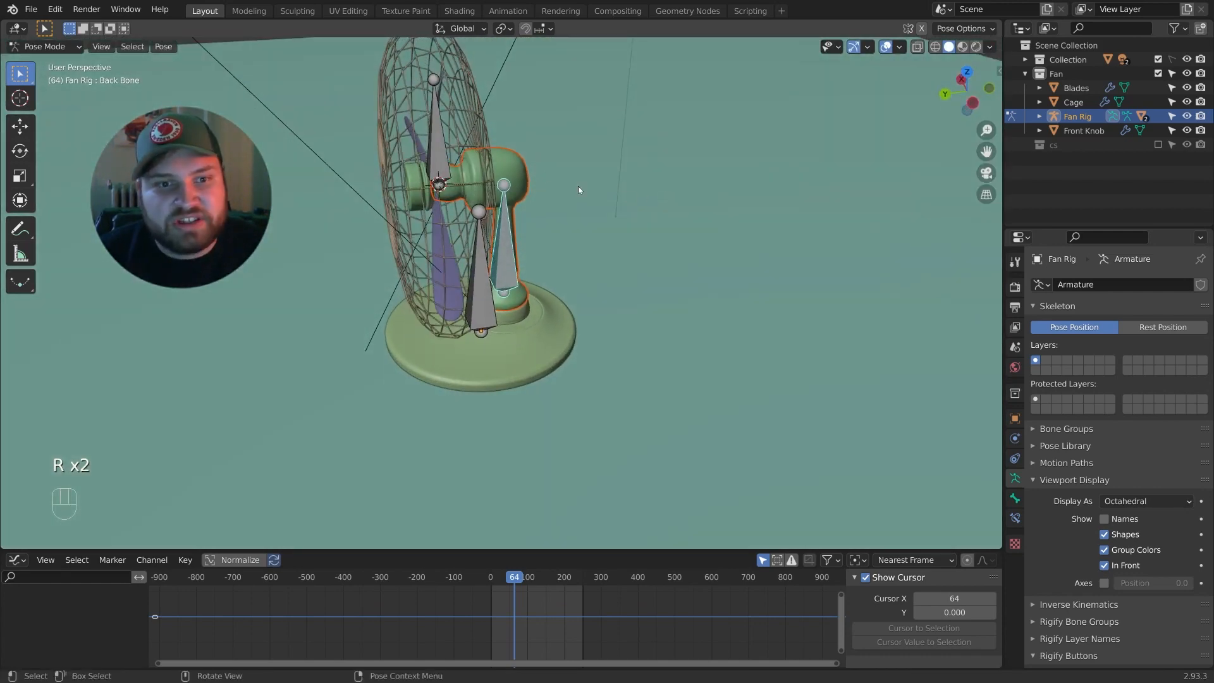
Return to Object Mode and select the Front Knob, the Cage and the Fan Rig, with the rig active.
click(53, 47)
click(51, 63)
middle_drag(345, 169, 376, 165)
scroll(391, 158, up, 1)
scroll(379, 169, up, 2)
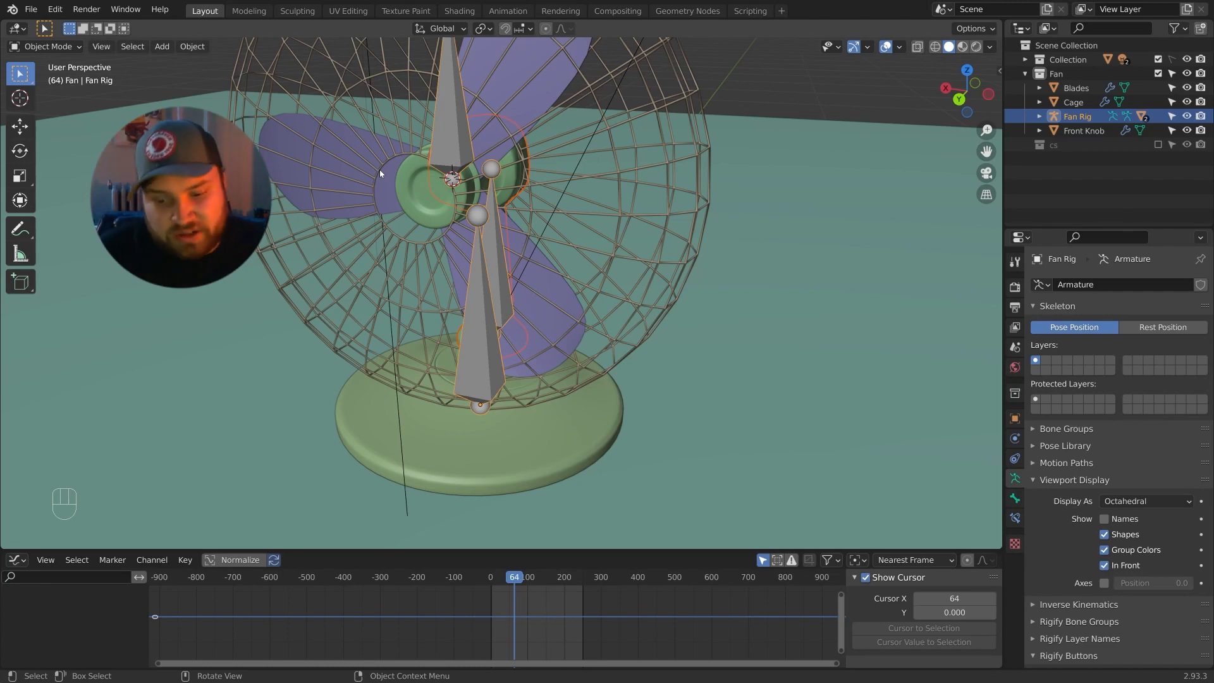
click(408, 191)
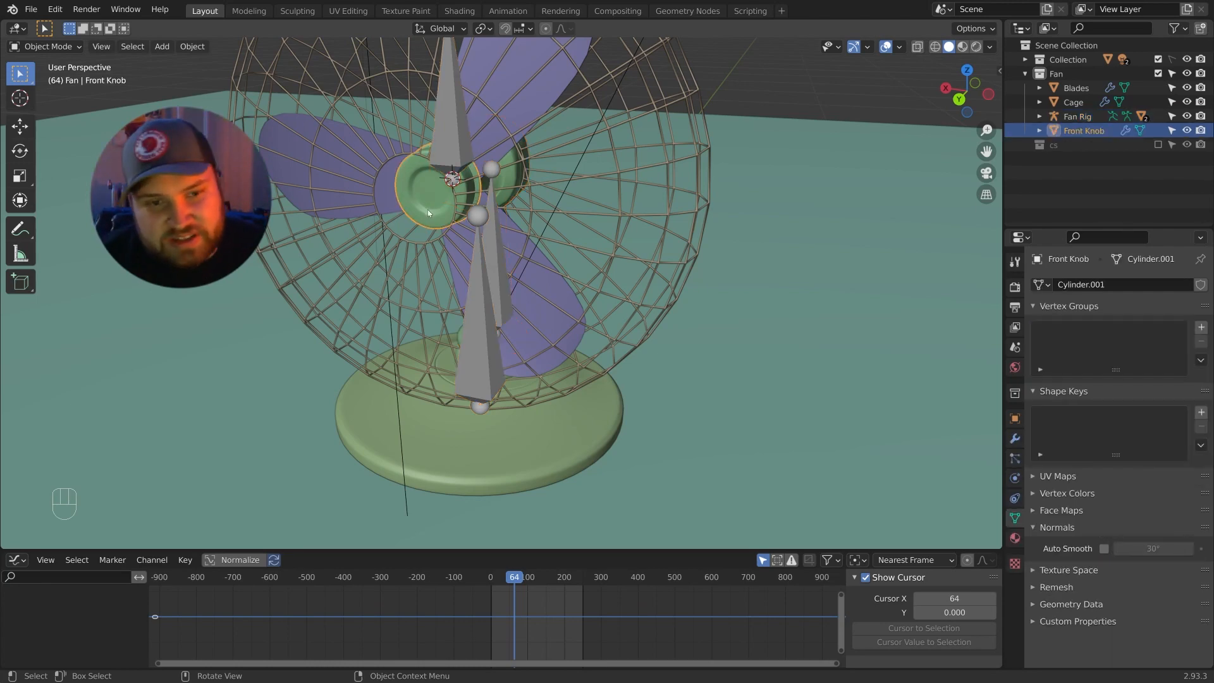
middle_drag(428, 210, 547, 268)
shift+click(371, 181)
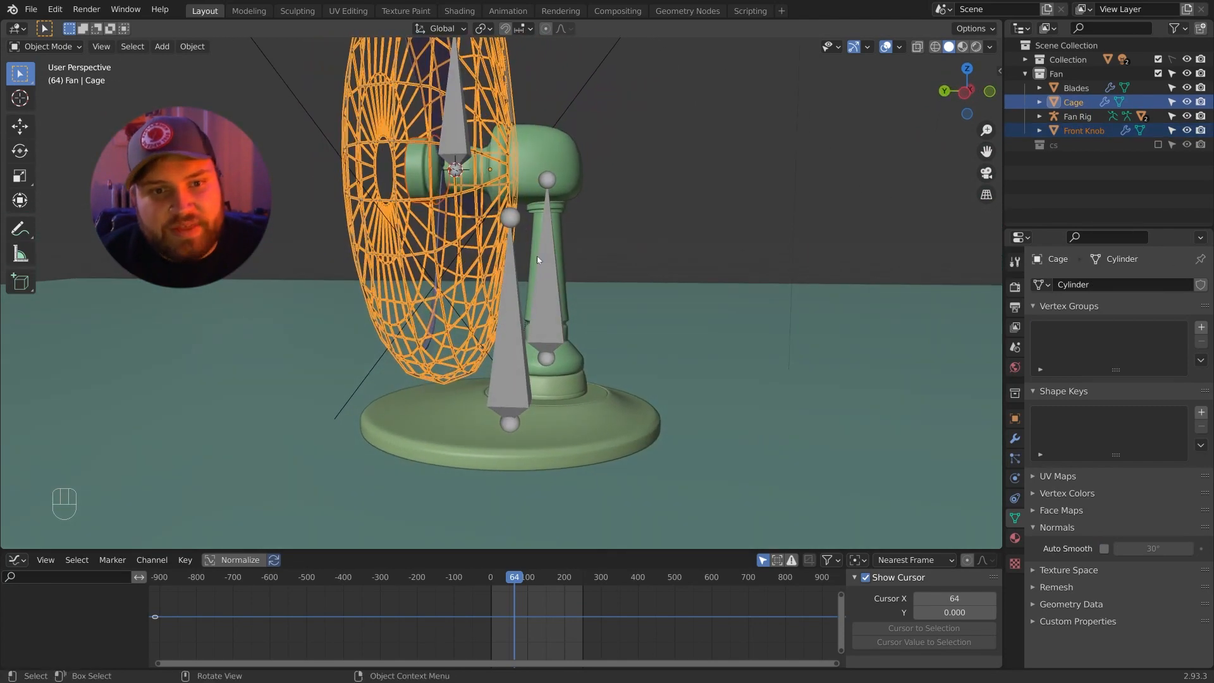
shift+click(548, 288)
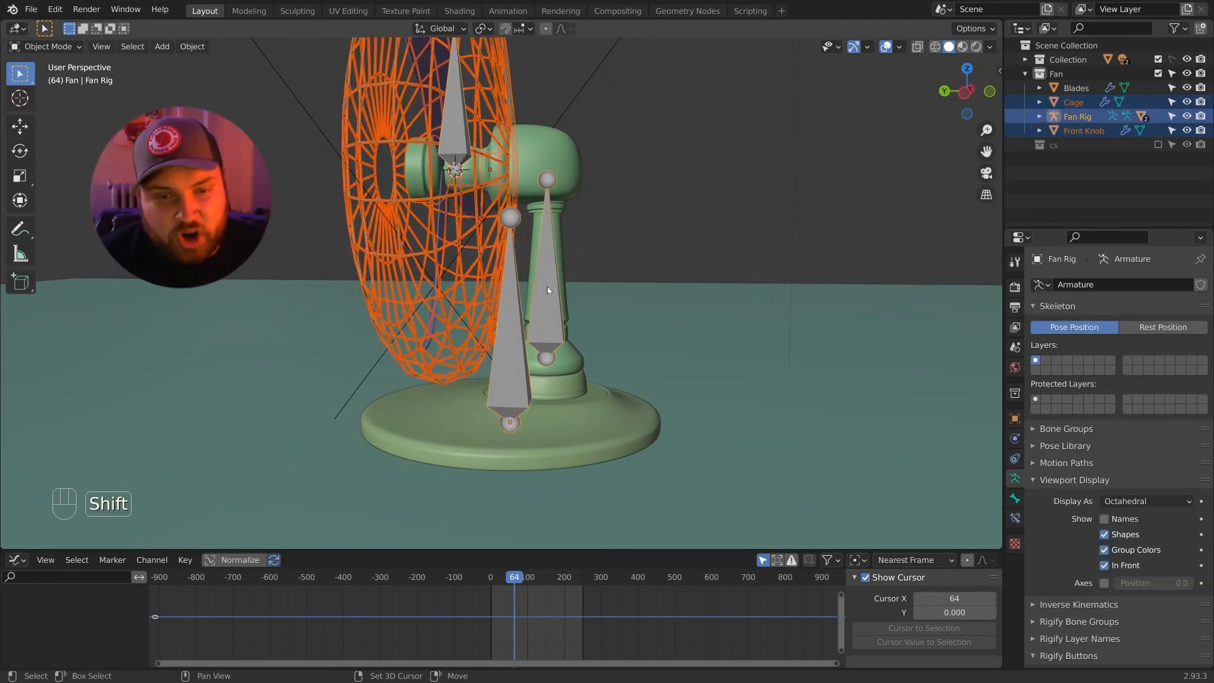
In Pose Mode, parent the Front Knob and the Cage to Back Bone.
click(45, 46)
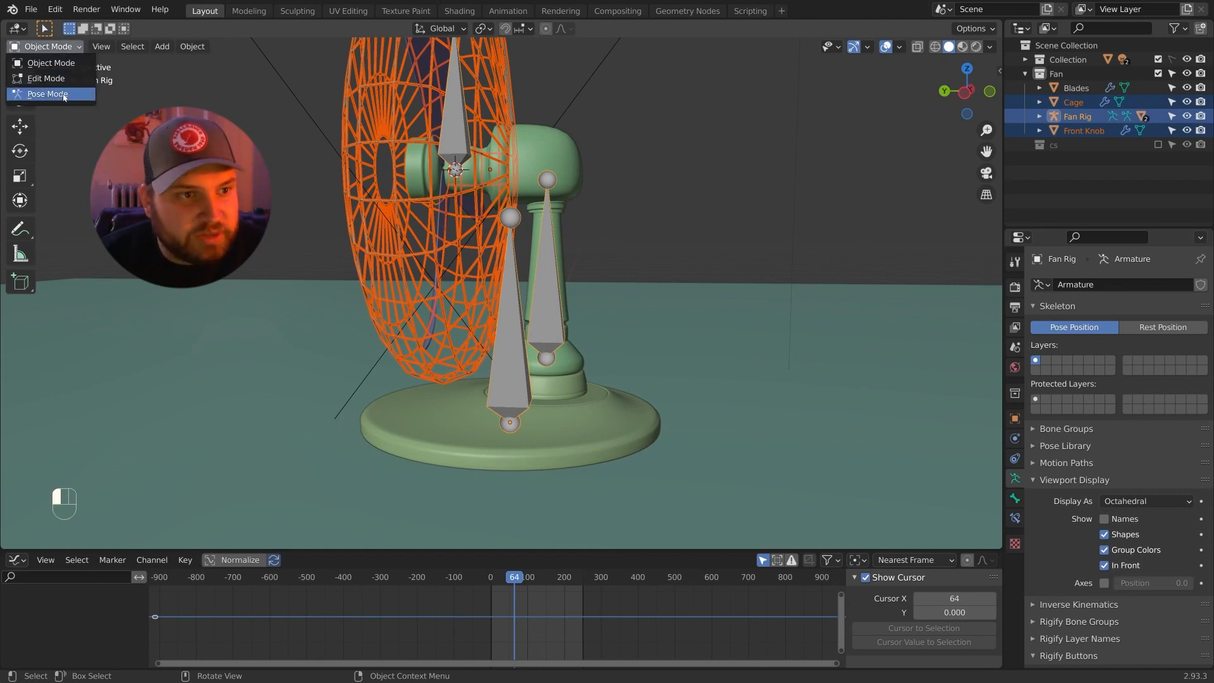
click(39, 95)
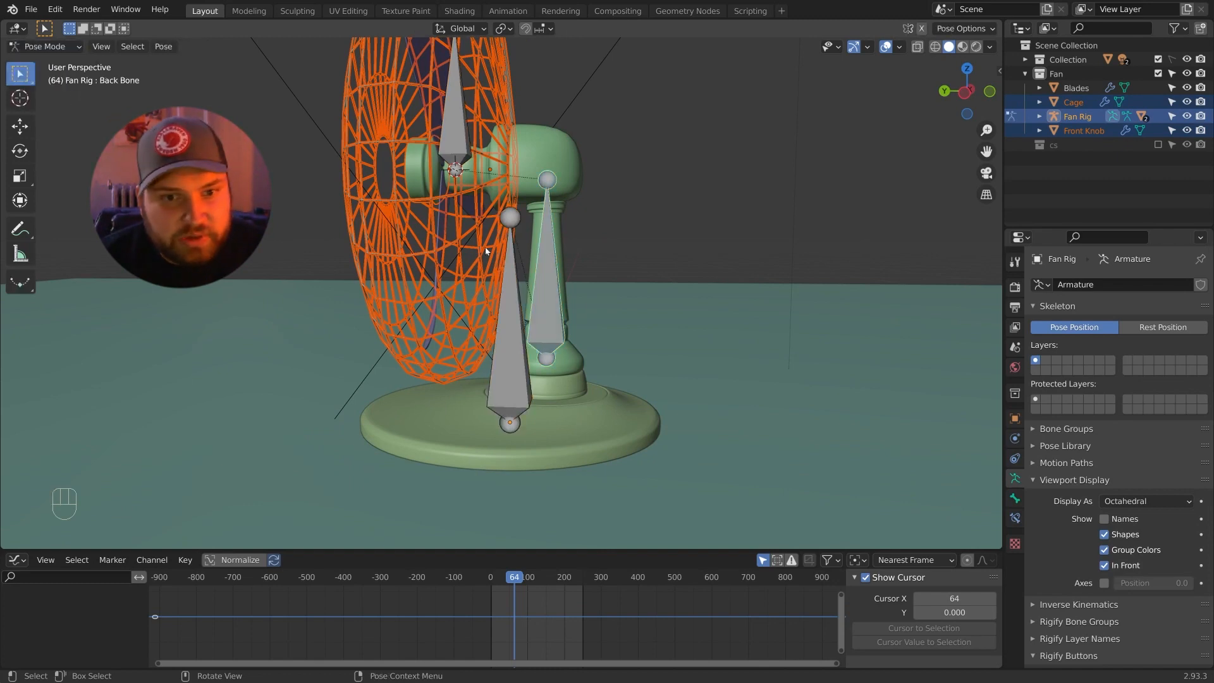
key(ctrl+p)
click(549, 283)
Try rotating Back Bone around the global Z axis to test the Cage and Front Knob, then cancel the rotation.
scroll(574, 252, down, 2)
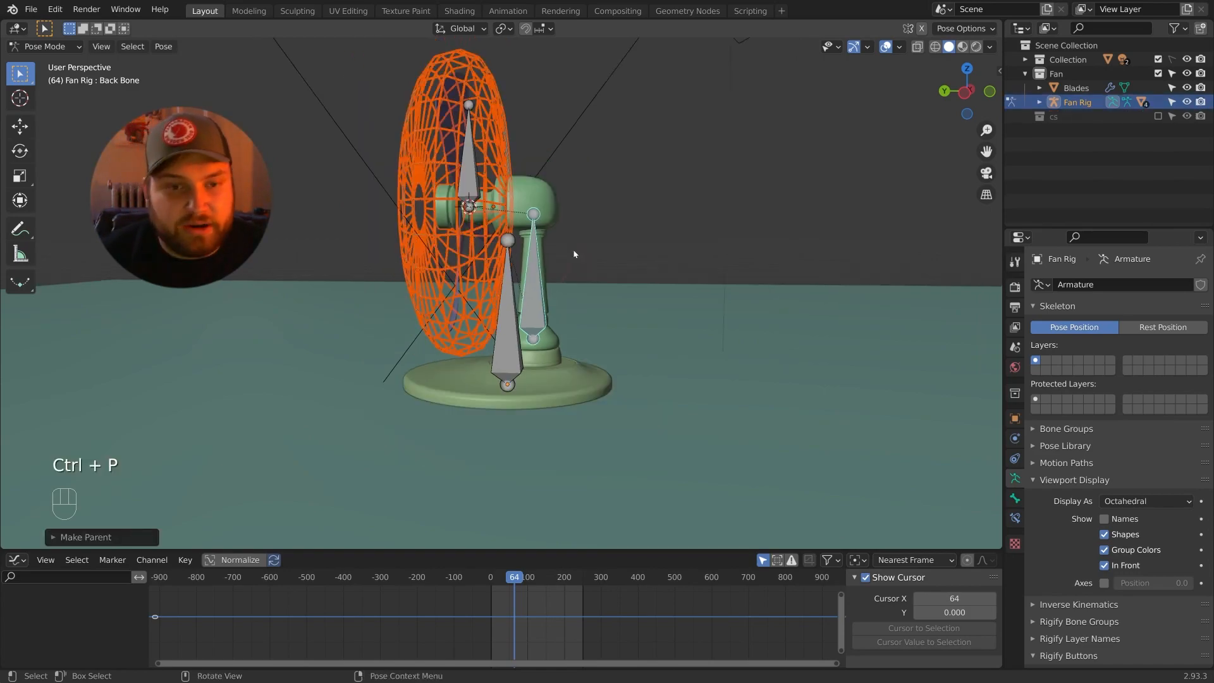
middle_drag(575, 254, 610, 265)
key(r)
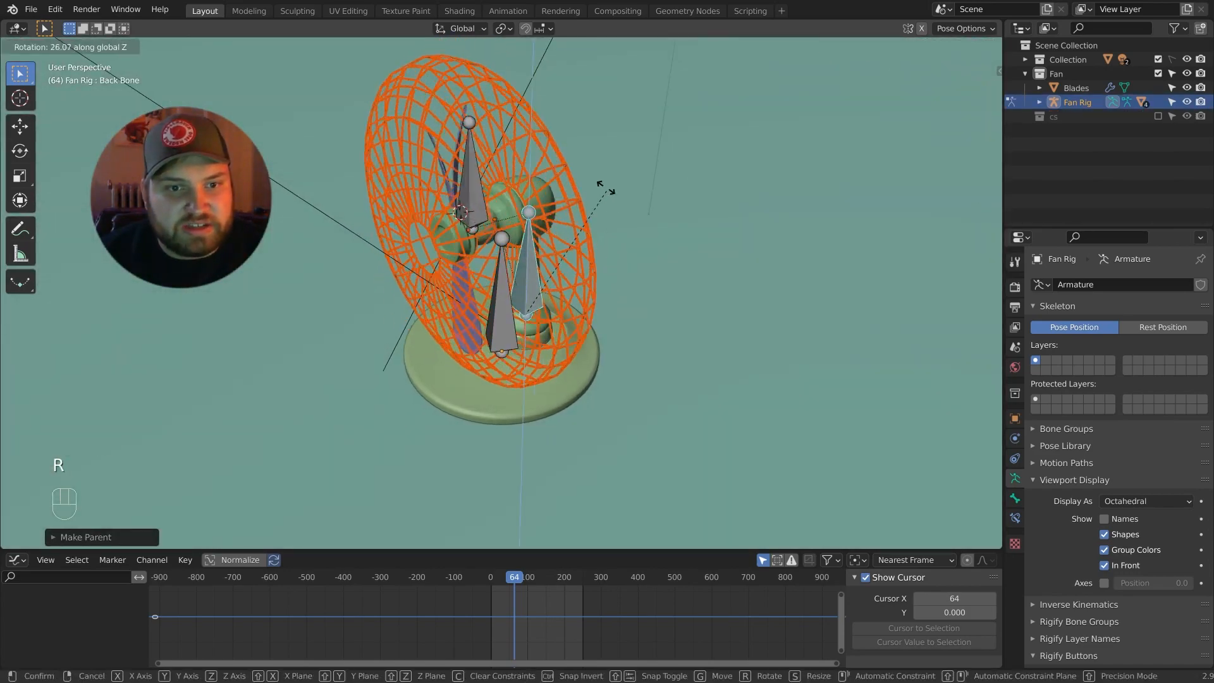
click(596, 258)
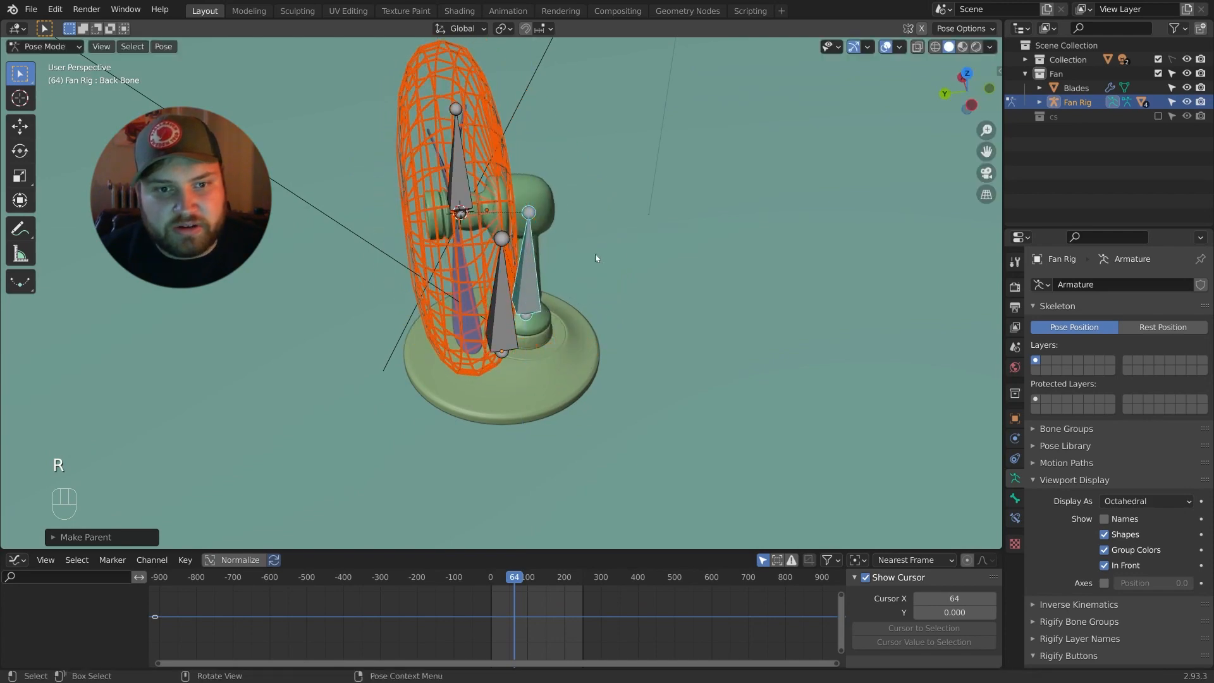
middle_drag(585, 254, 611, 215)
Return to Object Mode and select the Blades and the Fan Rig, with the rig active.
click(42, 48)
click(55, 62)
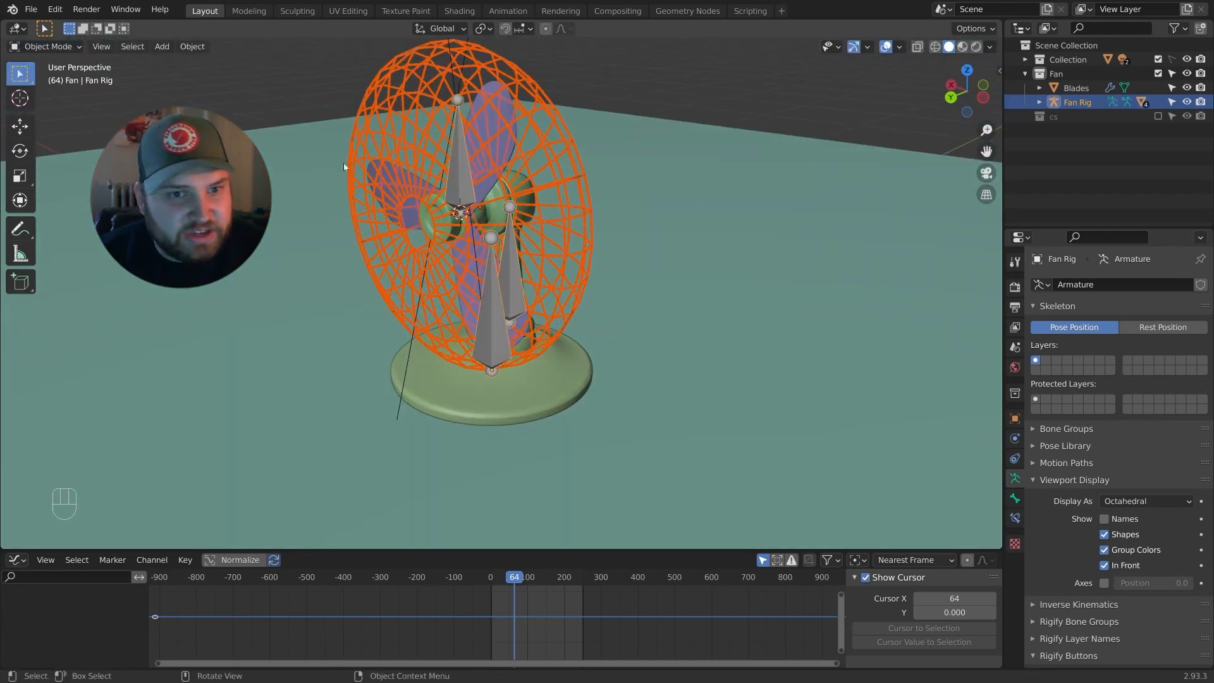
click(408, 193)
middle_drag(409, 193, 440, 194)
scroll(420, 287, up, 2)
click(420, 288)
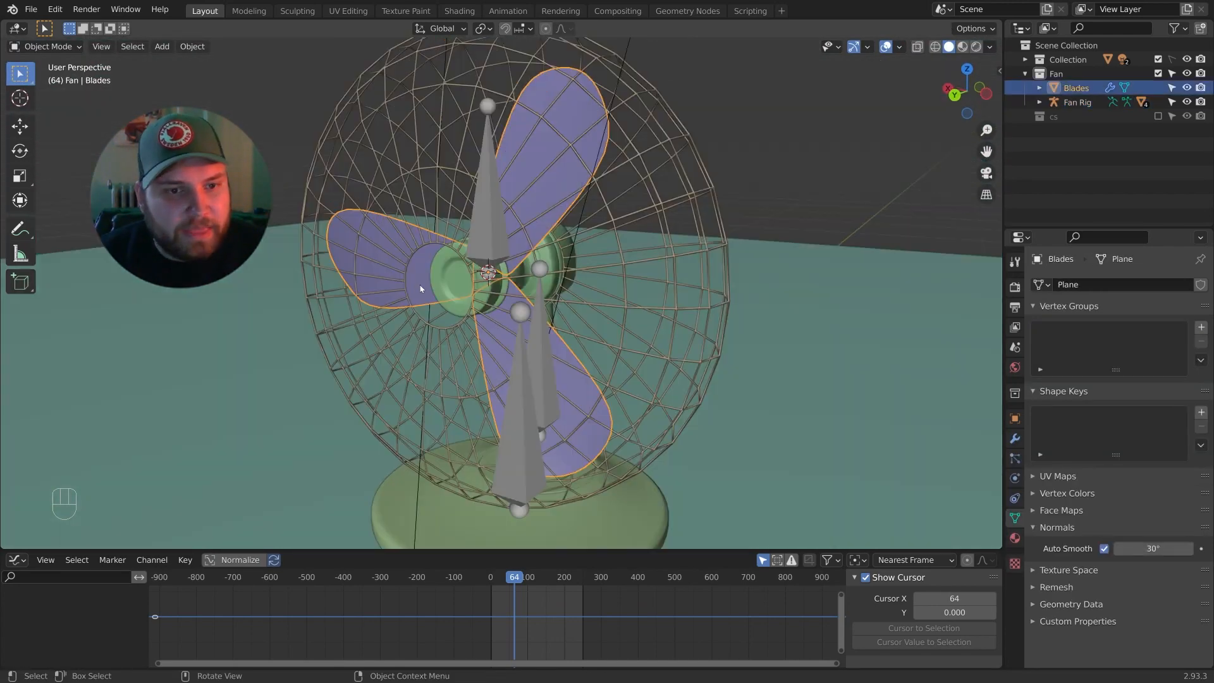
middle_drag(545, 261, 542, 342)
shift+click(543, 343)
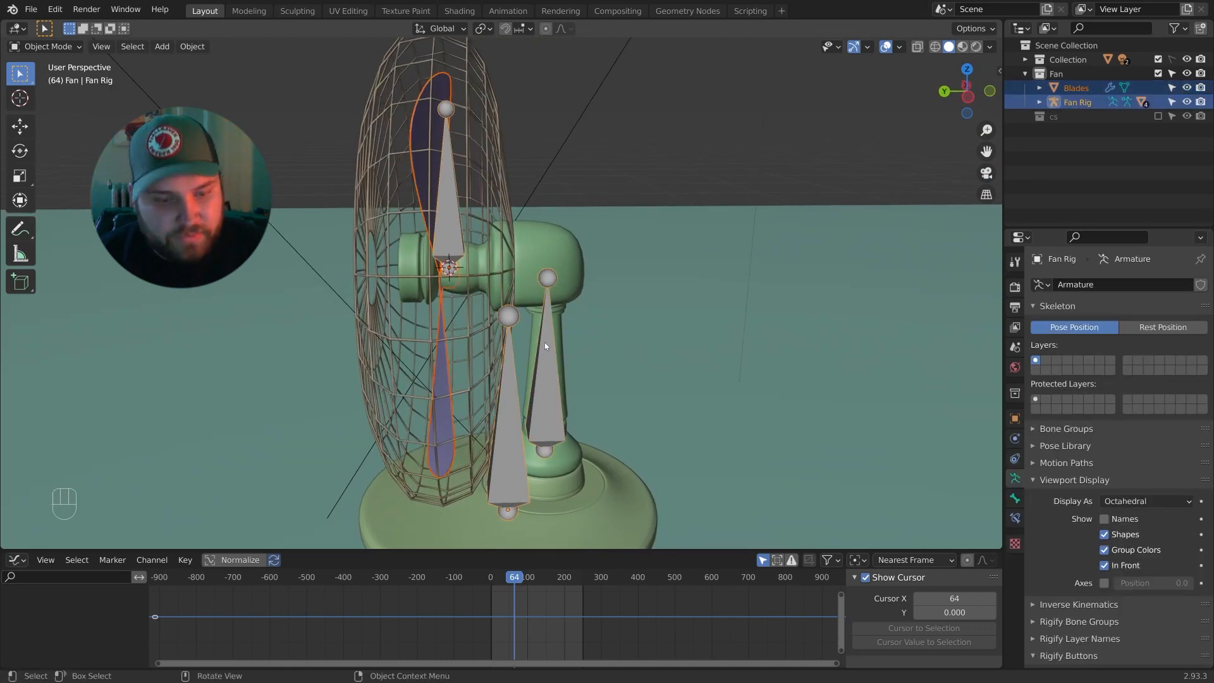
In Pose Mode, select Fan Bone and parent the Blades to it with the Bone option.
key(ctrl+Tab)
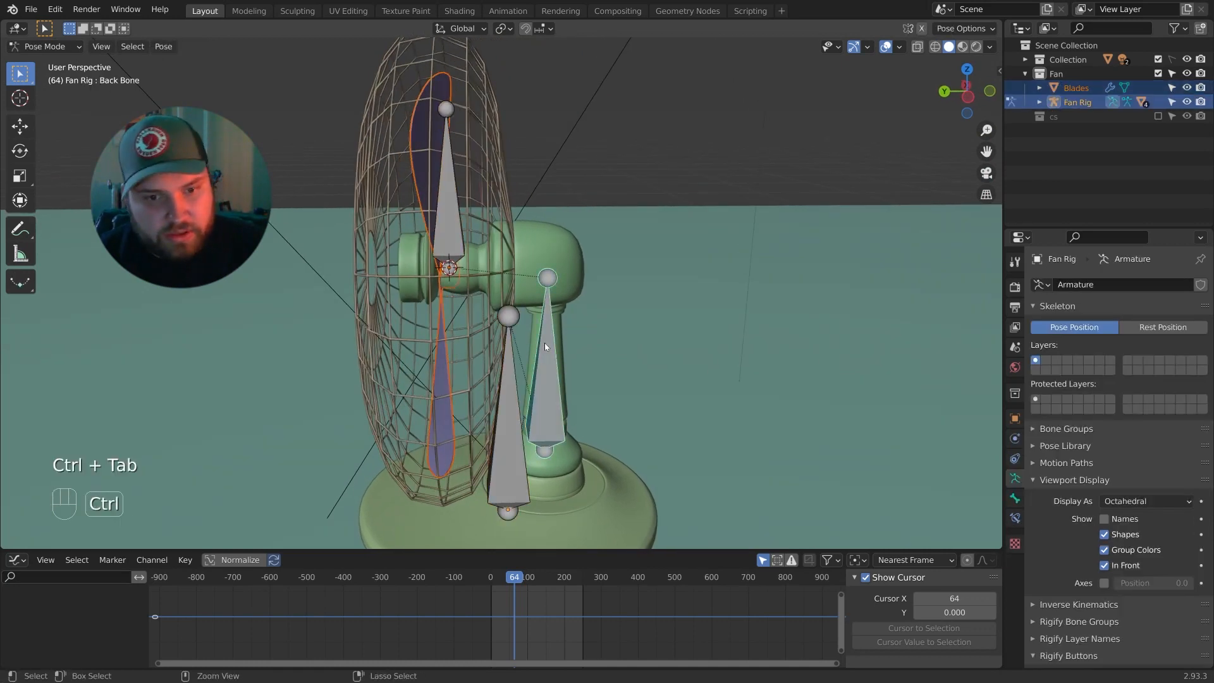
click(464, 244)
key(ctrl+p)
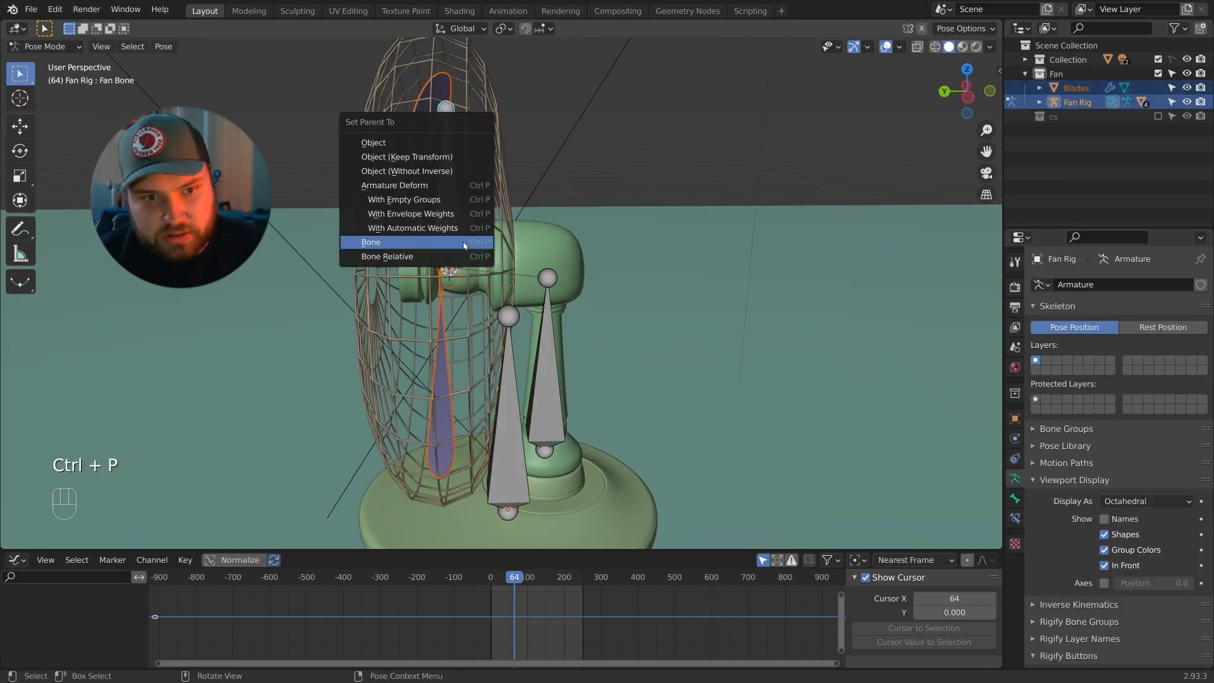
click(465, 244)
Try moving Fan Bone to test the Blades' parenting, then cancel the moves.
middle_drag(464, 246, 589, 416)
key(g)
right_click(577, 363)
key(g)
right_click(547, 374)
Select Back Bone, try moving it and rotating it around the global Z axis, then cancel the transforms.
click(544, 371)
key(g)
right_click(628, 378)
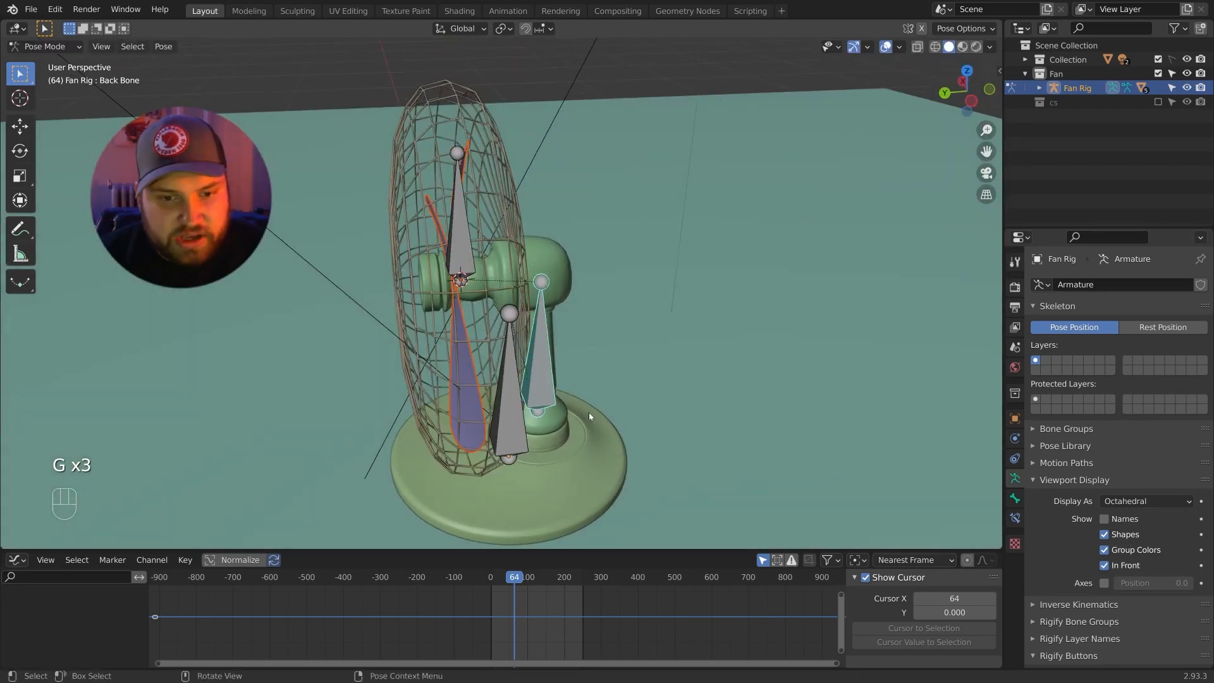
key(g)
right_click(595, 407)
key(r)
key(z)
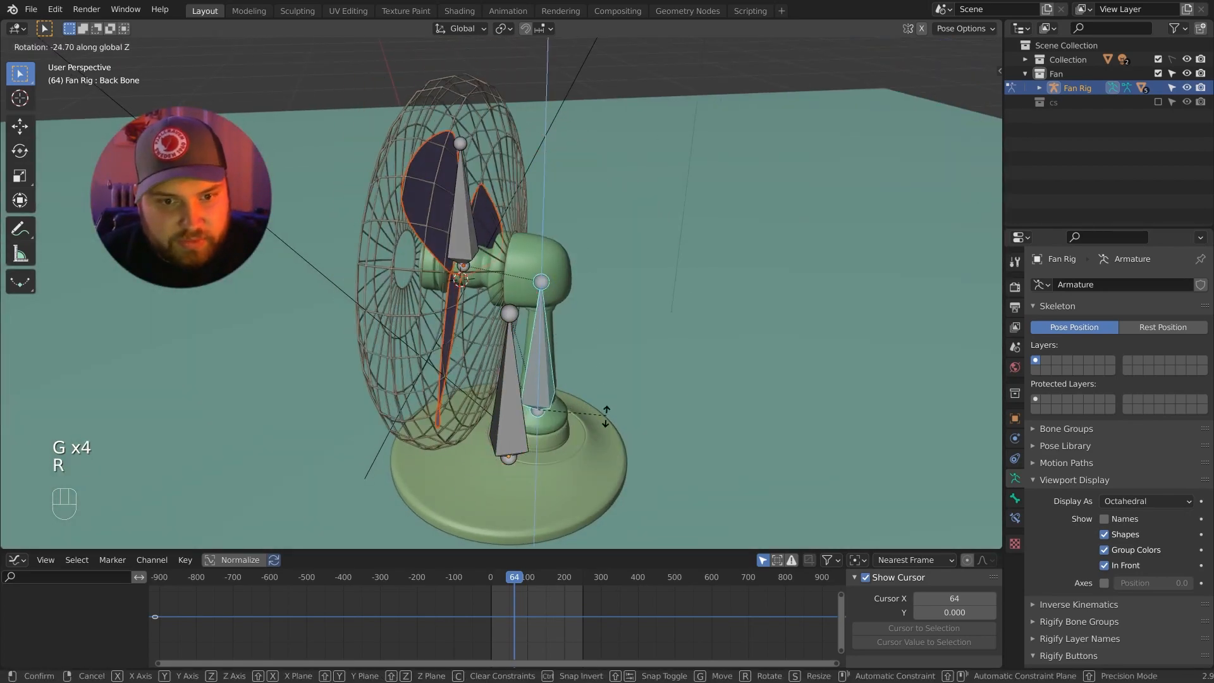
right_click(605, 415)
Select Fan Bone and try rotating it from a front view of the blades, then cancel the rotation.
click(465, 225)
middle_drag(469, 227, 602, 272)
key(r)
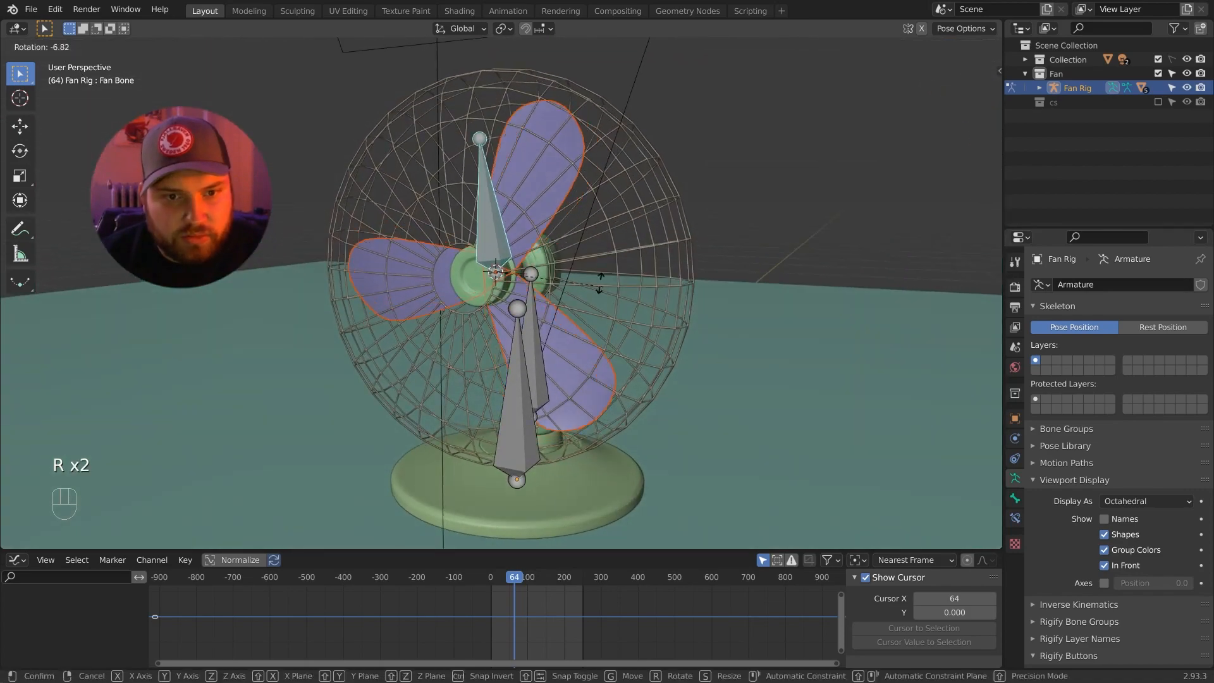
right_click(593, 319)
Select Back Bone again and try moving and rotating it to check its freedom of movement, then cancel both.
middle_drag(593, 321, 538, 310)
click(537, 339)
key(g)
right_click(568, 304)
key(r)
right_click(563, 319)
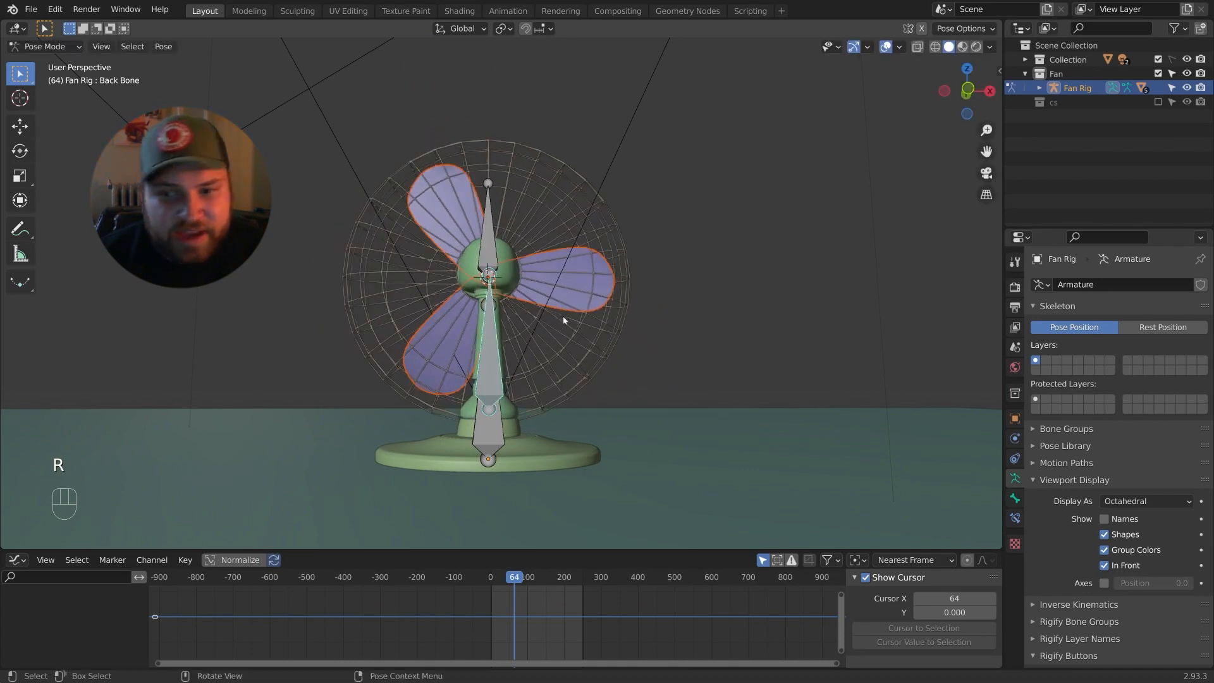
Show the bone properties of Back Bone with its transform values and locks.
mouse_move(591, 346)
middle_down()
mouse_move(680, 372)
mouse_move(613, 358)
mouse_move(602, 327)
middle_up()
scroll(595, 398, up, 4)
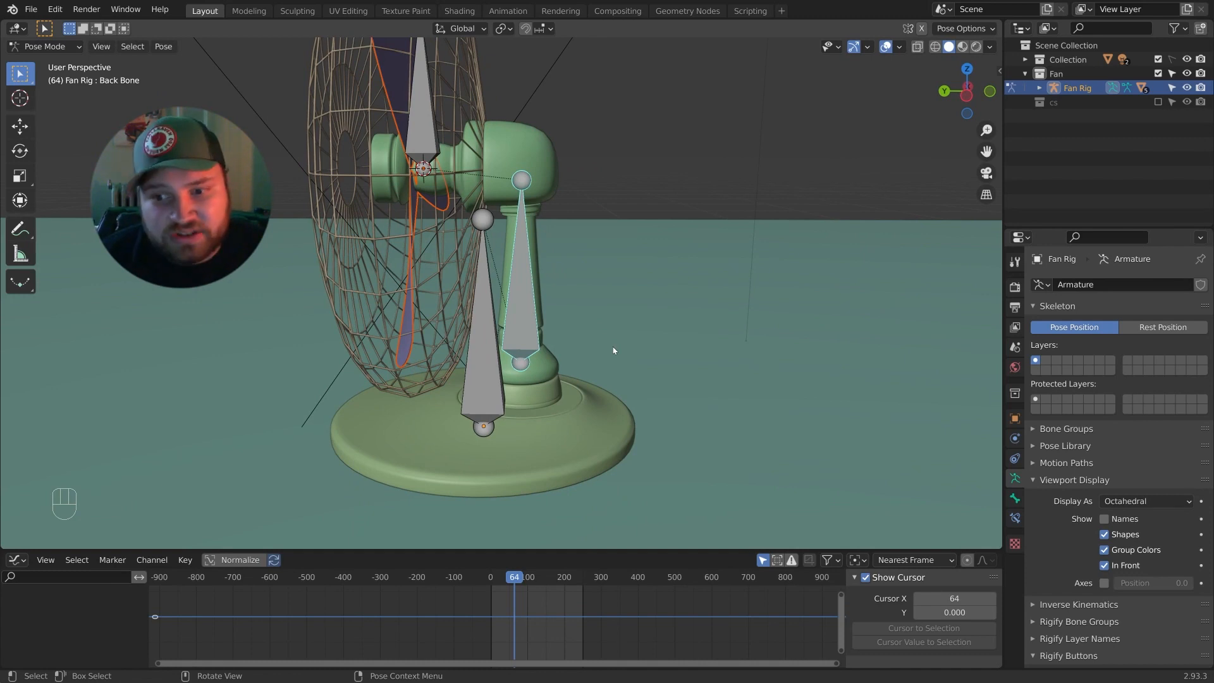
click(1013, 499)
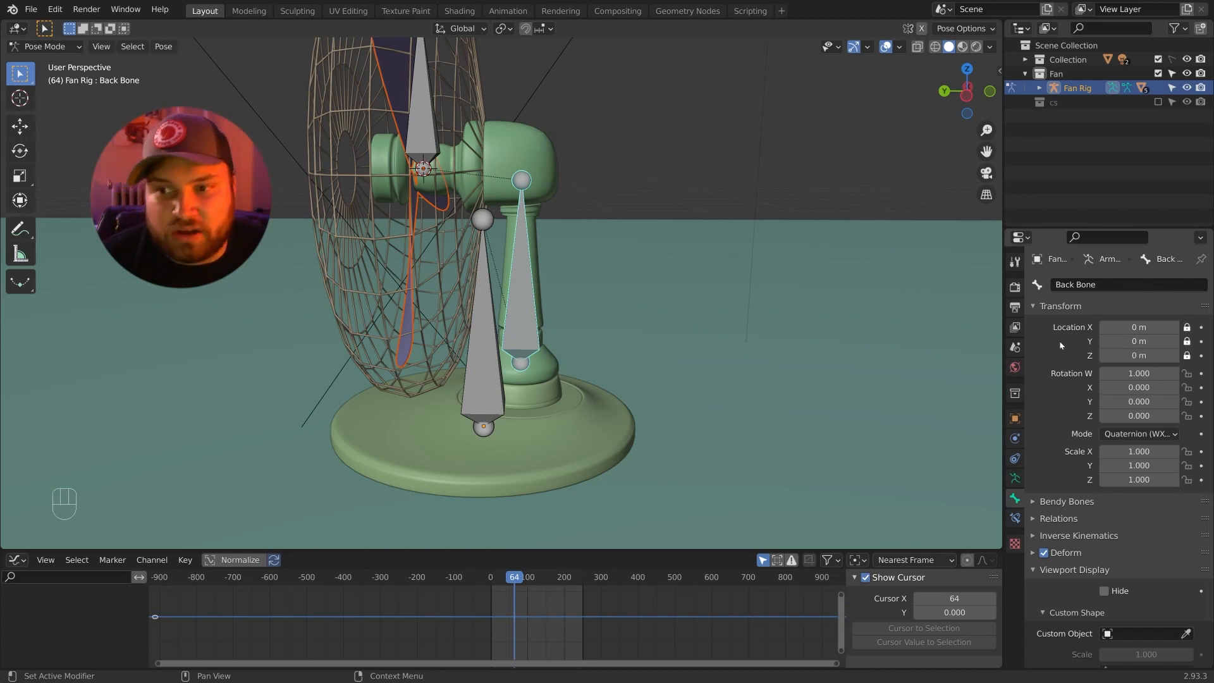
middle_drag(562, 285, 562, 279)
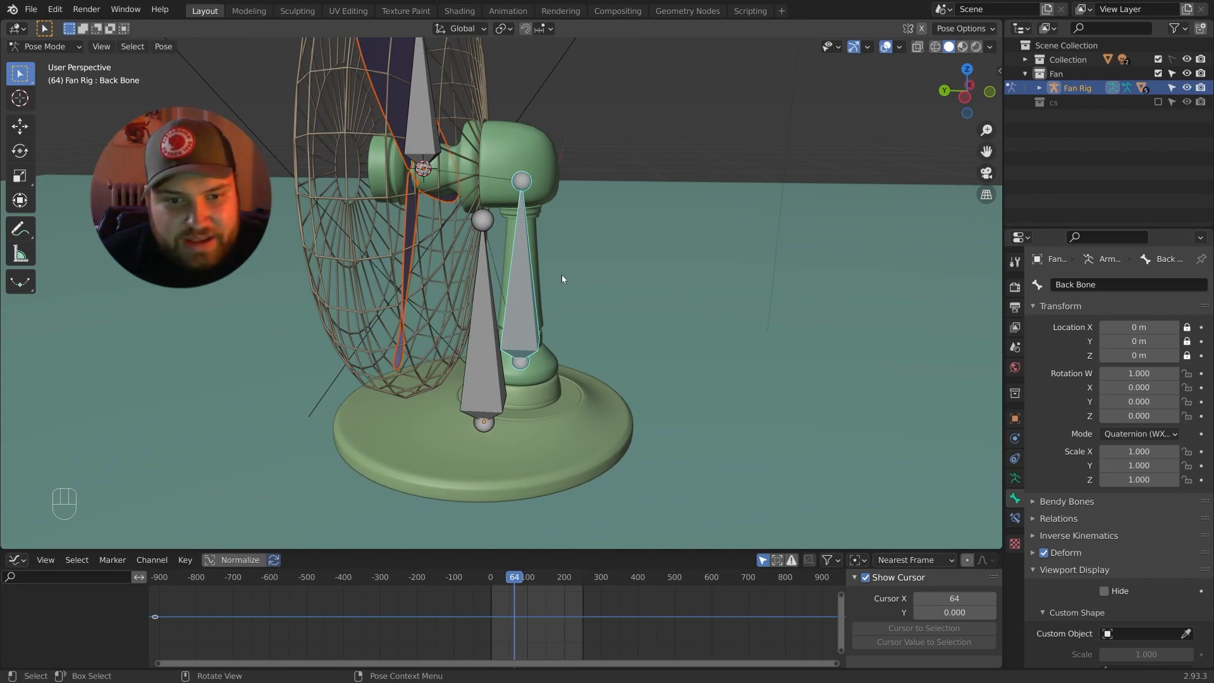
Select the Root bone, try moving it and rotating it around the global Z axis, then cancel both.
click(501, 380)
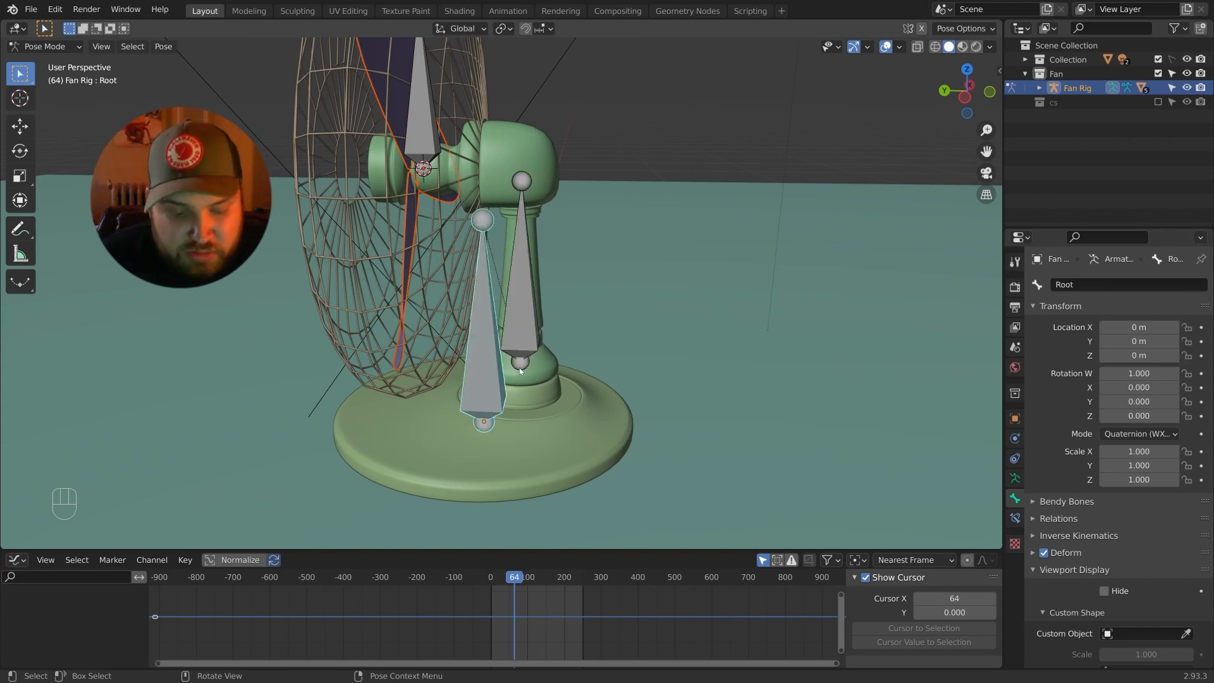
key(g)
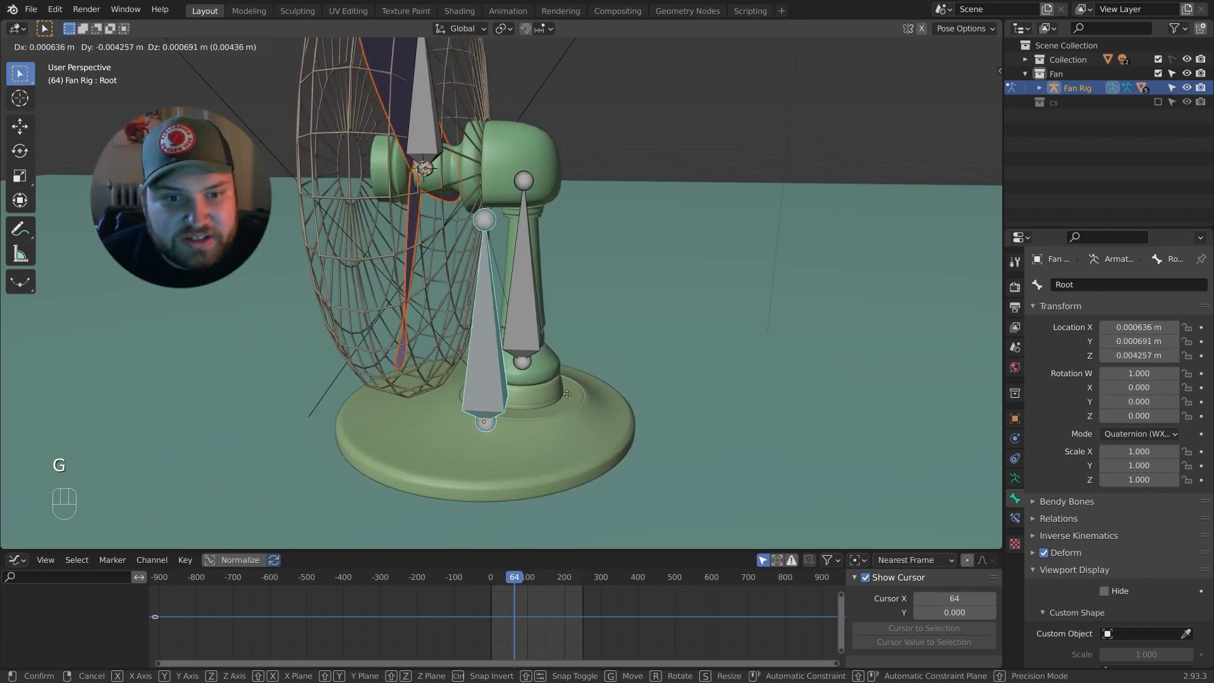
right_click(560, 387)
middle_drag(567, 390, 456, 270)
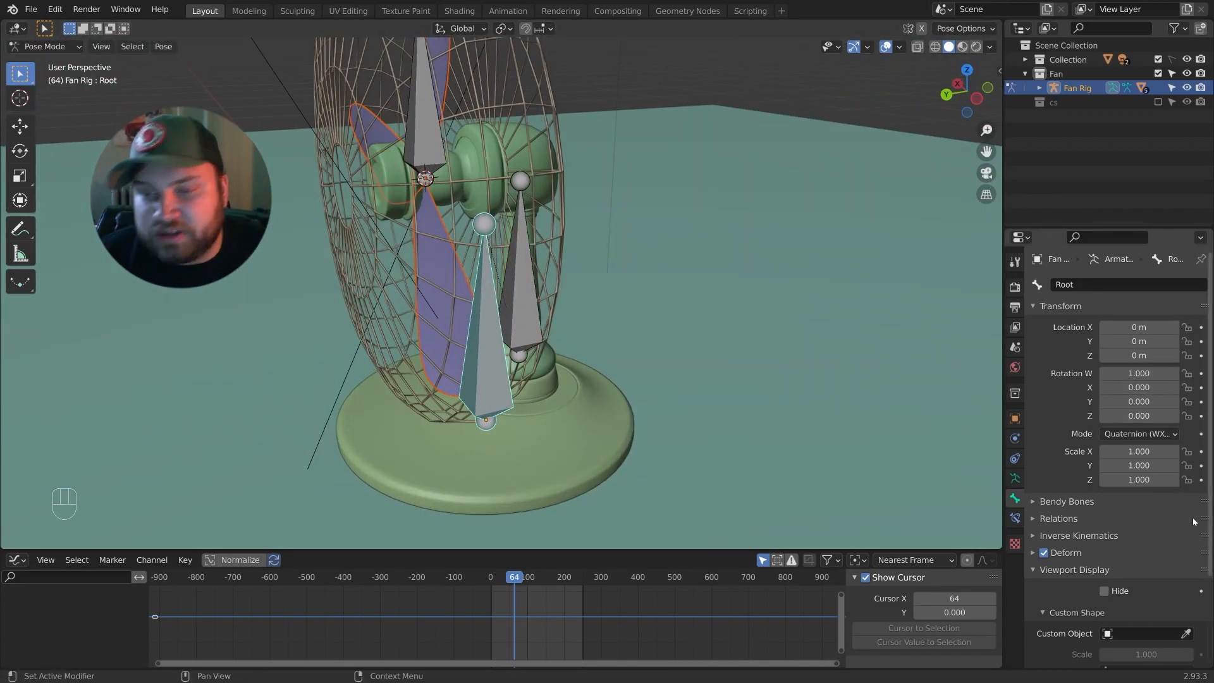
scroll(545, 336, down, 4)
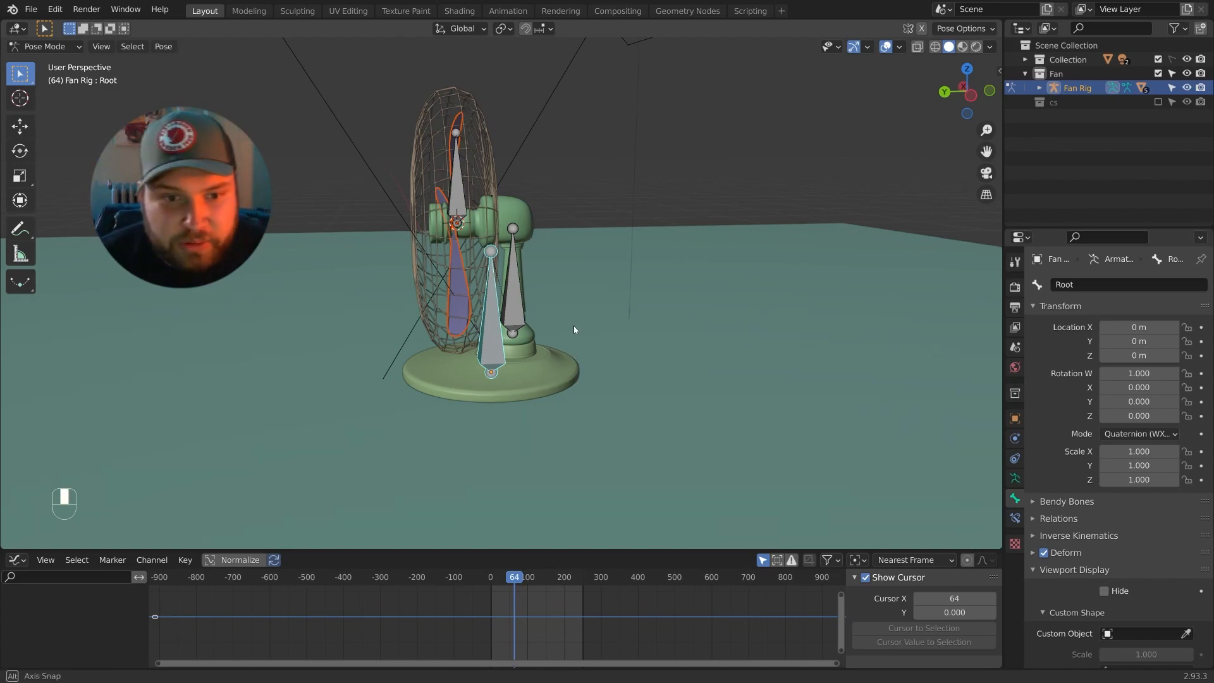
scroll(574, 325, up, 2)
key(r)
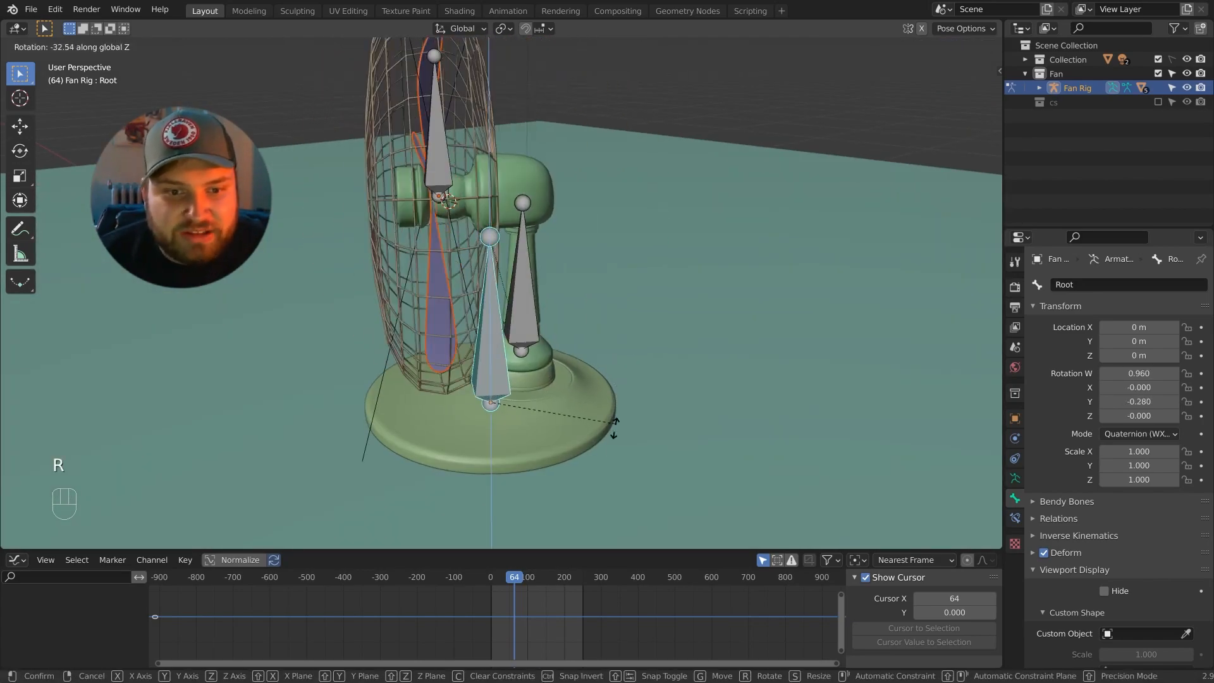
right_click(628, 344)
Select Back Bone, try out its Rotation W value, reset it to 1 and lock it.
middle_drag(628, 344, 574, 347)
scroll(575, 347, up, 2)
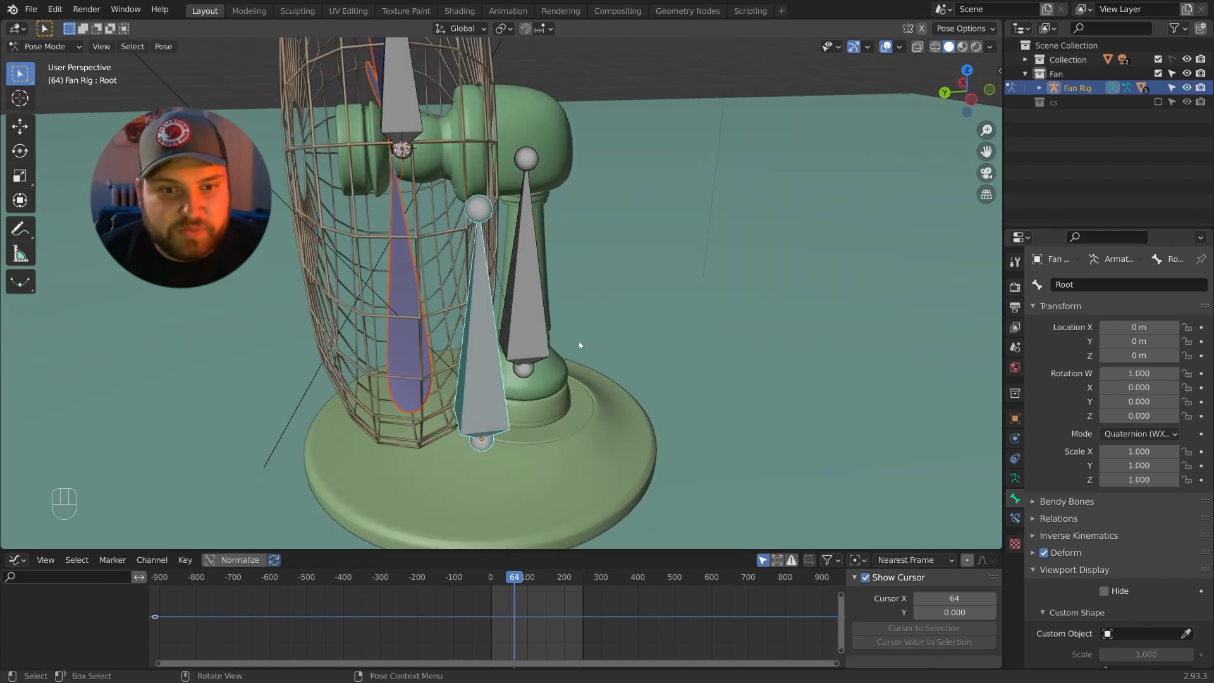
click(529, 333)
middle_drag(755, 373, 630, 356)
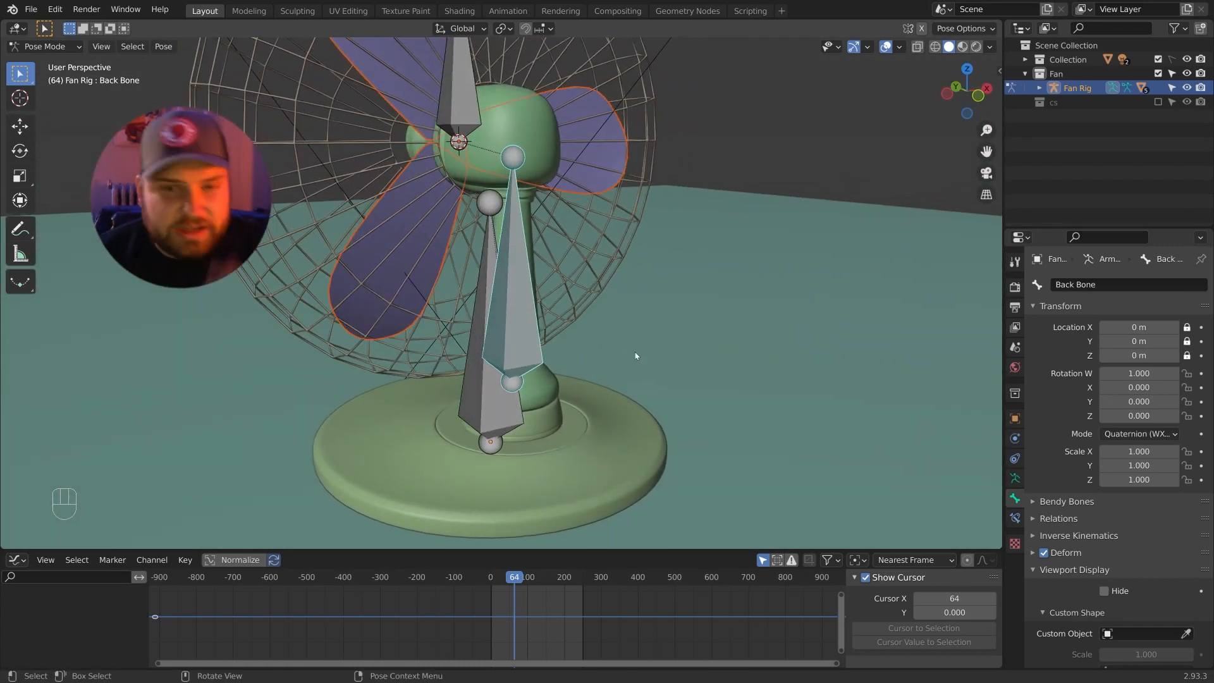
drag(1138, 373, 1185, 373)
click(1149, 374)
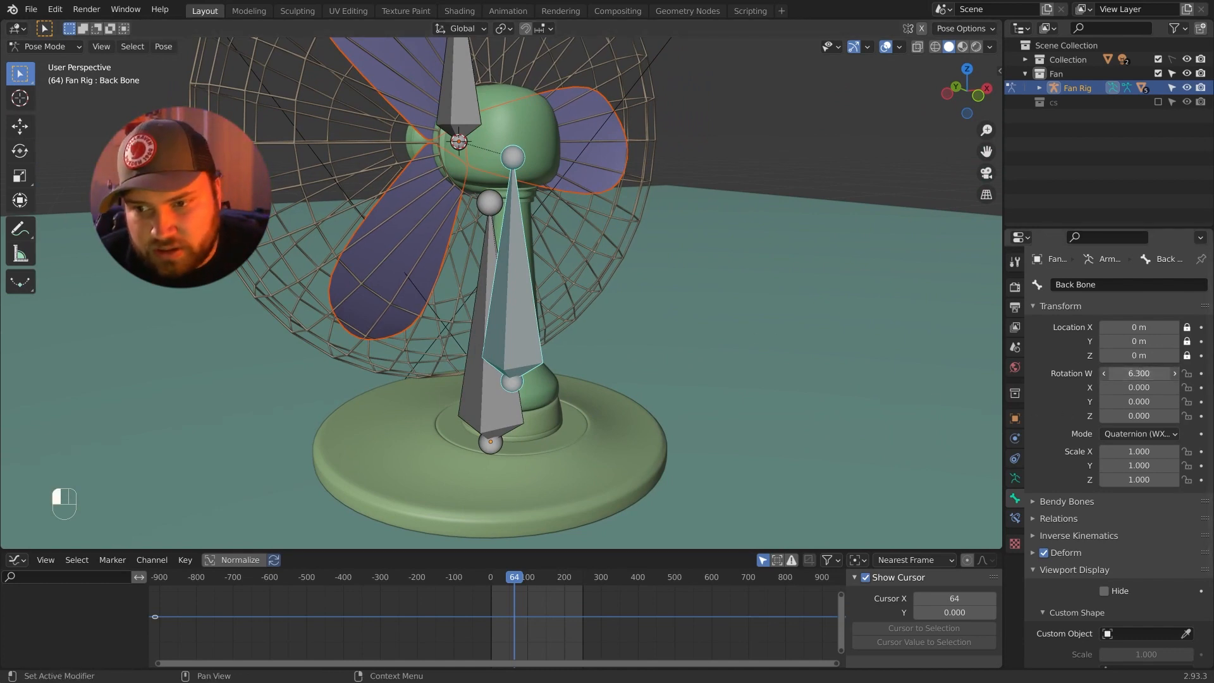
text(1)
key(Return)
click(1186, 373)
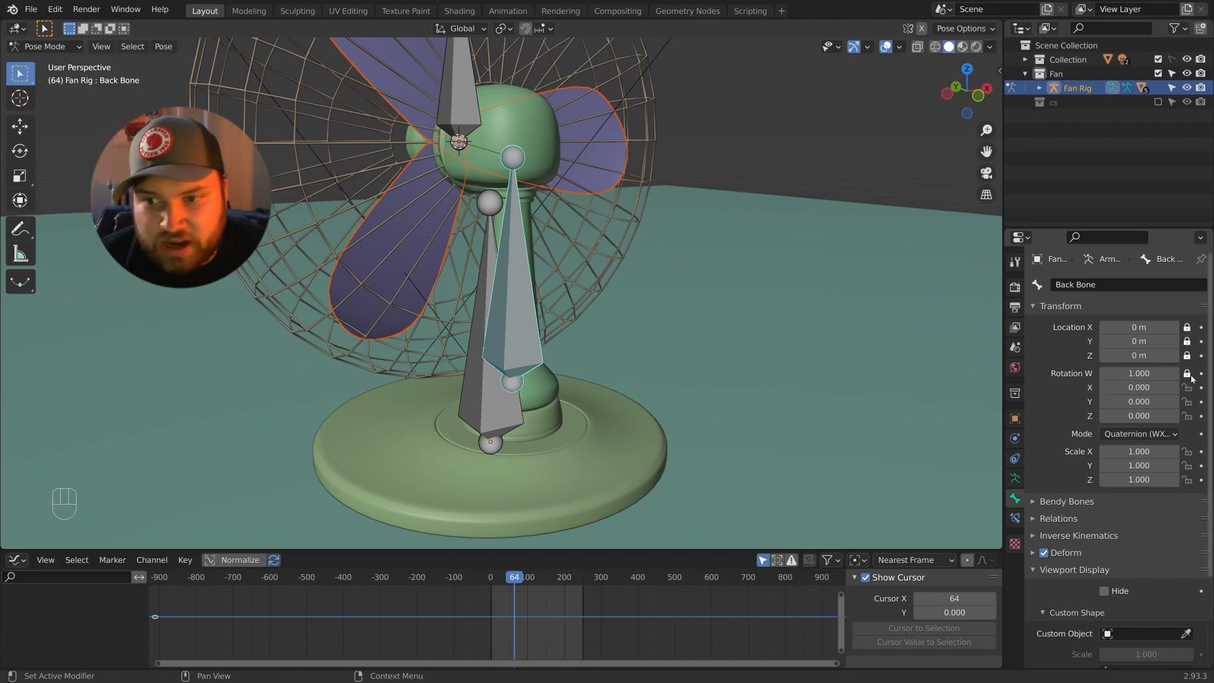
Try out Back Bone's Rotation X value, reset it to 0 and lock it.
drag(1163, 387, 1122, 388)
click(1145, 387)
text(0)
key(Return)
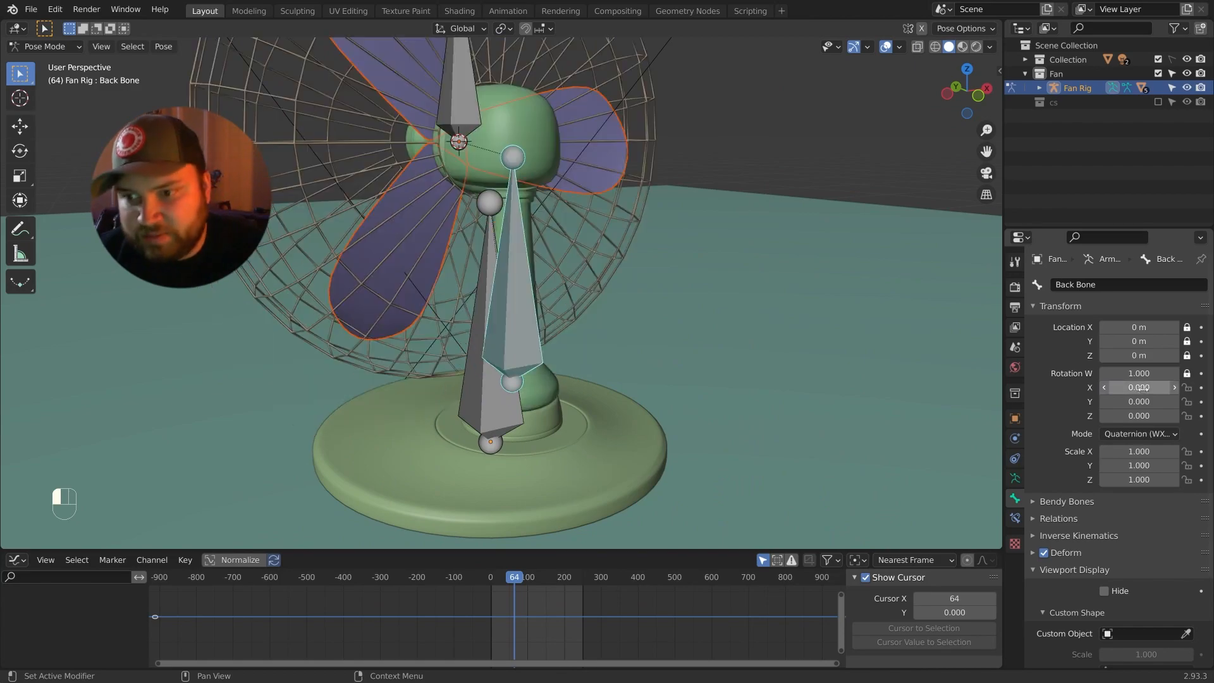
click(1187, 387)
Try out Back Bone's Rotation Y and Z values, reset both to 0 and lock Rotation Z.
drag(1167, 401, 1113, 416)
click(1138, 401)
text(0.0)
key(Return)
click(1119, 415)
text(0)
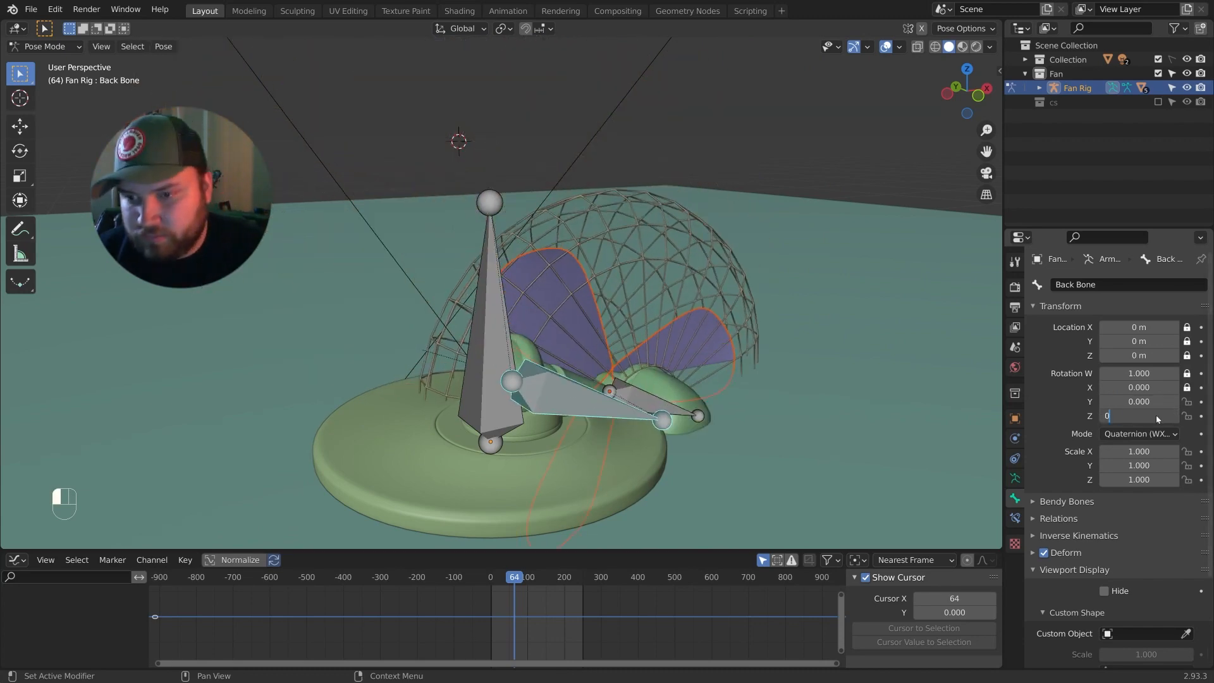
key(Return)
Try rotating Back Bone with only Rotation Y left unlocked, and cancel the rotation.
scroll(852, 382, down, 3)
middle_drag(852, 382, 724, 361)
scroll(693, 331, up, 4)
scroll(724, 360, down, 3)
key(g)
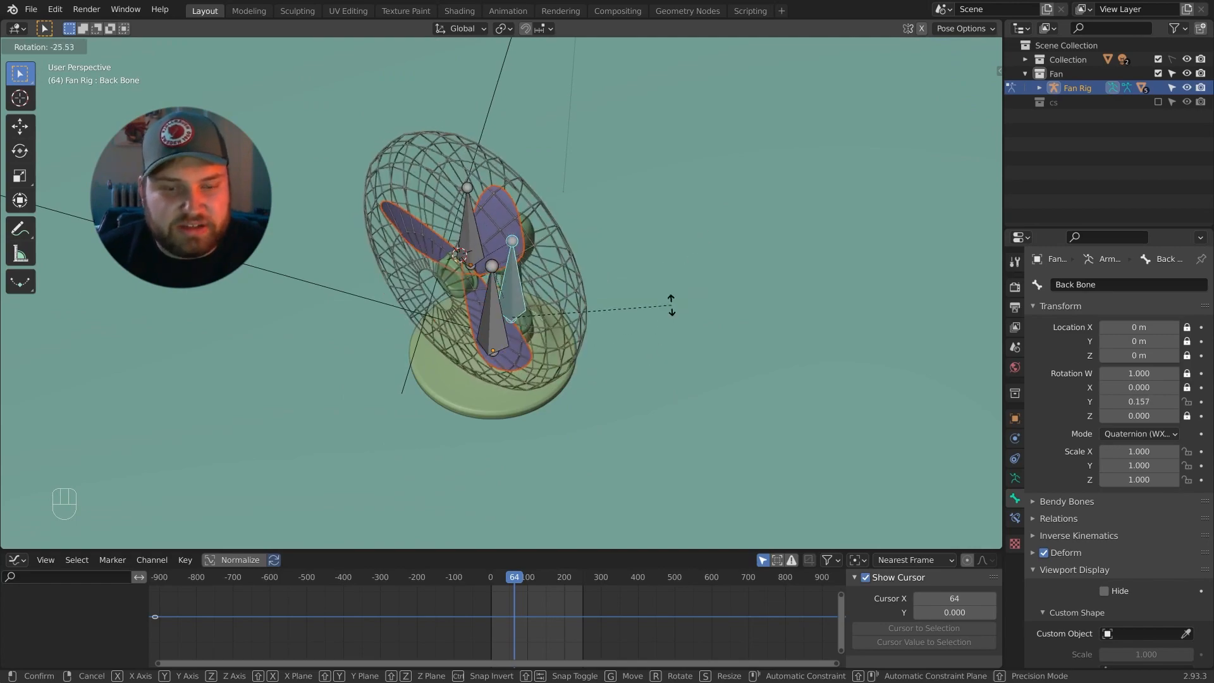
right_click(661, 365)
middle_drag(654, 366, 643, 344)
Select Fan Bone and lock its X, Y and Z location.
click(563, 250)
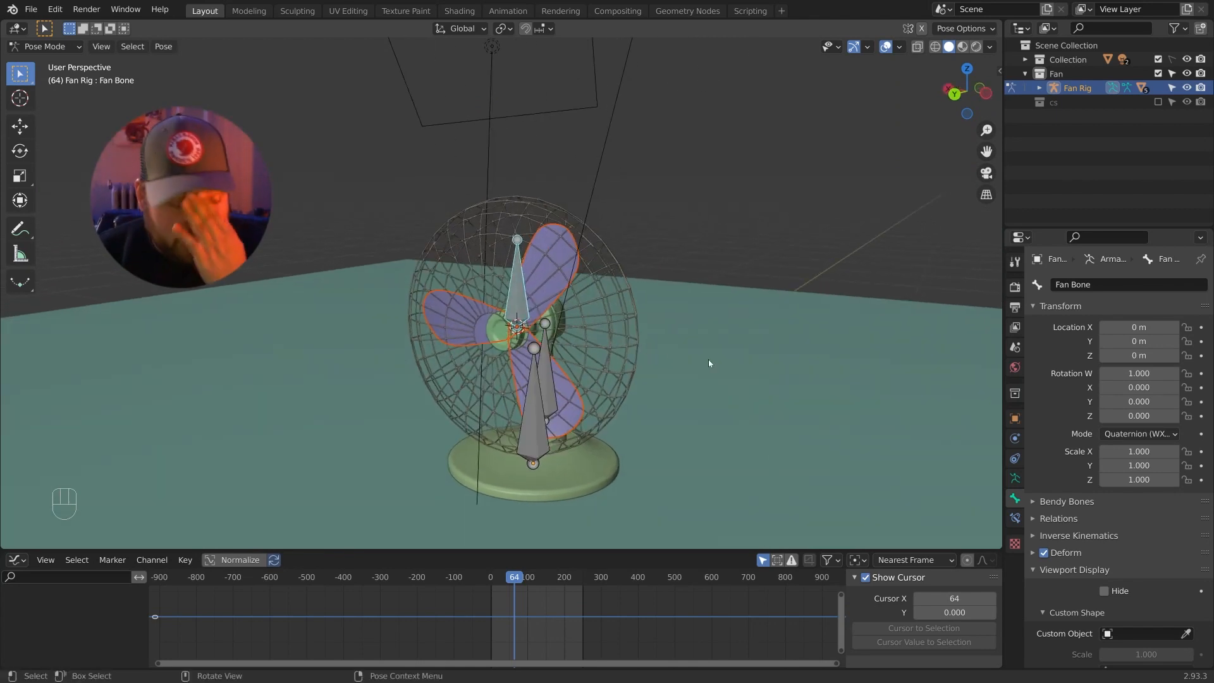
middle_drag(709, 362, 706, 365)
middle_drag(610, 355, 627, 365)
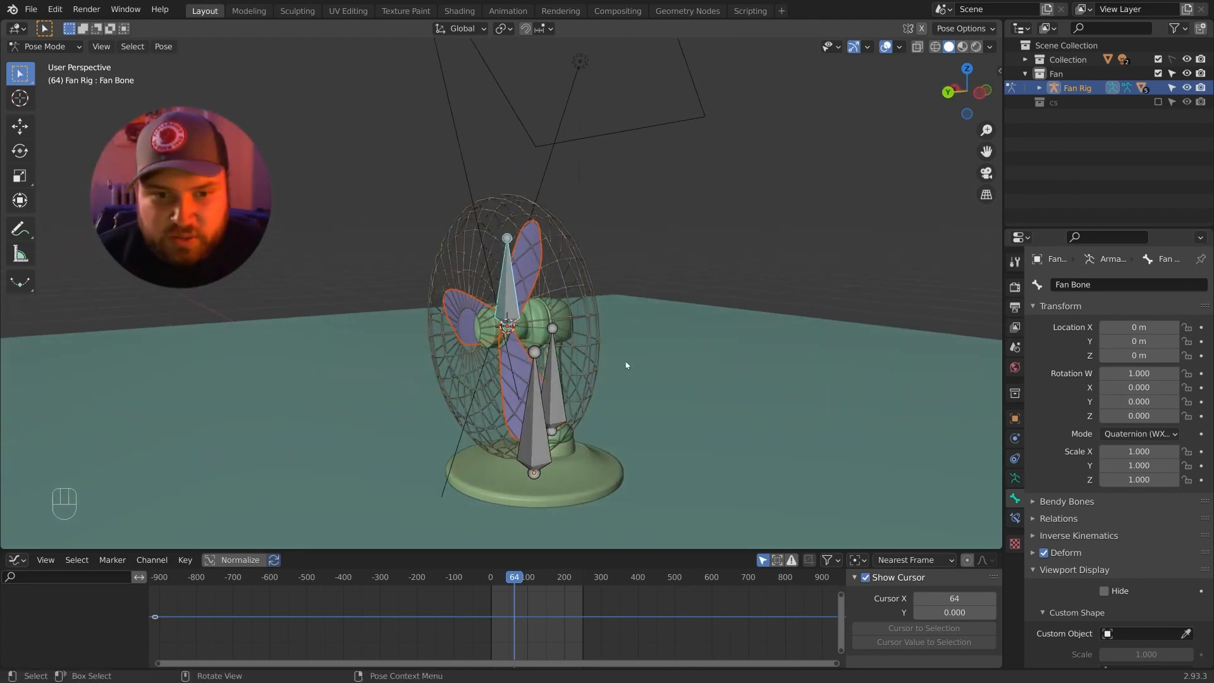
click(553, 377)
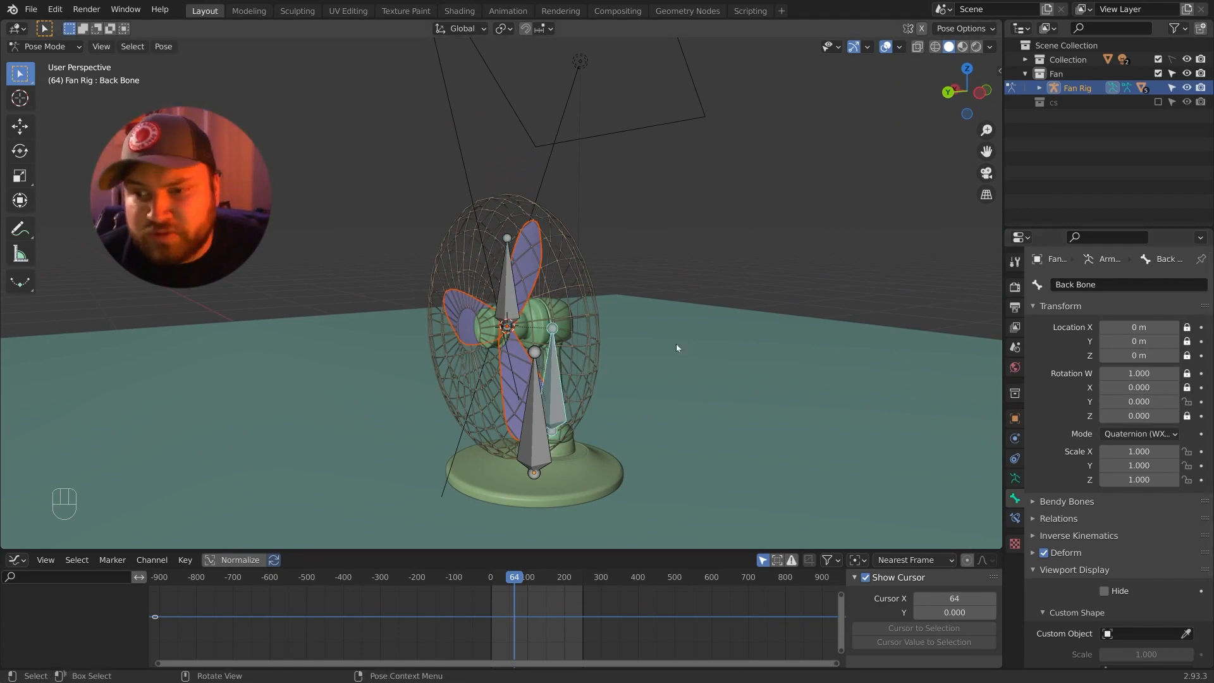
click(509, 314)
click(1188, 328)
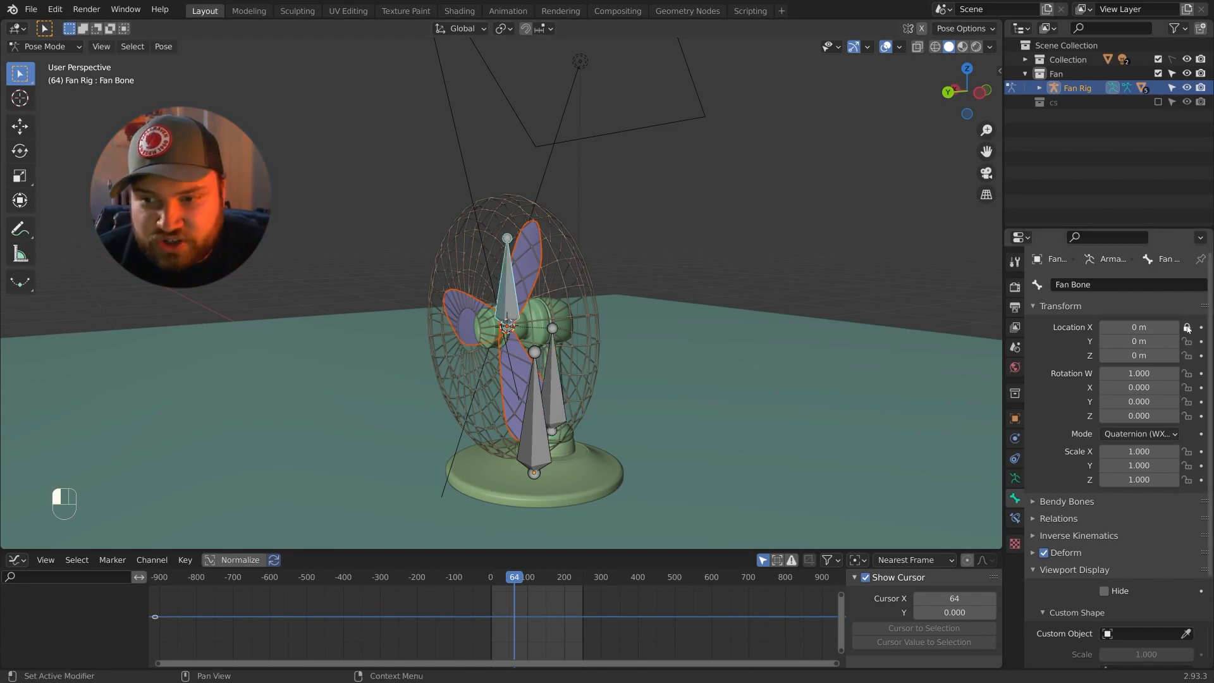
drag(1187, 327, 1188, 355)
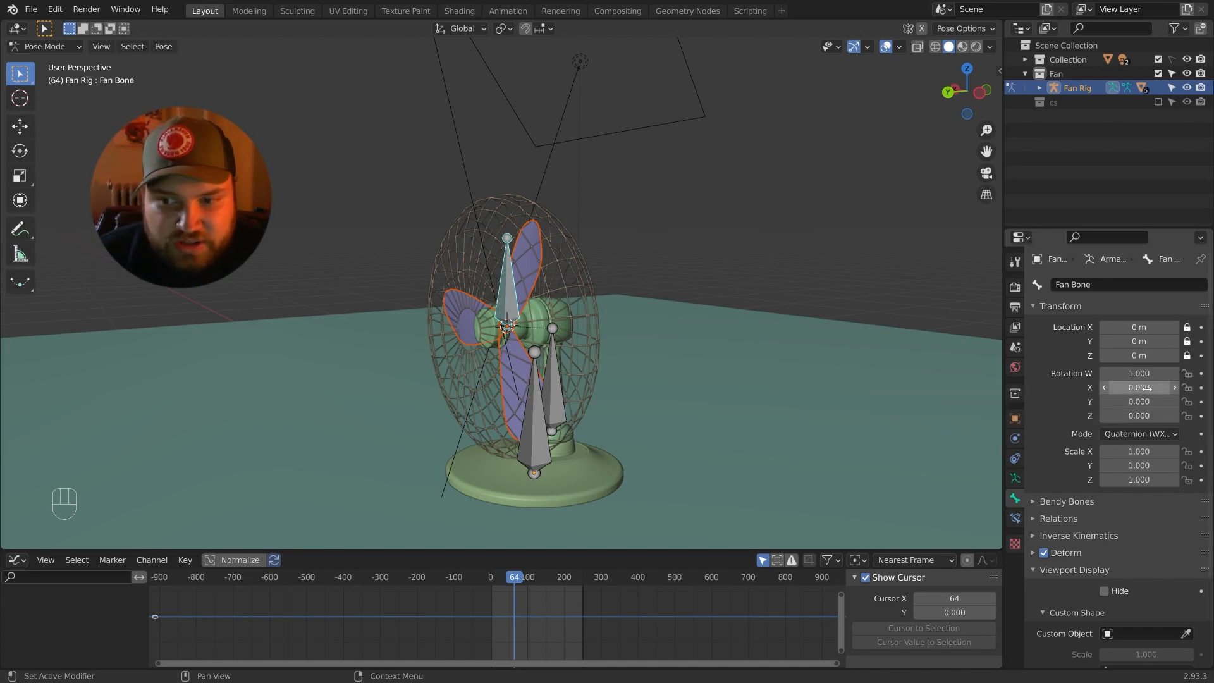
Try out Fan Bone's Rotation X value, reset it to 0 and lock Rotation W and X.
drag(1139, 388, 1135, 387)
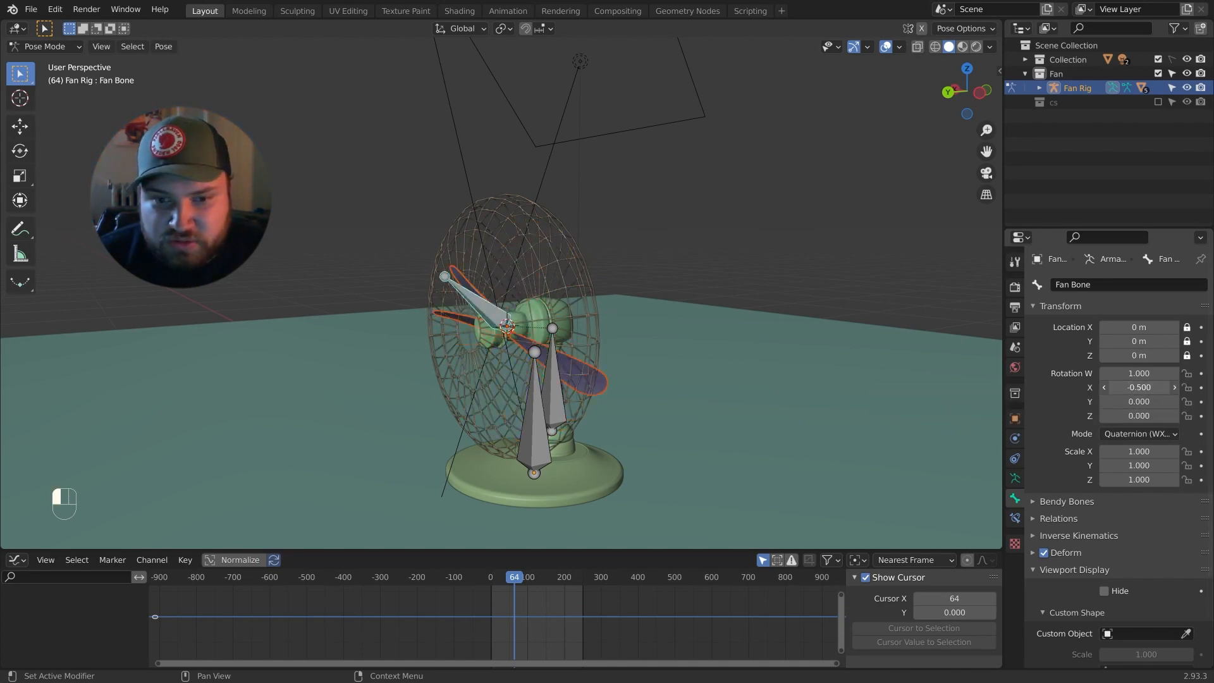
click(1135, 388)
text(-0.5)
key(BackSpace)
key(BackSpace)
key(BackSpace)
key(BackSpace)
text(0)
key(Return)
click(1187, 373)
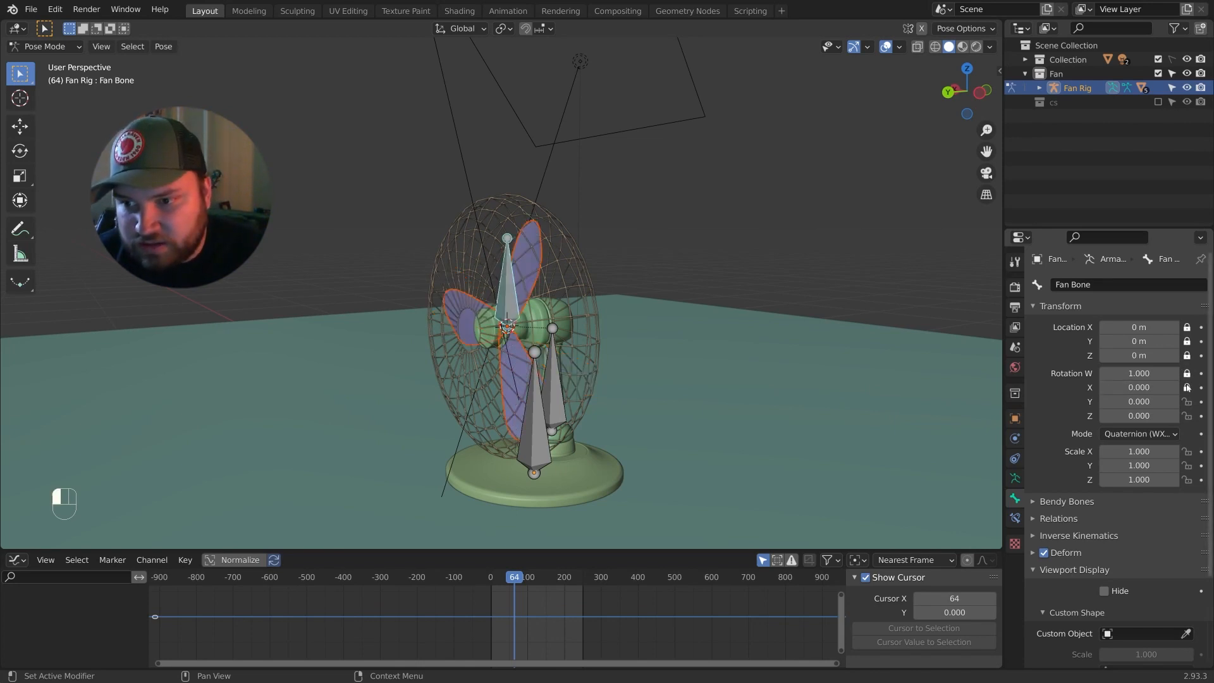
click(1186, 387)
Try out Fan Bone's Rotation Y and Z values without keeping the changes, and lock Rotation Y.
drag(1139, 402, 1113, 415)
key(Escape)
click(1186, 401)
click(1113, 416)
text(-5.8)
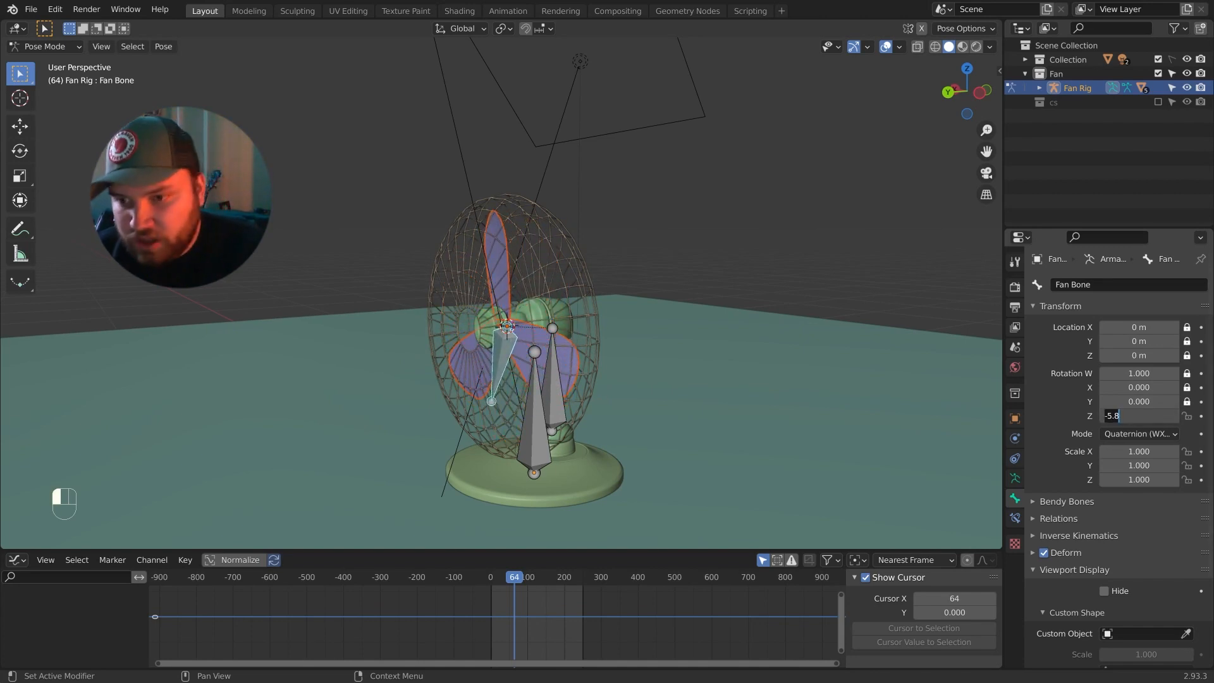
key(Escape)
Face the fan from the front and set Fan Bone's Rotation Z to 1.
middle_drag(894, 388, 826, 382)
scroll(811, 362, up, 3)
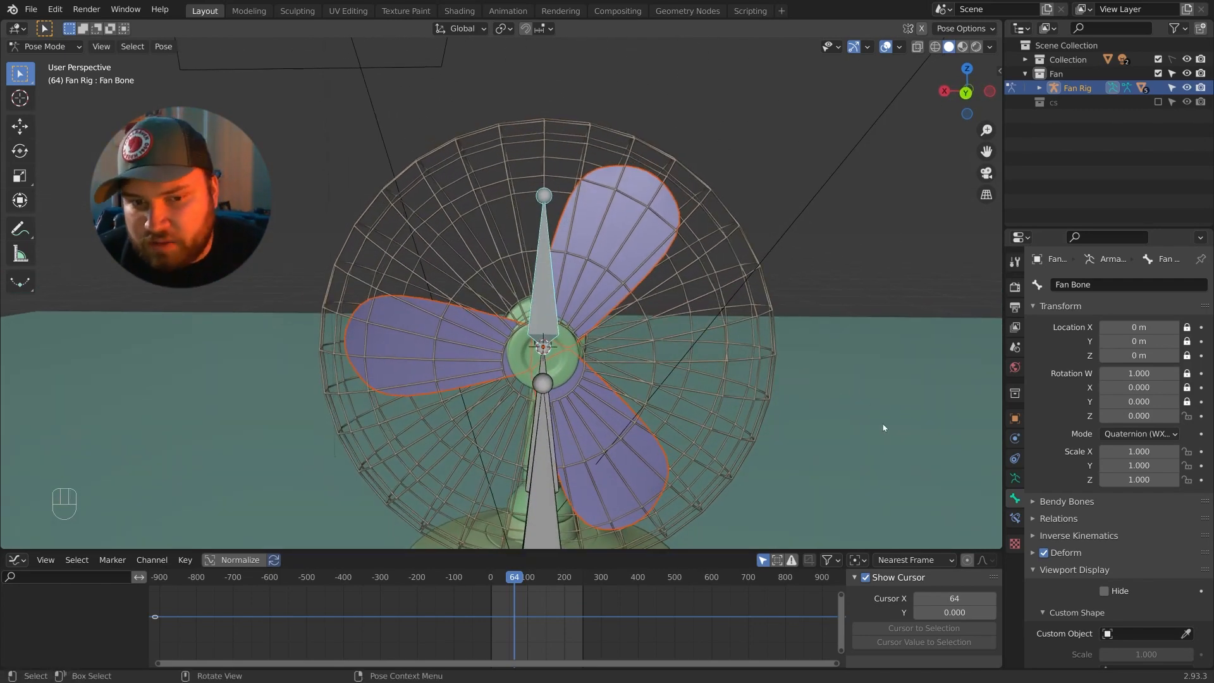
scroll(883, 425, down, 1)
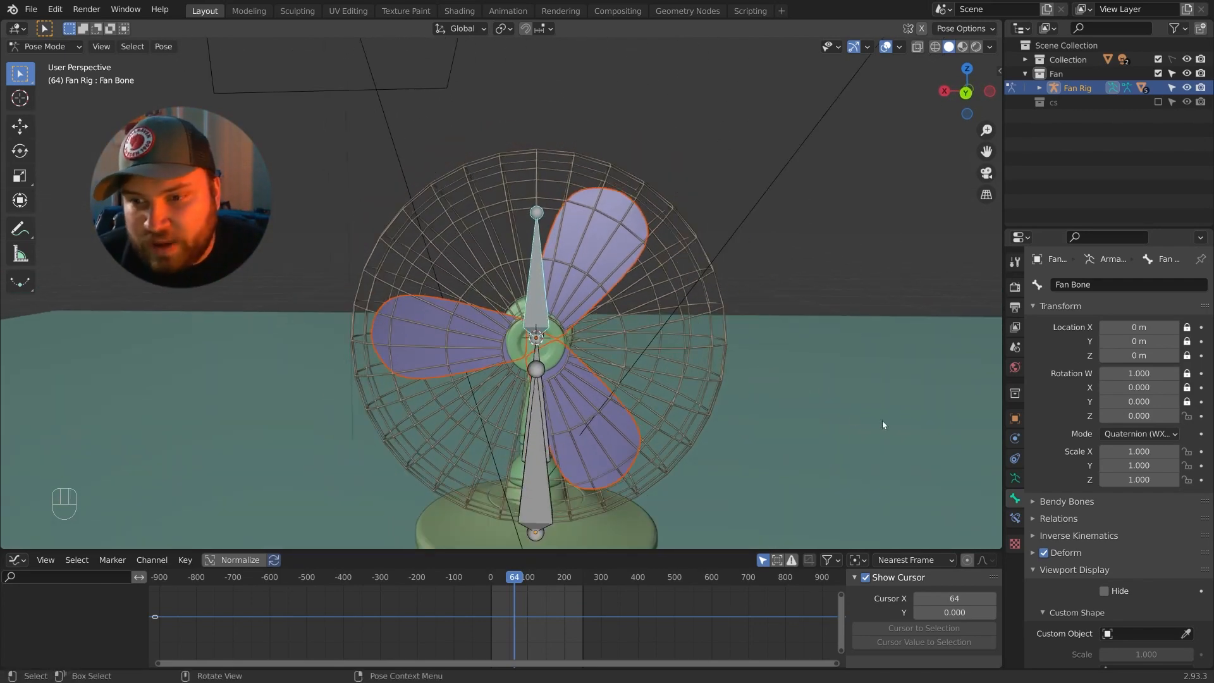
drag(1138, 416, 1195, 416)
click(1138, 416)
text(1)
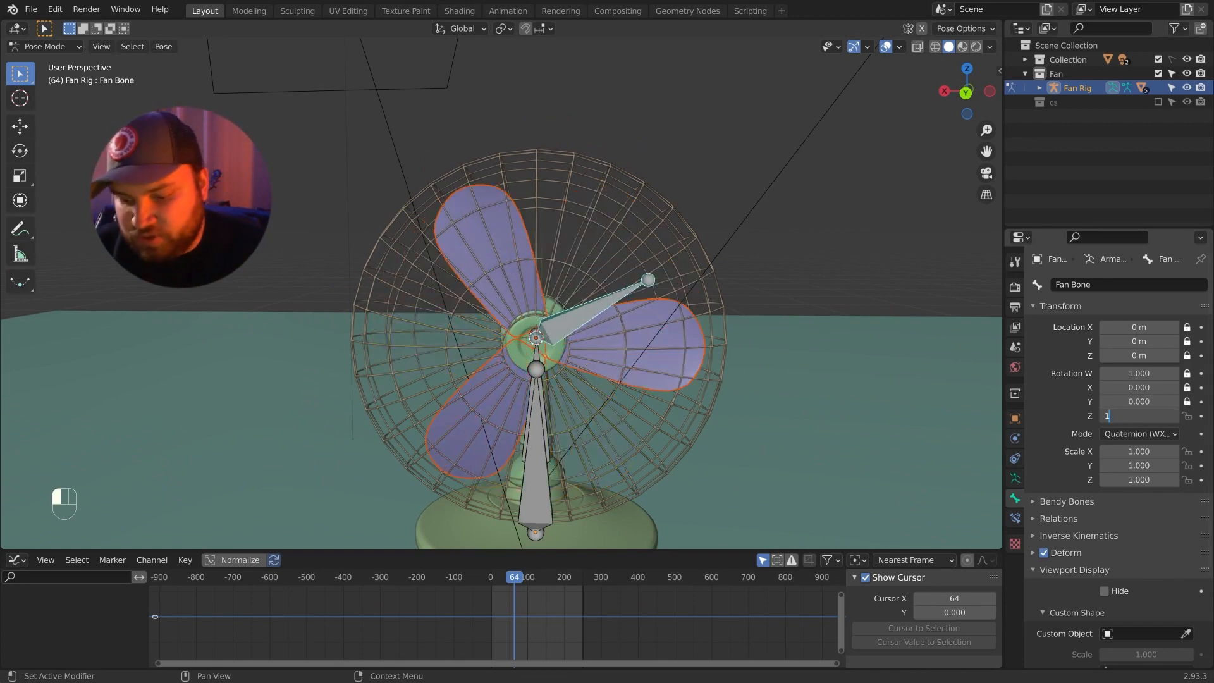
key(Return)
middle_drag(813, 358, 738, 329)
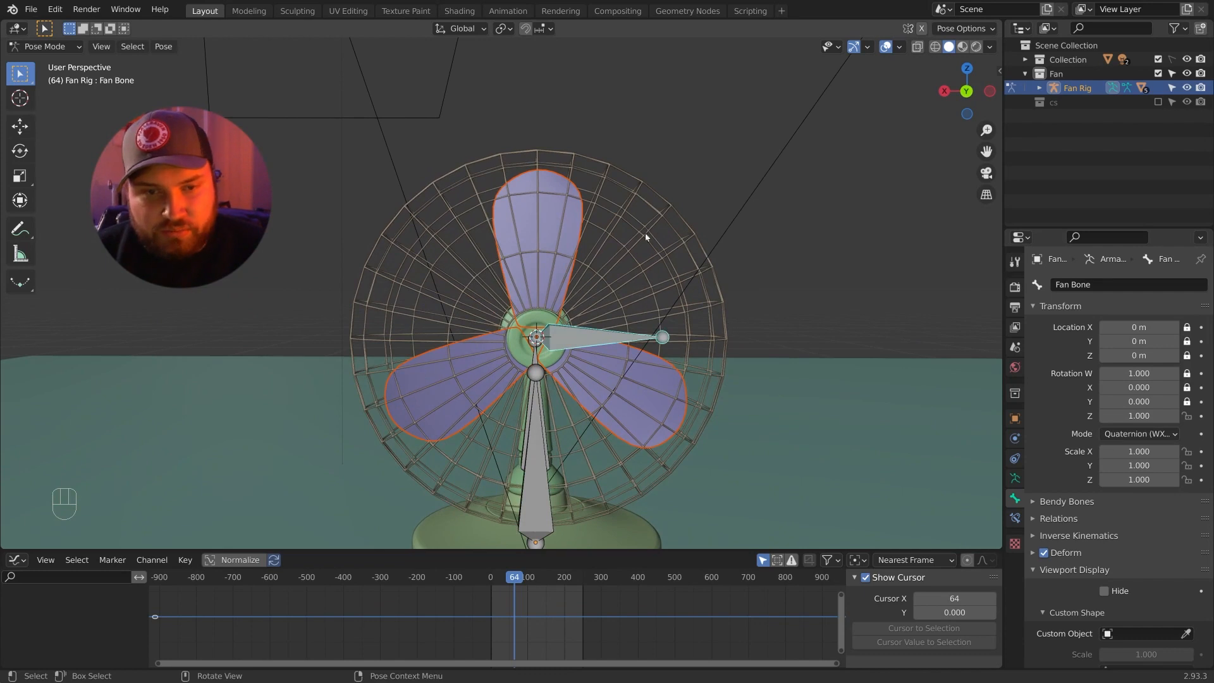
Annotate the fan's clockwise quarter turn with a curved arrow and set Fan Bone's rotation mode to XYZ Euler.
key(d)
mouse_move(555, 118)
mouse_down()
mouse_move(684, 206)
mouse_move(718, 341)
mouse_move(734, 325)
mouse_up()
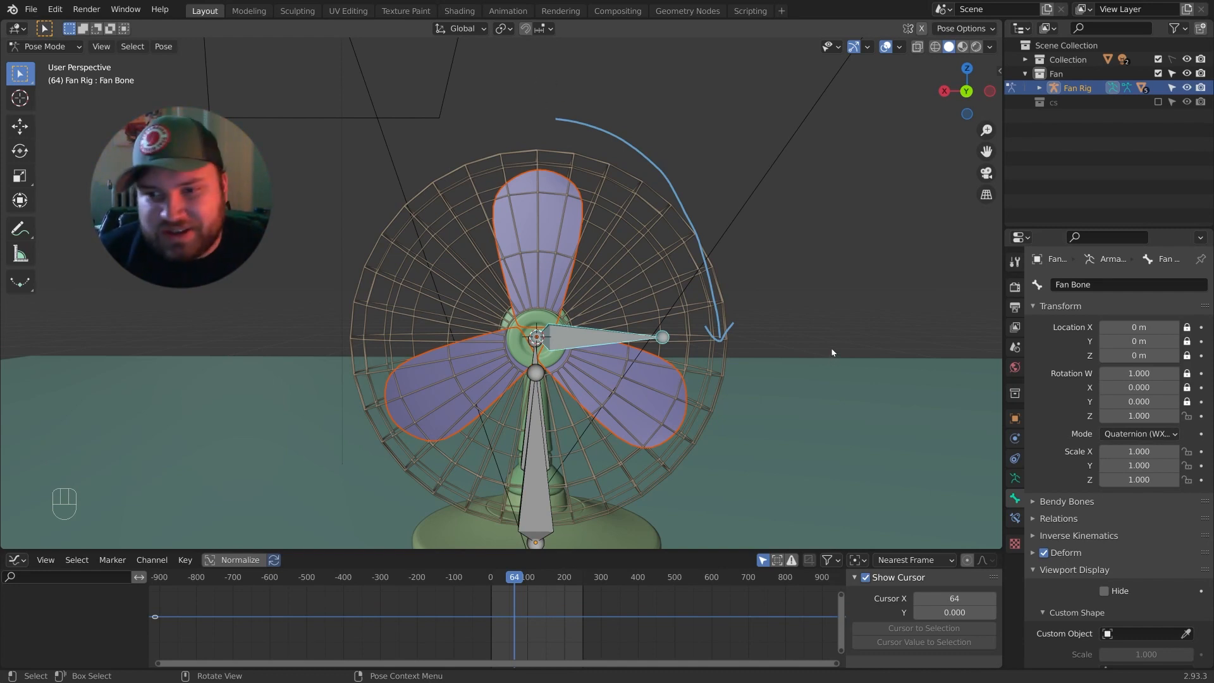
click(1149, 434)
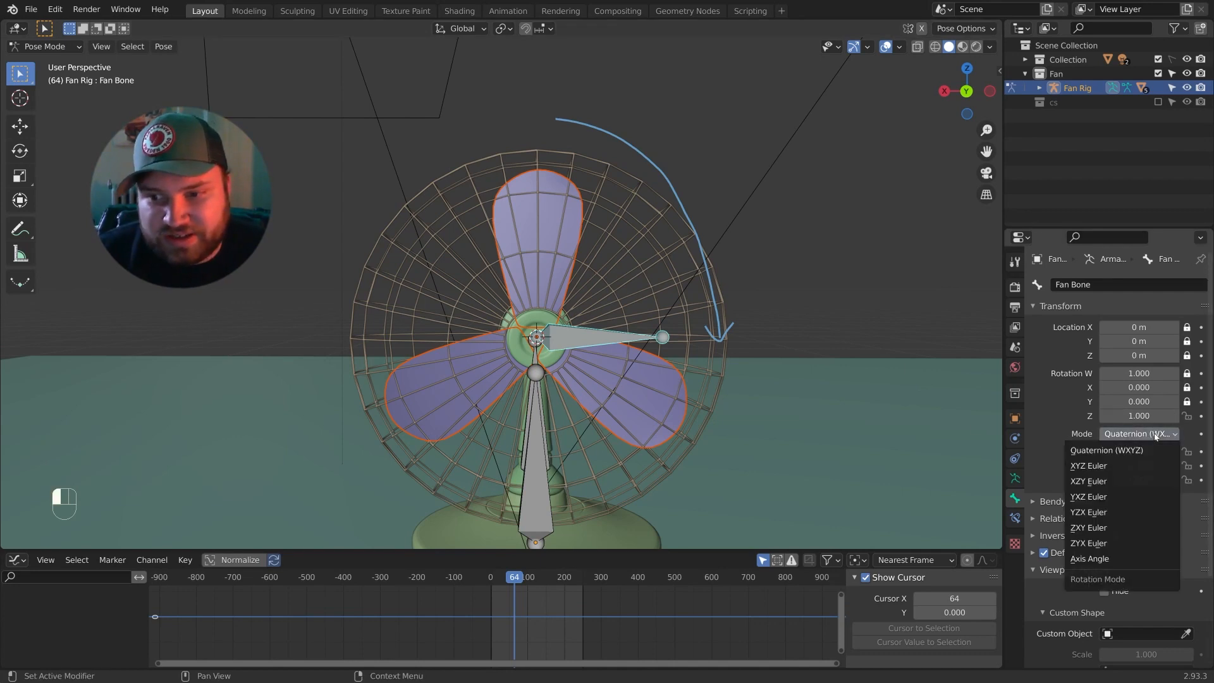
click(1132, 466)
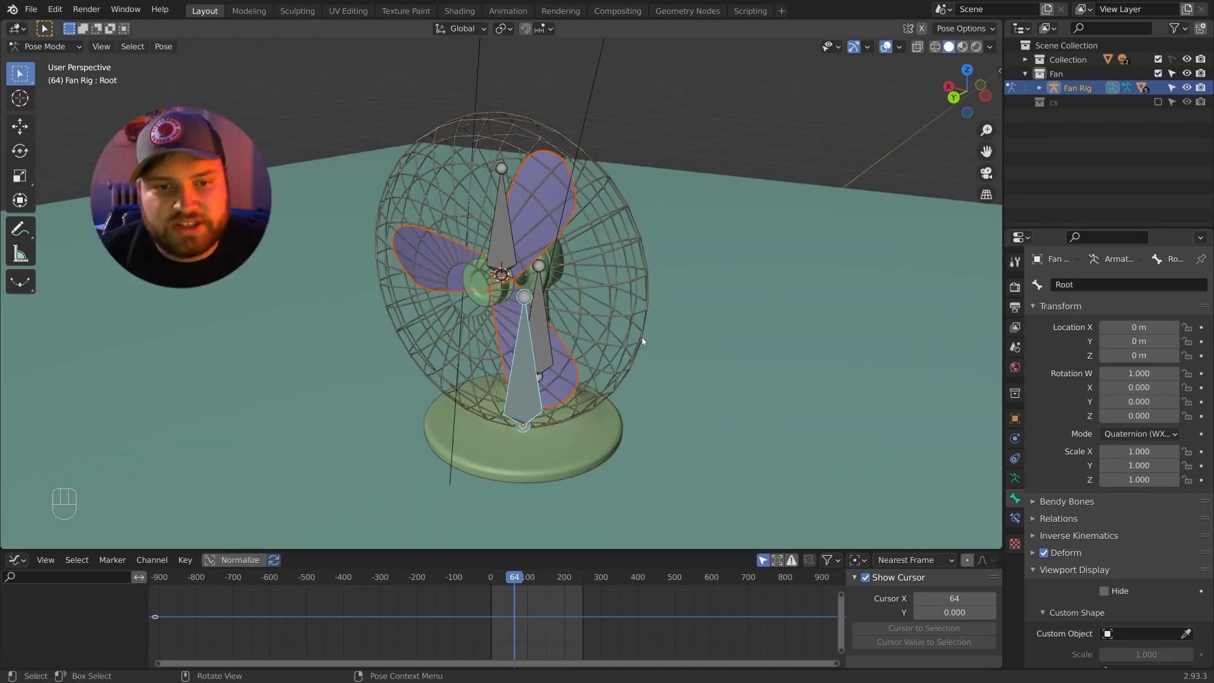
mouse_move(677, 343)
middle_down()
mouse_move(663, 341)
mouse_move(687, 344)
middle_up()
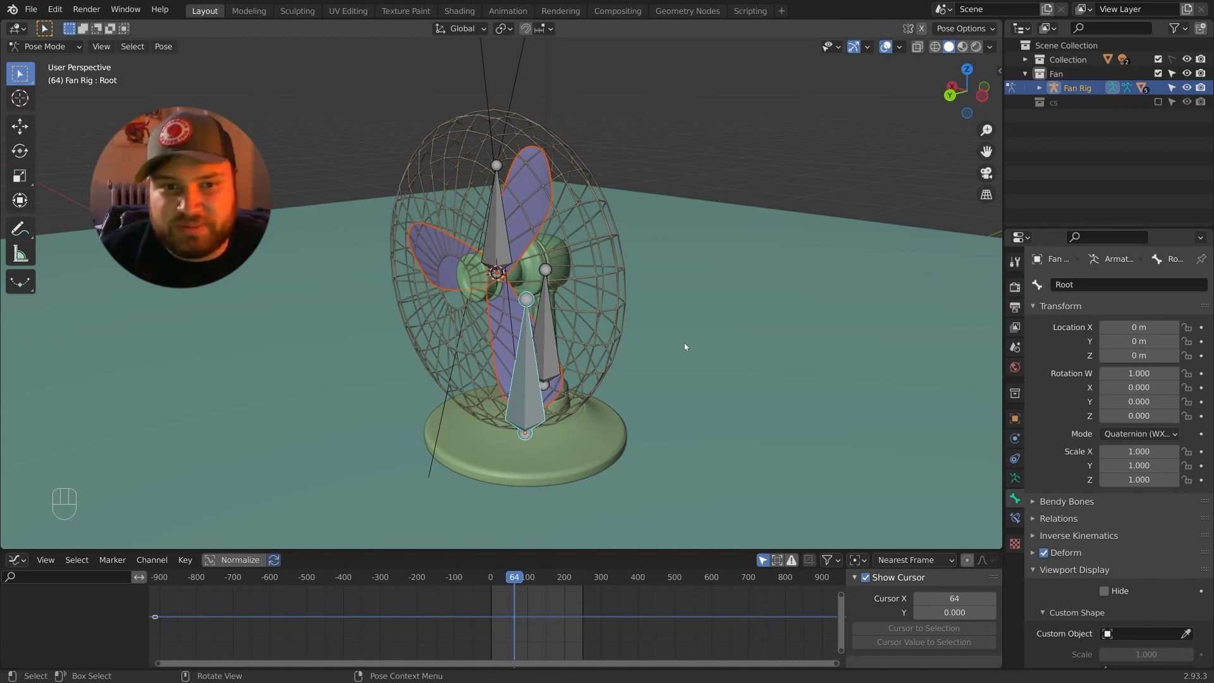
middle_drag(685, 343, 653, 342)
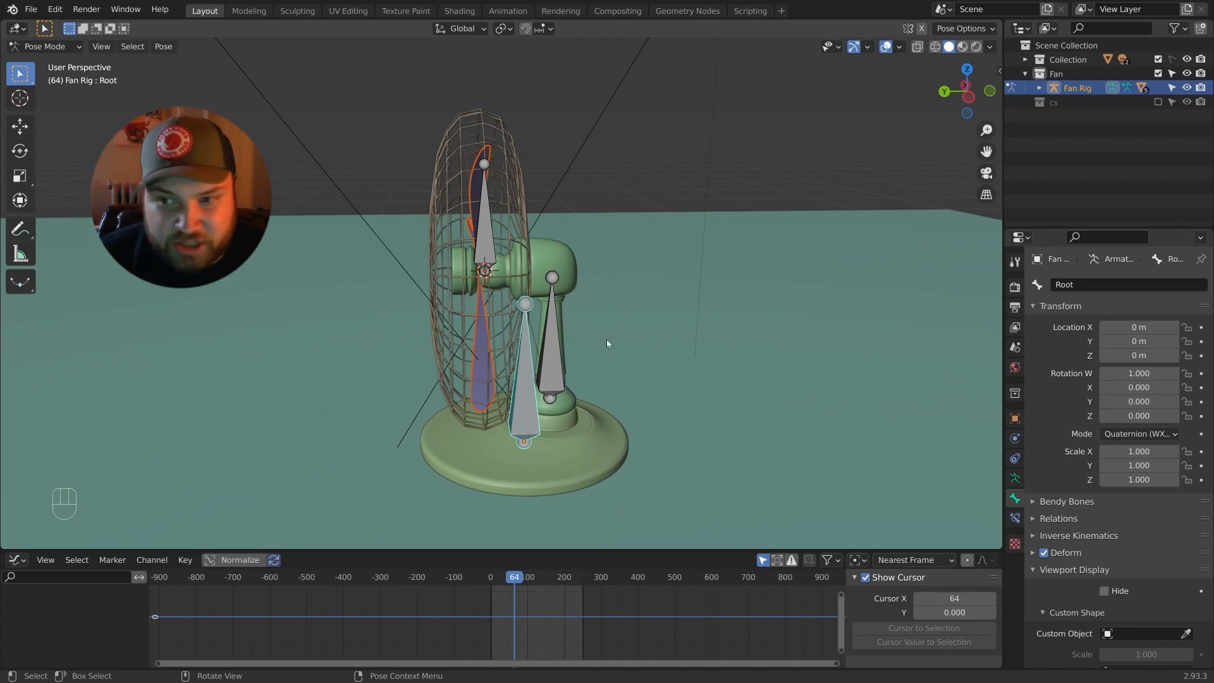
middle_drag(629, 342, 693, 348)
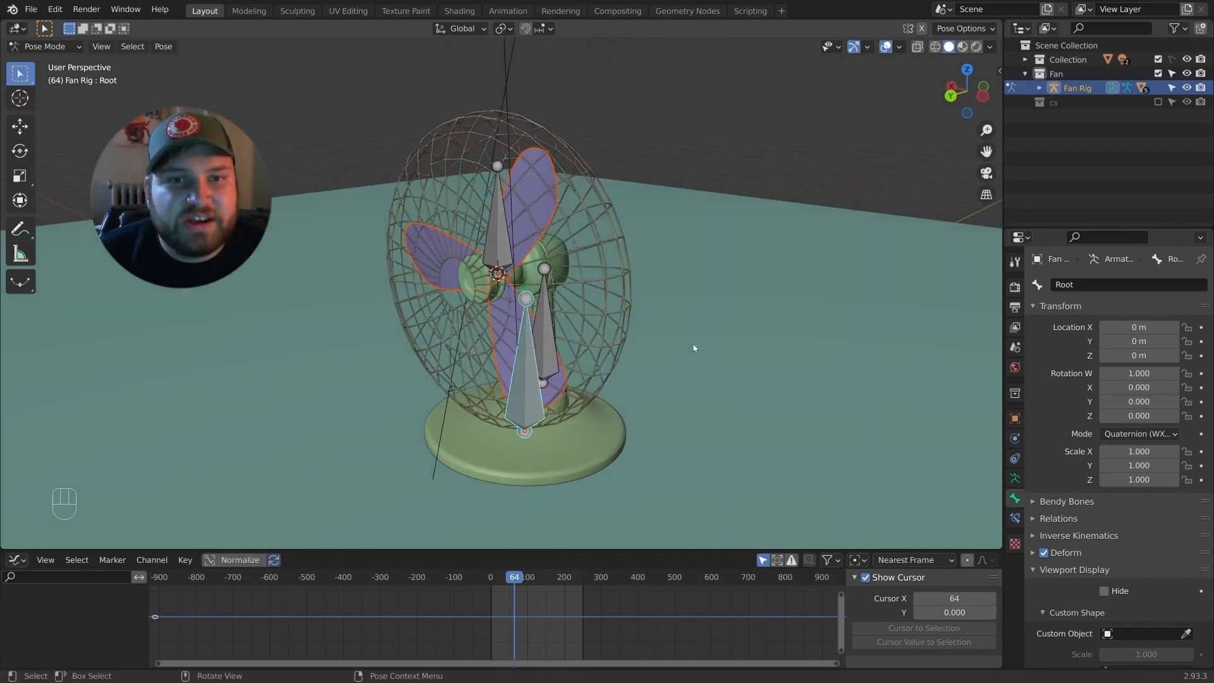
middle_drag(544, 213, 495, 225)
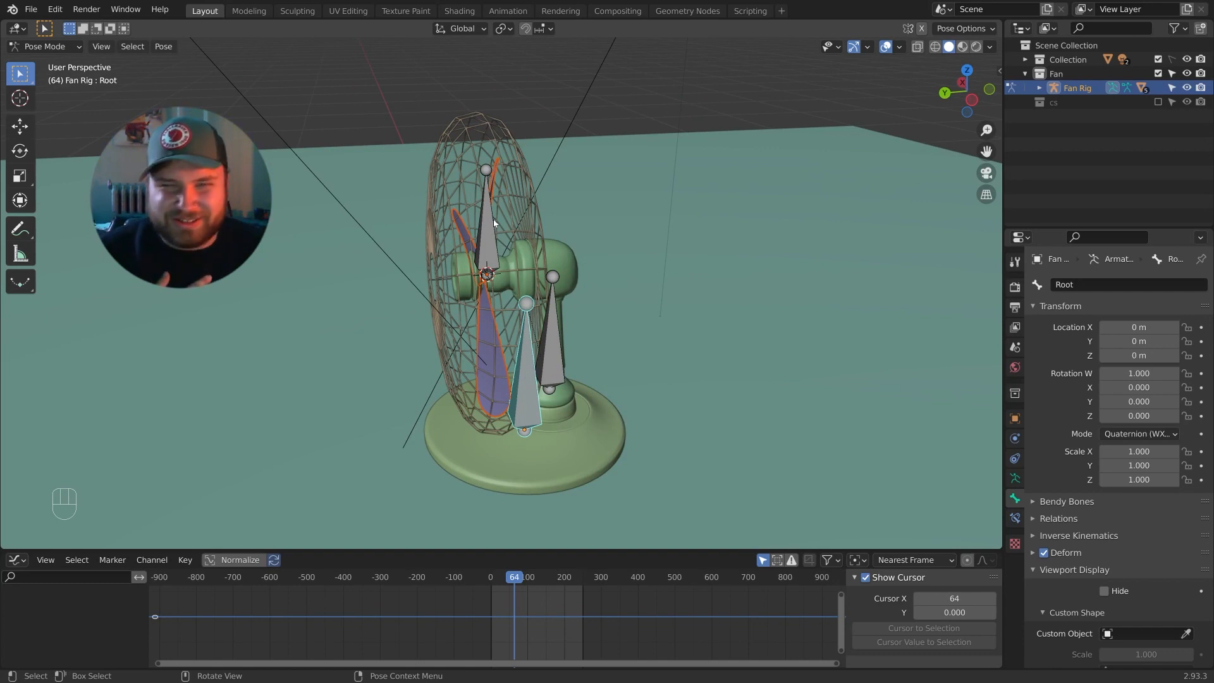
In Object Mode, exclude the Collection and Fan collections and enable the cs collection with its contents expanded.
click(67, 48)
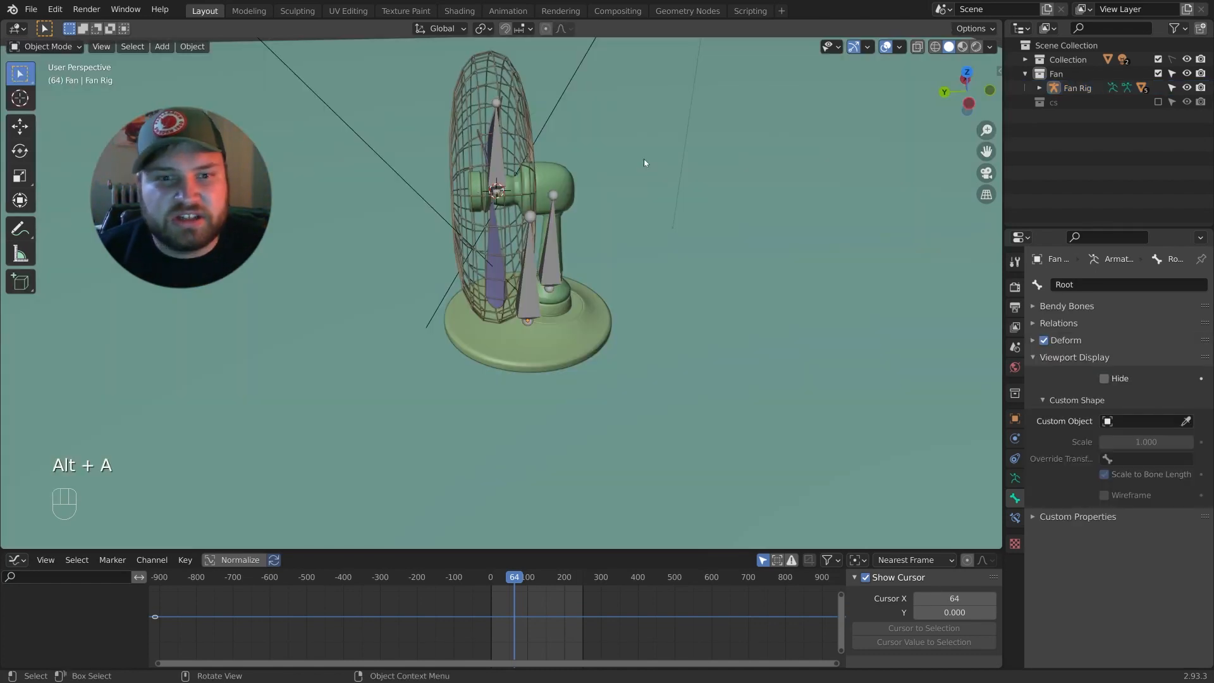
click(1157, 73)
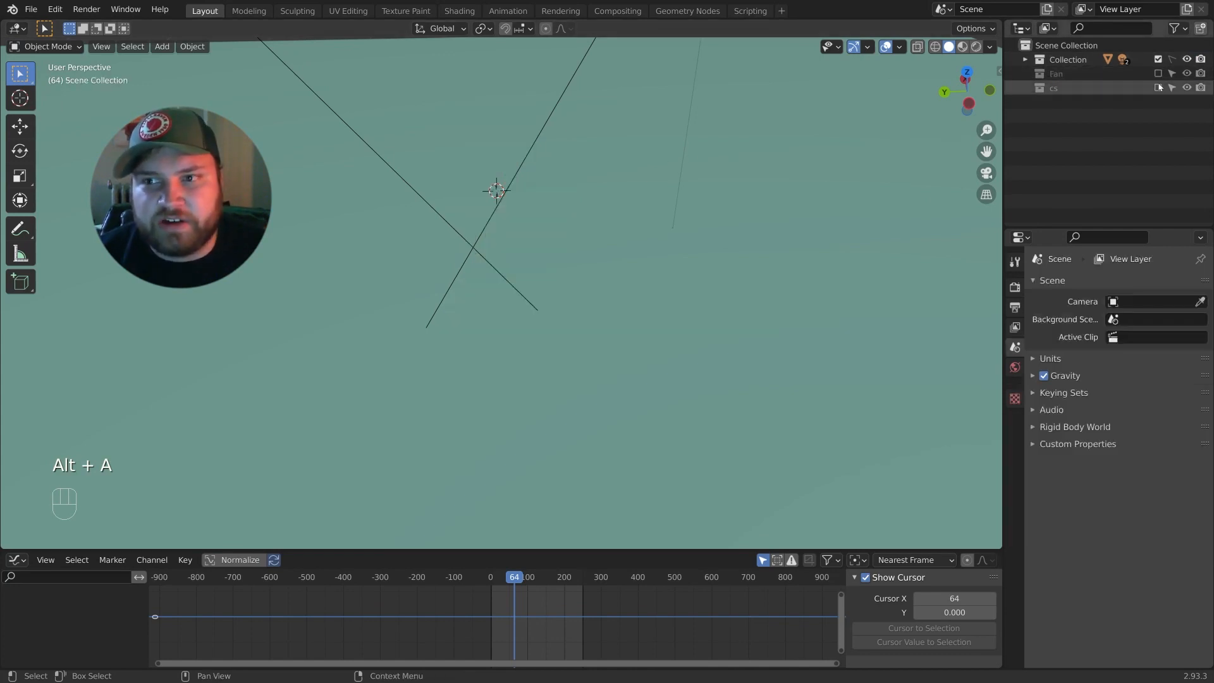
click(1158, 59)
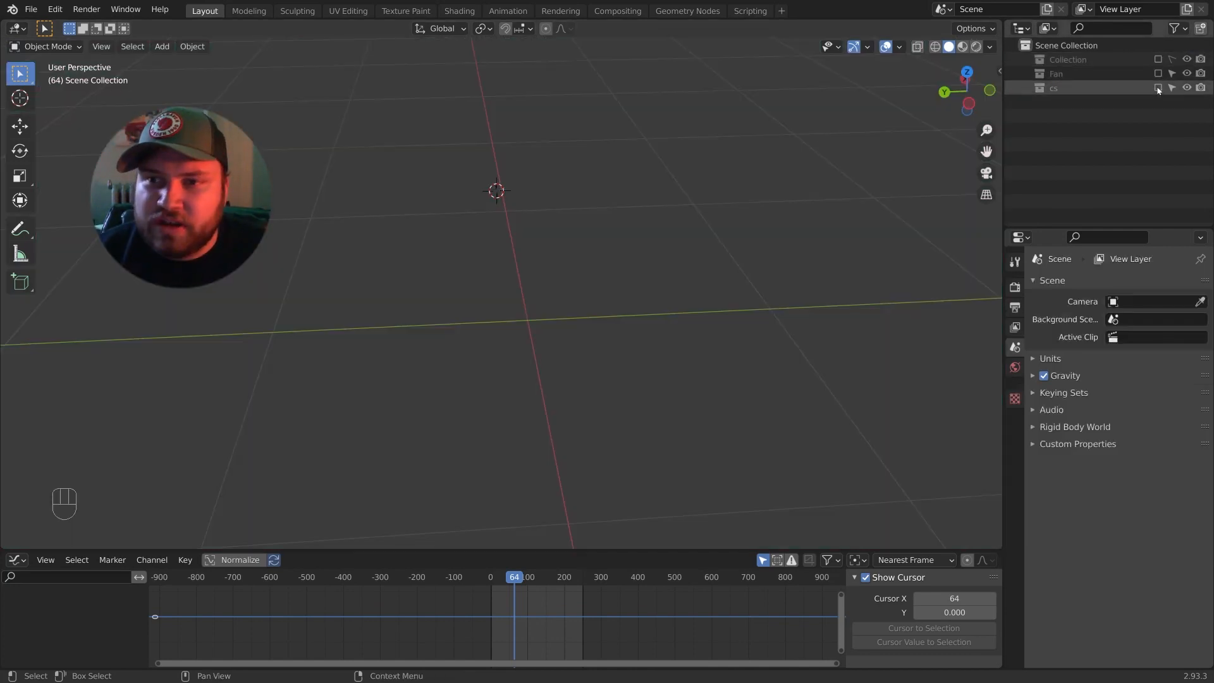
click(1157, 87)
click(1025, 89)
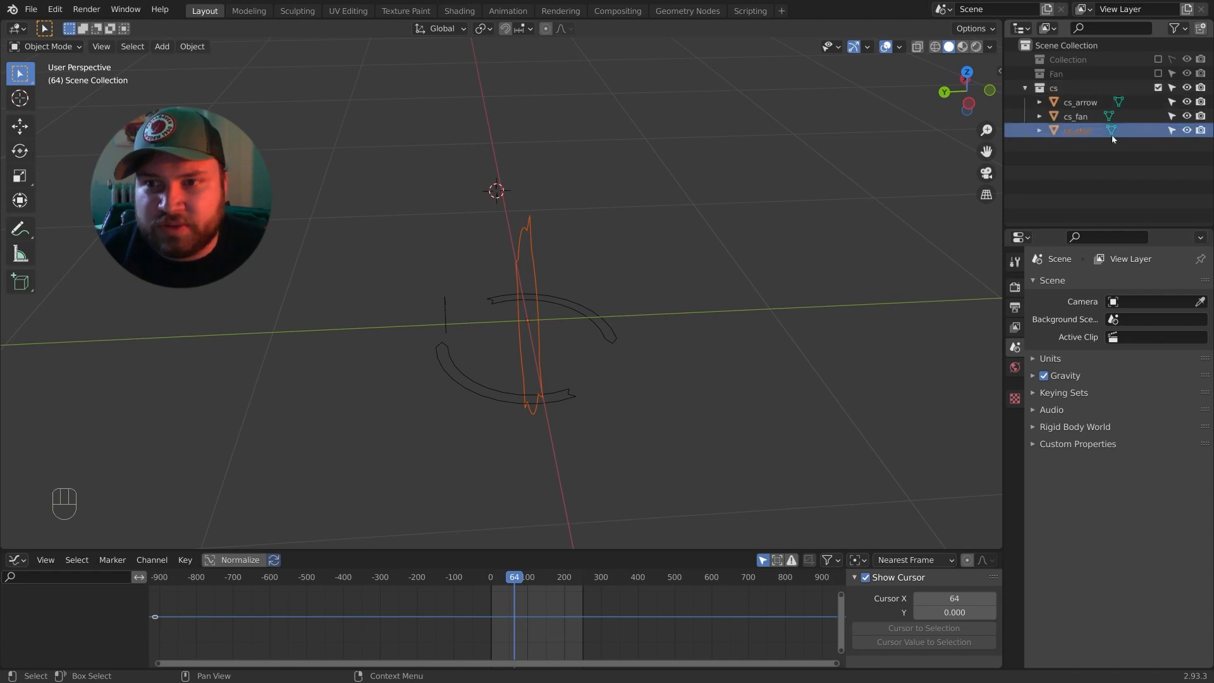
Show only cs_arrow among the custom shapes and inspect its mesh in Edit Mode.
drag(1187, 130, 1186, 102)
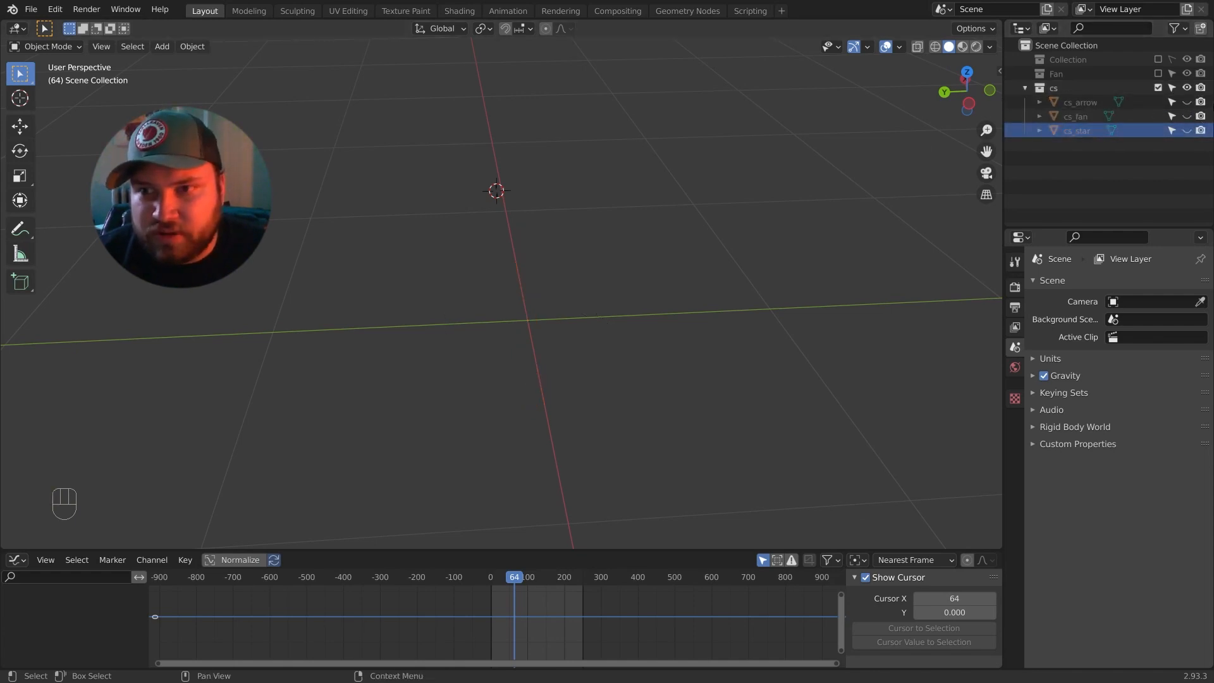
click(1186, 102)
middle_drag(721, 154, 563, 344)
click(466, 396)
key(Tab)
scroll(580, 328, up, 3)
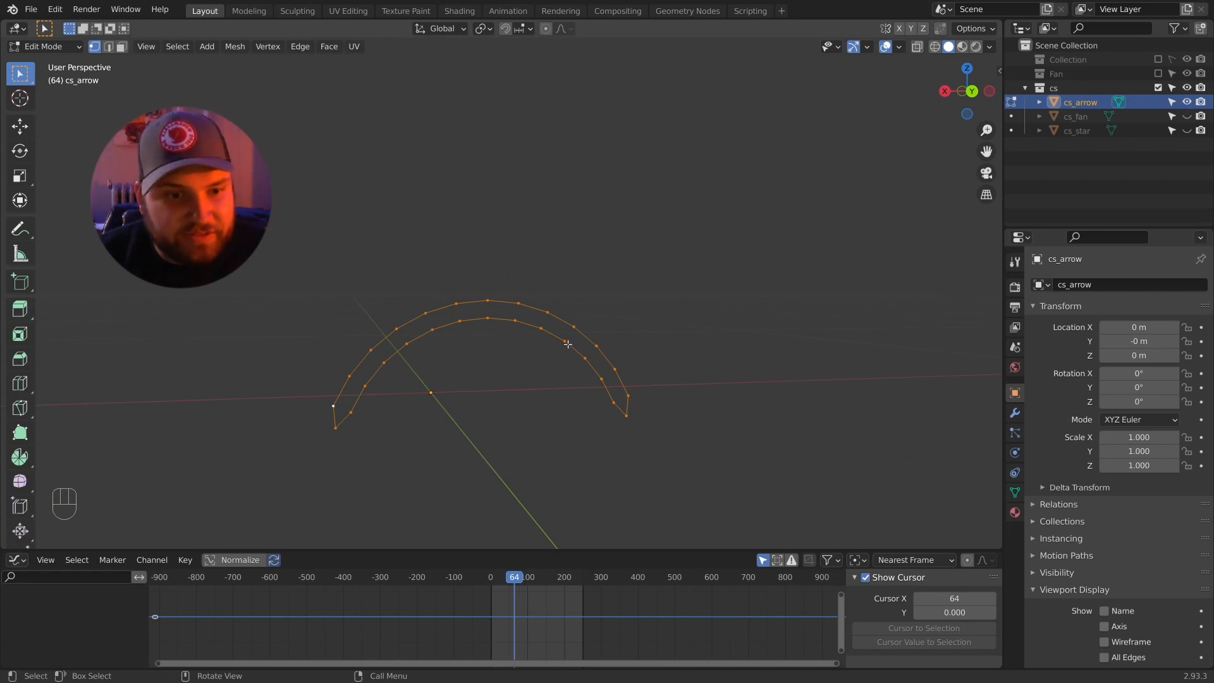
middle_drag(568, 344, 514, 360)
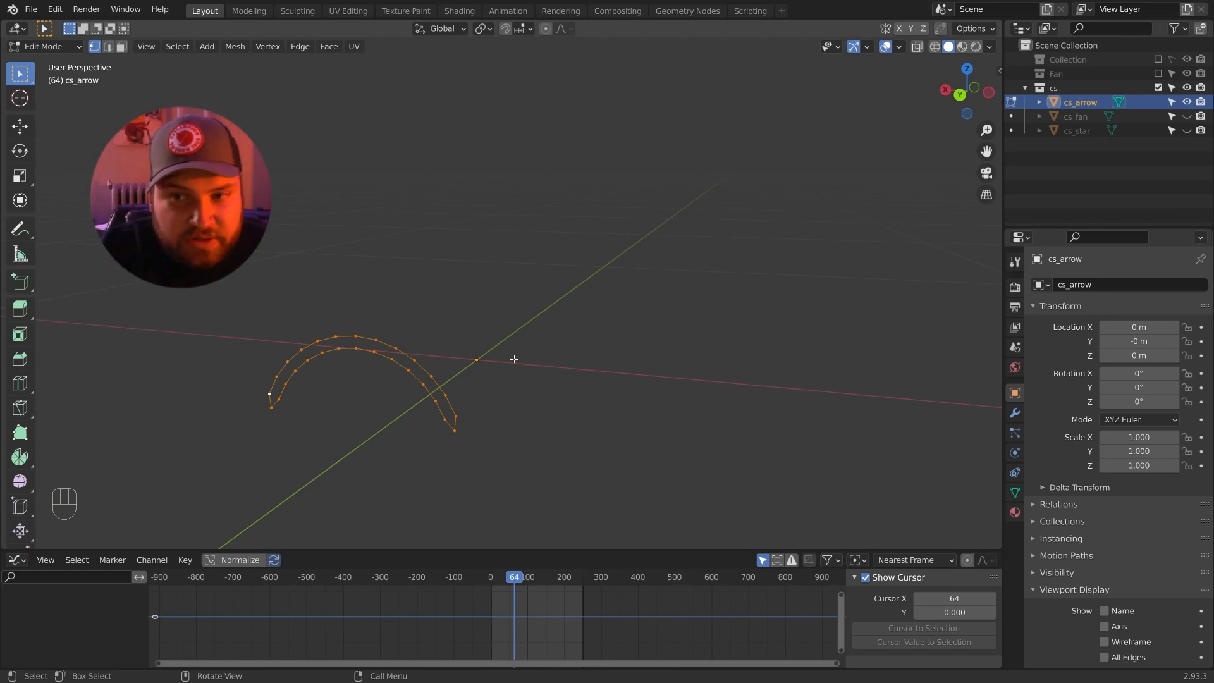
middle_drag(498, 342, 577, 339)
key(Tab)
Add a mesh circle, view its vertices in Edit Mode and delete the circle again.
key(shift+a)
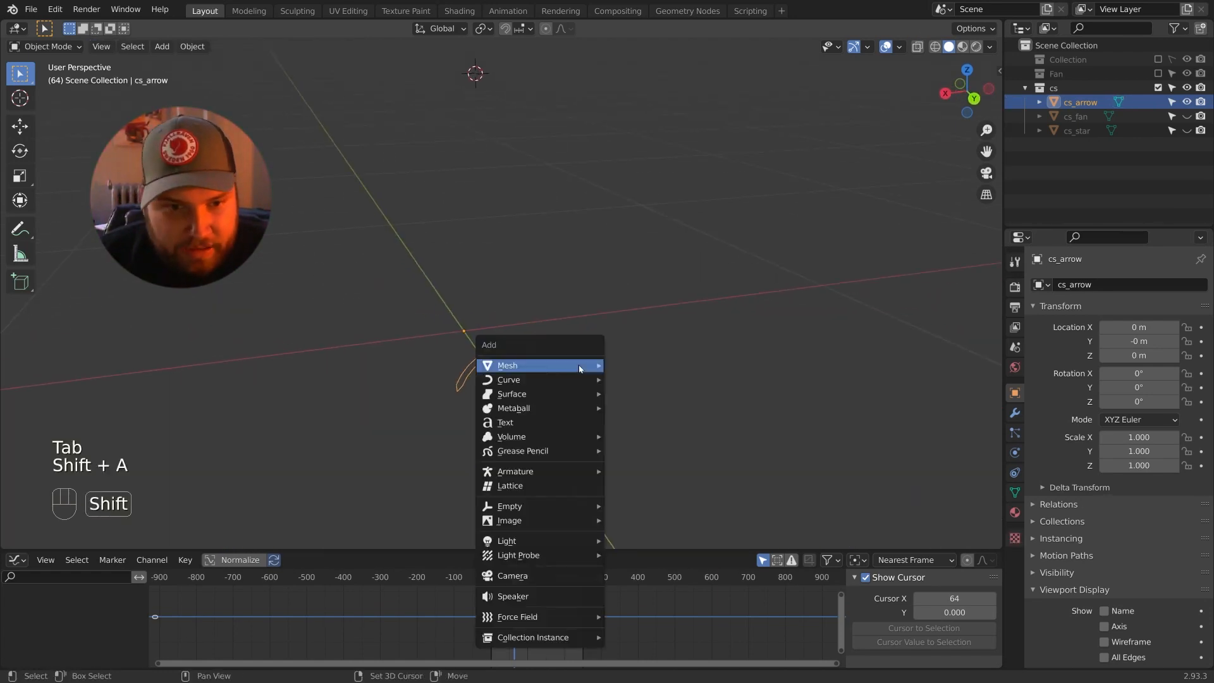
mouse_move(581, 368)
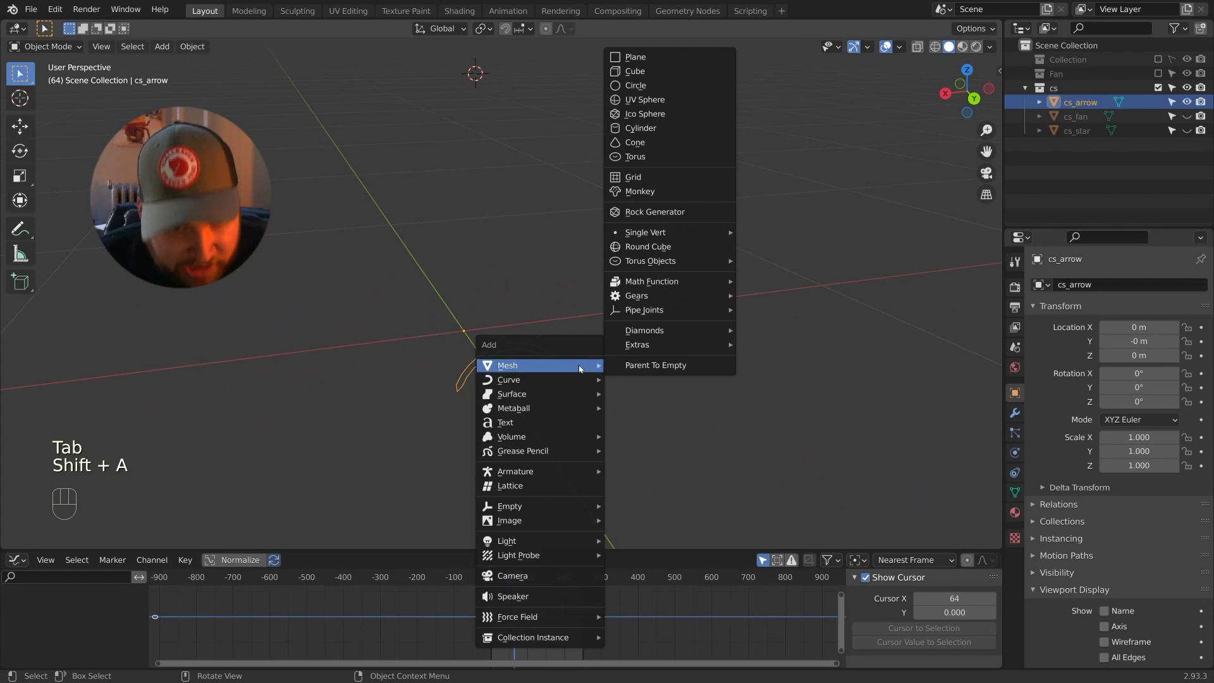
click(637, 86)
scroll(628, 150, down, 4)
scroll(631, 202, down, 3)
key(Tab)
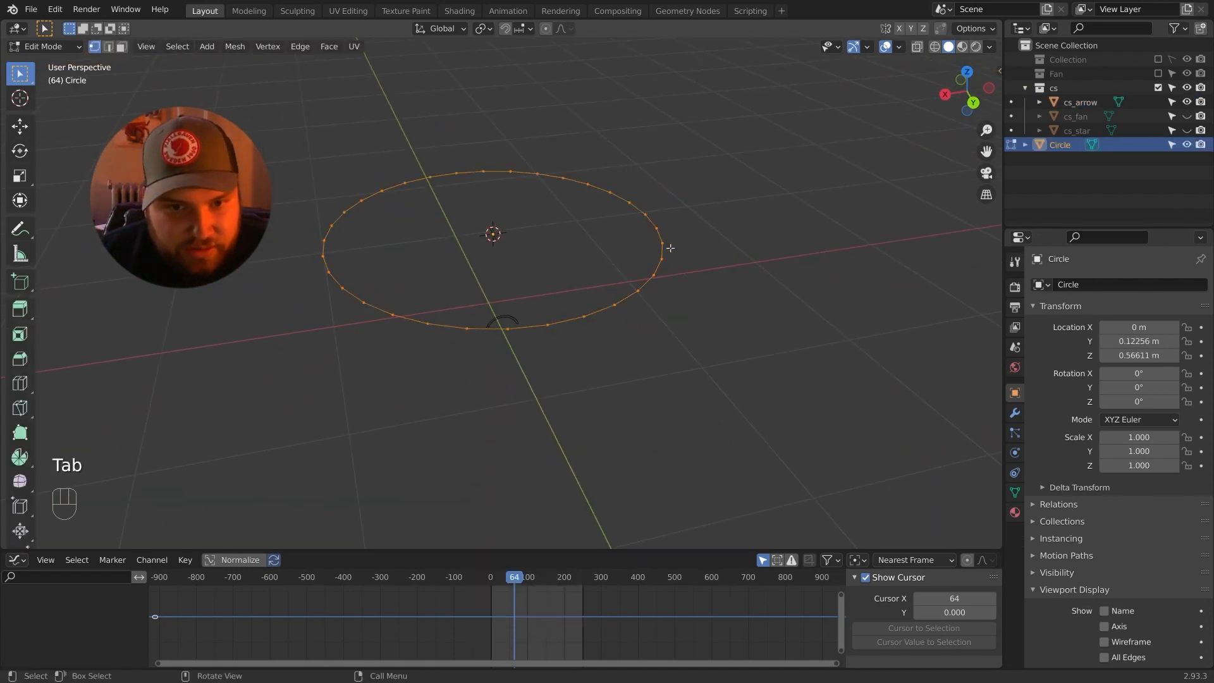
key(Tab)
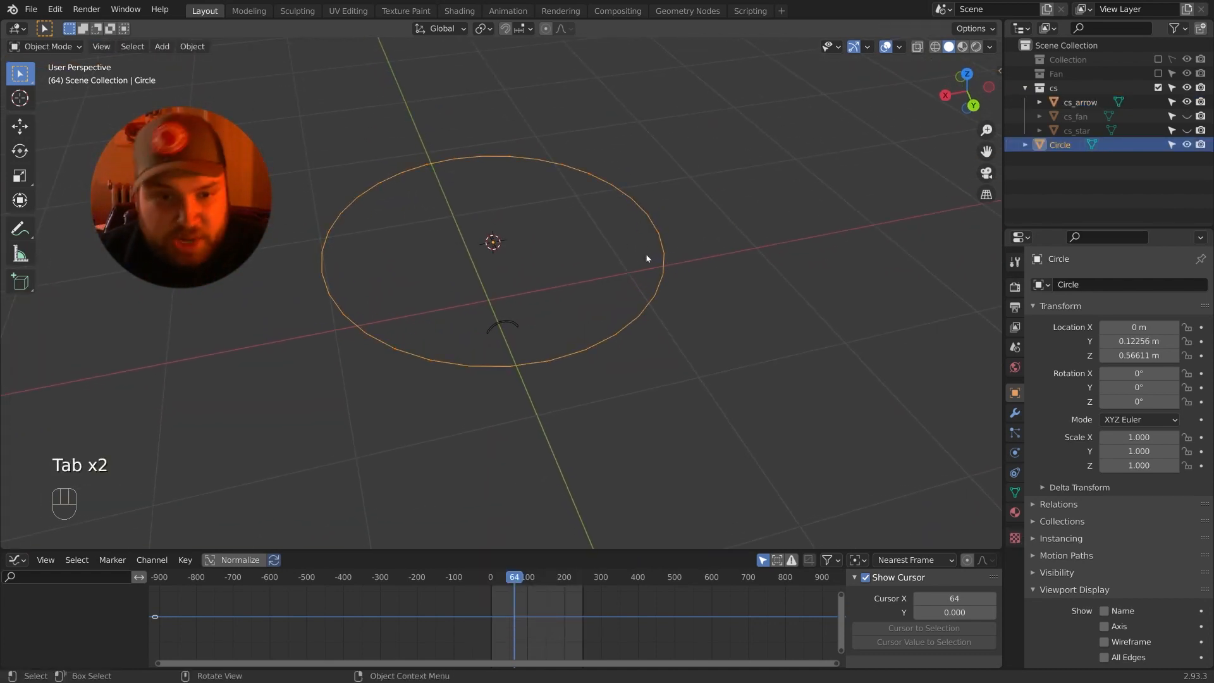
key(Delete)
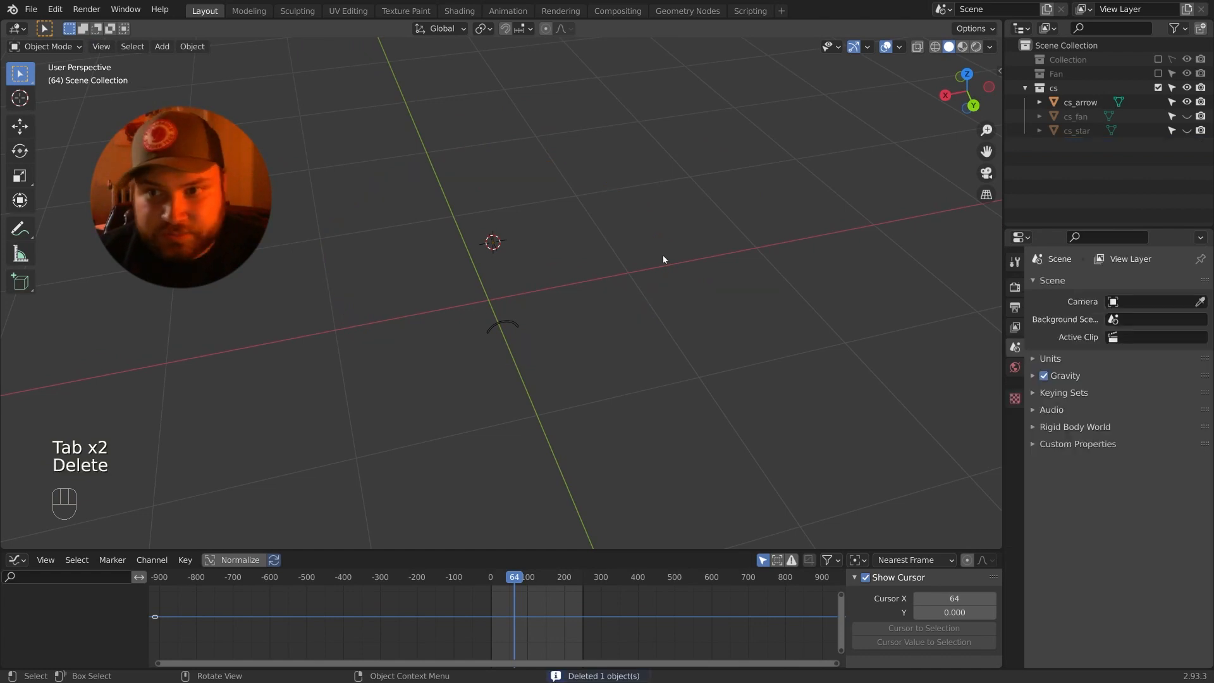
Examine the cs_fan shape on its own, and the cs_star shape on its own with the other shapes hidden.
ctrl+click(1186, 116)
middle_drag(632, 228, 701, 385)
middle_drag(778, 327, 658, 374)
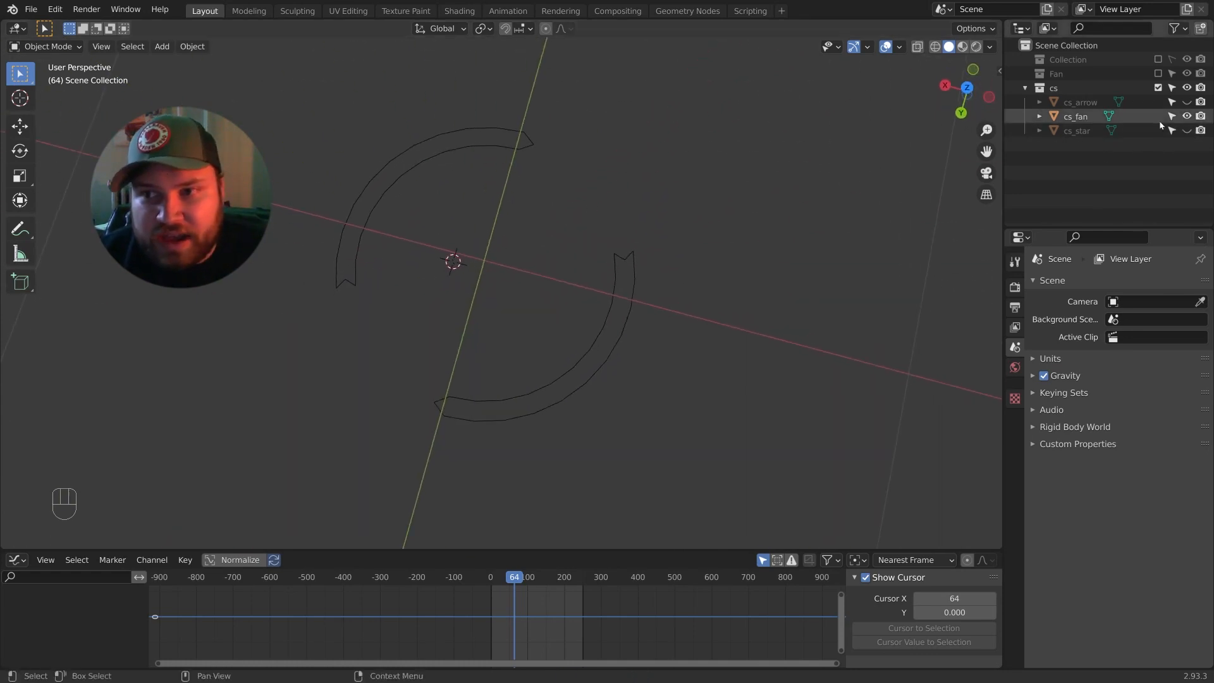
click(1187, 116)
click(1187, 131)
middle_drag(837, 244, 721, 237)
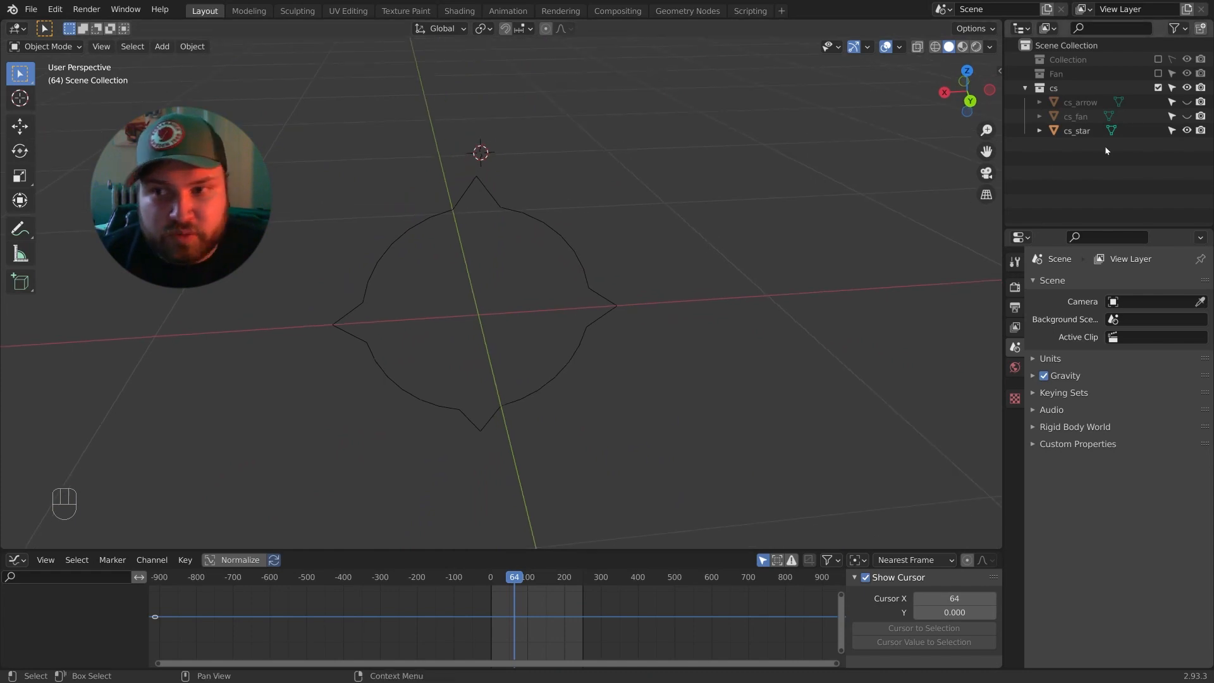
Hide cs_star, collapse the cs collection and enable the Fan collection.
click(1187, 131)
click(1027, 92)
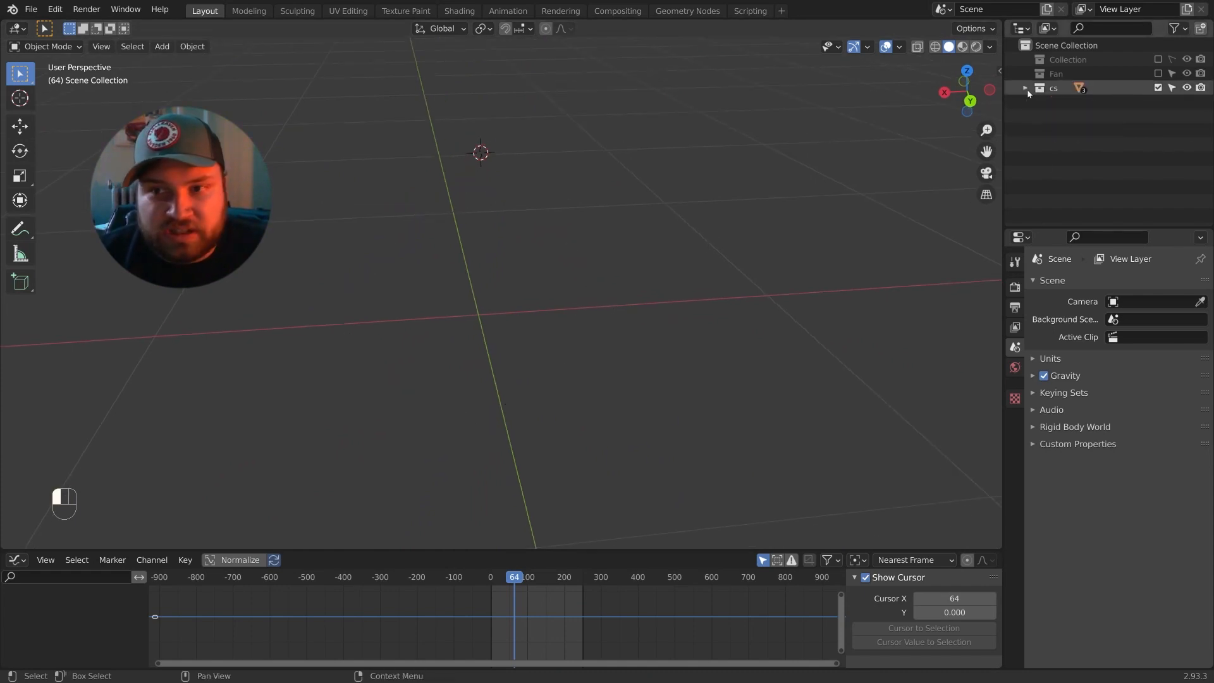
click(1158, 73)
middle_drag(768, 302, 532, 345)
scroll(779, 298, up, 2)
Select the Fan Rig armature and switch it to Pose Mode.
click(467, 351)
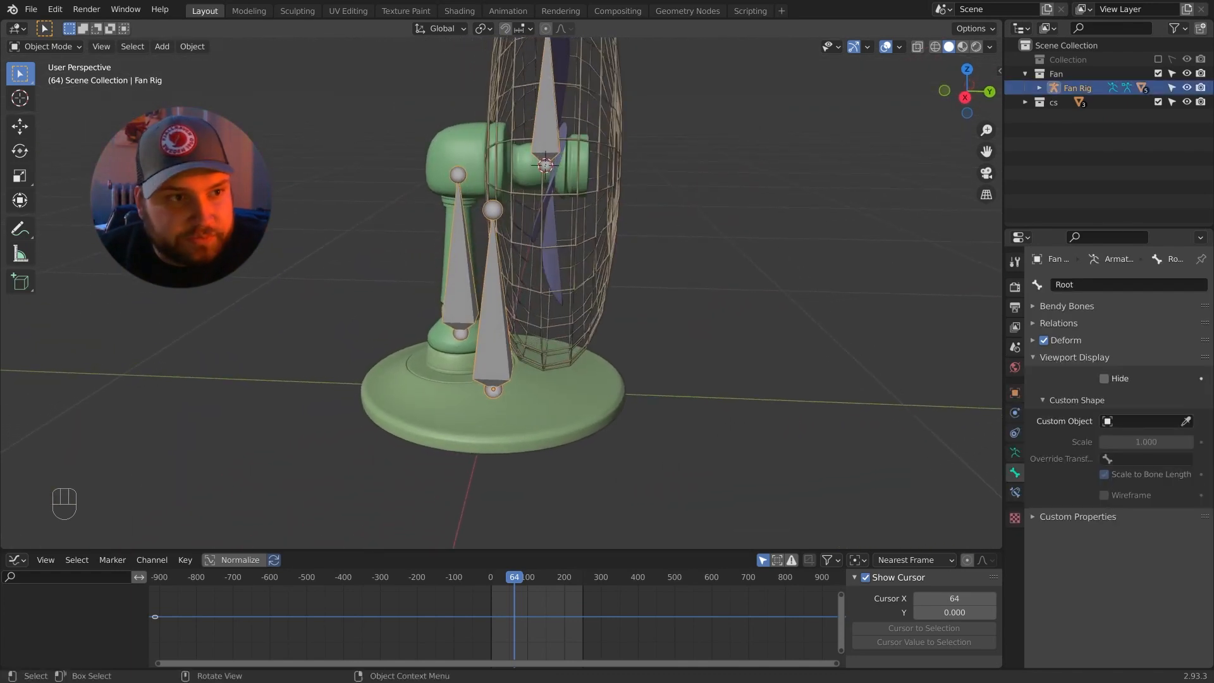
click(61, 47)
click(61, 94)
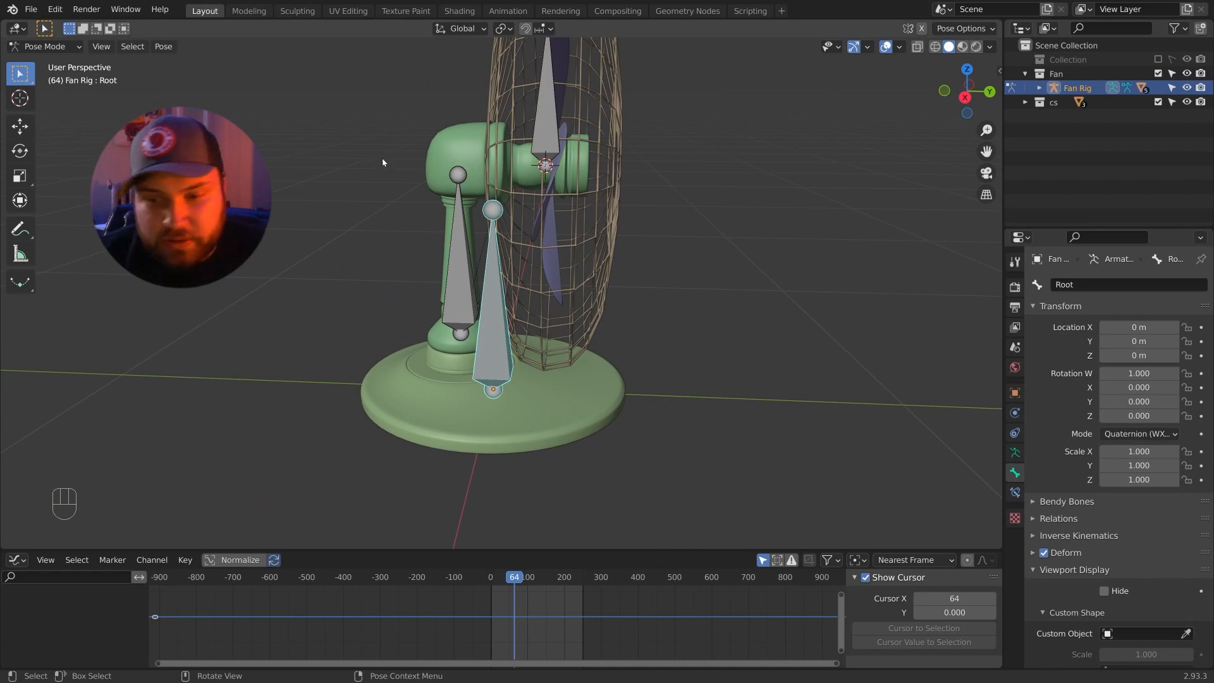
click(465, 285)
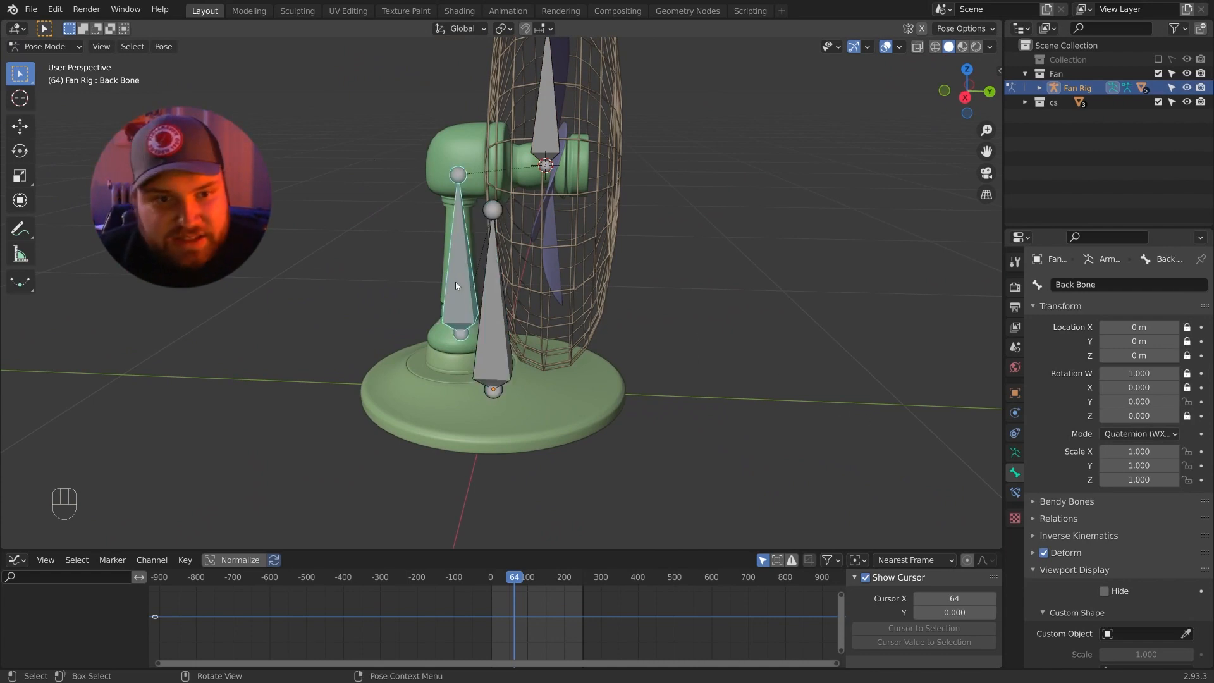
Assign cs_star as the custom shape object of the Root bone.
click(497, 320)
scroll(1071, 584, down, 2)
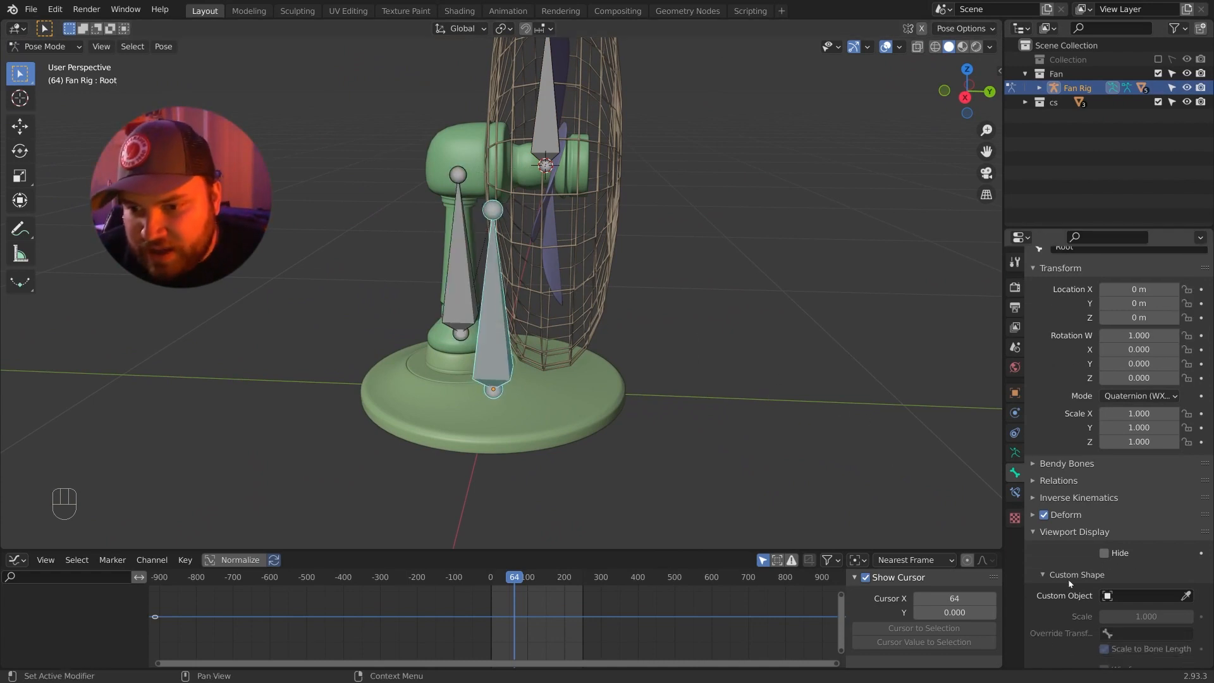
scroll(1062, 533, down, 4)
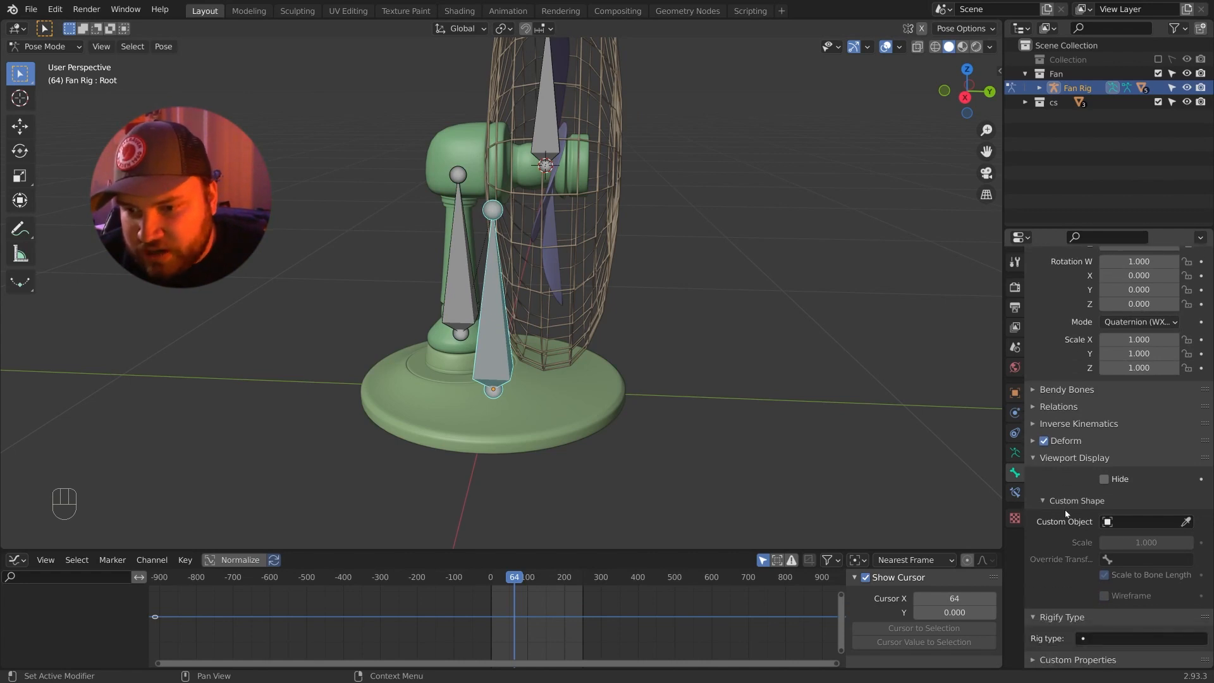
click(1049, 503)
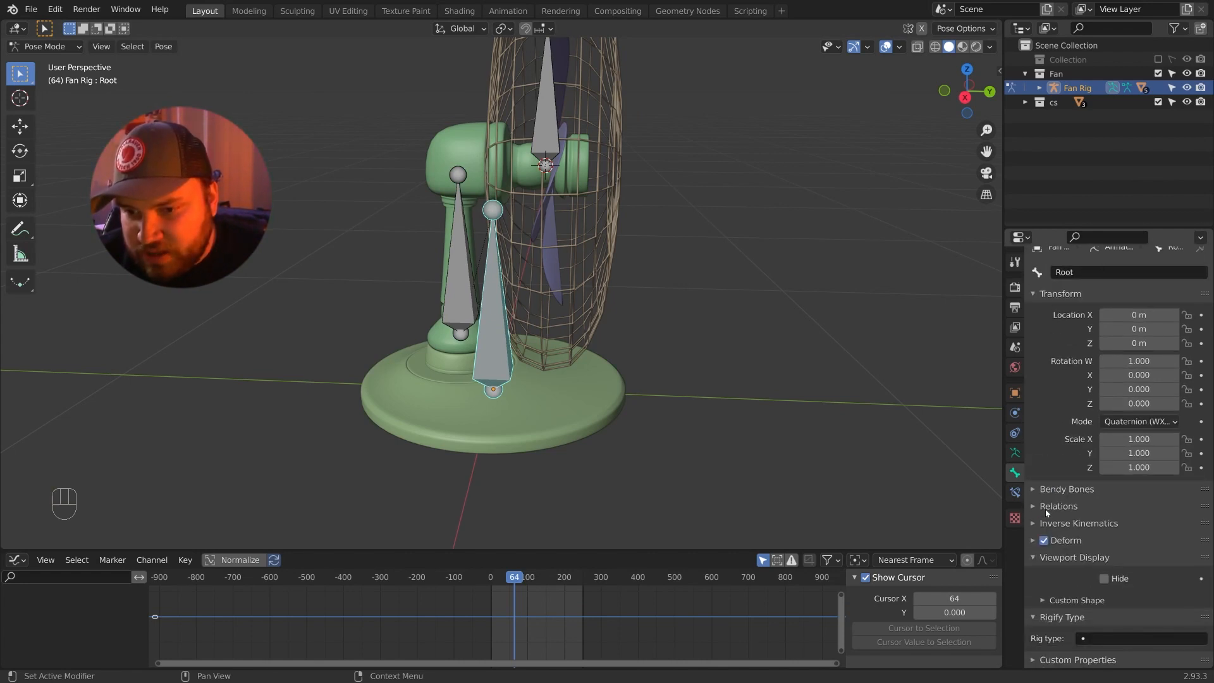
click(1050, 600)
scroll(1075, 588, down, 3)
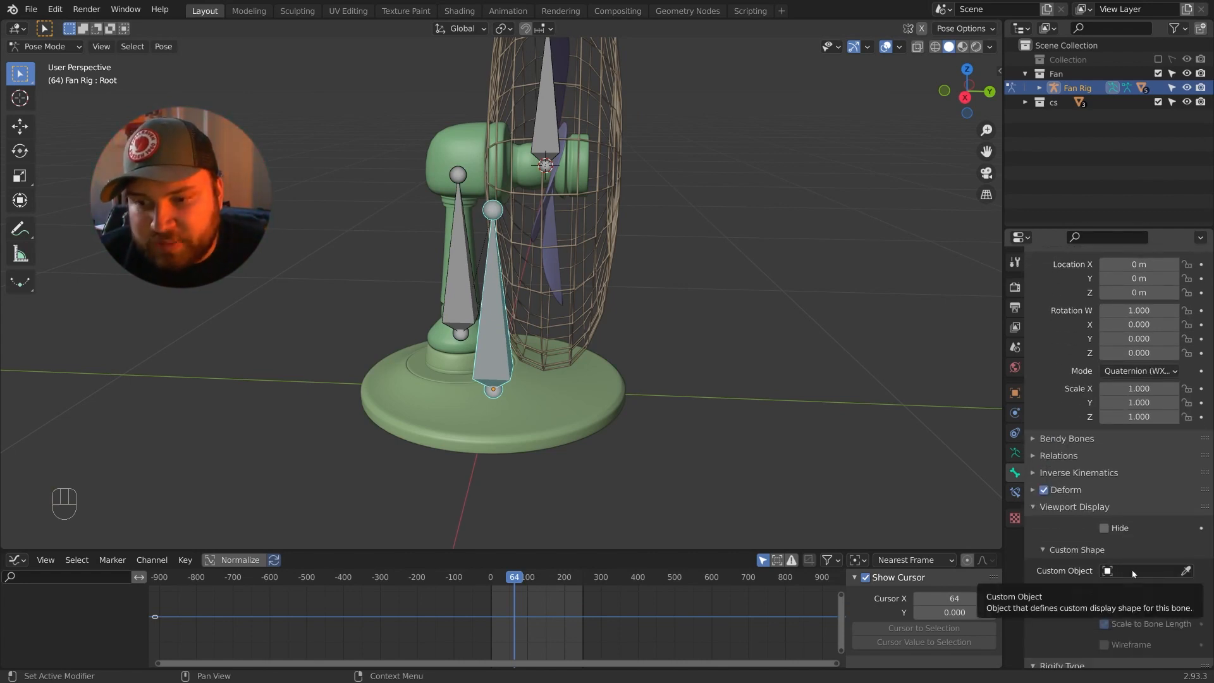
click(1132, 571)
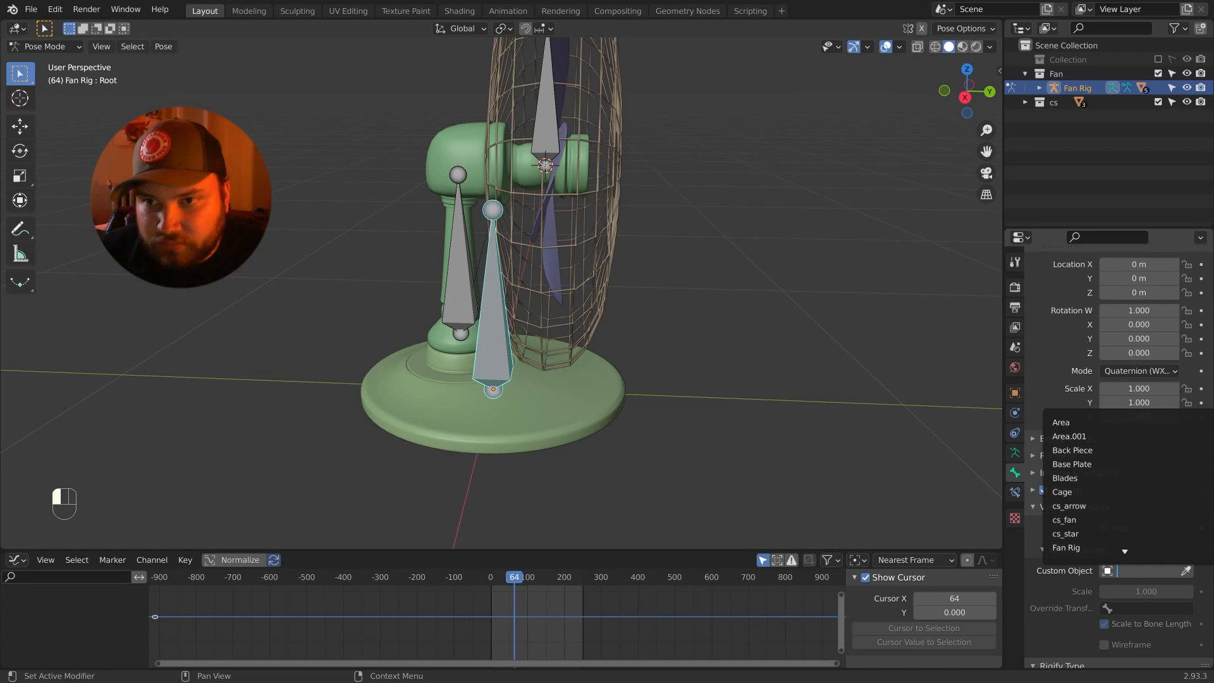
text(cs)
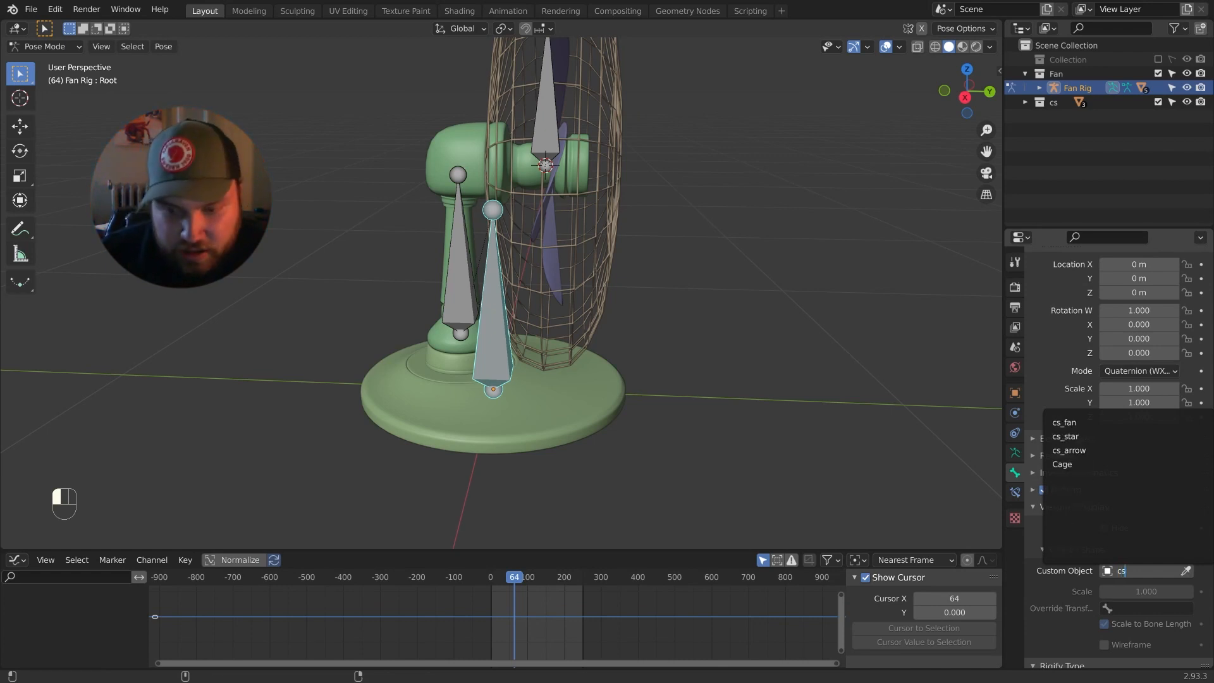
text(_)
key(Down)
key(Up)
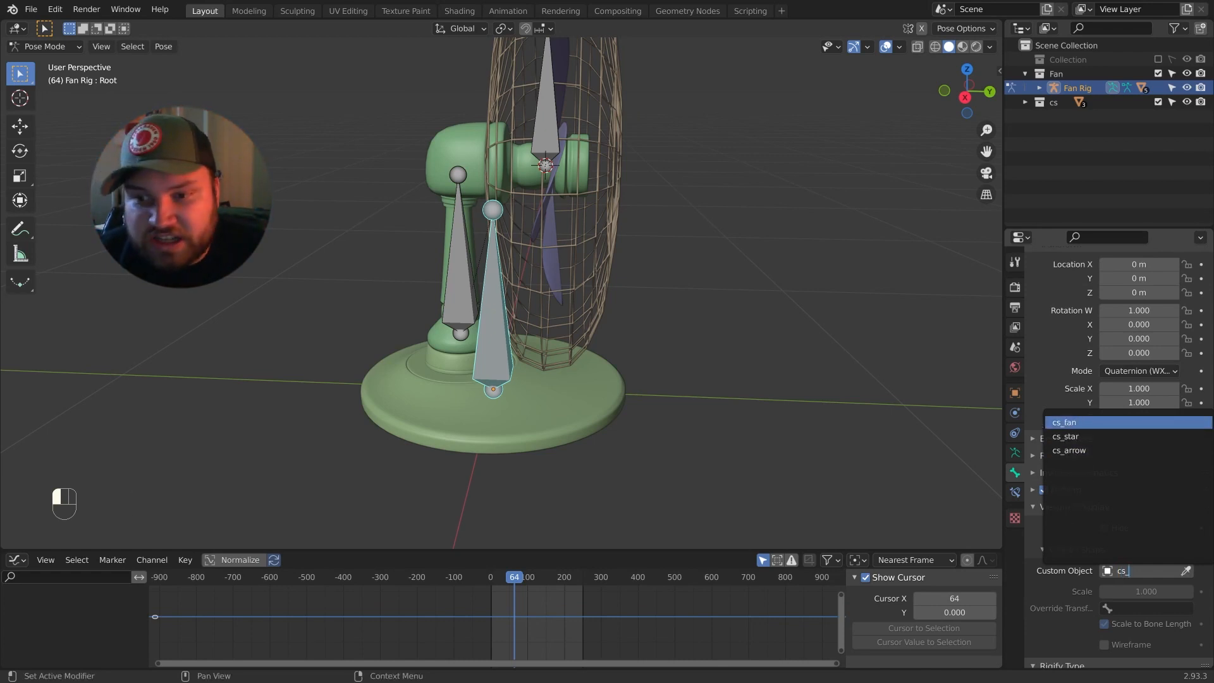
key(Down)
key(Down)
key(Up)
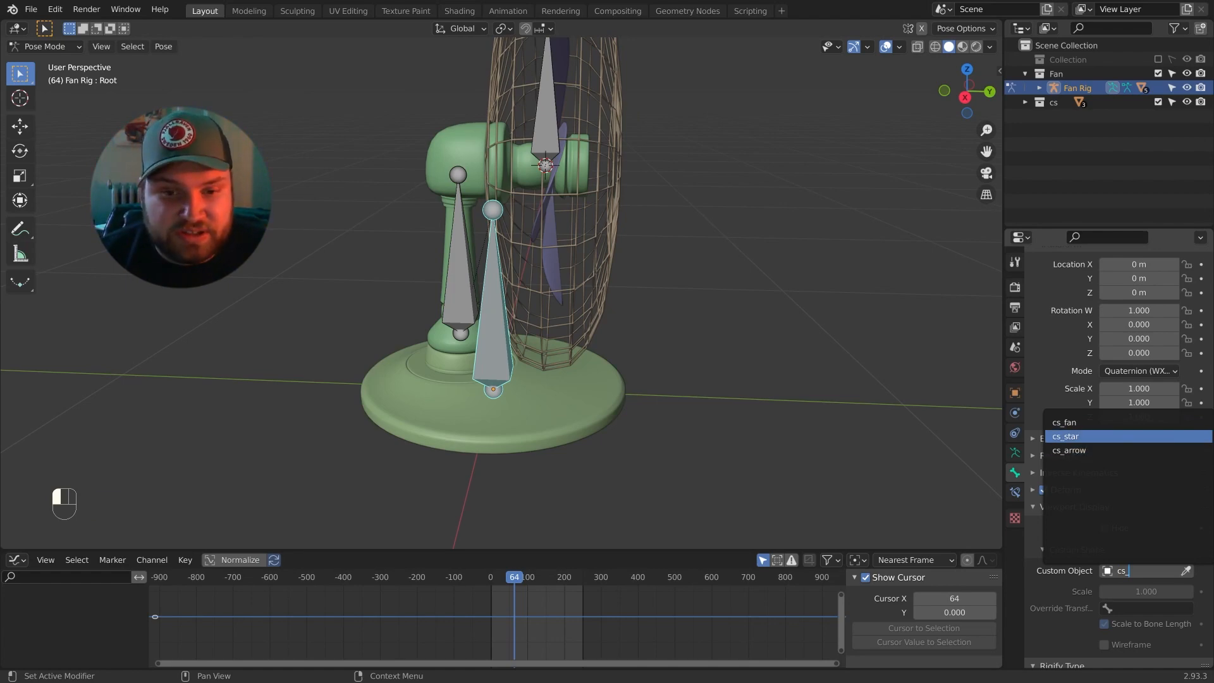
key(Return)
middle_drag(841, 395, 698, 374)
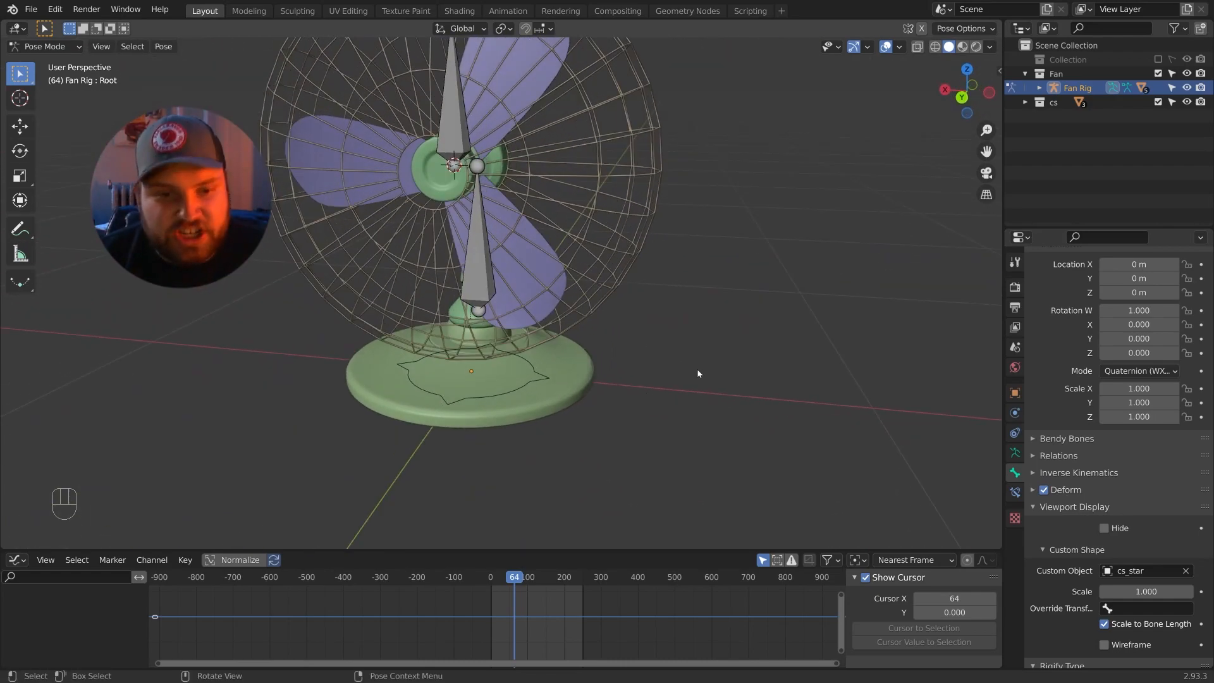
click(533, 382)
middle_drag(533, 382, 638, 369)
Assign cs_arrow as the custom shape object of the Back Bone along the fan's neck.
click(522, 302)
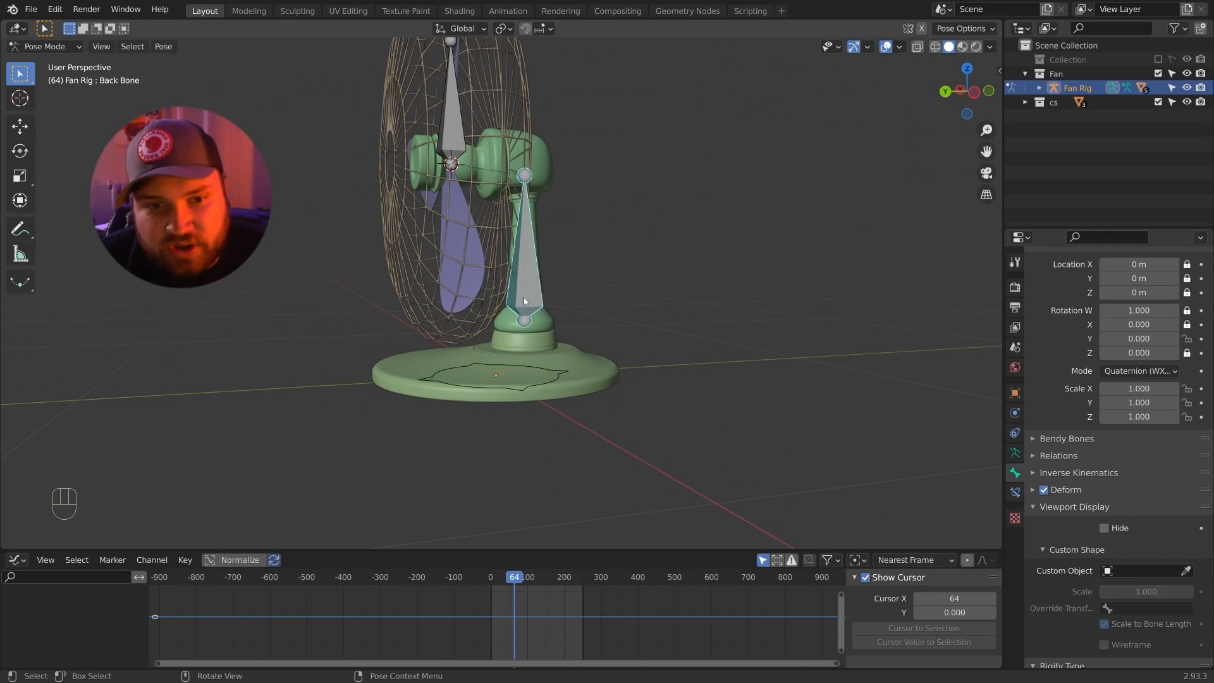
middle_drag(563, 325, 610, 361)
click(1138, 571)
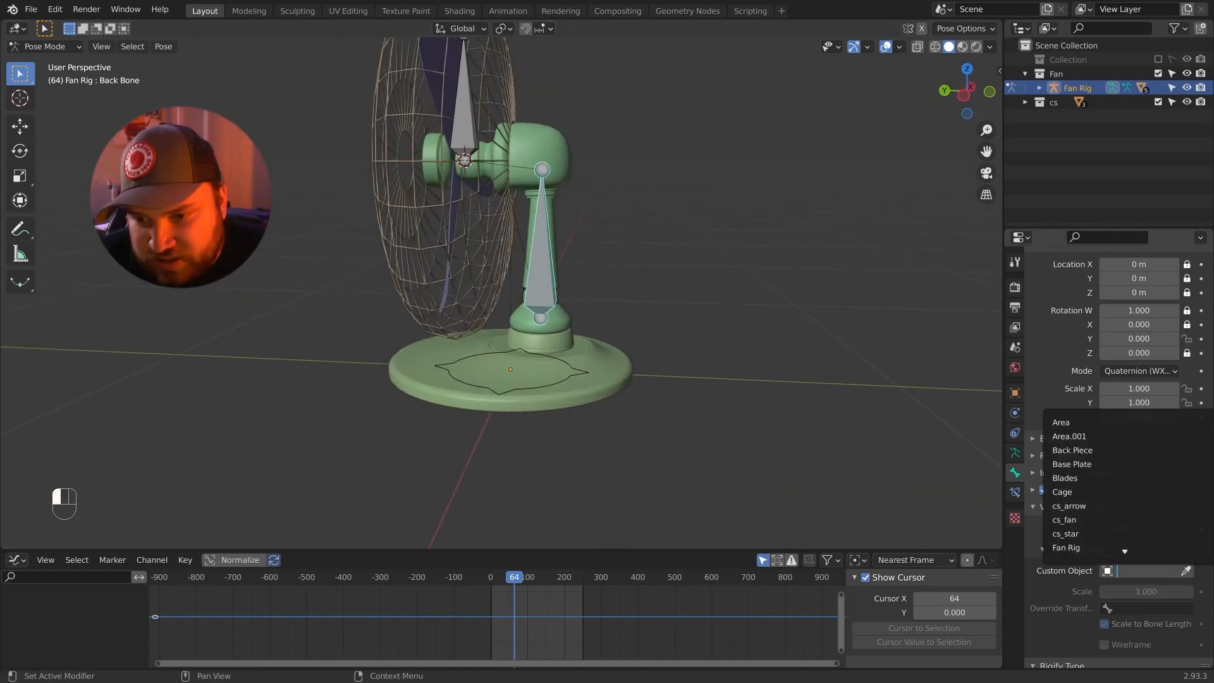
text(cs)
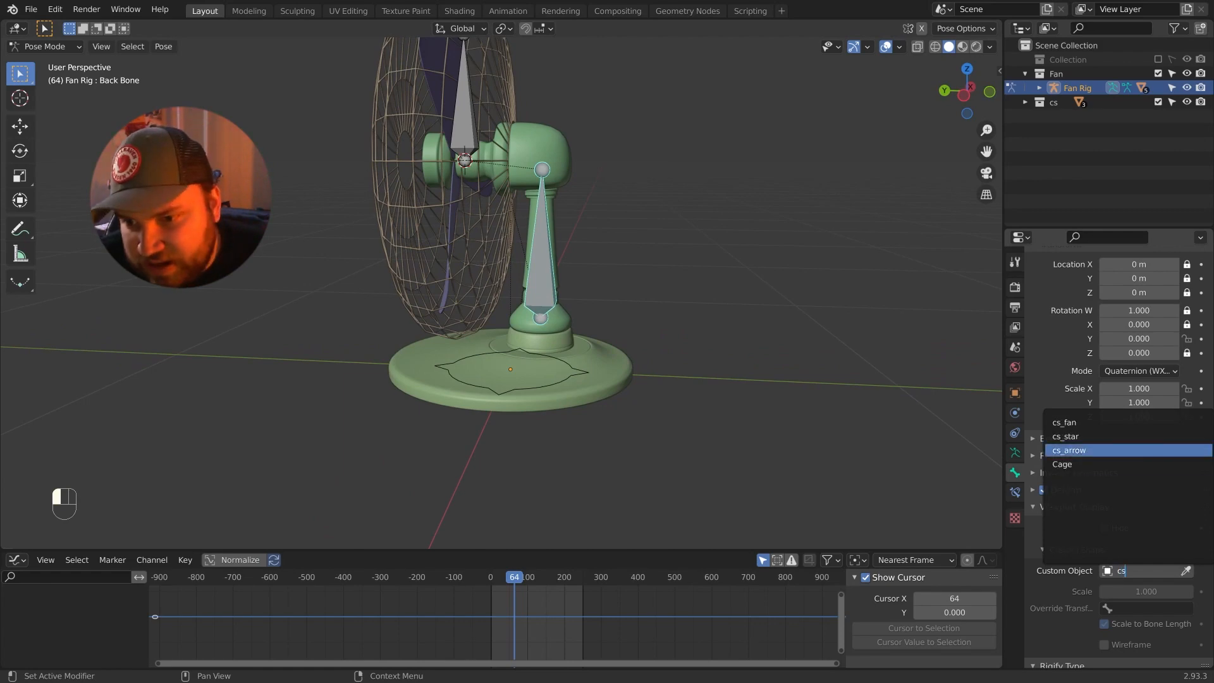
click(1094, 448)
middle_drag(782, 380, 609, 306)
scroll(731, 441, up, 4)
scroll(768, 408, down, 4)
scroll(645, 354, down, 4)
Assign cs_fan as the custom shape object of the Fan Bone at the blade hub.
click(491, 133)
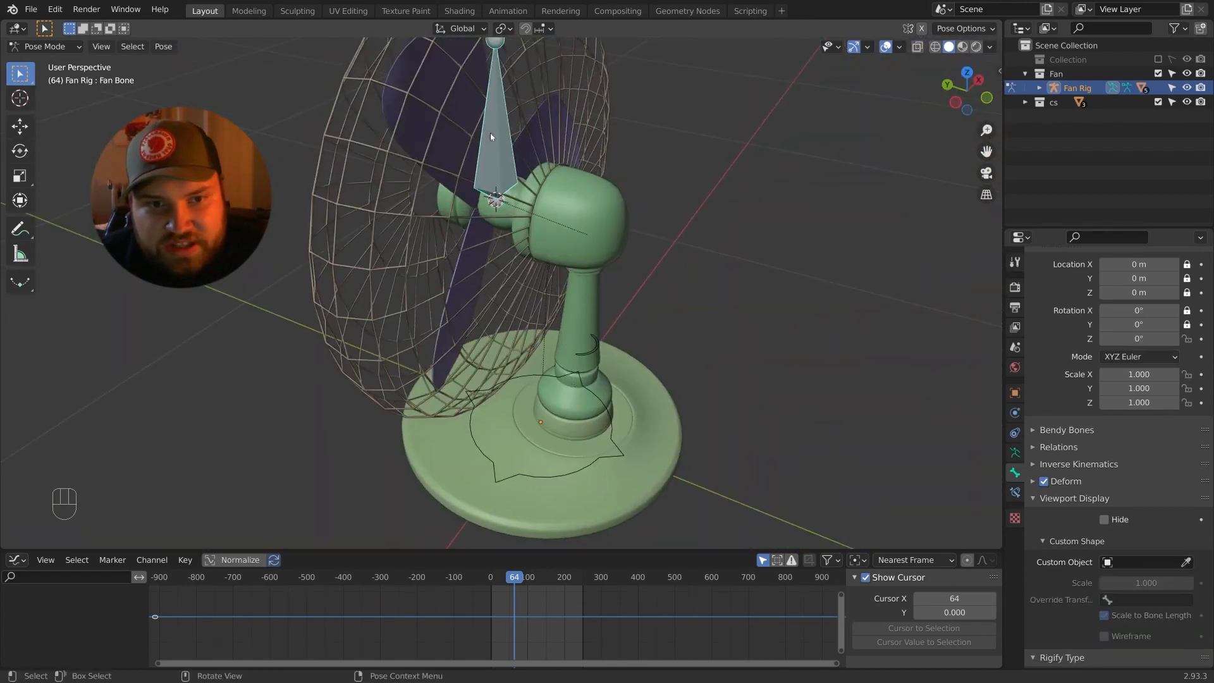
middle_drag(491, 133, 633, 158)
click(1144, 557)
text(cs)
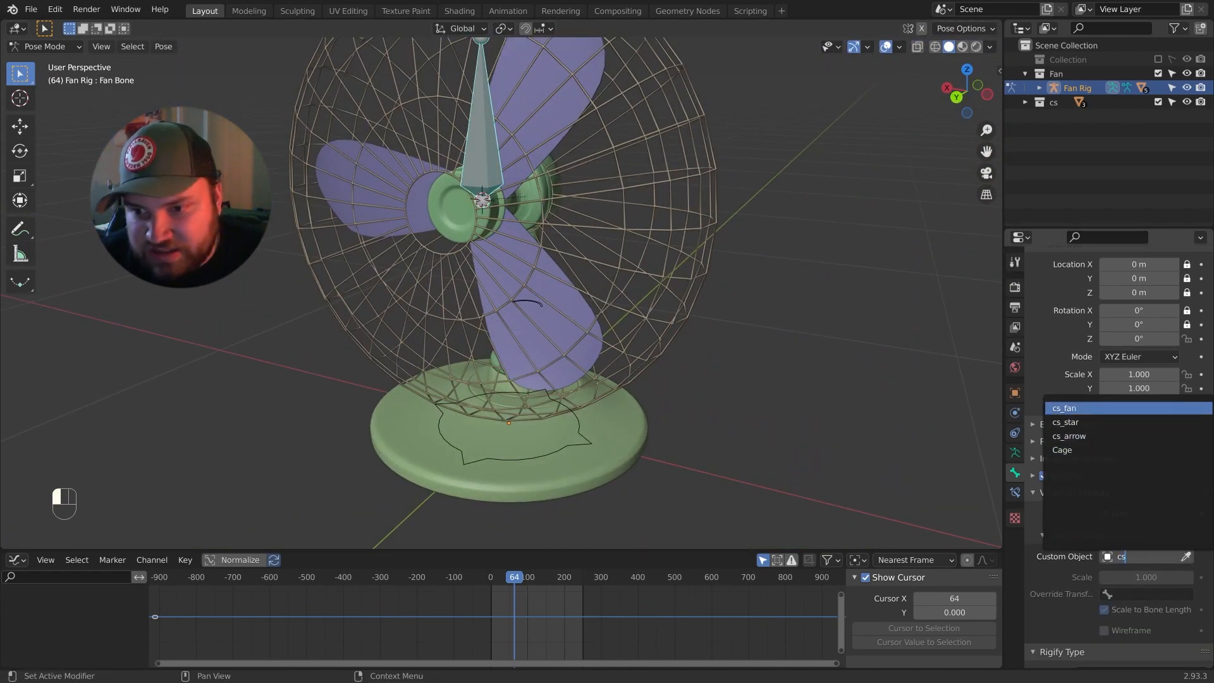
click(1094, 410)
middle_drag(977, 419, 710, 374)
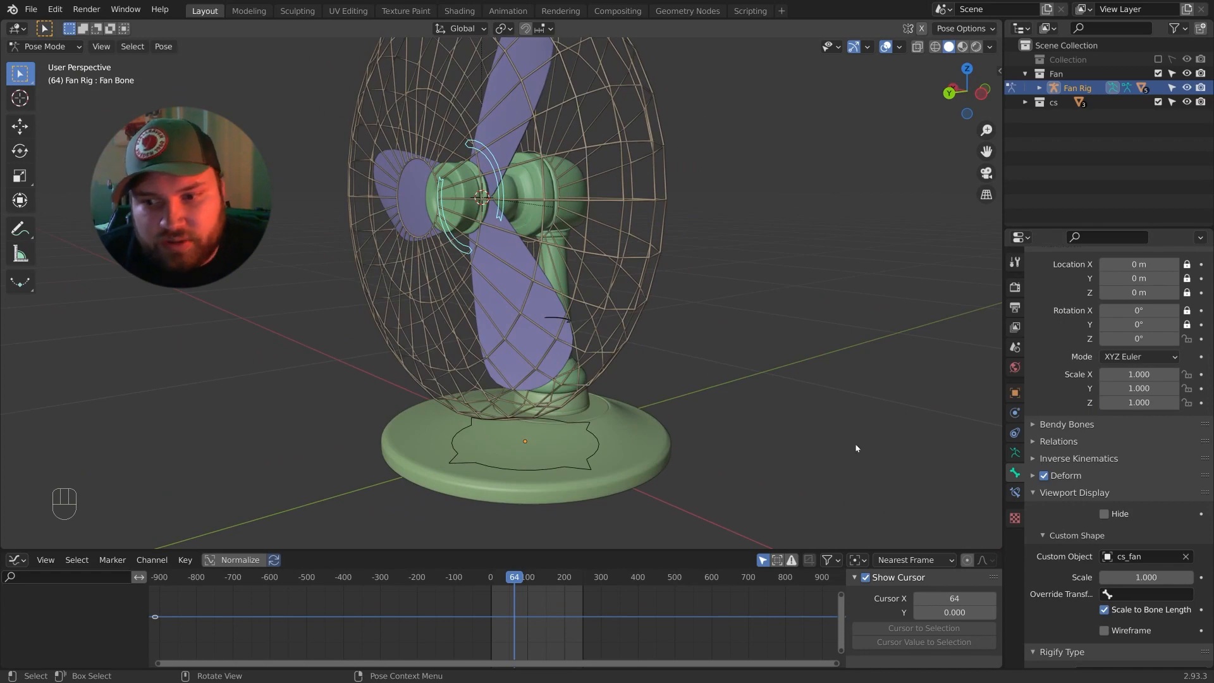
Turn off Scale to Bone Length for the custom shapes of the Fan Bone, Back Bone and Root bone.
click(1105, 610)
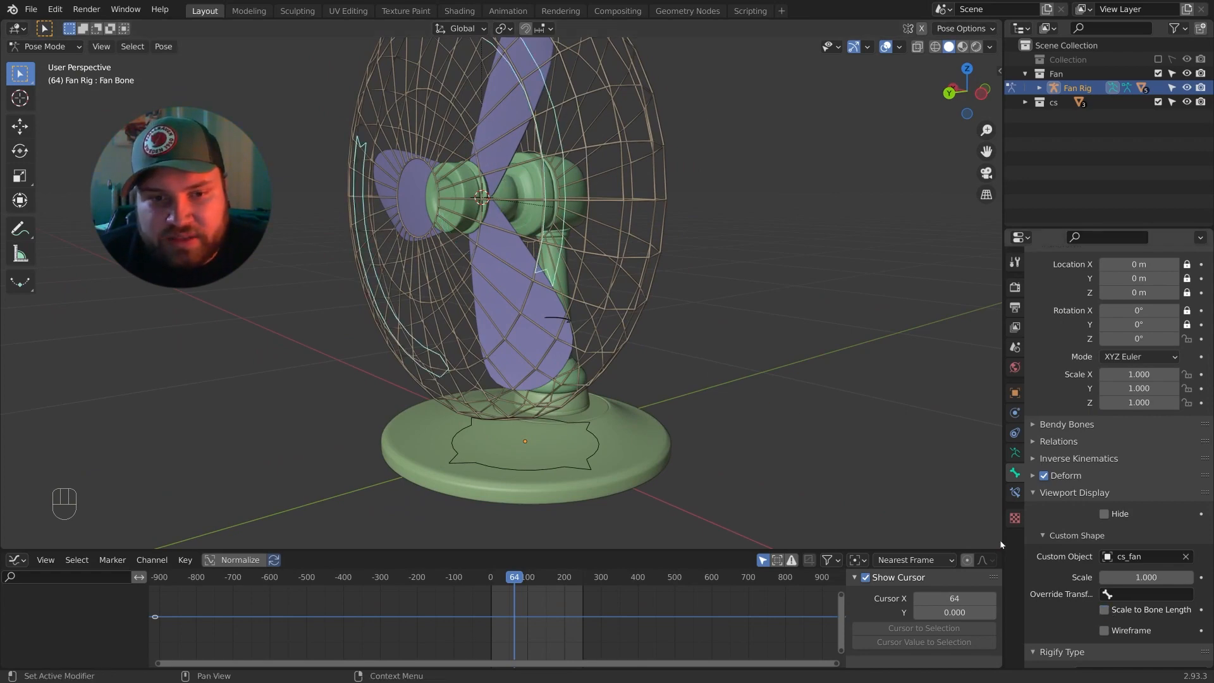
middle_drag(1001, 544, 616, 334)
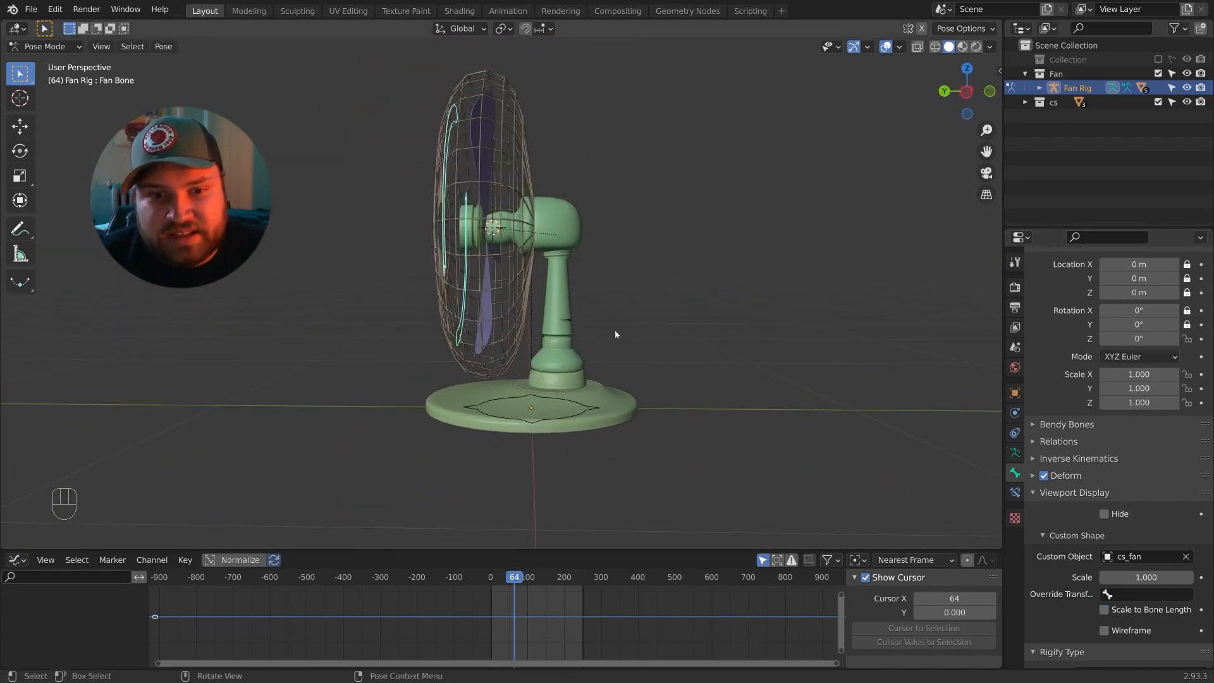
click(565, 320)
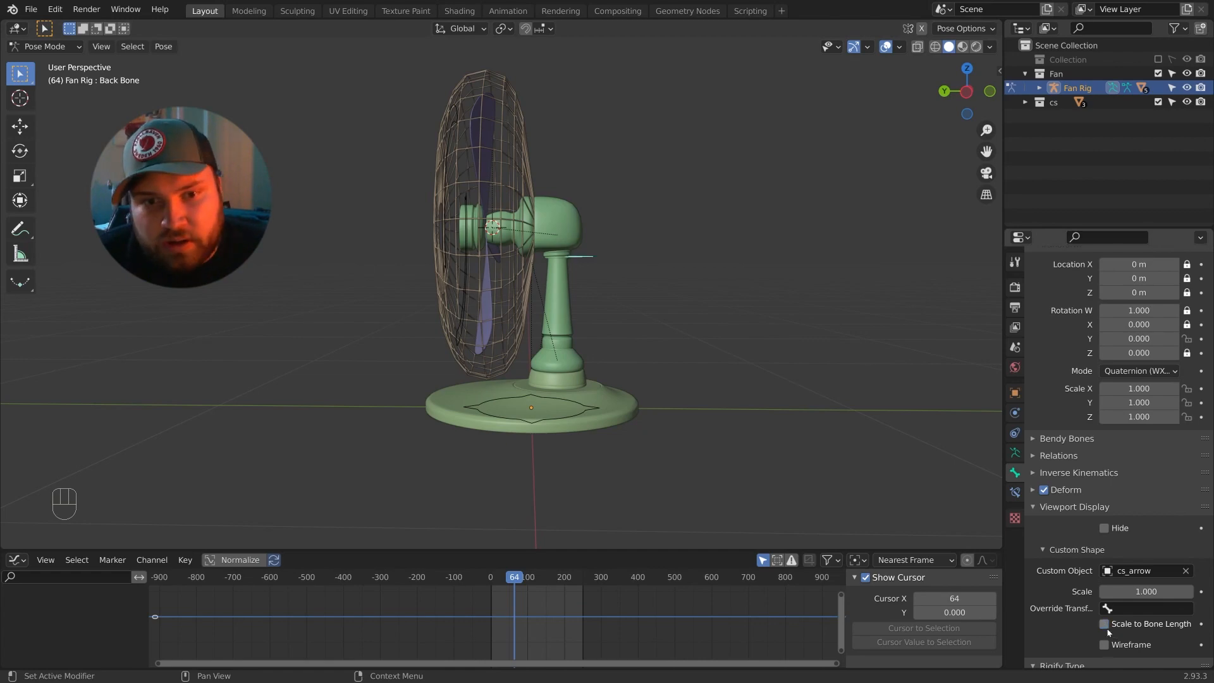
click(1106, 625)
middle_drag(620, 383, 657, 385)
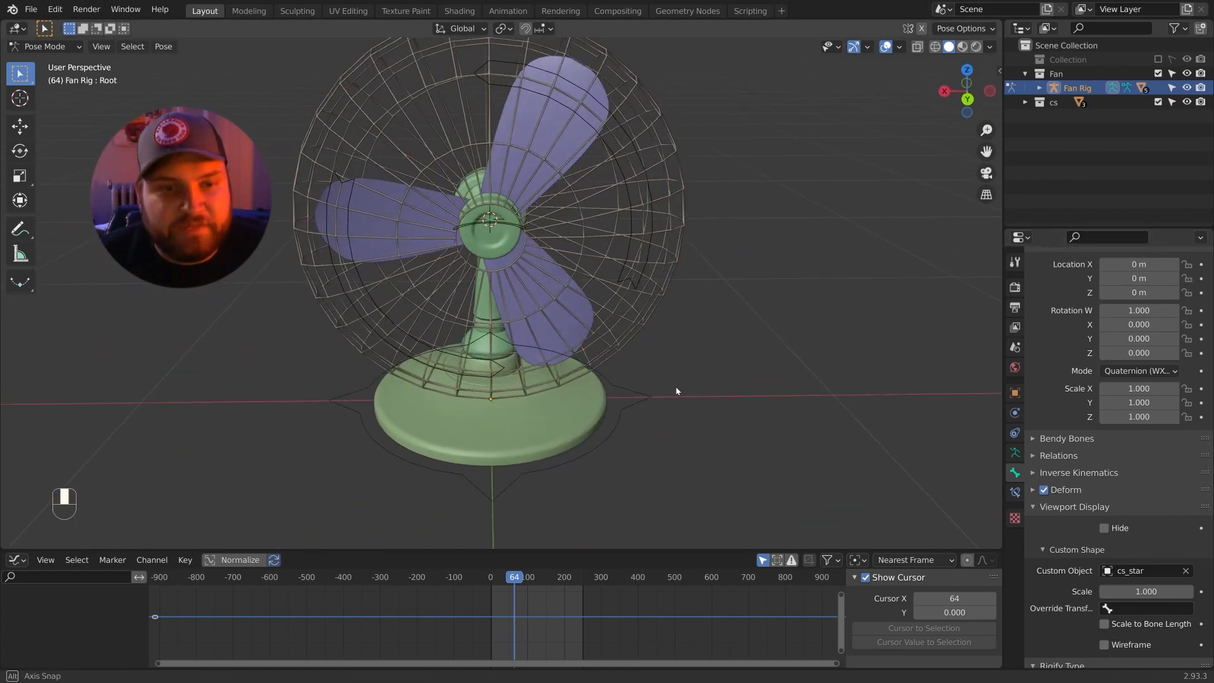
Expand the cs collection, then unhide and select the cs_star object.
click(1025, 102)
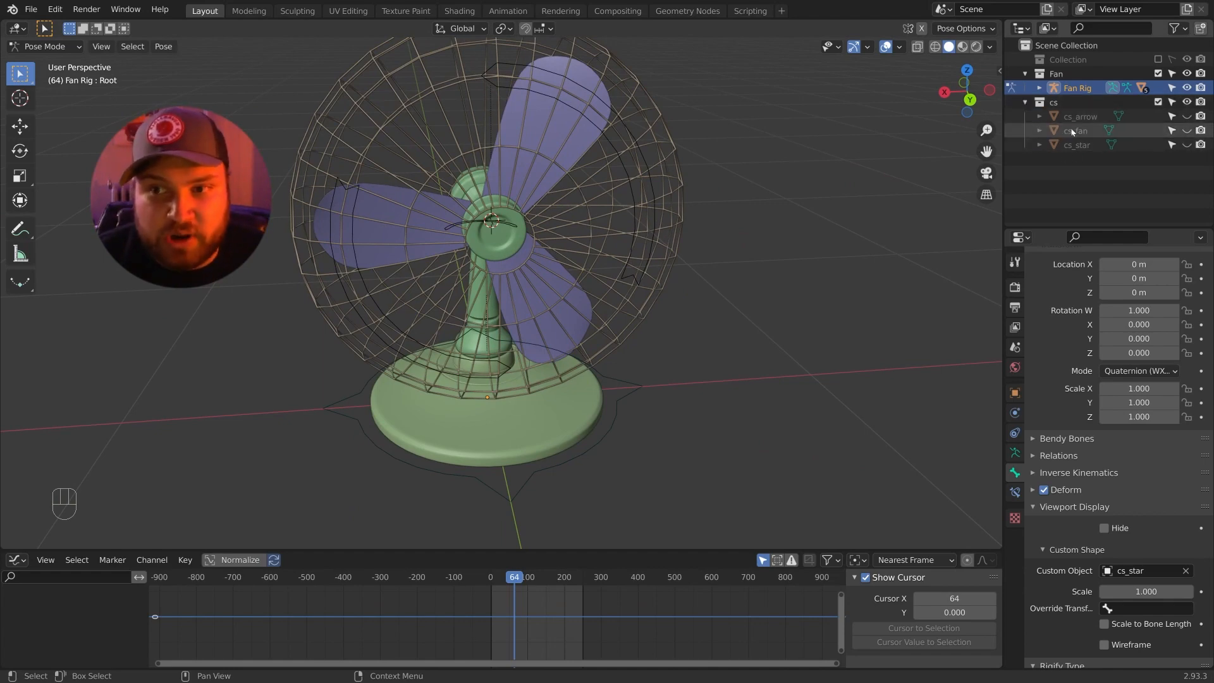
middle_drag(741, 286, 600, 443)
click(637, 442)
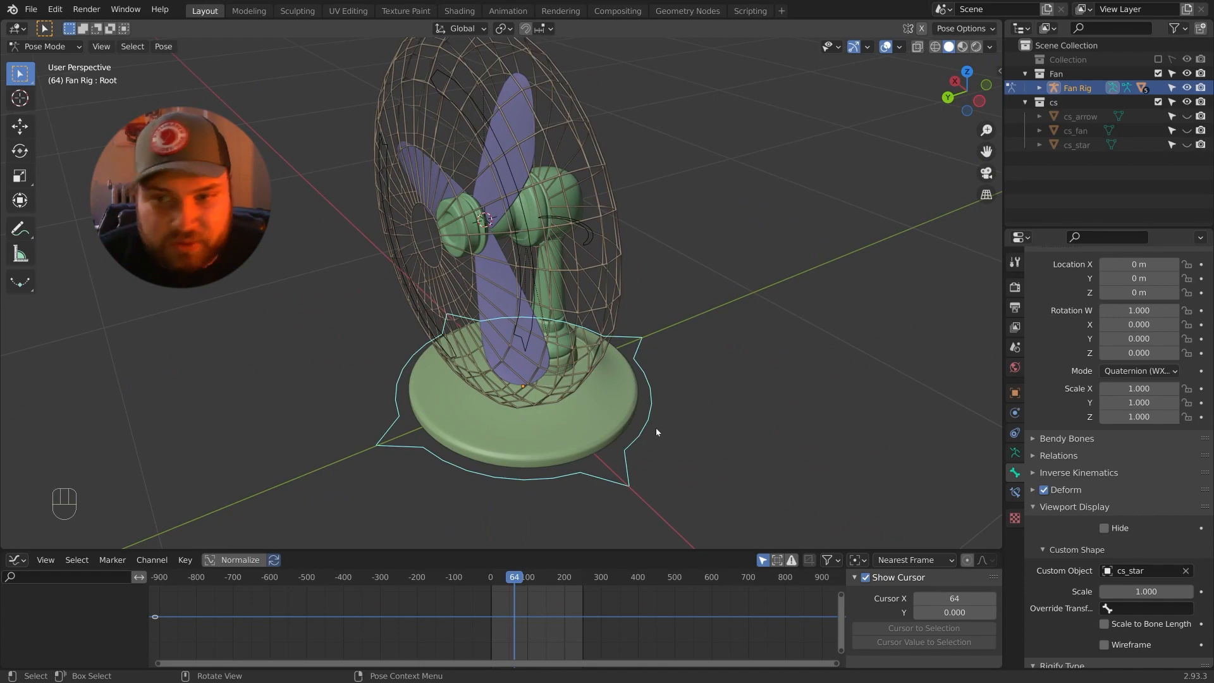
click(1187, 144)
click(1076, 145)
middle_drag(667, 433, 696, 423)
Try moving the cs_star mesh in Edit Mode, cancel each move and return to Object Mode.
key(Tab)
key(g)
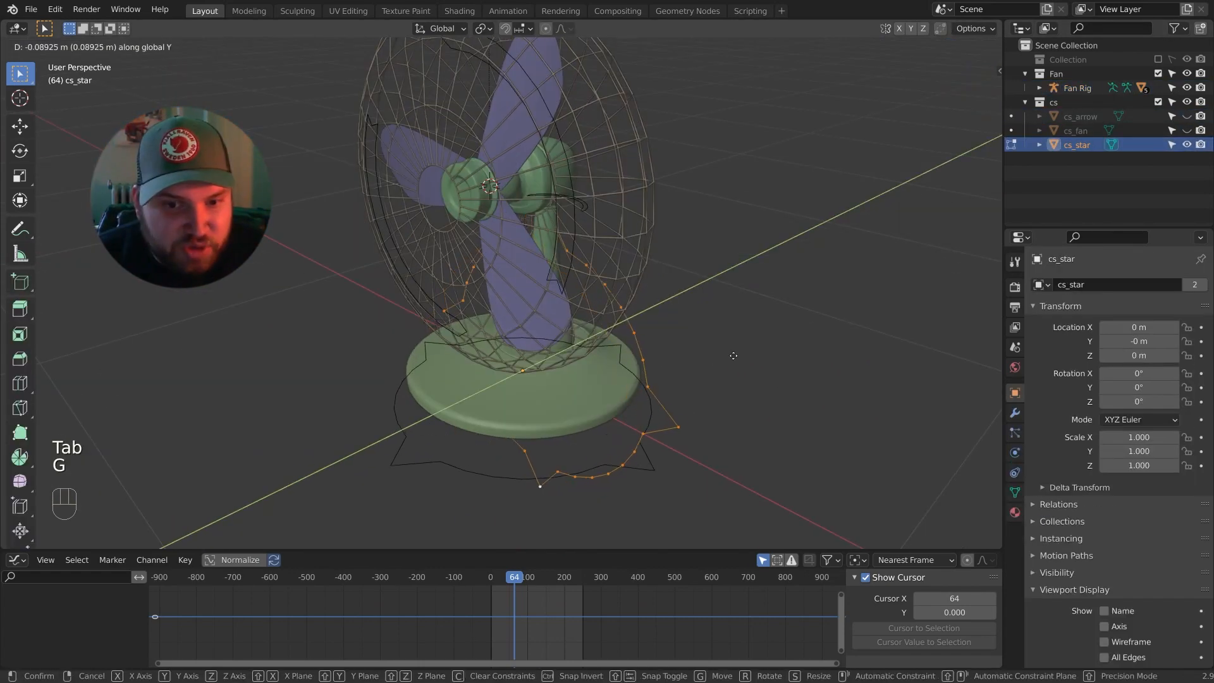
right_click(715, 364)
middle_drag(715, 364, 692, 349)
key(g)
right_click(661, 347)
key(g)
right_click(639, 347)
key(g)
right_click(657, 347)
key(Tab)
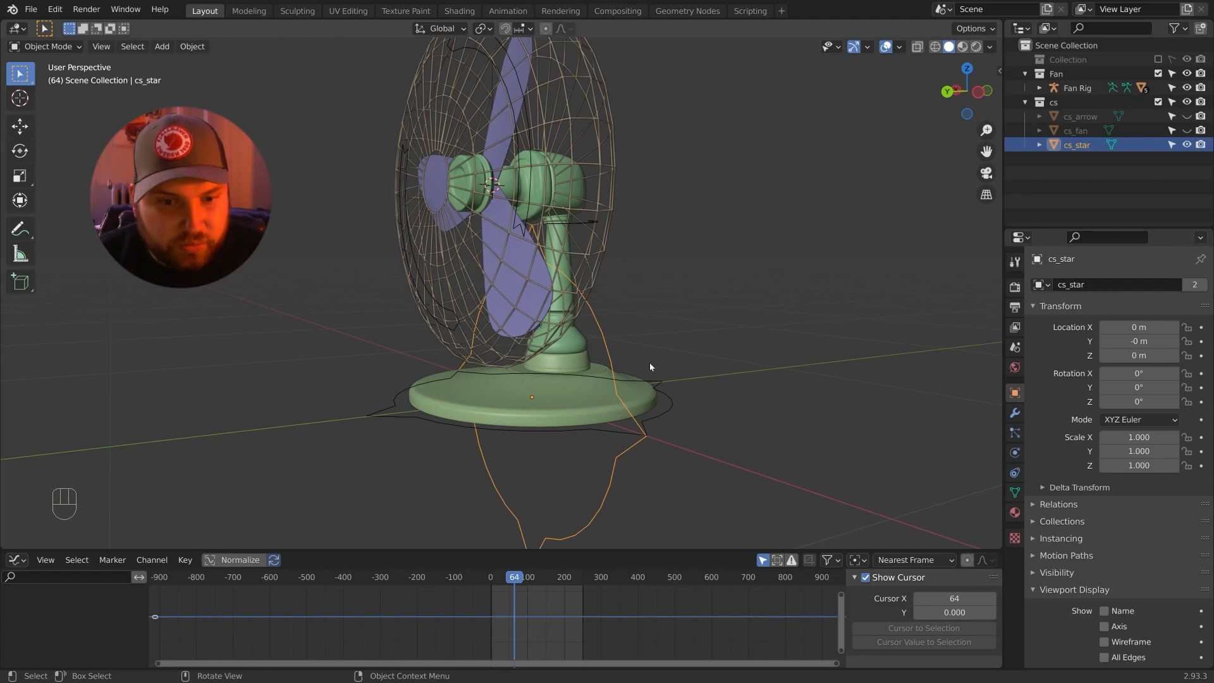
Rotate the cs_star mesh flat around the fan's base in Edit Mode, then hide cs_star and select the rig.
middle_drag(650, 363, 602, 296)
scroll(653, 373, down, 3)
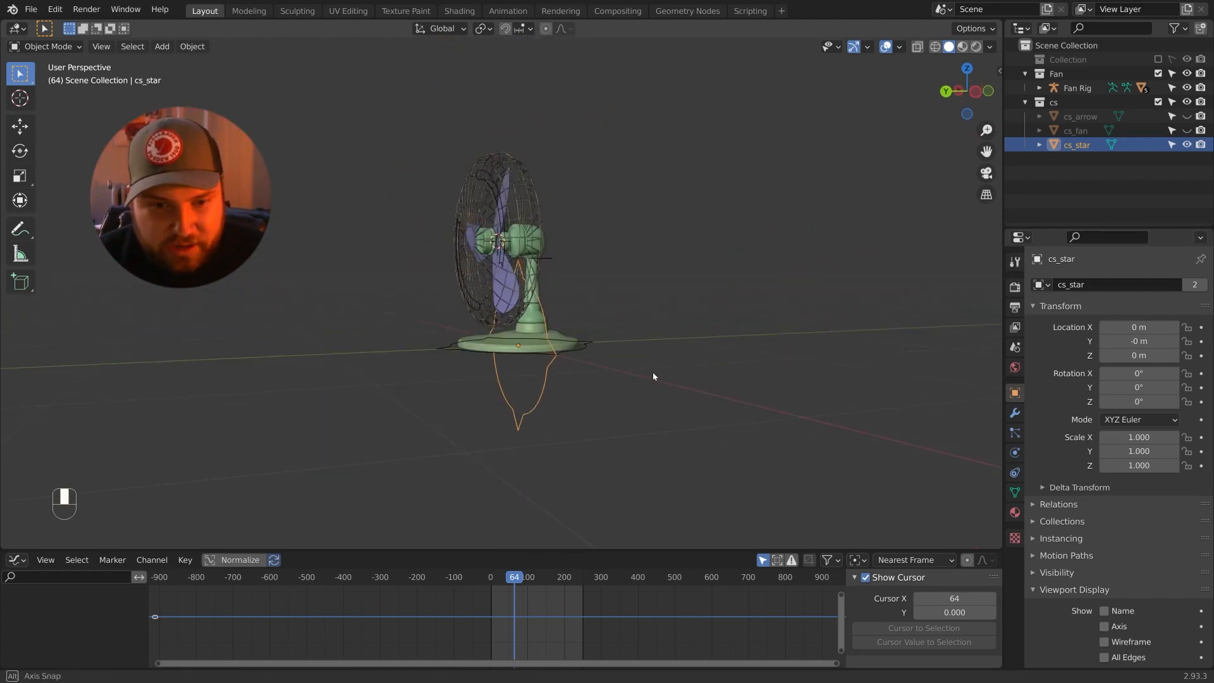
key(Tab)
middle_drag(653, 374, 717, 336)
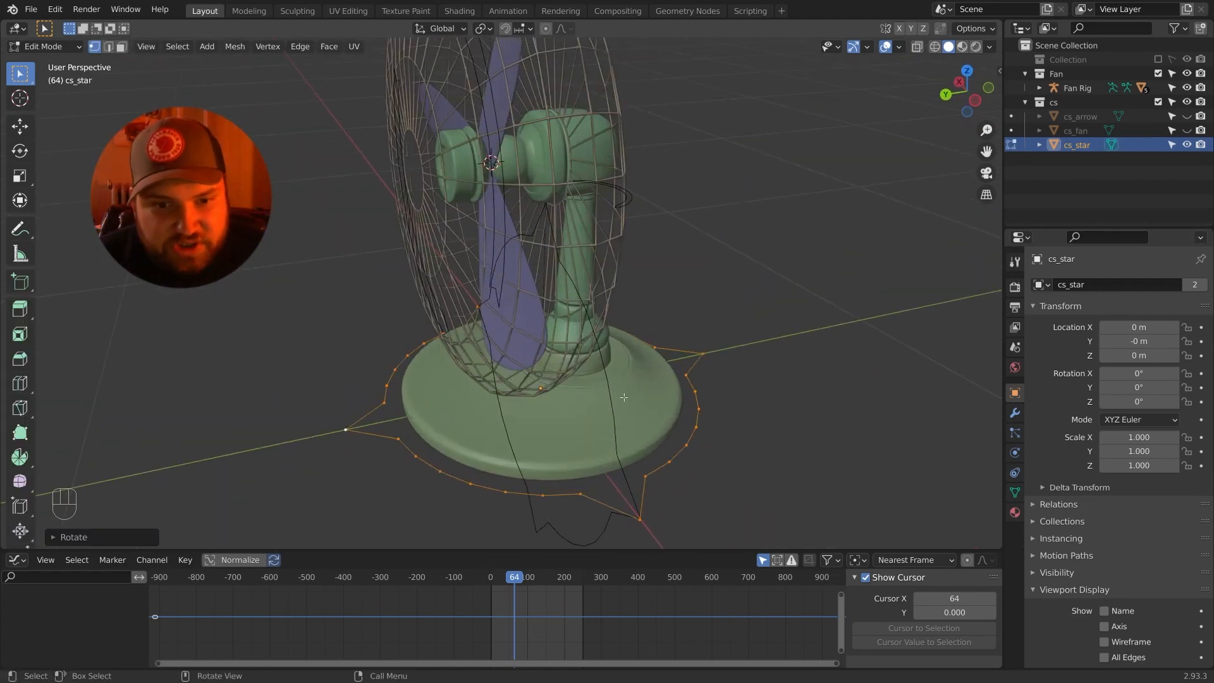
key(Tab)
click(1187, 145)
middle_drag(791, 303, 669, 413)
scroll(705, 417, down, 2)
click(650, 389)
scroll(670, 413, up, 3)
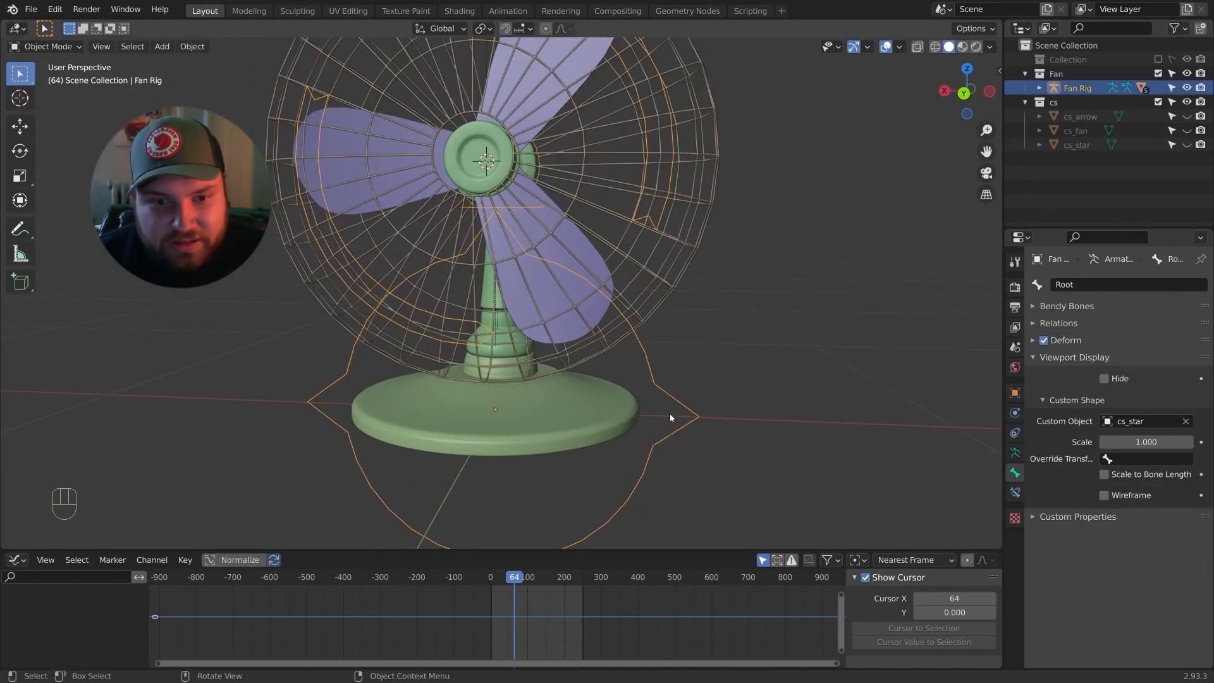
Rotate the unhidden cs_star mesh 90° about the global X axis in Edit Mode and return to Object Mode.
click(1081, 145)
middle_drag(704, 390, 737, 355)
key(Tab)
text(r)
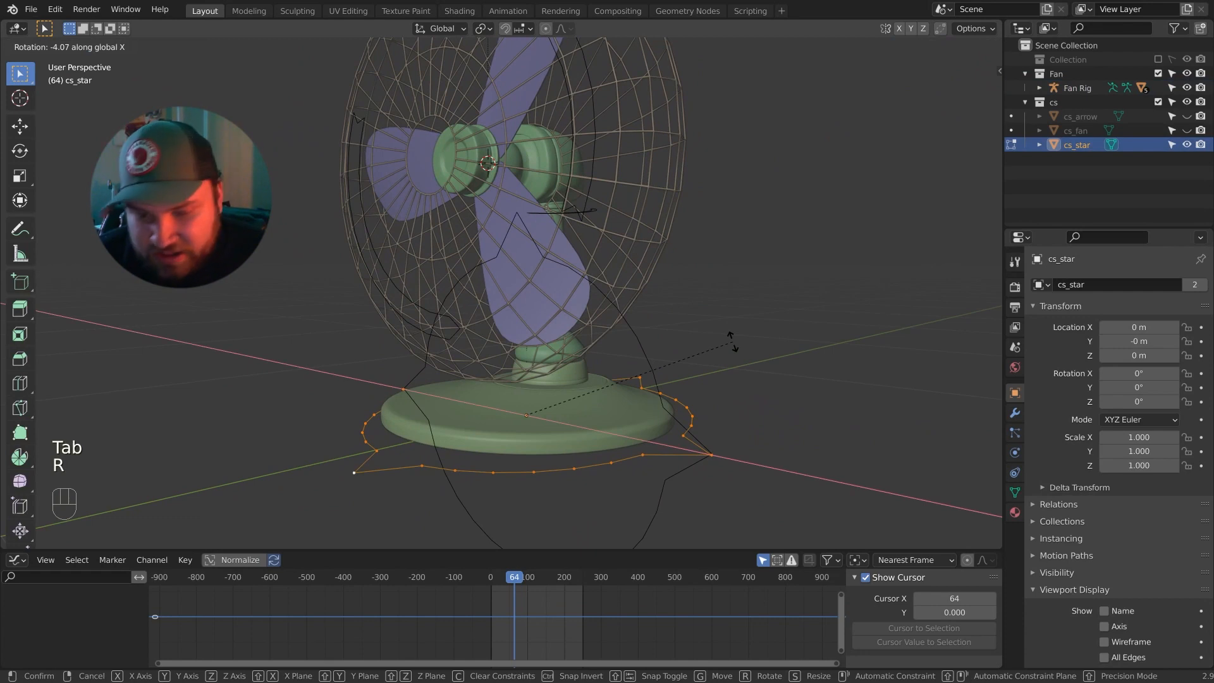
text(90)
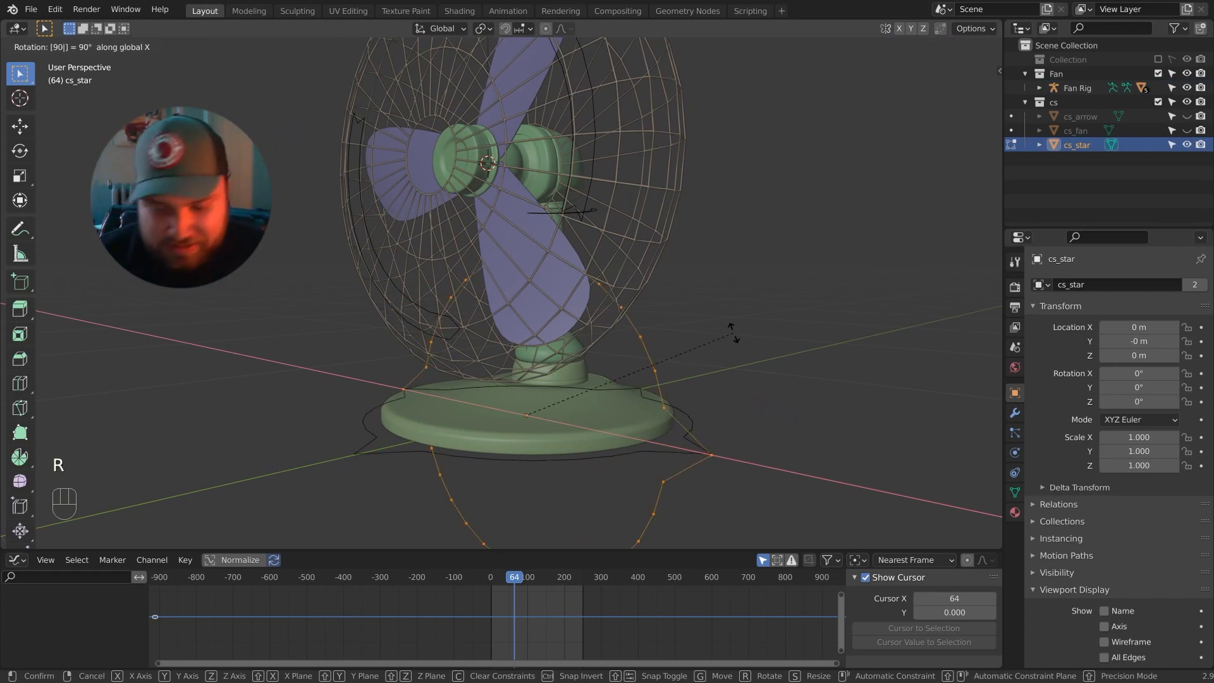
key(Return)
key(Tab)
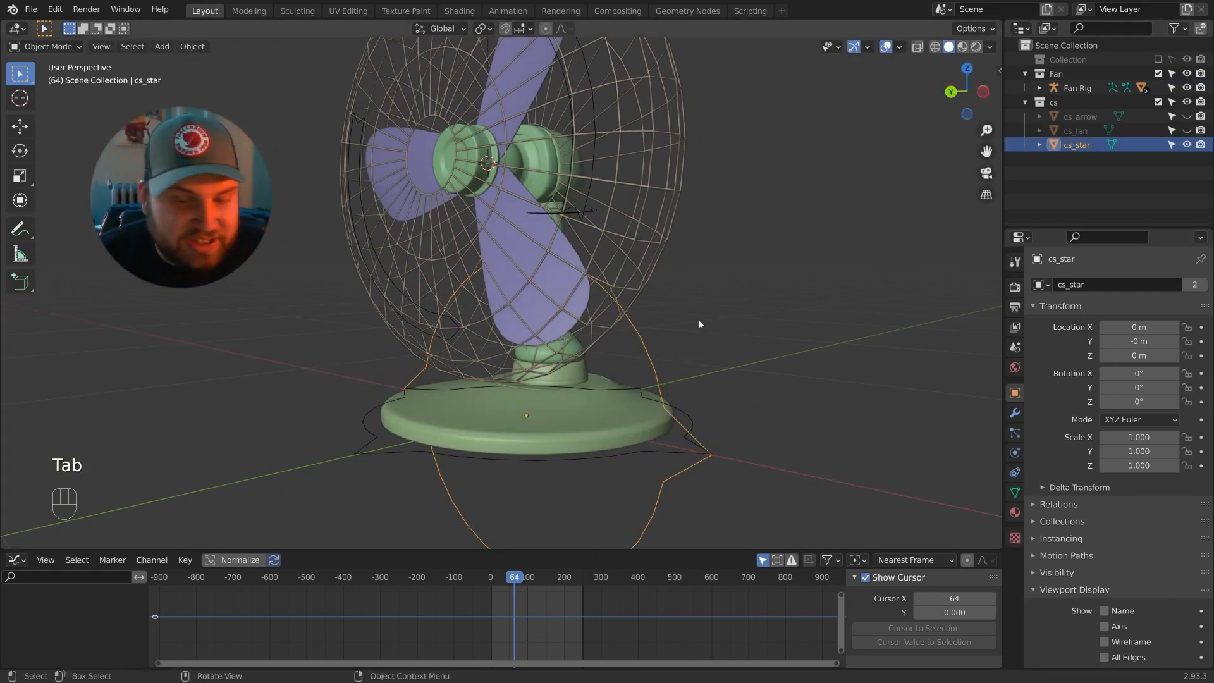
Hide cs_star and the cs collection, and select the Fan Rig armature.
click(1187, 145)
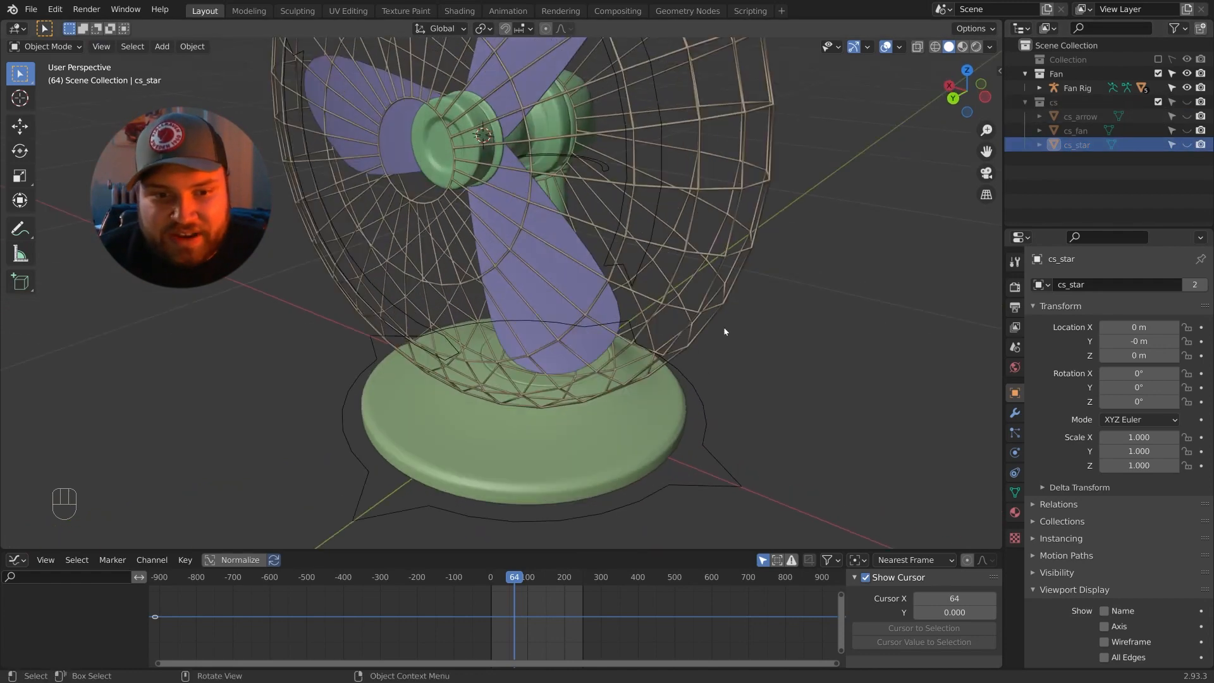
click(710, 426)
scroll(715, 409, down, 3)
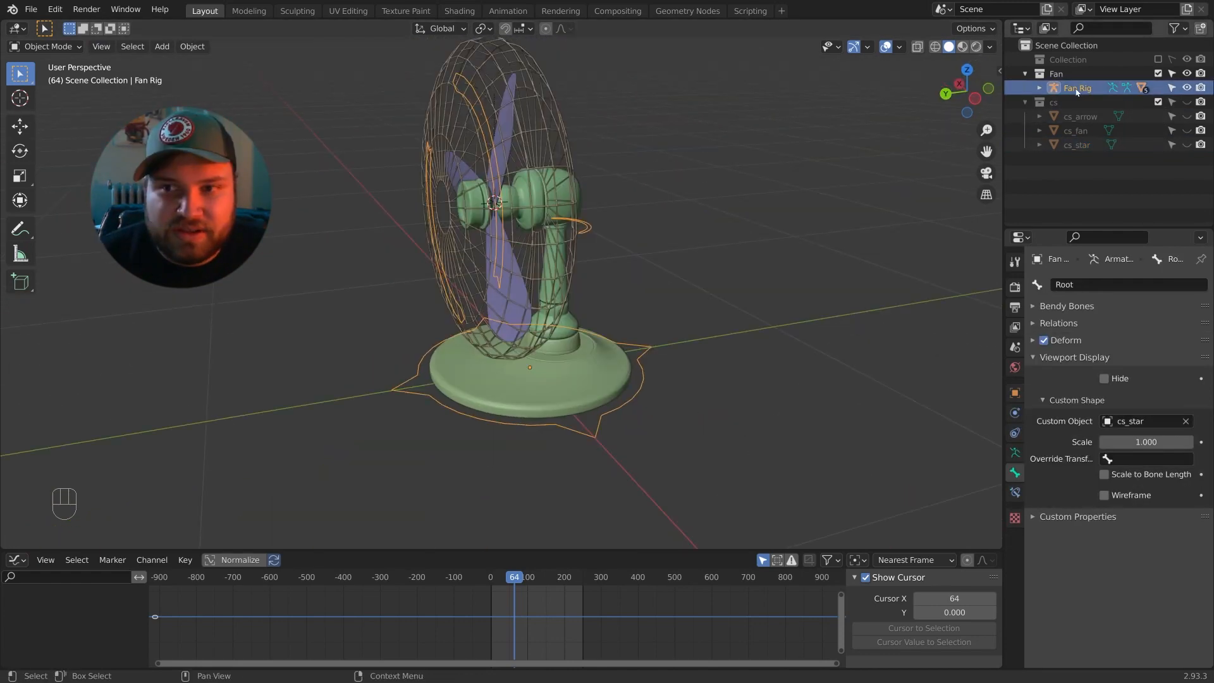
Enable Collection, display the viewport in rendered shading, and select the Fan Bone of the Fan Rig in Pose Mode.
click(1025, 73)
click(1158, 60)
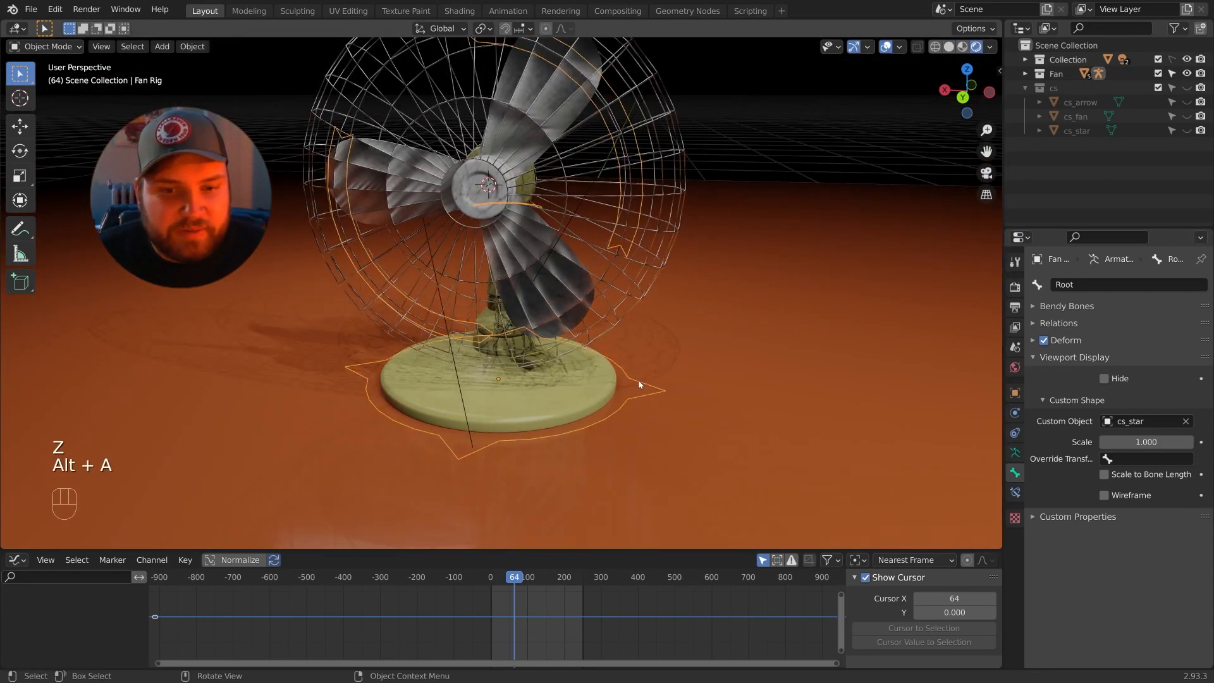
middle_drag(642, 379, 686, 398)
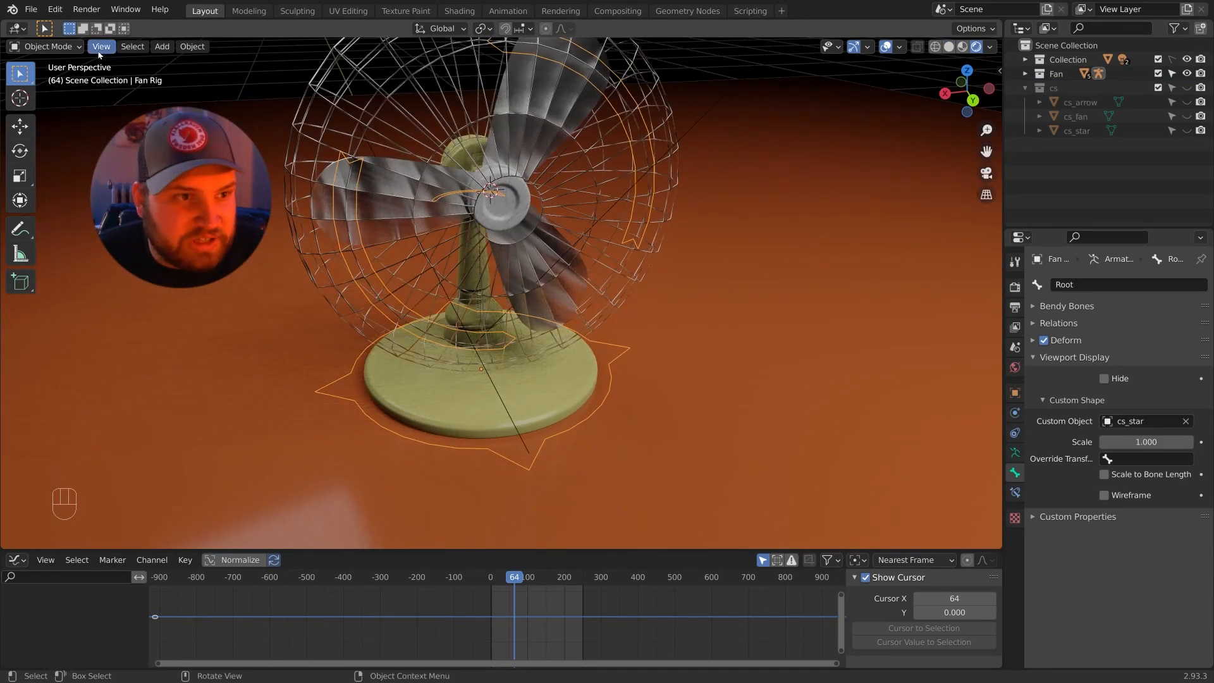
click(46, 46)
click(38, 94)
click(373, 272)
scroll(379, 273, down, 4)
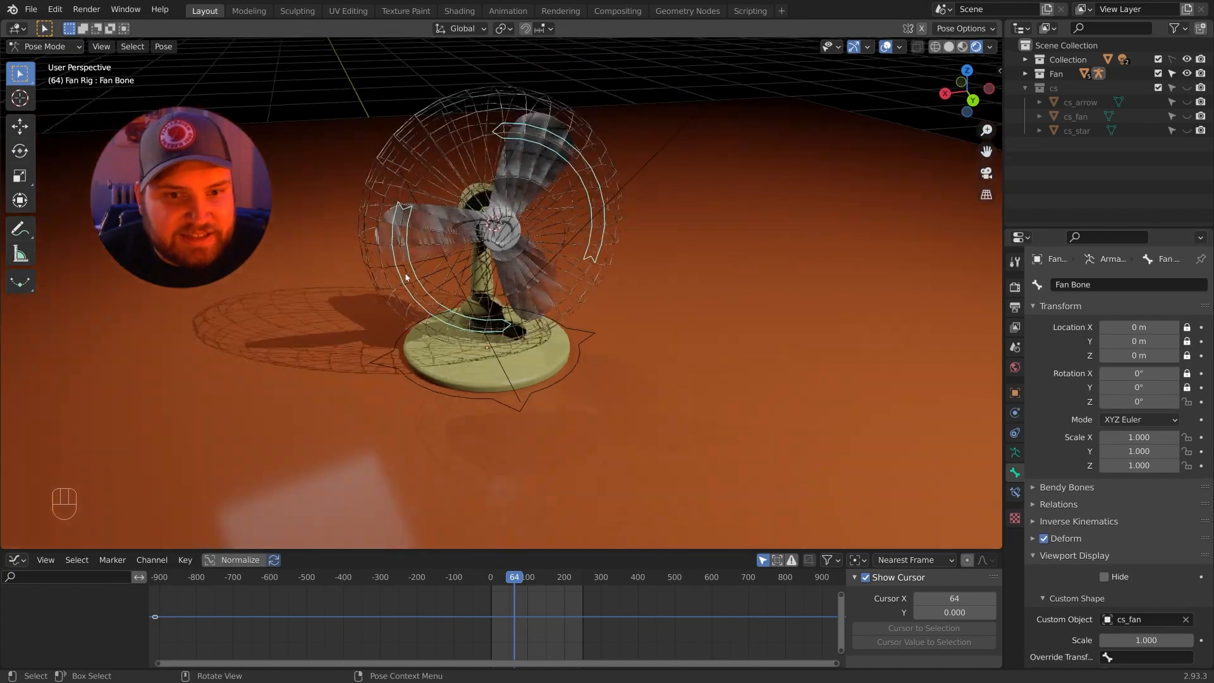
middle_drag(572, 288, 557, 265)
Try rotating the Fan Bone and moving each of the rig's controls, cancelling every transform.
key(r)
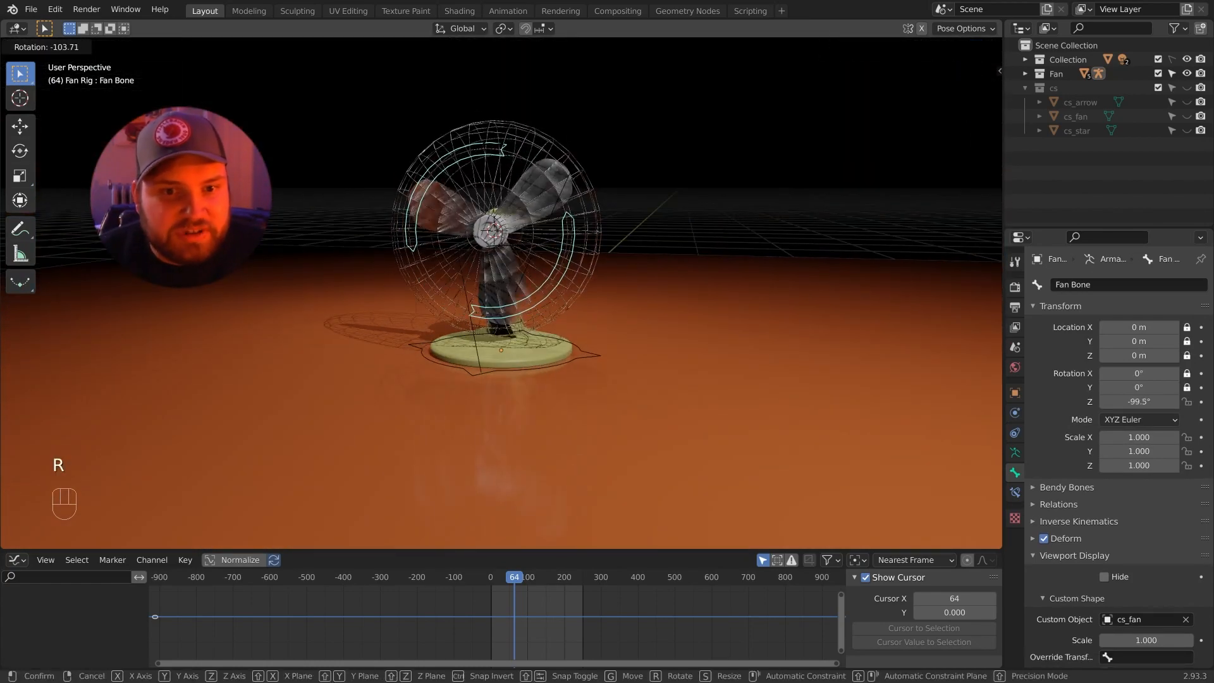
right_click(583, 192)
middle_drag(583, 192, 528, 197)
key(g)
right_click(594, 190)
click(559, 248)
key(g)
middle_drag(559, 248, 606, 319)
right_click(613, 285)
click(602, 356)
key(g)
right_click(593, 240)
middle_drag(594, 235, 616, 215)
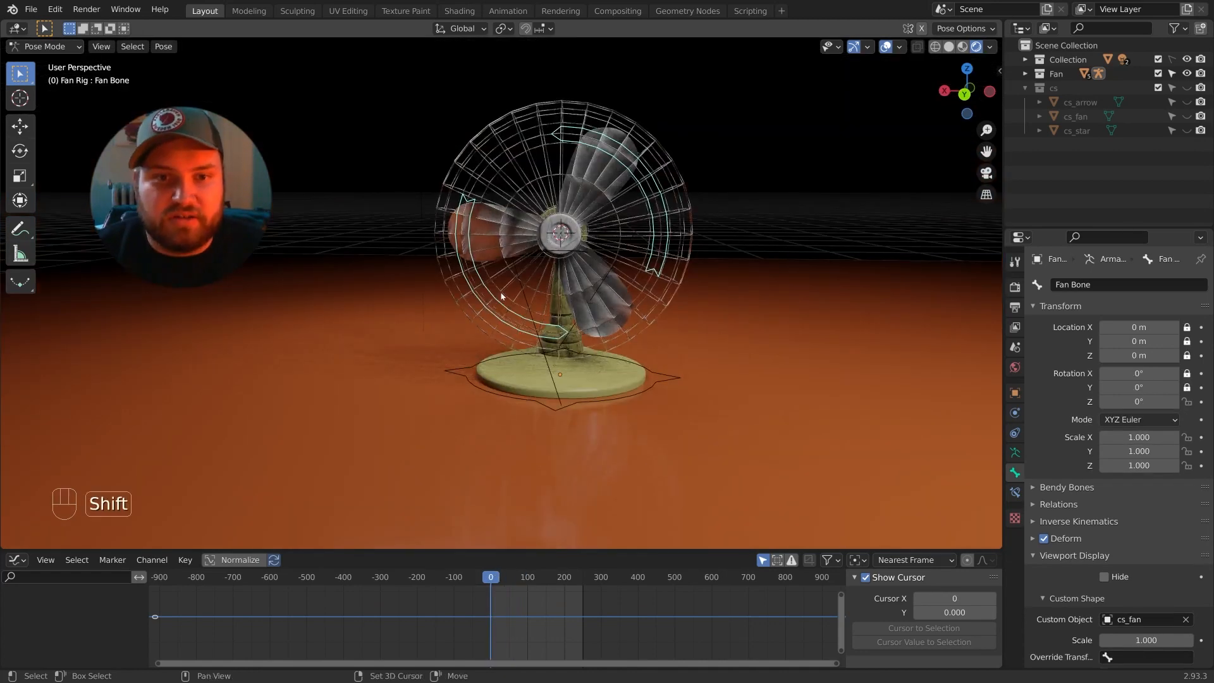
Insert a Rotation keyframe on the Fan Bone at frame 0 and enlarge the Graph Editor.
shift+middle_drag(499, 291, 548, 358)
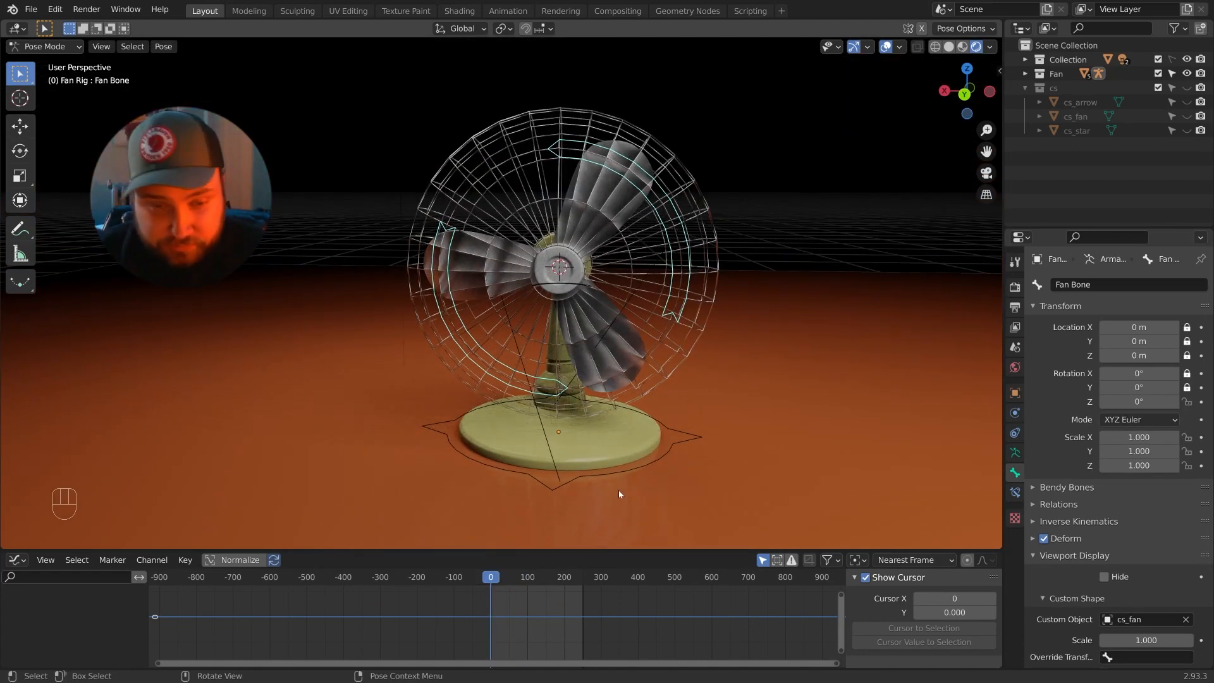
key(i)
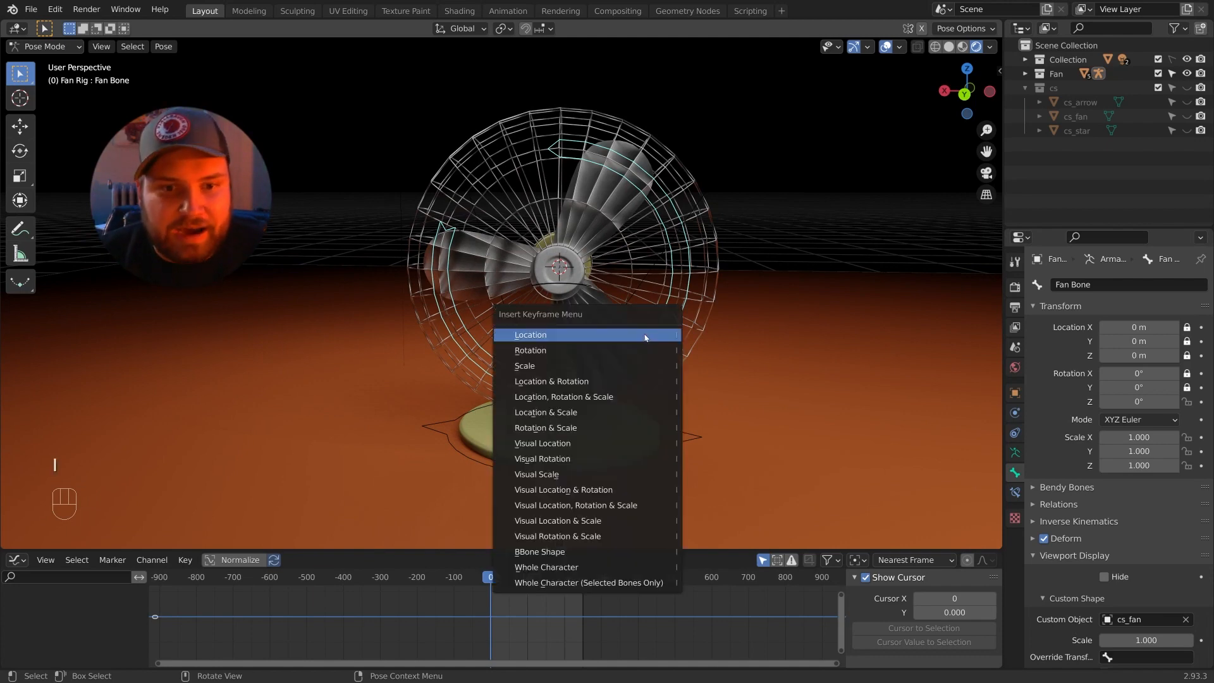
click(638, 351)
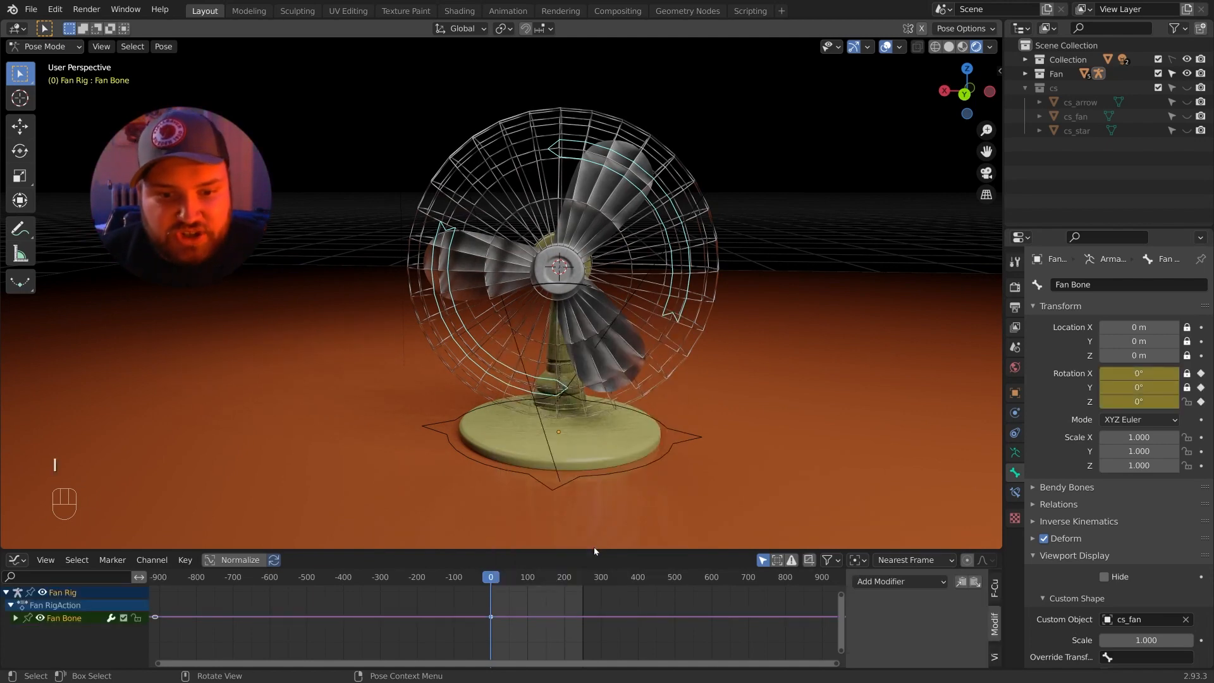
drag(594, 550, 556, 459)
Play the animation to frame 33, rotate the Fan Bone to about -65.6° on Z, and insert a Rotation keyframe.
key(space)
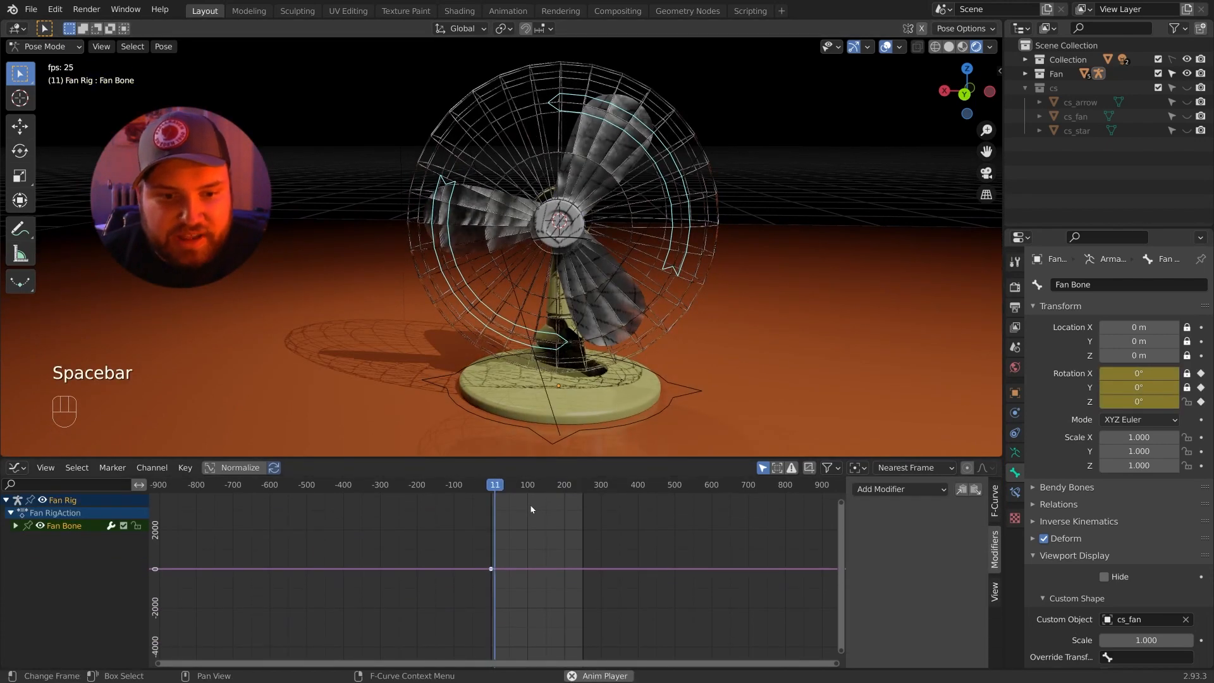
key(space)
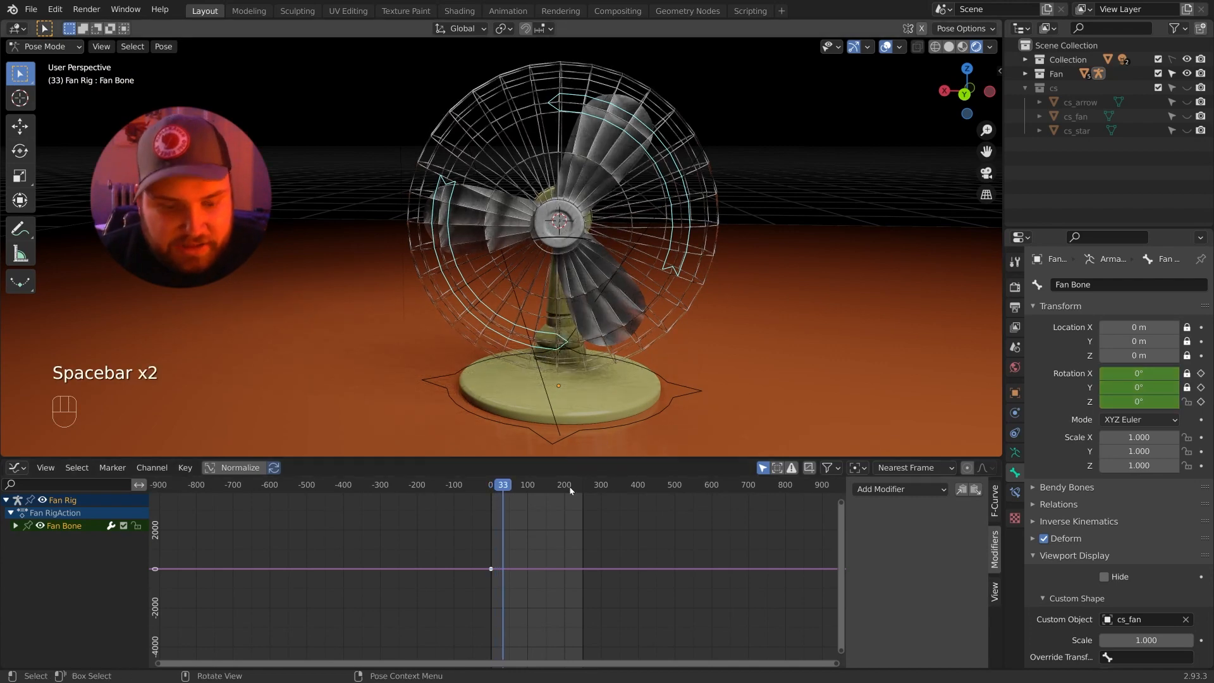
key(r)
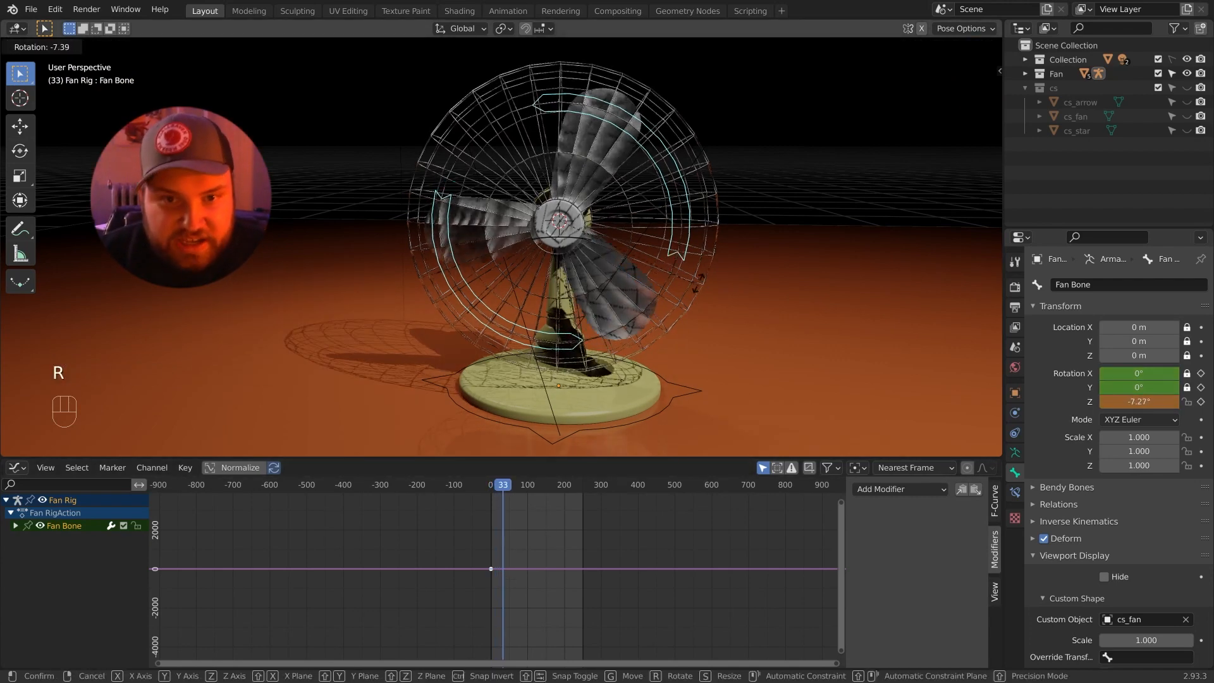
click(658, 193)
key(i)
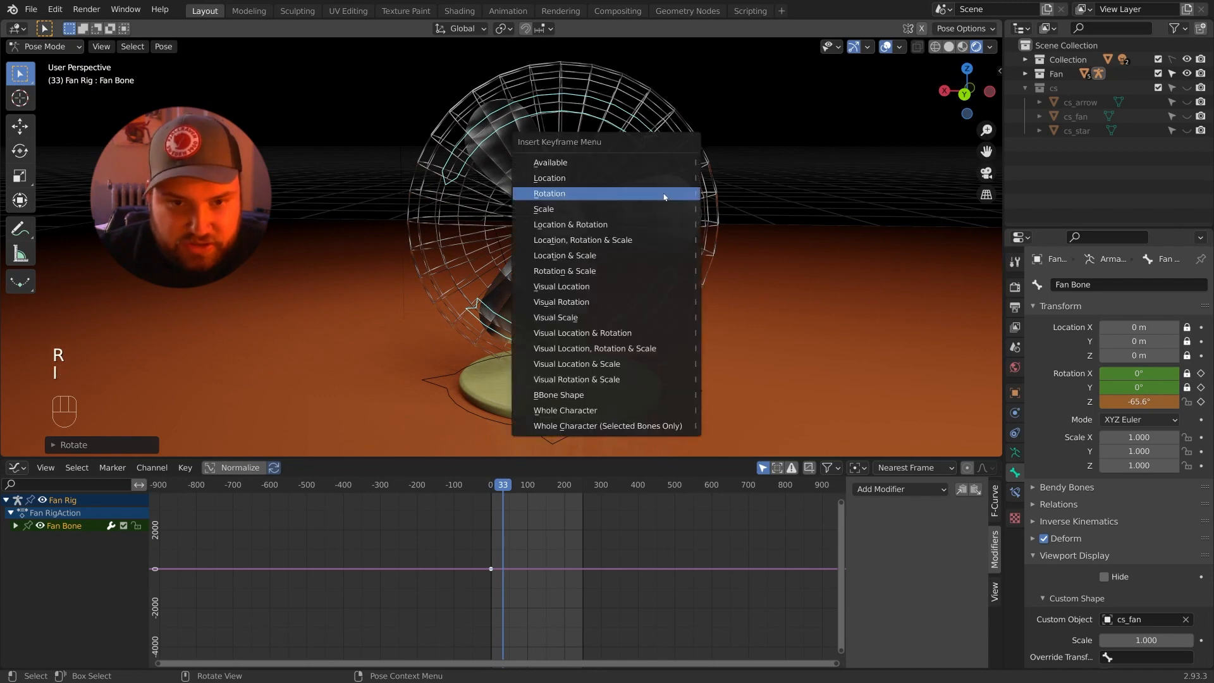
click(664, 196)
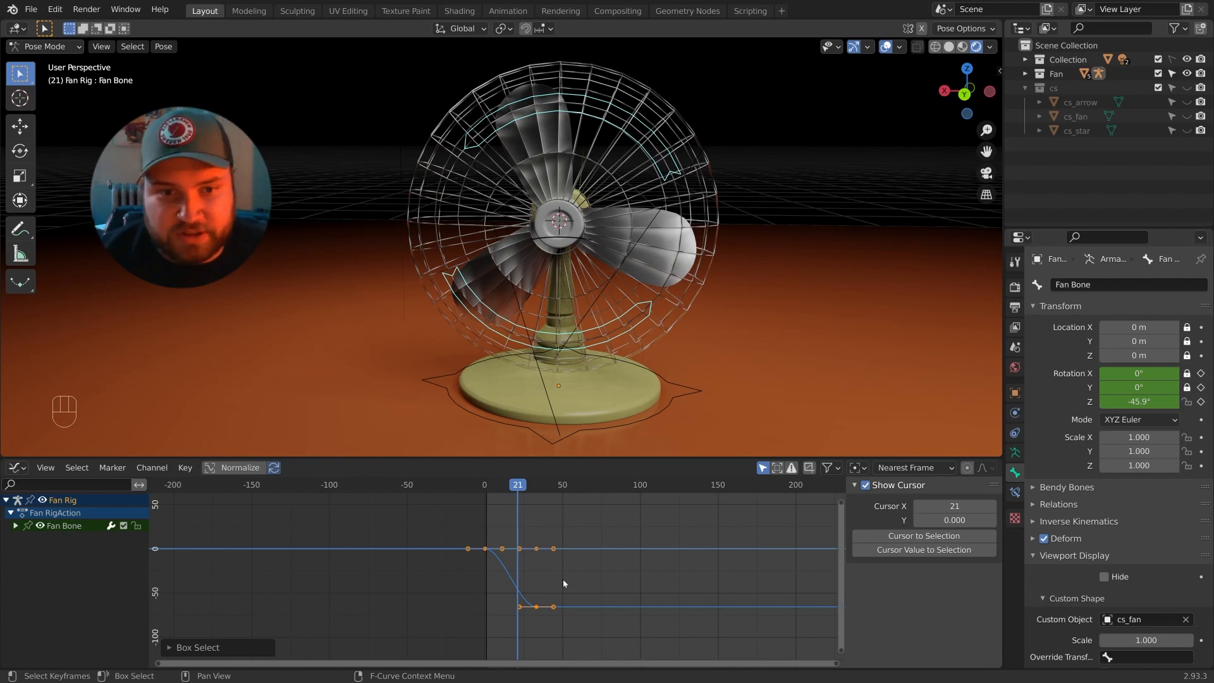
Apply Linear Extrapolation to all Fan Bone rotation keyframes and play the animation.
click(568, 536)
drag(588, 521, 453, 635)
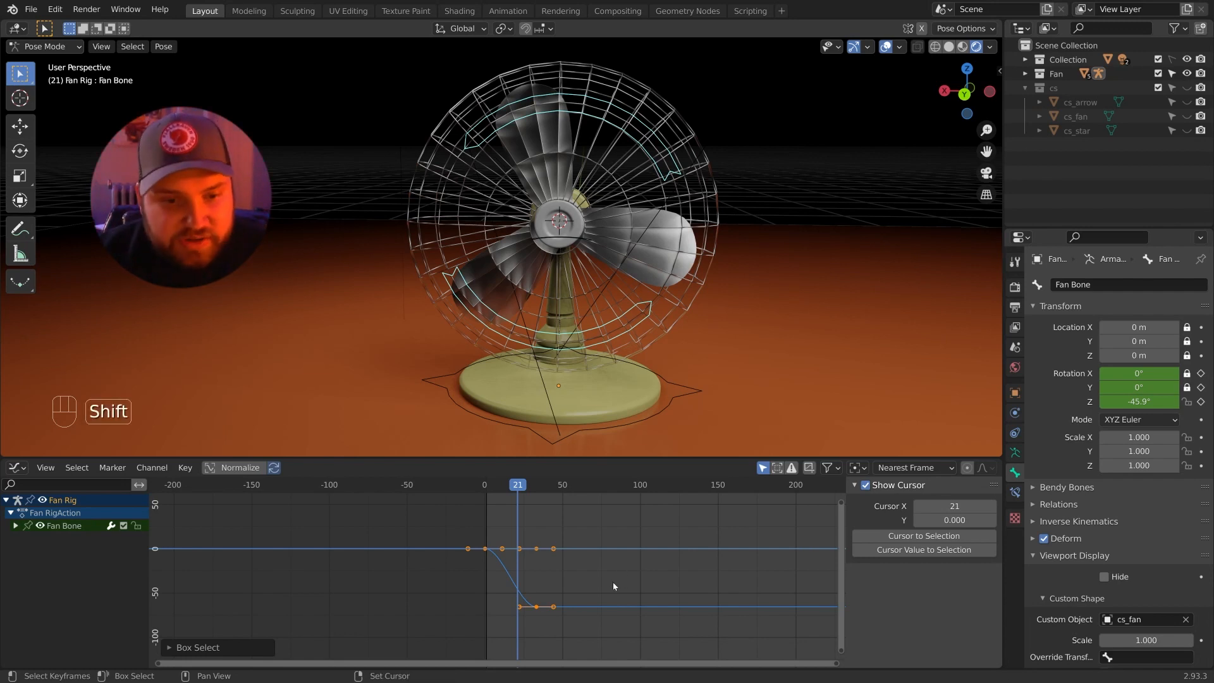
key(shift+e)
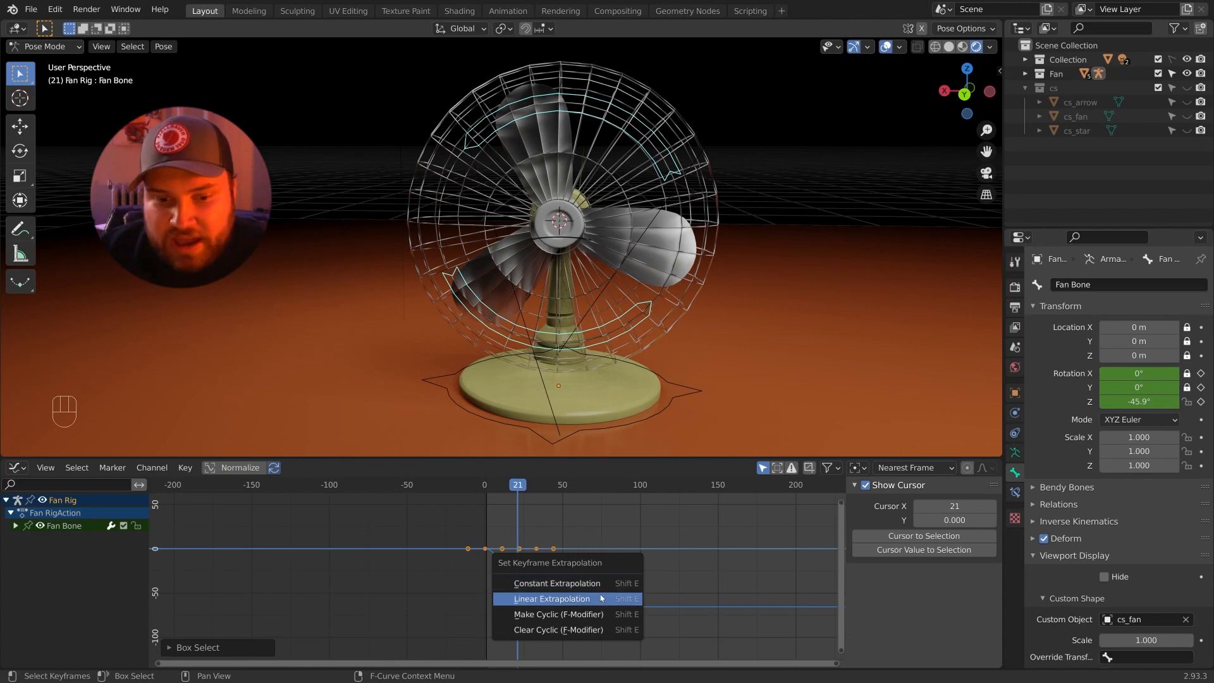
click(599, 600)
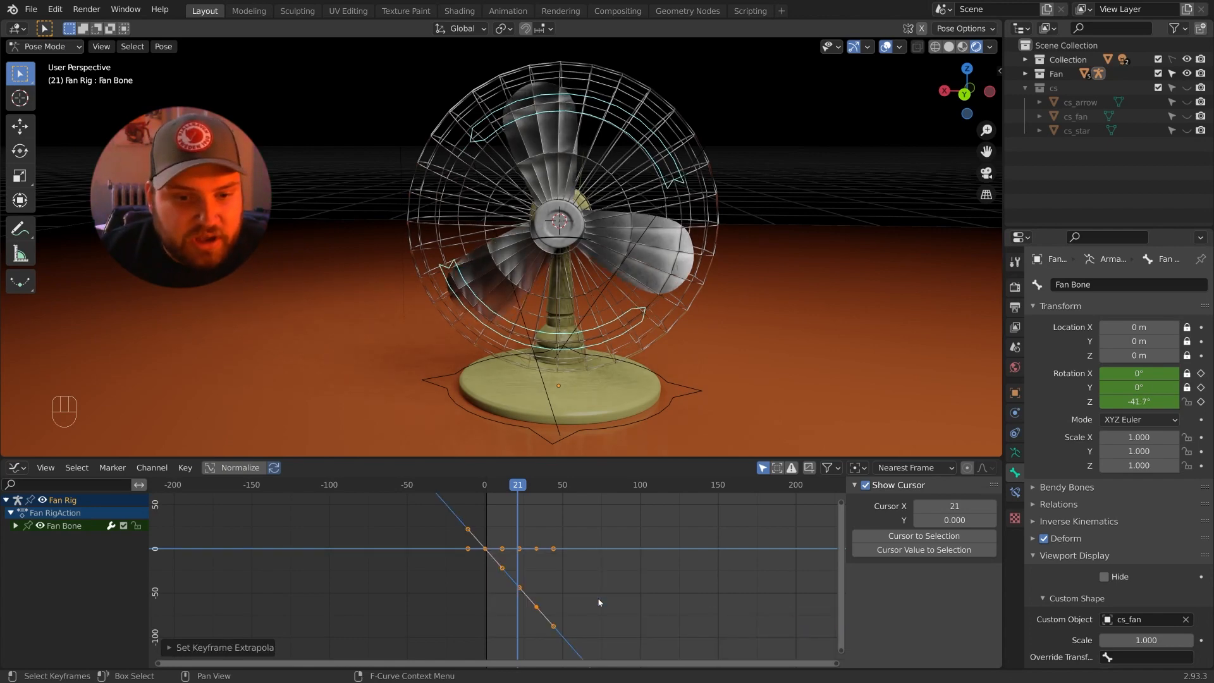
scroll(600, 602, down, 3)
click(533, 545)
key(space)
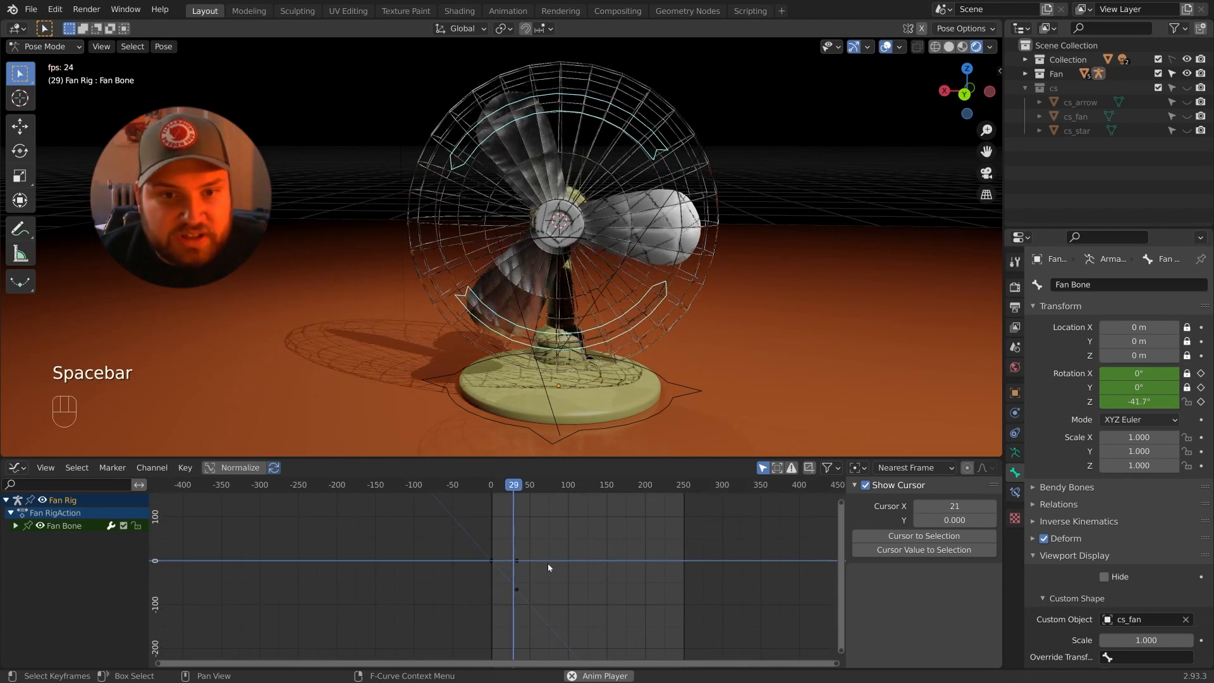
Speed up the blade spin by moving the Fan Bone's second Z rotation keyframe lower during playback.
drag(520, 529, 542, 564)
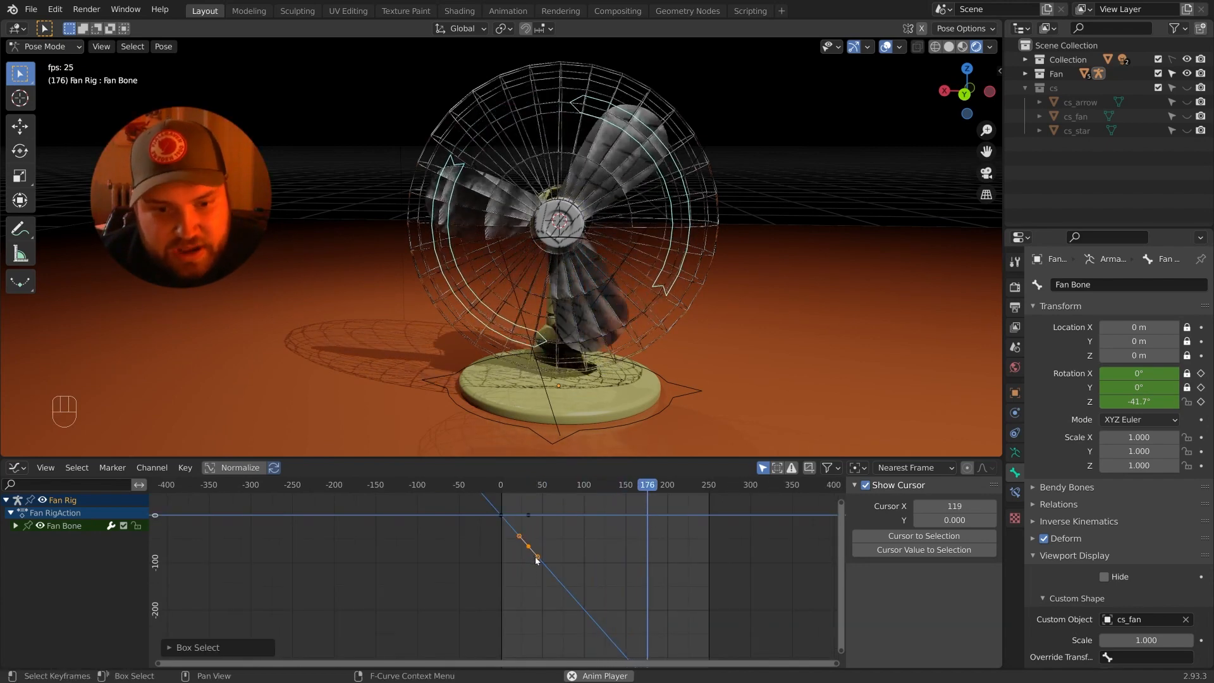
key(g)
click(538, 591)
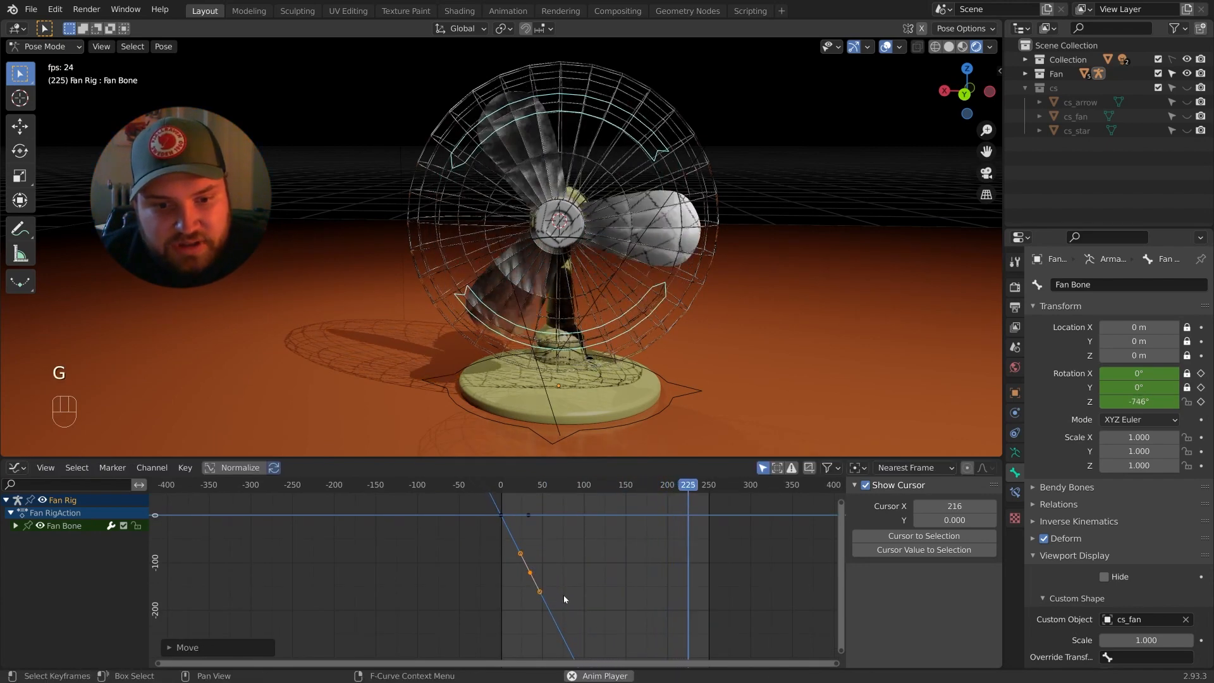
scroll(530, 543, down, 5)
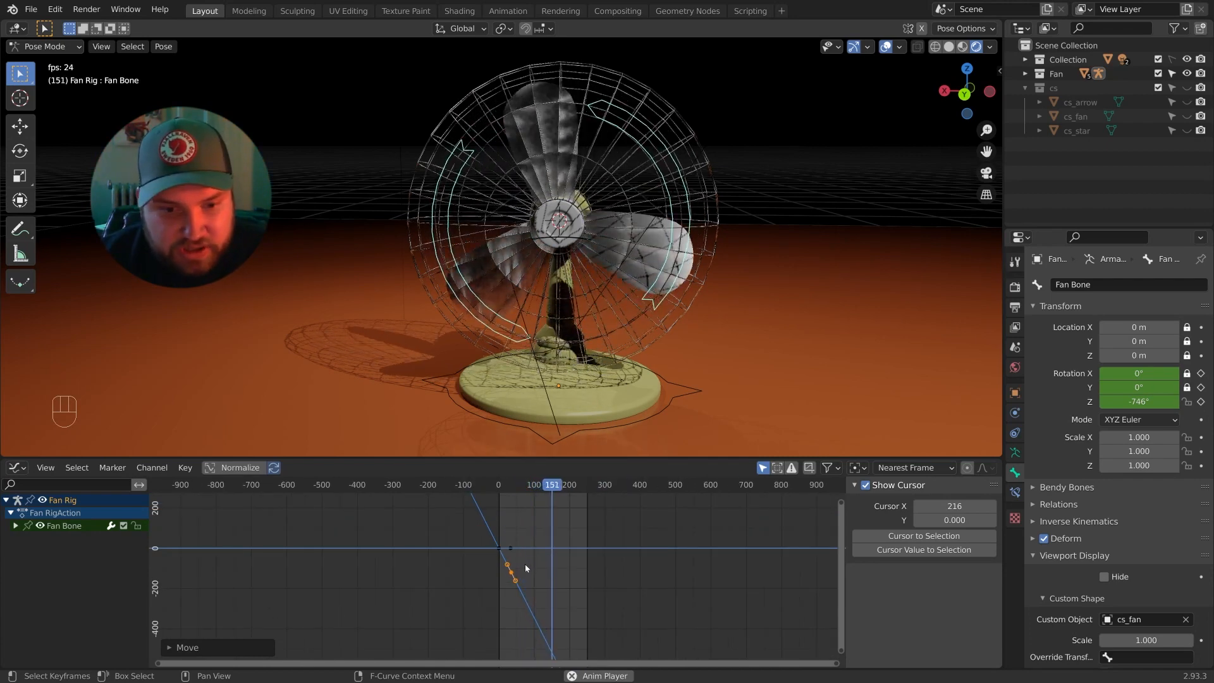
scroll(525, 563, up, 5)
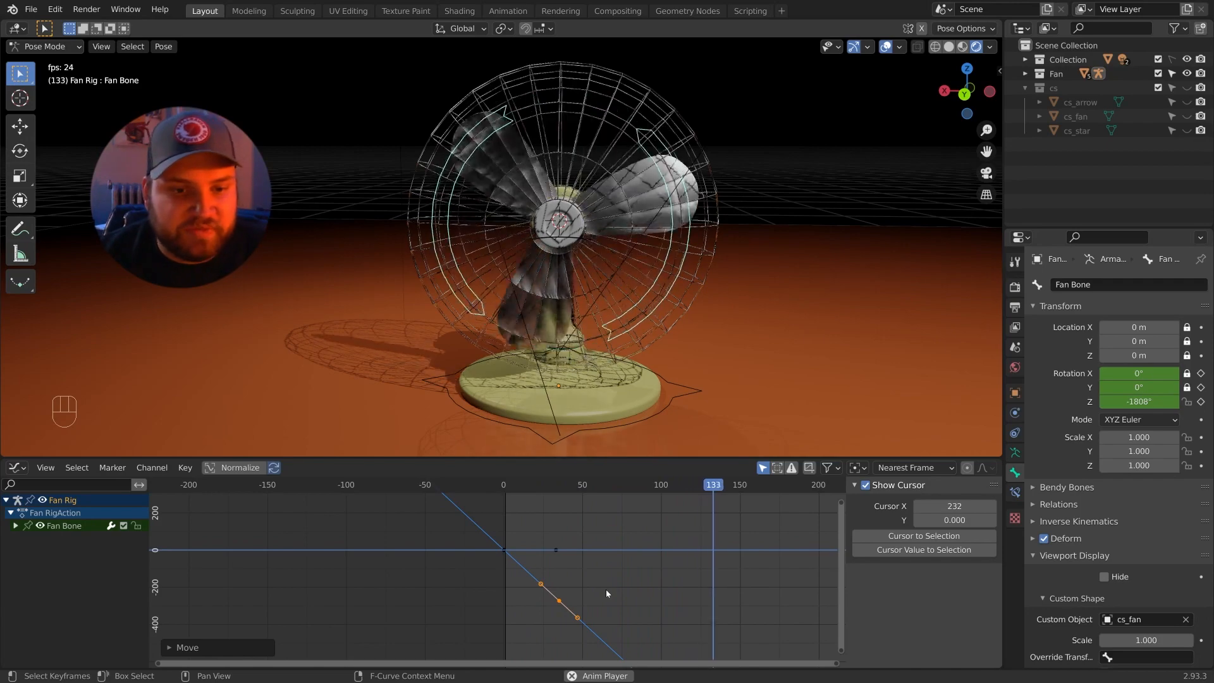
key(g)
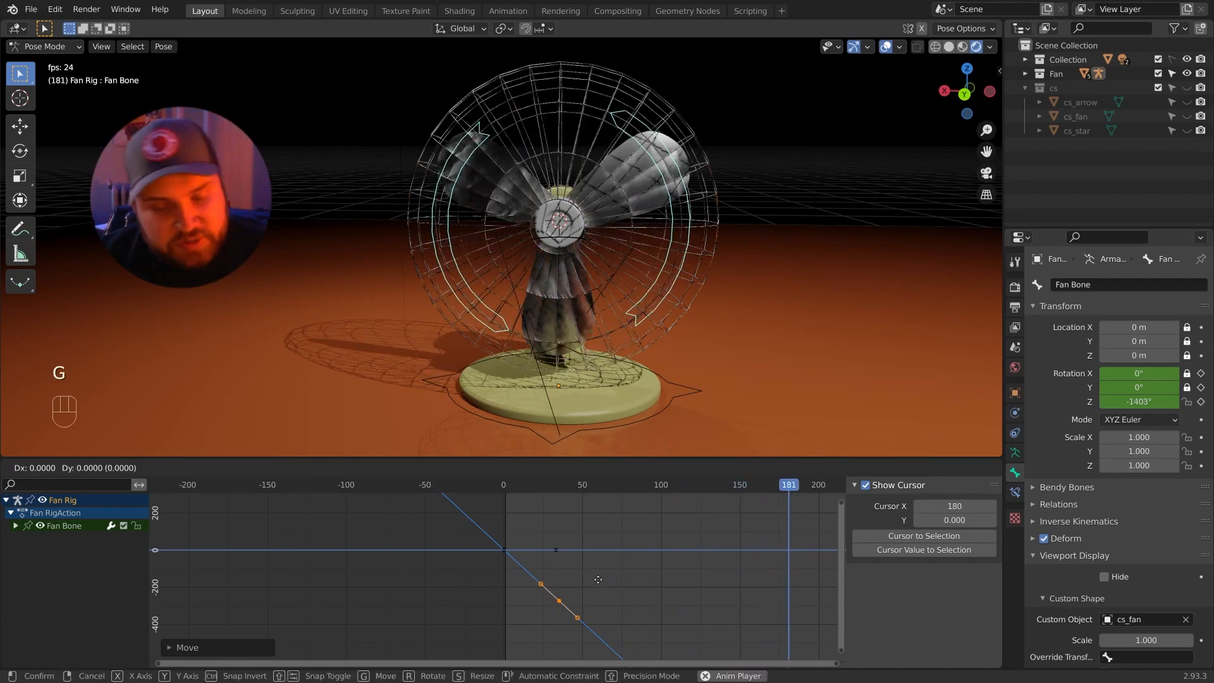
click(592, 632)
scroll(591, 632, down, 2)
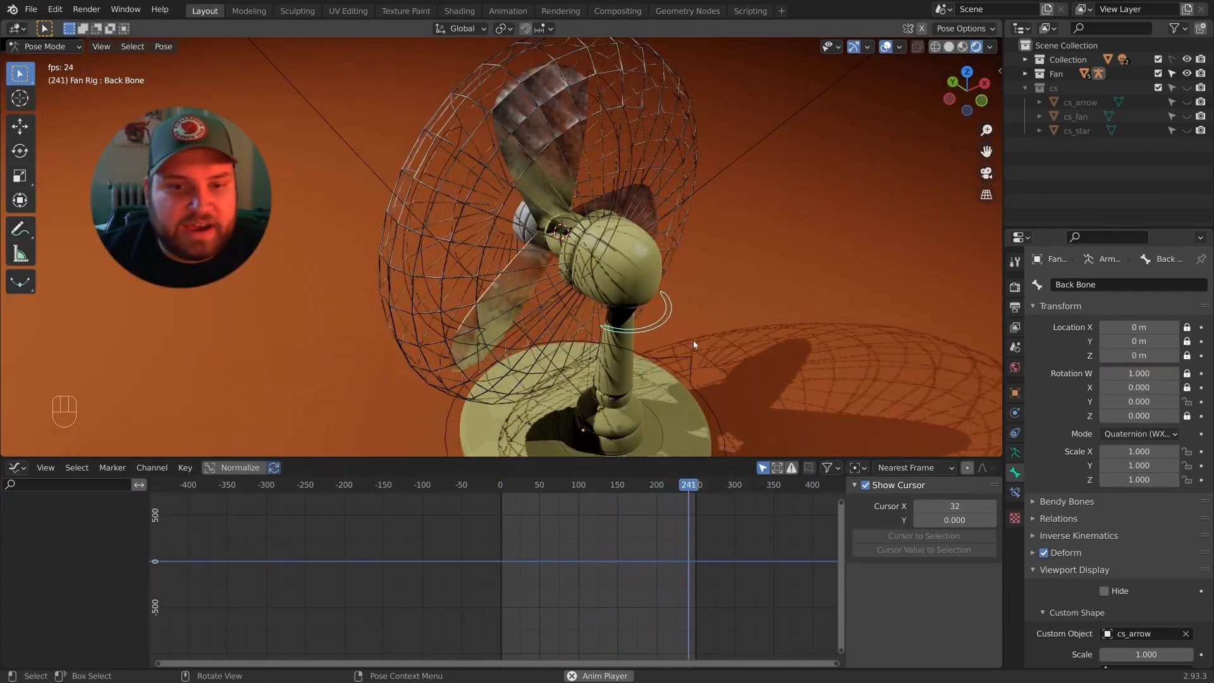
Cancel a test rotation of the Back Bone, stop playback, and insert a Rotation keyframe on the bone at frame 1.
key(r)
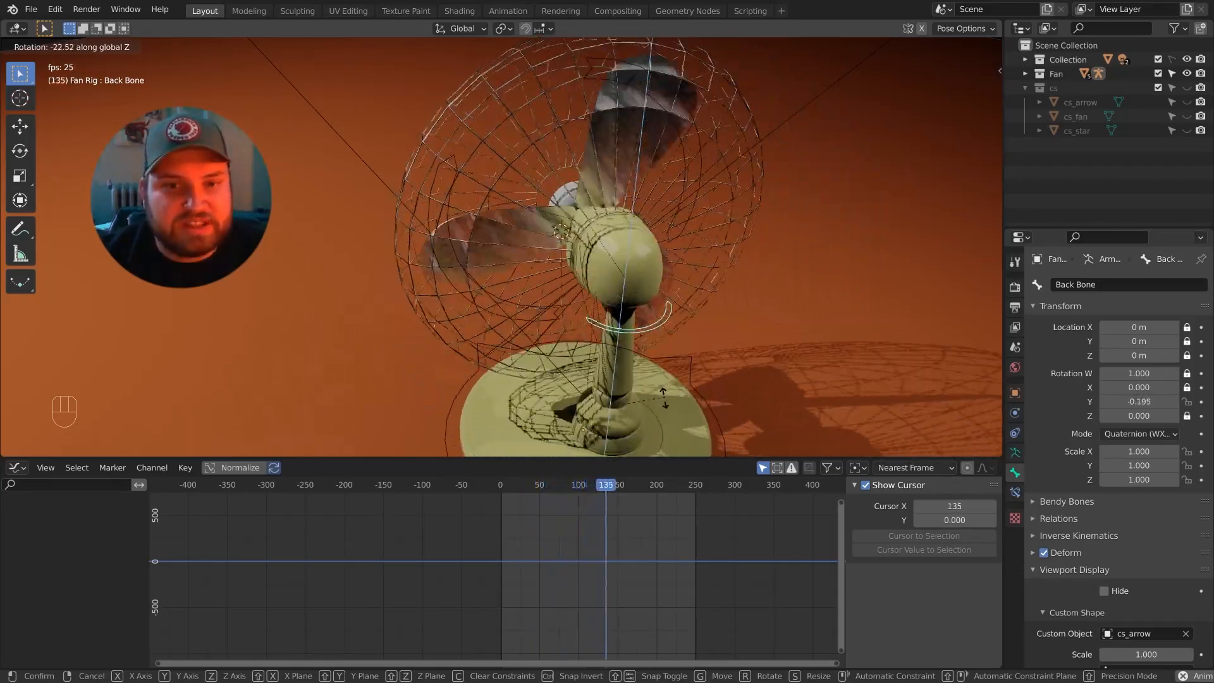
key(Escape)
key(space)
click(501, 488)
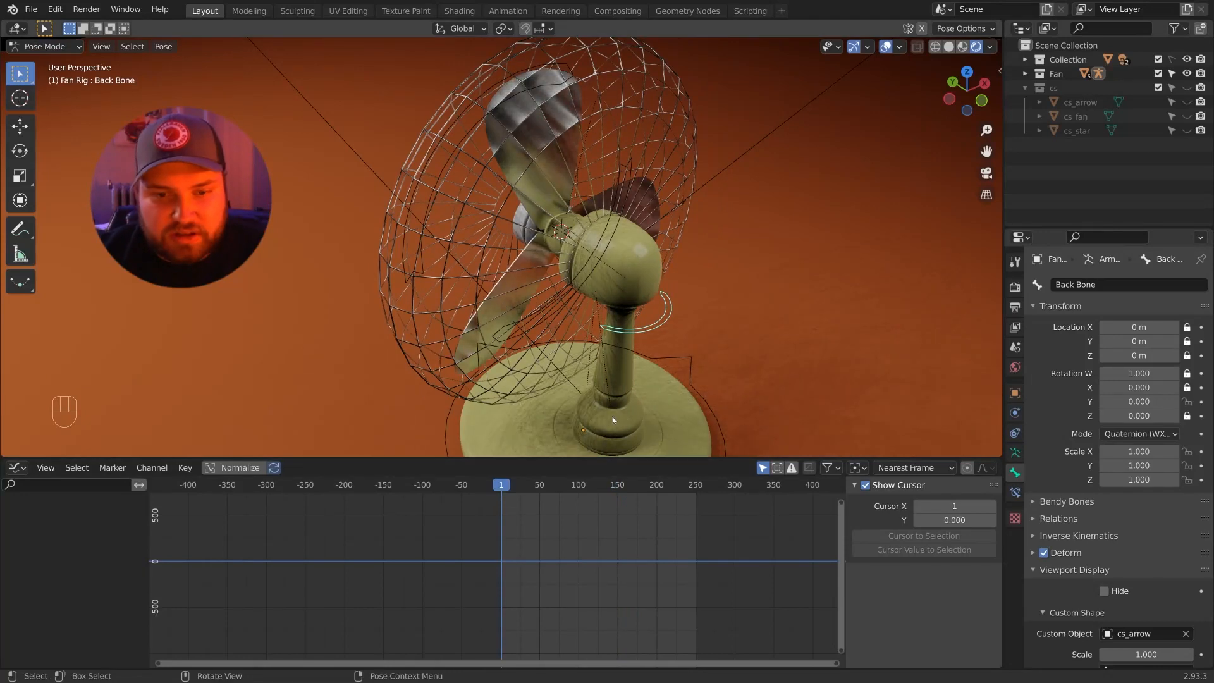
key(i)
click(731, 307)
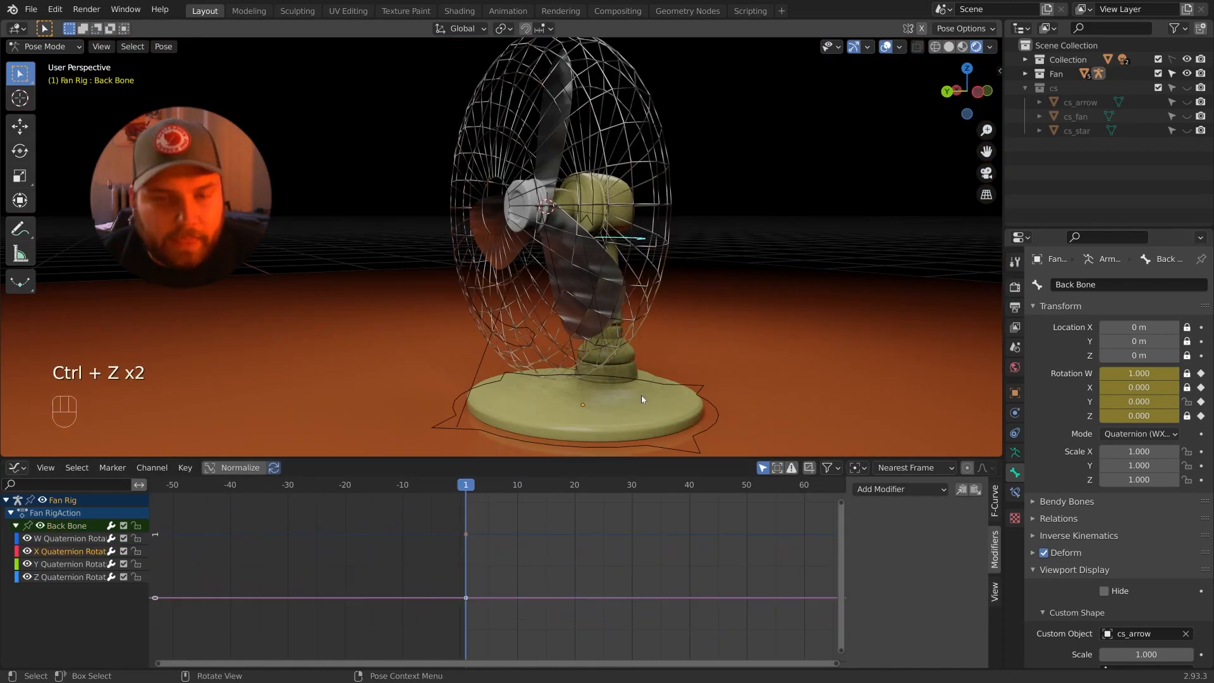
Try rotating the Back Bone around the global Z axis and cancel the rotation.
scroll(641, 396, down, 5)
scroll(636, 416, up, 5)
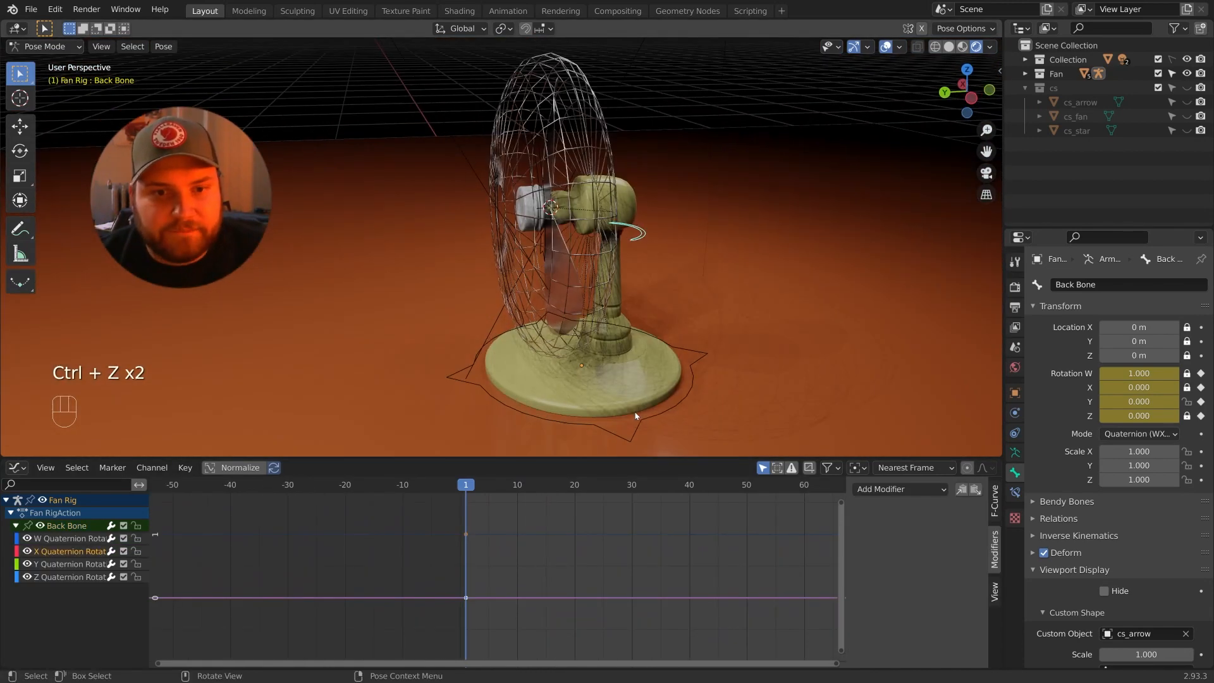
drag(500, 504, 467, 502)
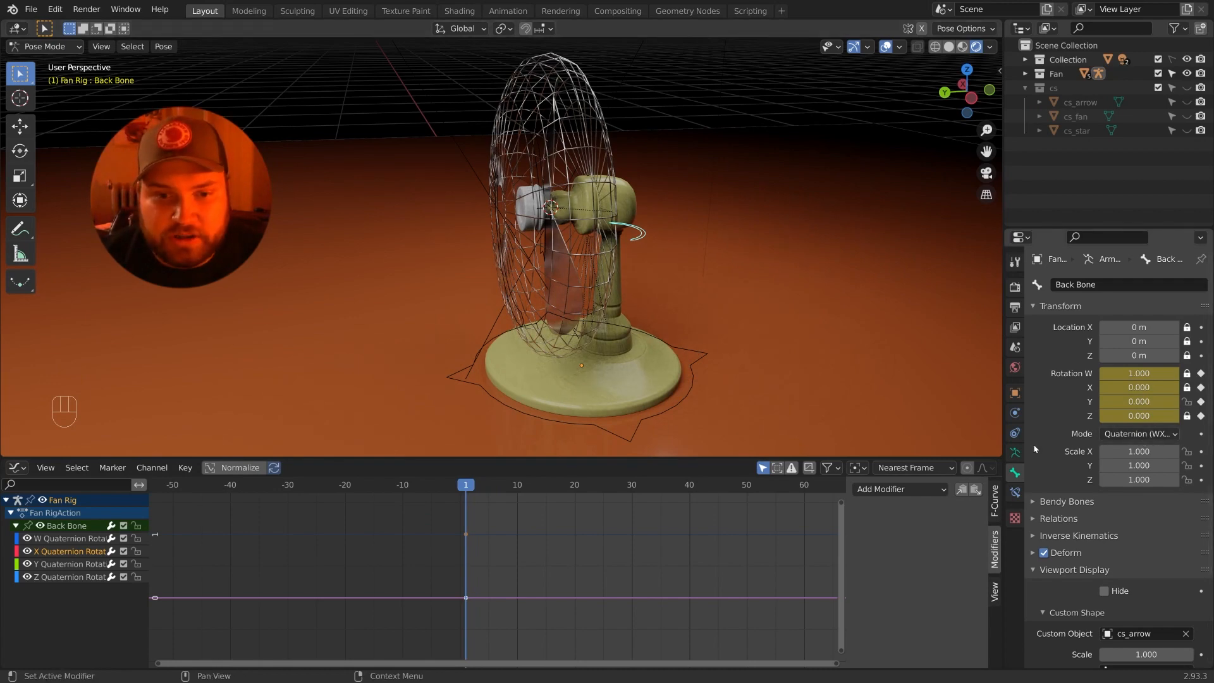
scroll(803, 354, down, 2)
key(r)
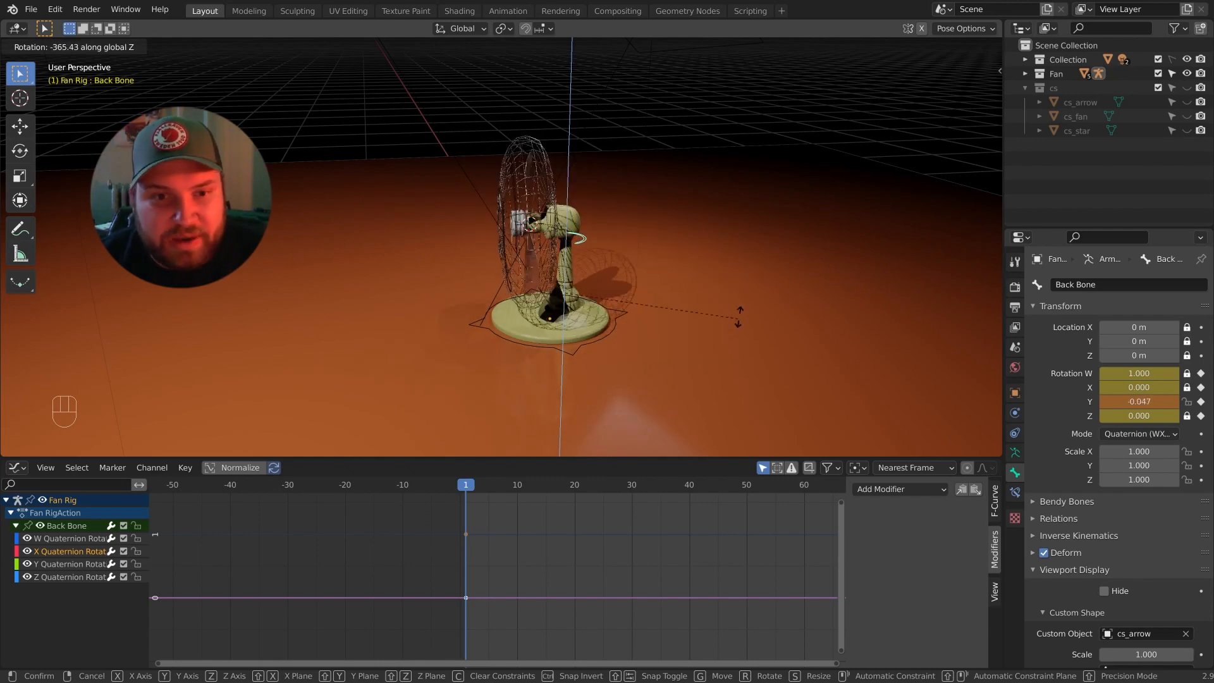
right_click(703, 385)
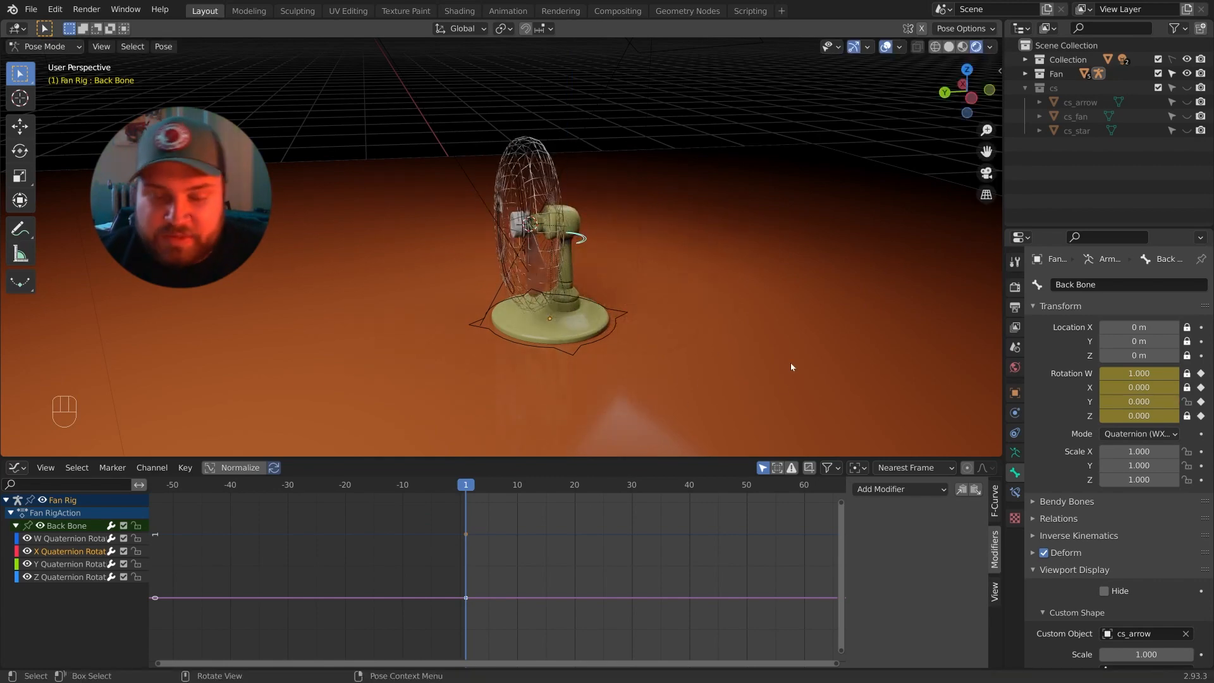
Try moving the Back Bone's Y Quaternion Rotation keyframe in the Graph Editor and cancel the move.
click(1110, 434)
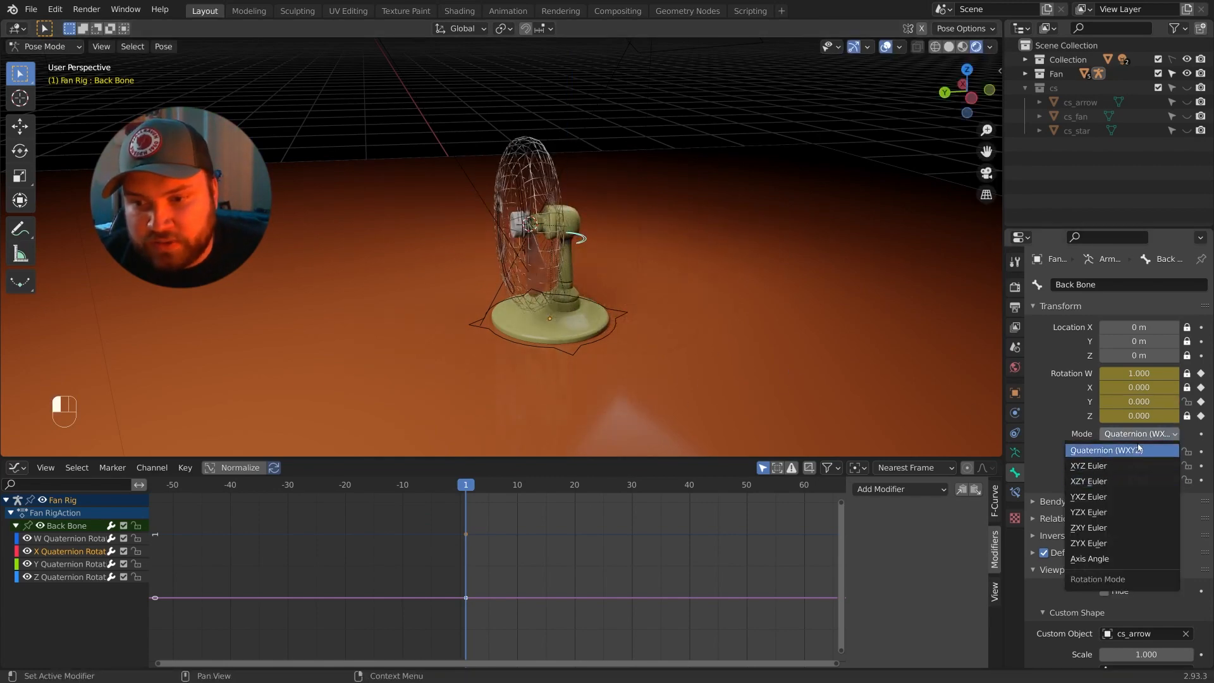
click(68, 547)
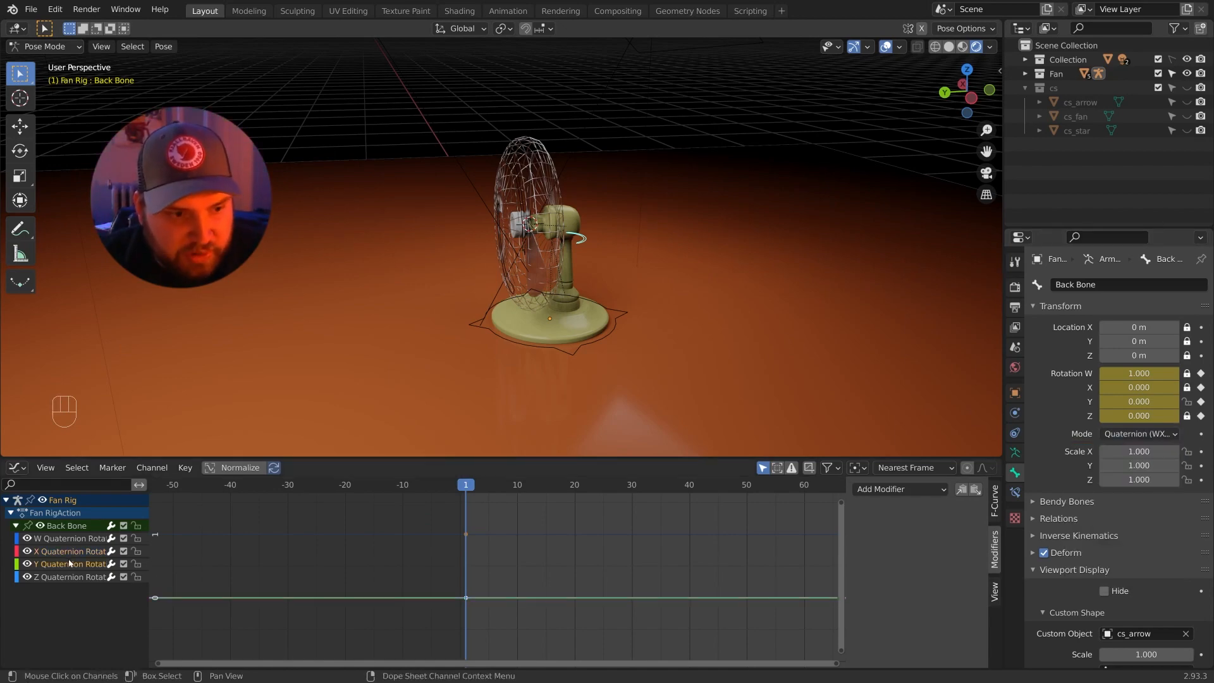
key(g)
key(g)
key(g)
right_click(474, 591)
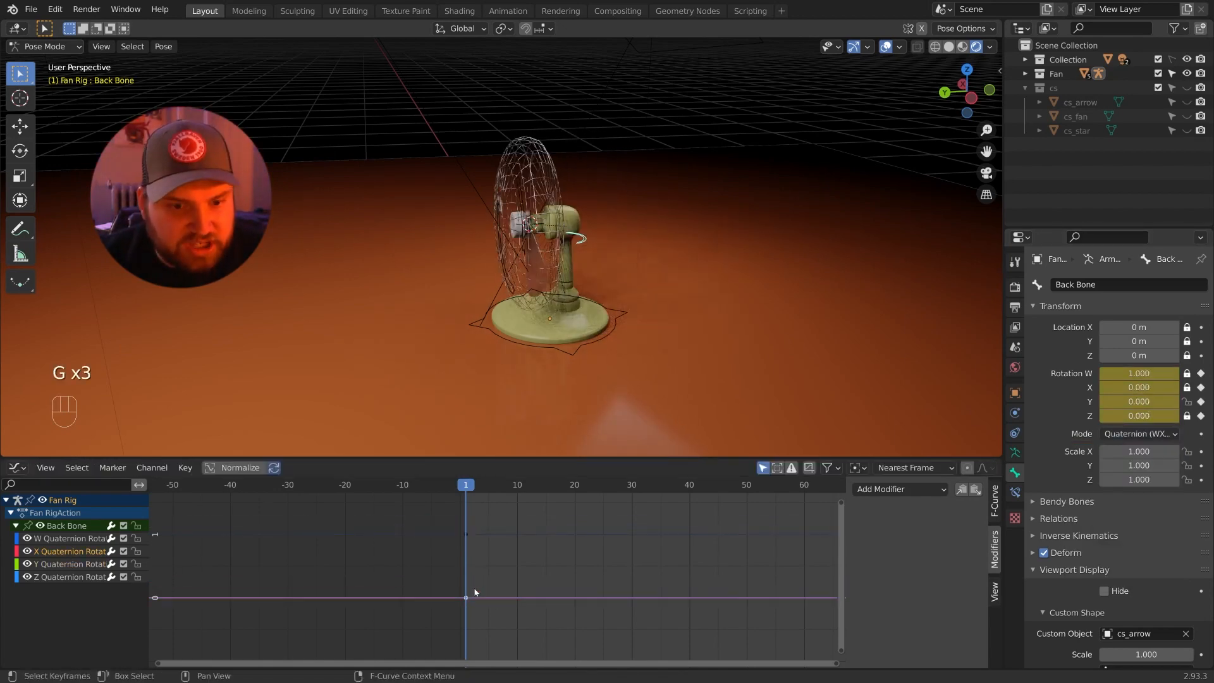
click(469, 598)
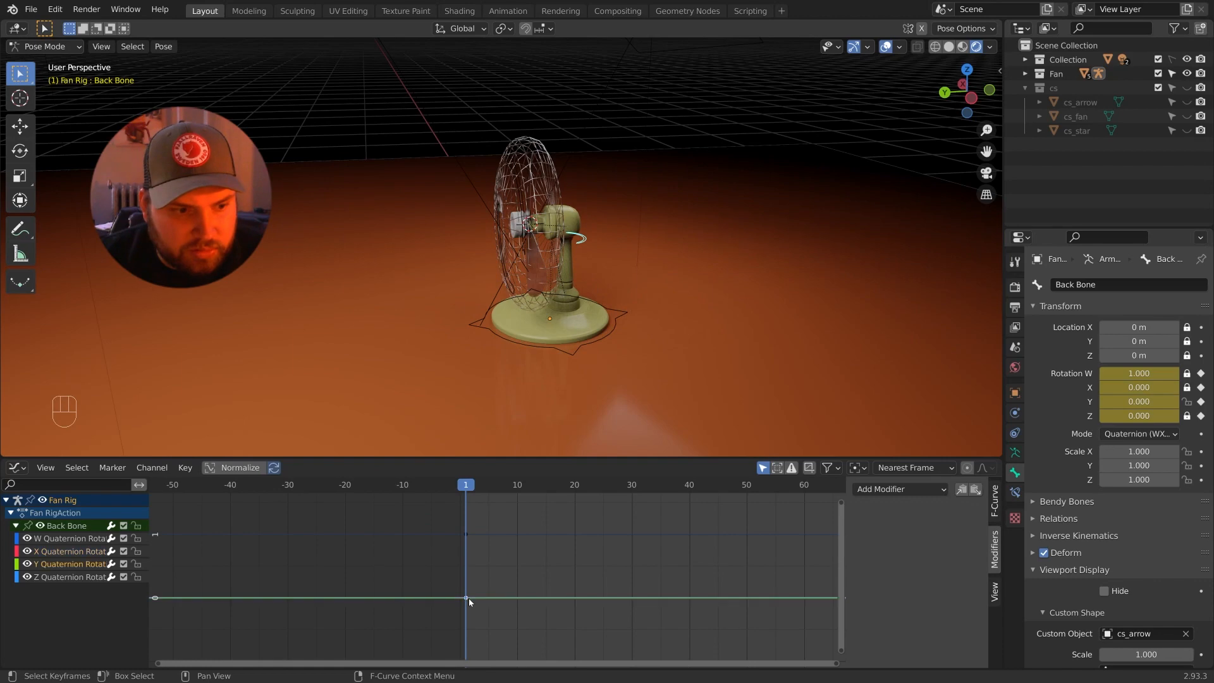
key(g)
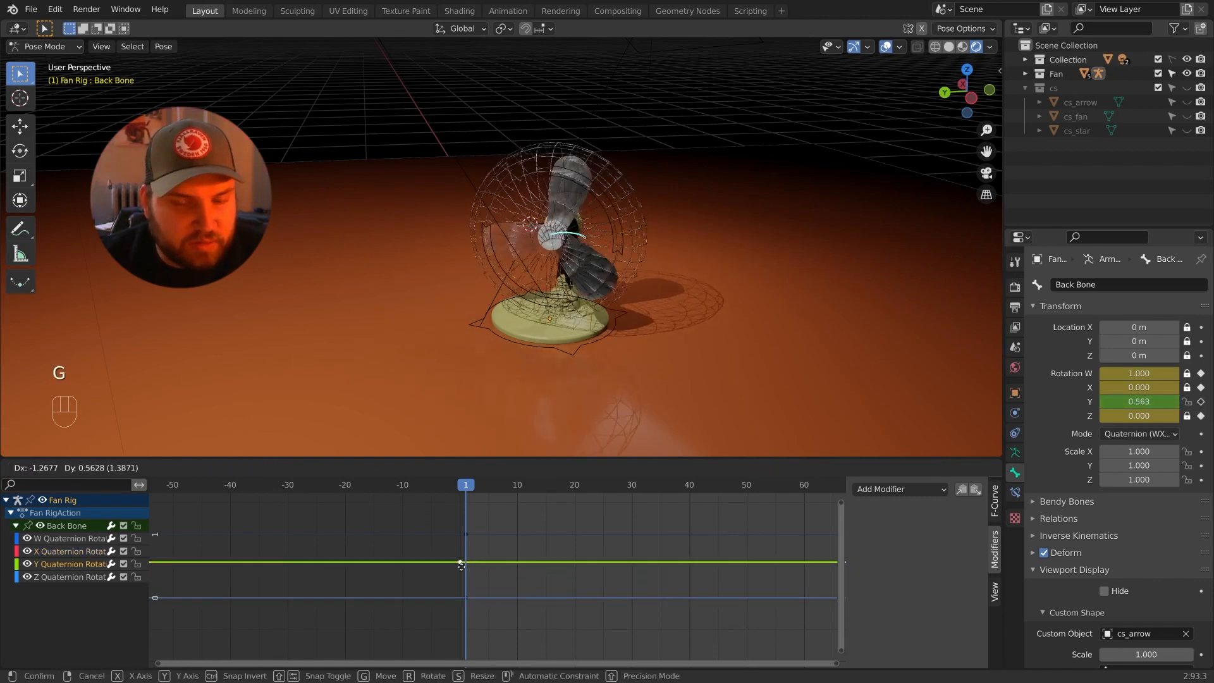
right_click(475, 591)
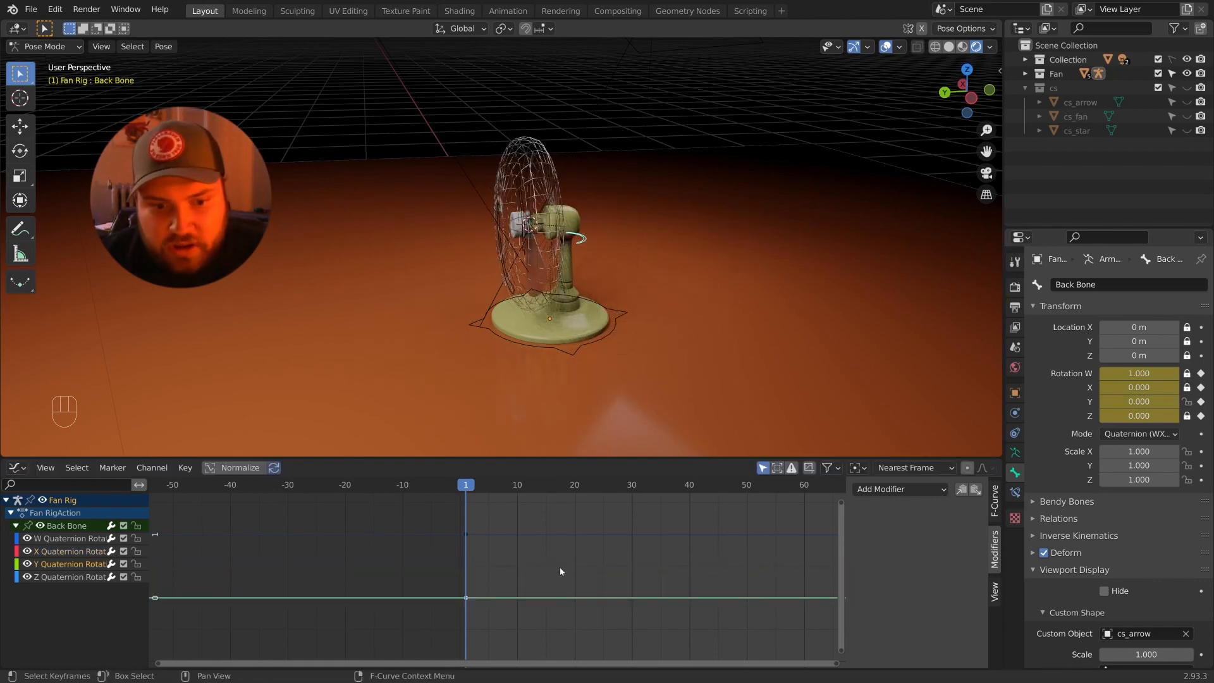
Add a Built-In Function modifier to the Back Bone's Y Quaternion Rotation curve and play the animation.
click(920, 489)
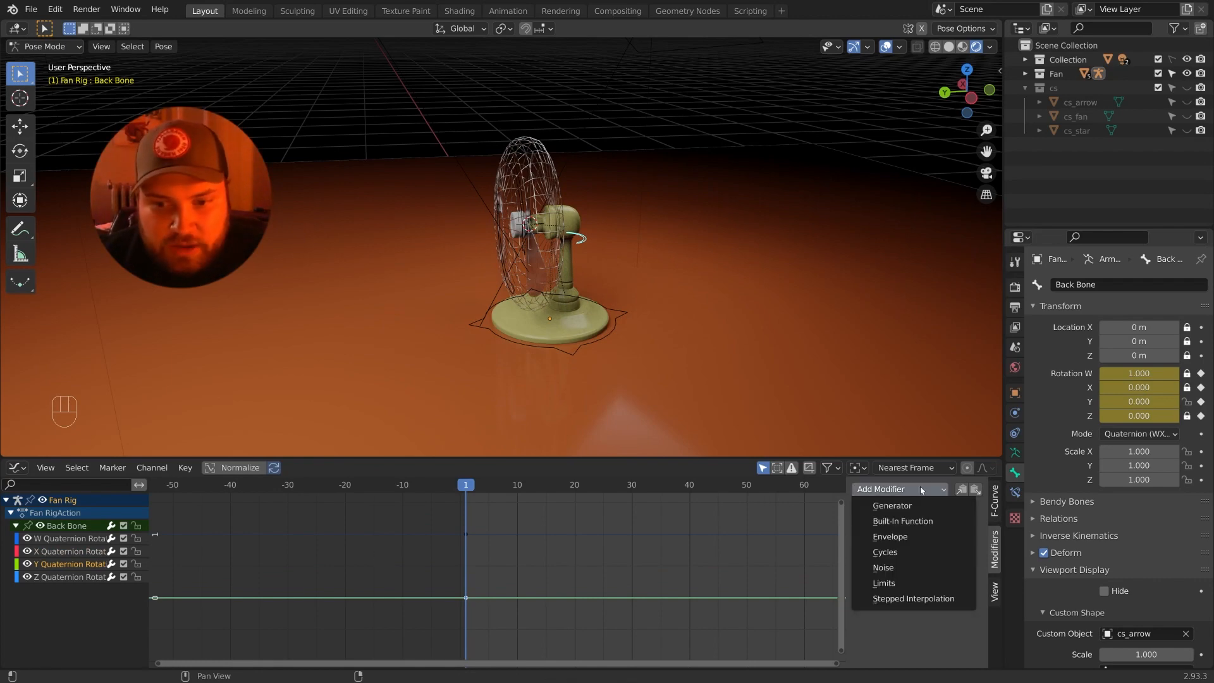
click(915, 521)
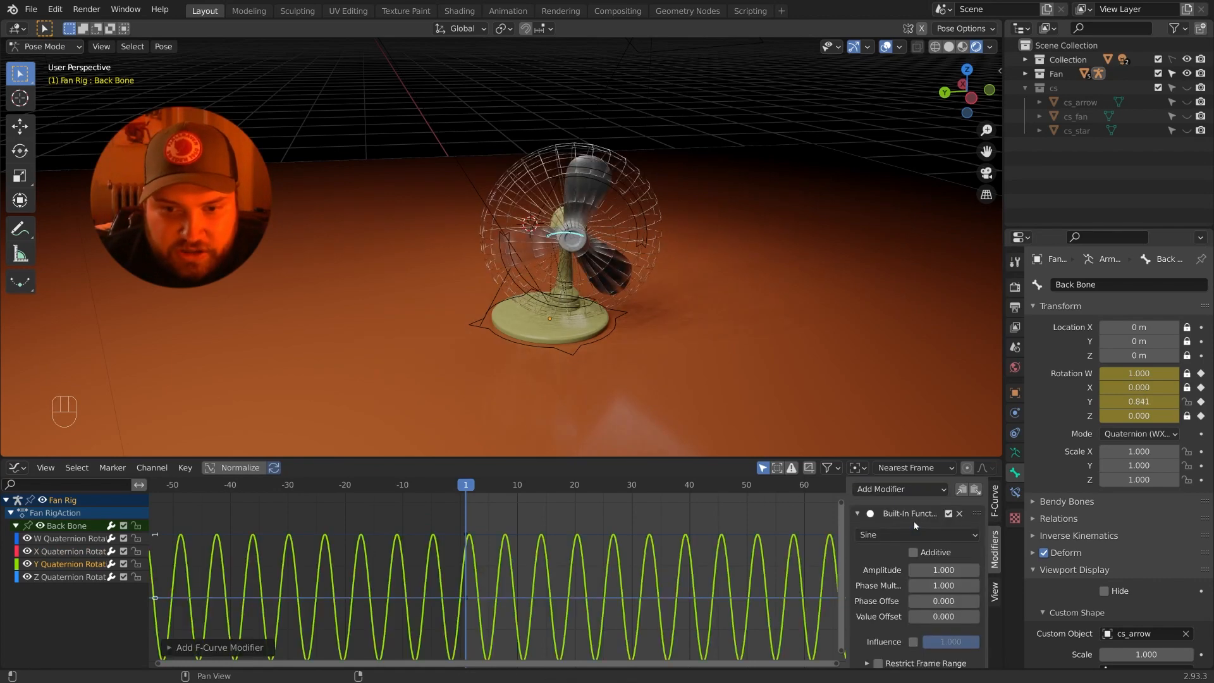
middle_drag(738, 344, 840, 371)
key(space)
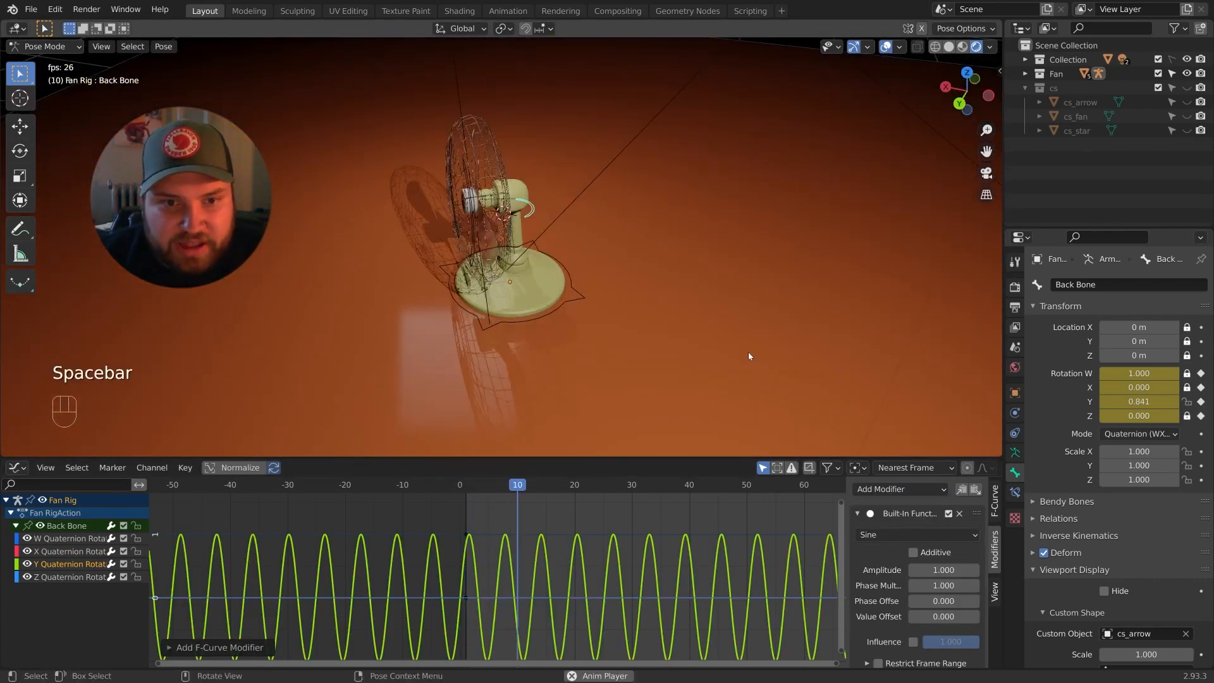
mouse_move(749, 351)
middle_down()
mouse_move(778, 329)
mouse_move(750, 353)
middle_up()
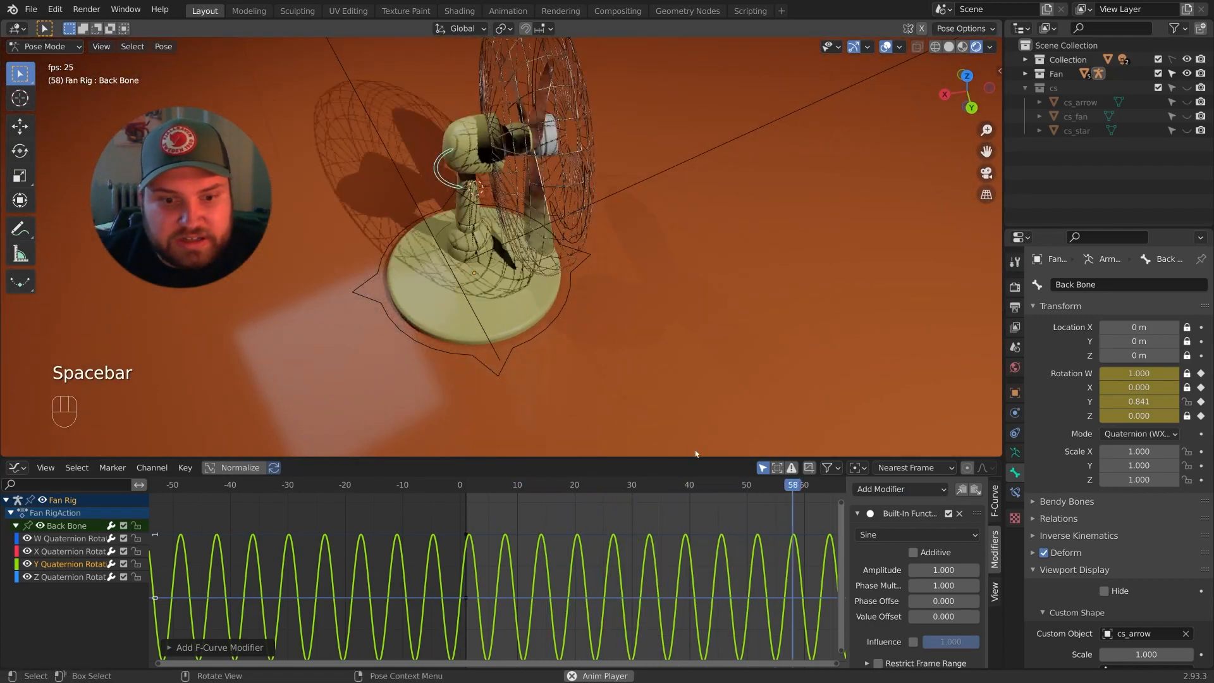
Try a sine modifier Amplitude of 0.035, and set it to 0.5 instead.
click(943, 570)
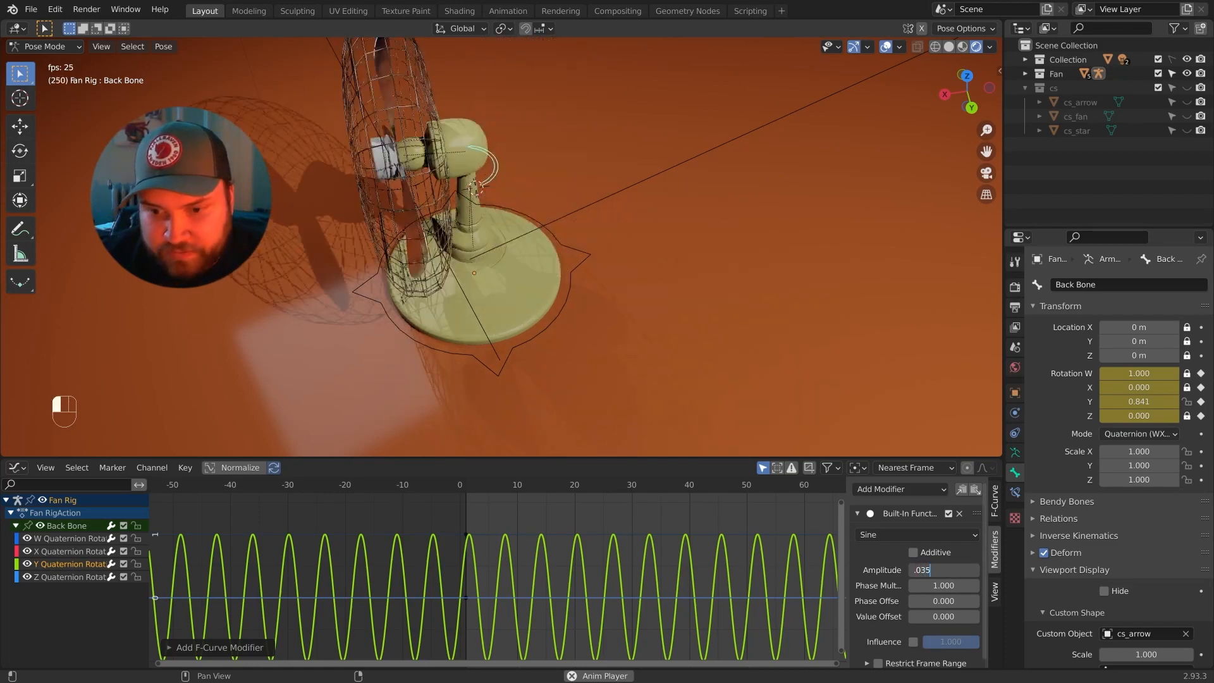
text(.035)
key(Return)
click(934, 570)
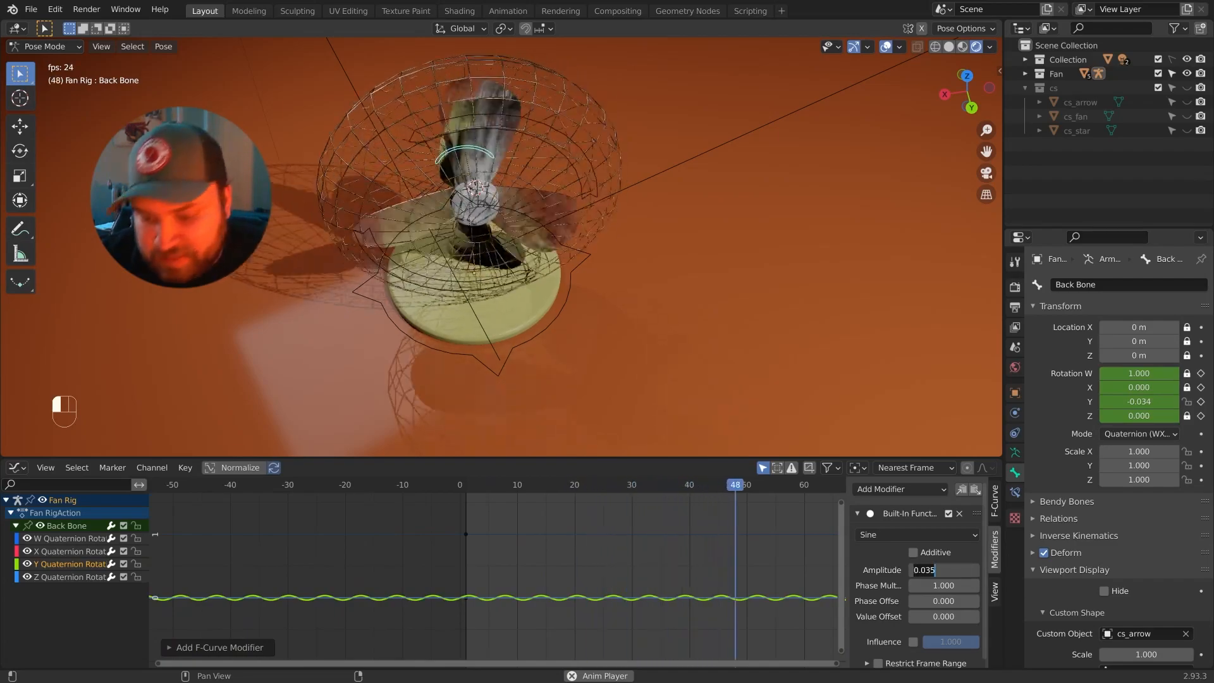
text(.5)
key(Return)
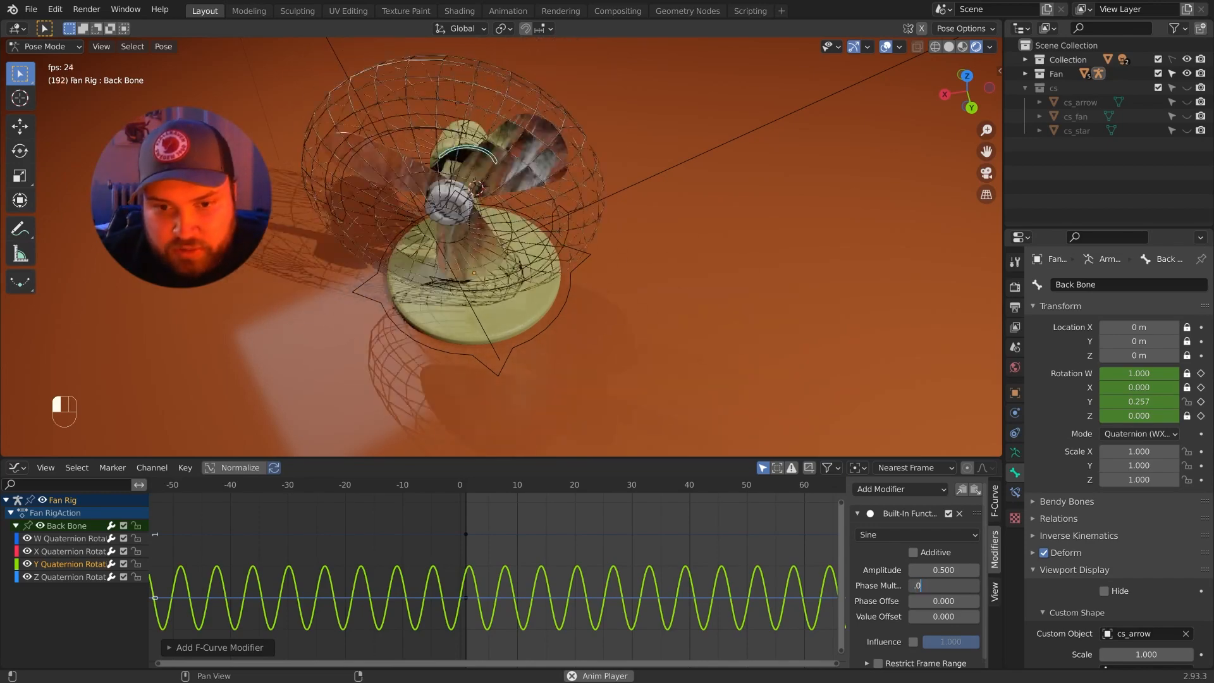
Set the sine modifier's Phase Multiplier to 0.035 and examine the oscillating curve and fan head during playback.
key(Return)
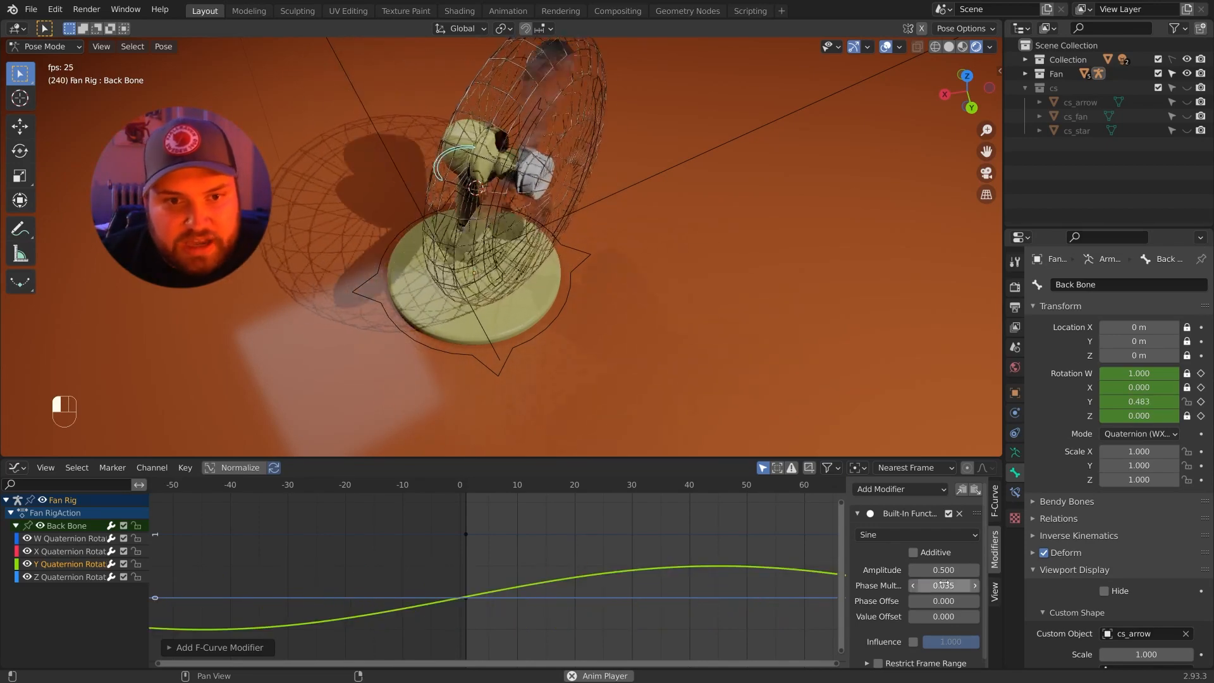
scroll(727, 551, down, 8)
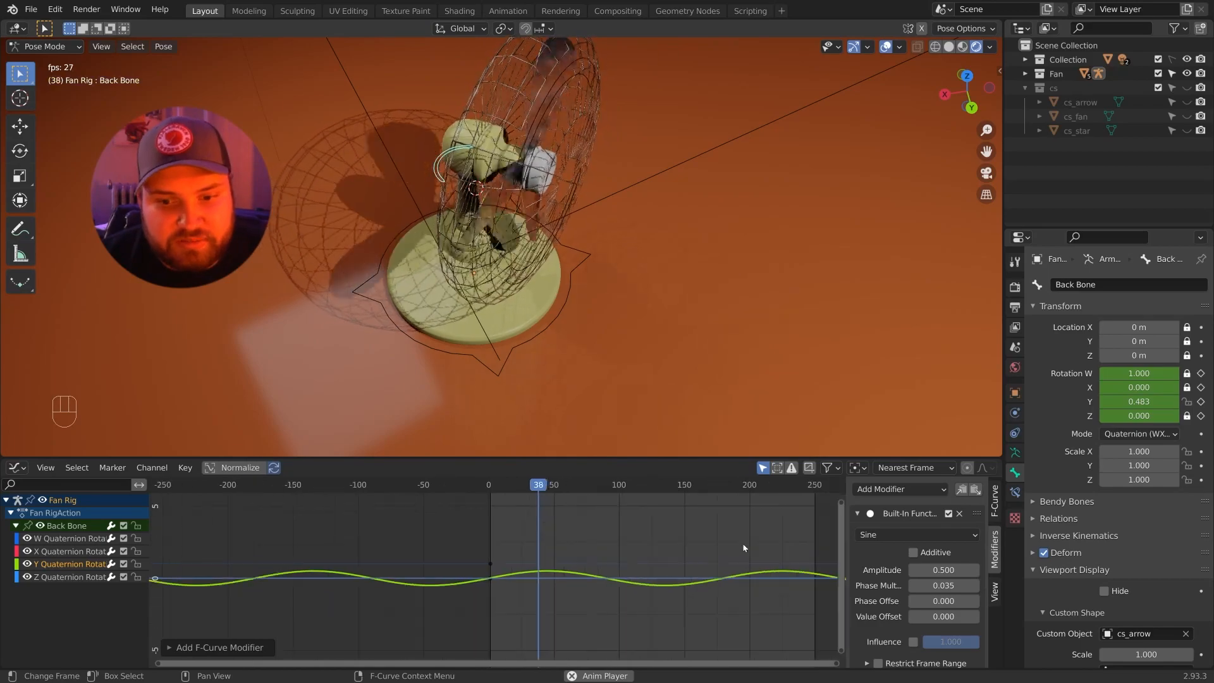
scroll(744, 547, down, 3)
middle_drag(734, 427, 787, 280)
middle_drag(715, 363, 721, 437)
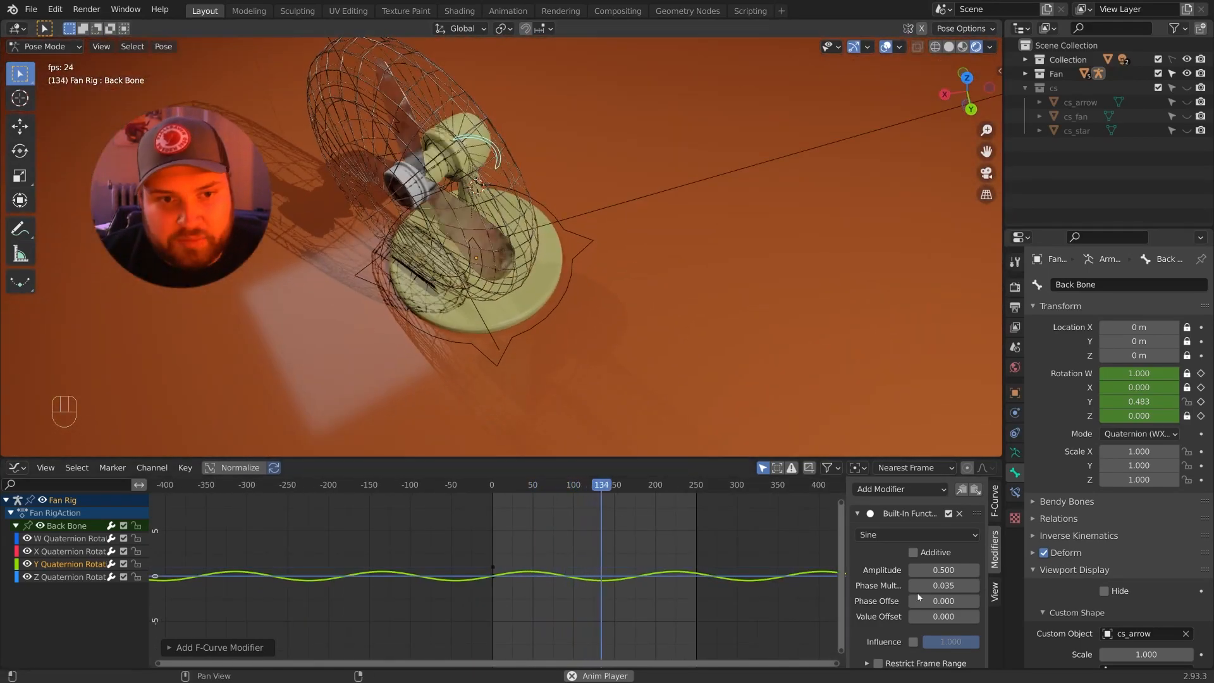
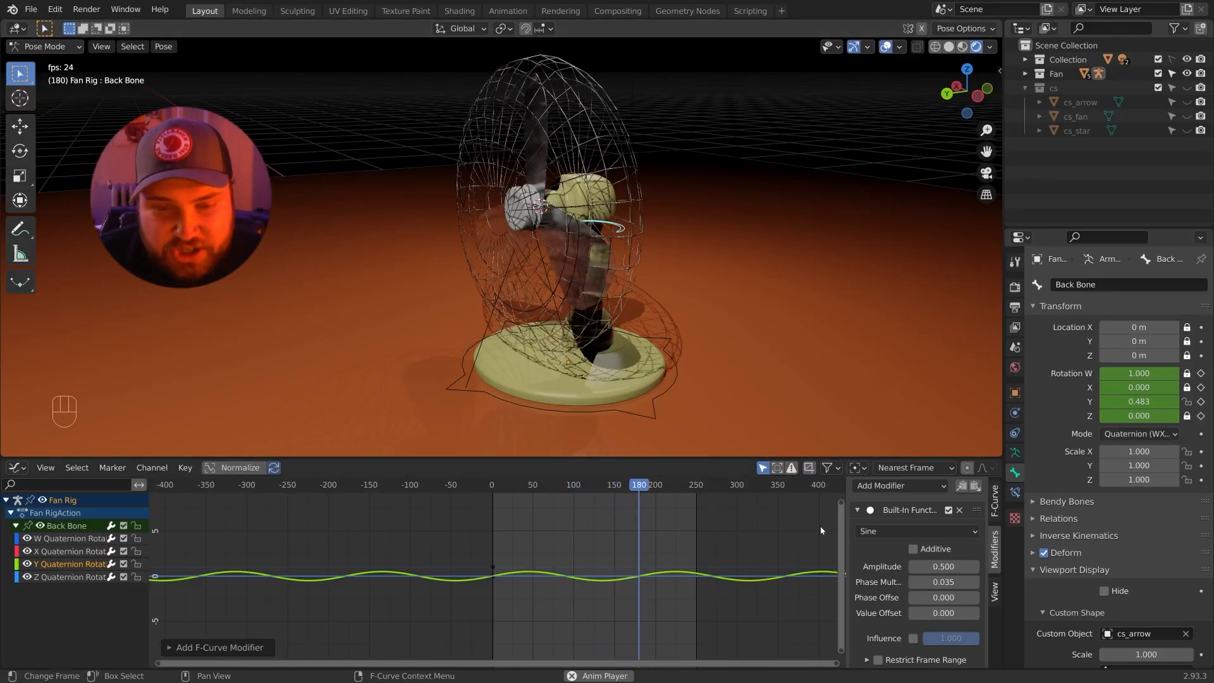
Remove the Built-In Function modifier and delete the Back Bone's rotation keyframes, ending with playback stopped.
click(960, 510)
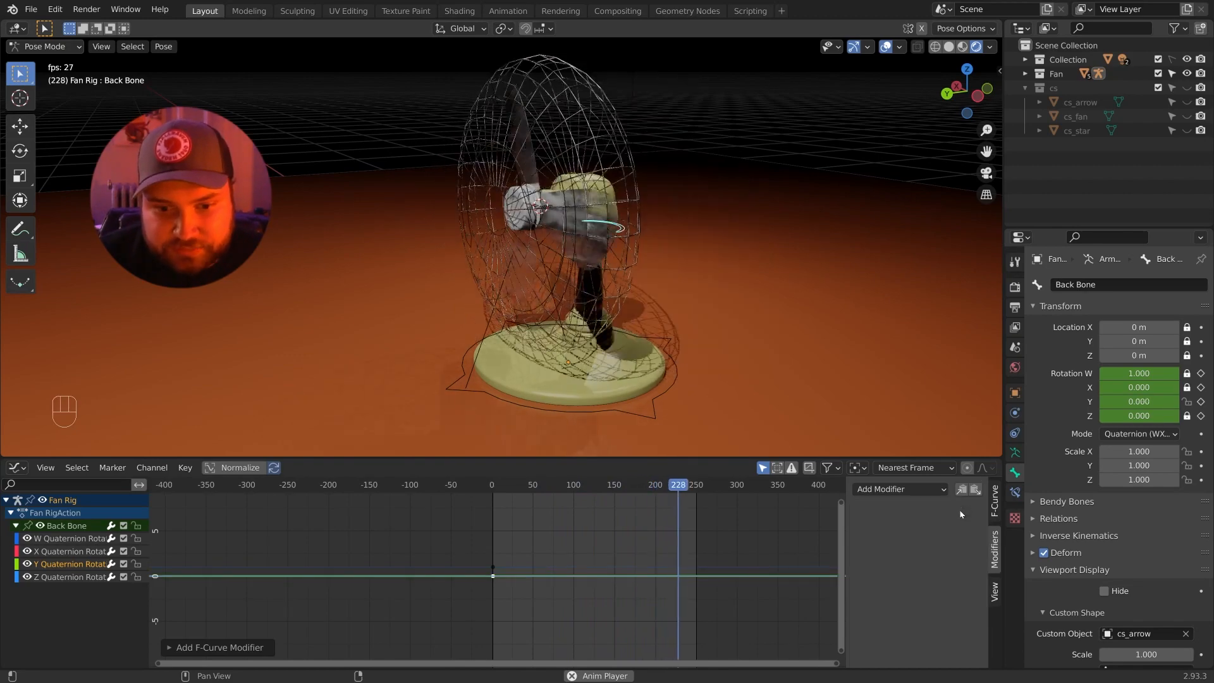
drag(525, 540, 462, 601)
key(Delete)
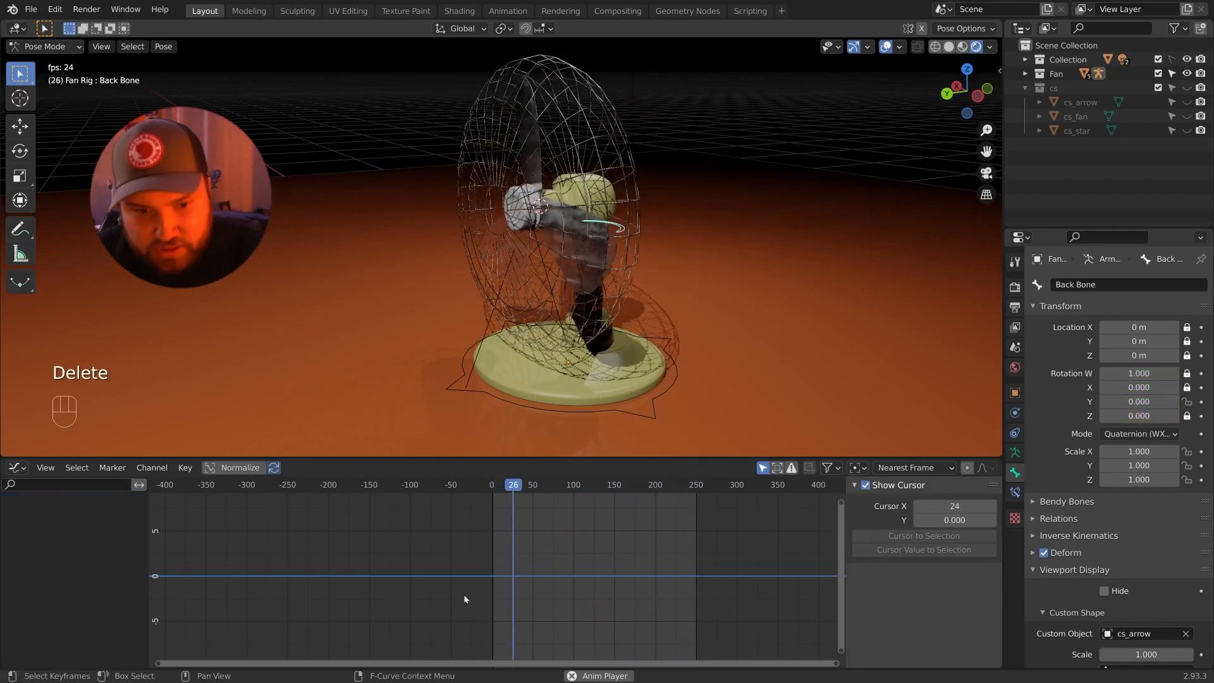
key(space)
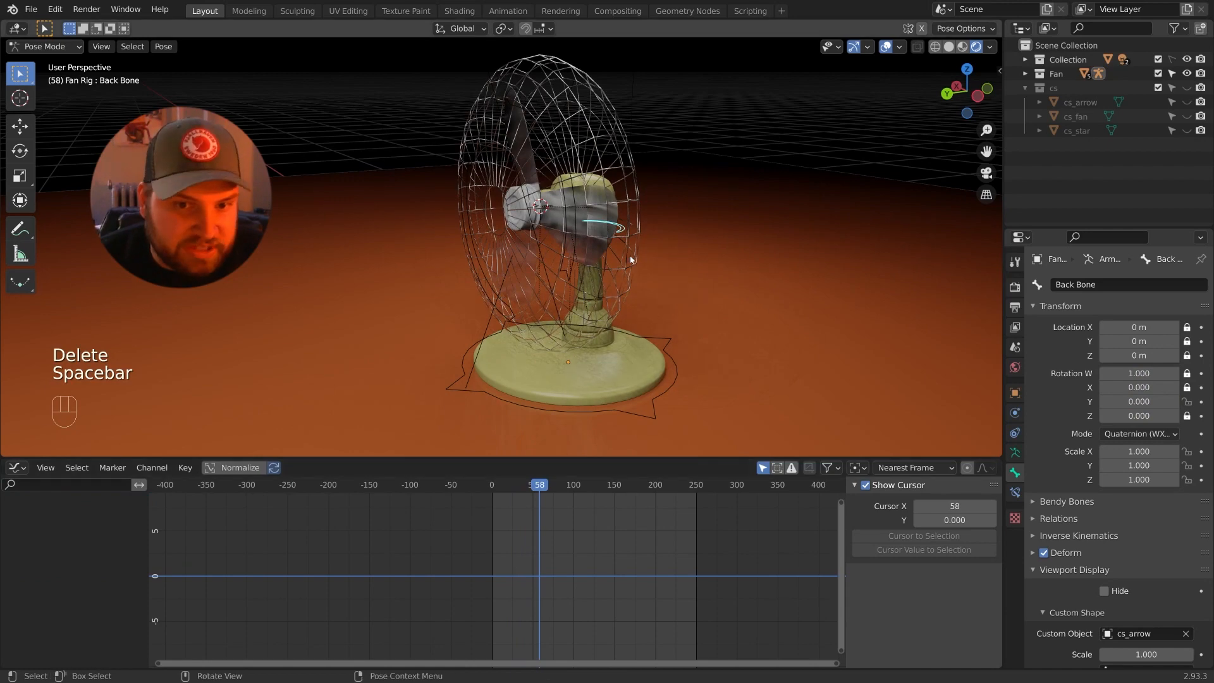
Select the Fan Bone and play back the animation to check the blade spin on its own.
middle_drag(635, 386, 557, 265)
click(672, 392)
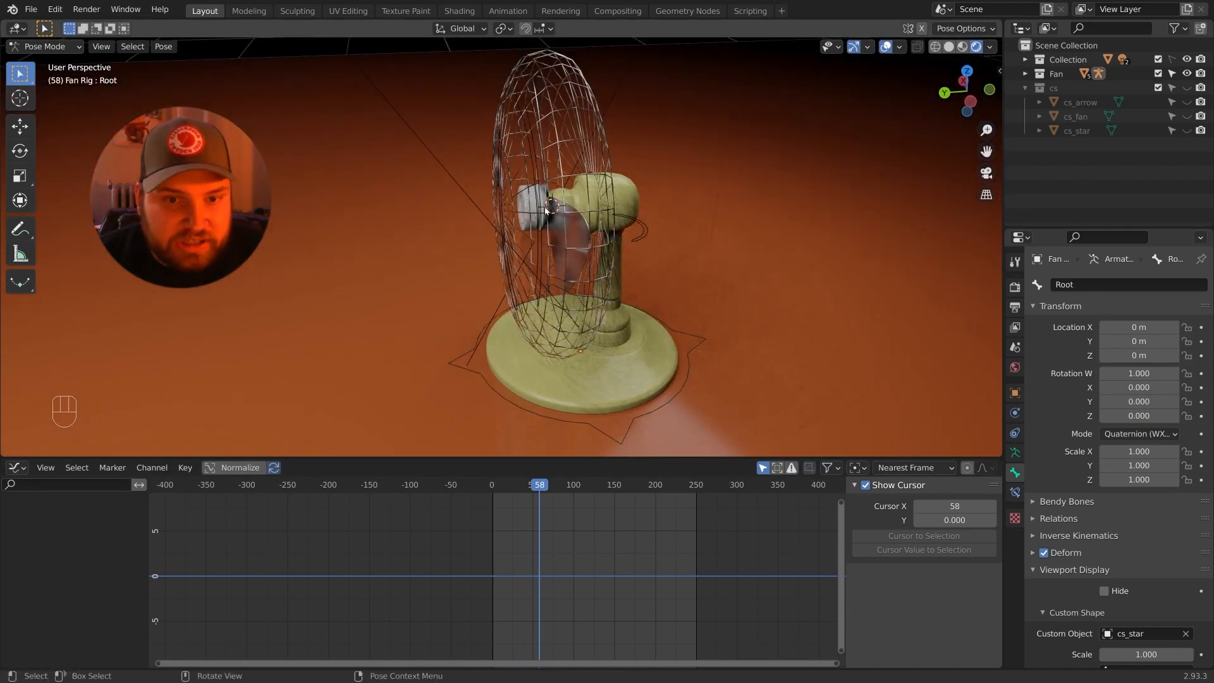
click(531, 221)
middle_drag(531, 221, 600, 240)
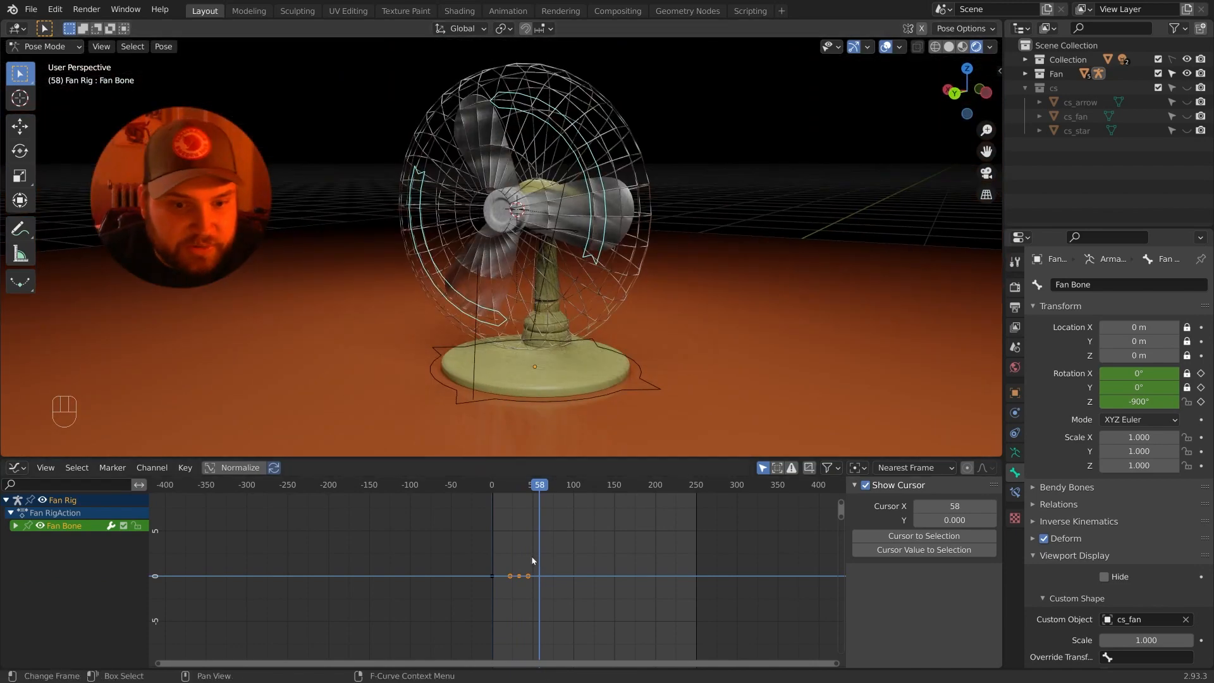
click(526, 498)
key(space)
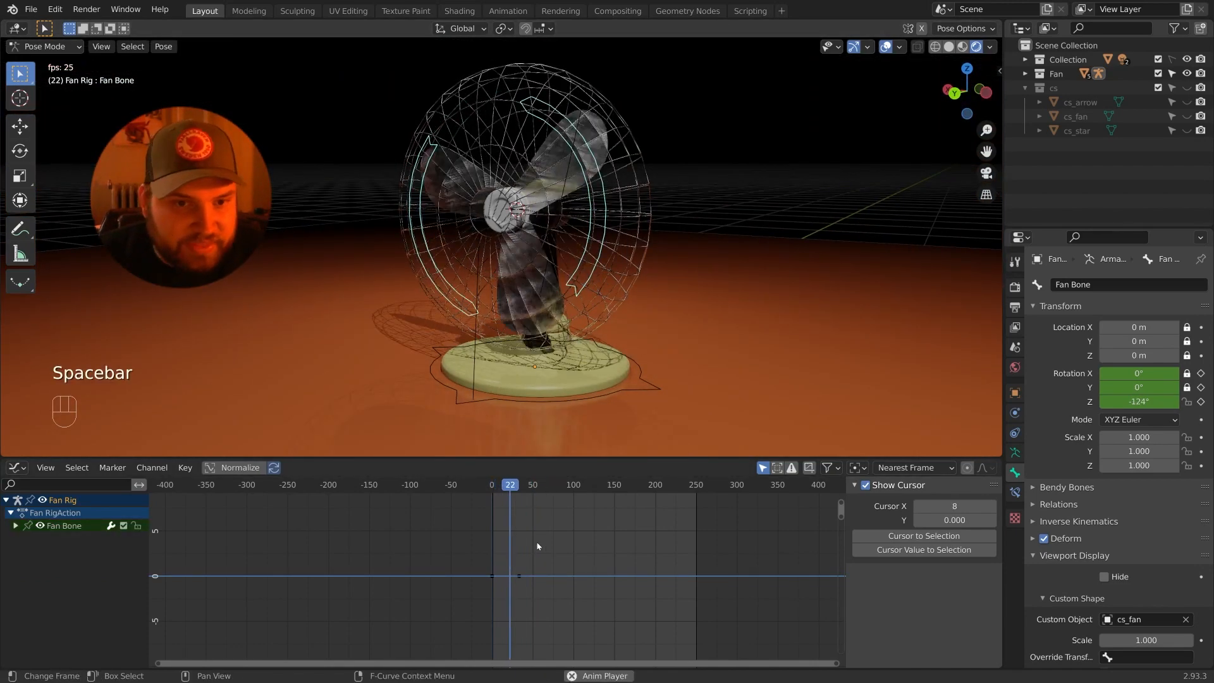
key(space)
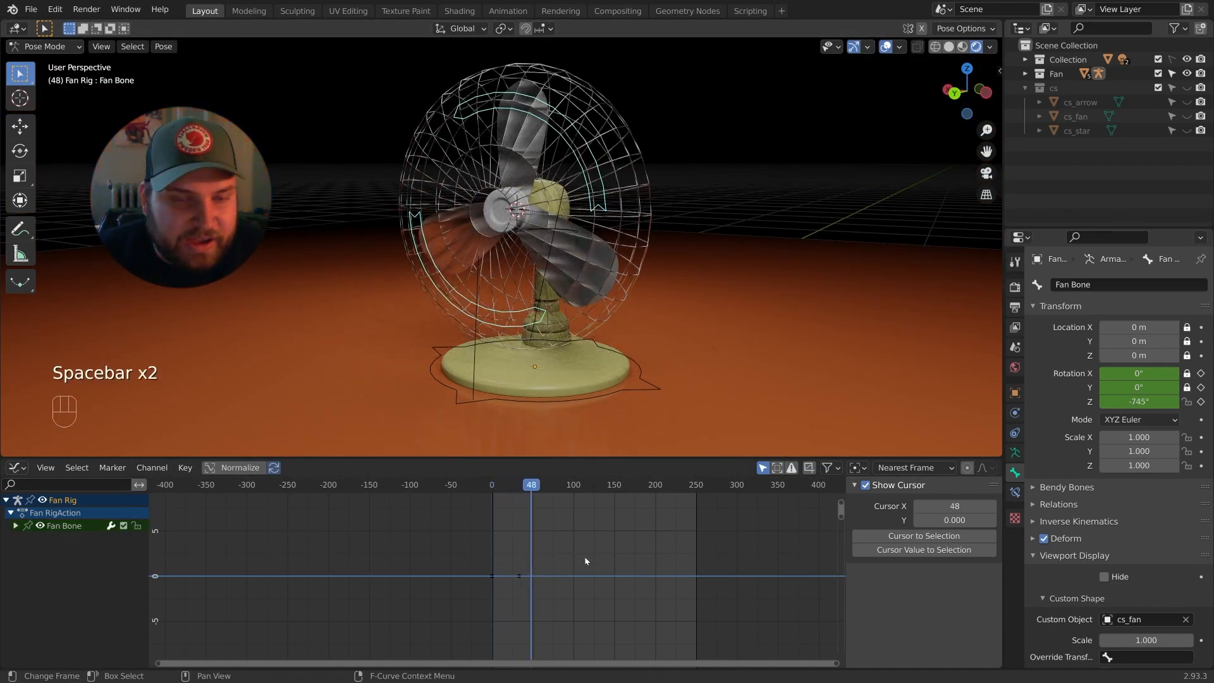
key(space)
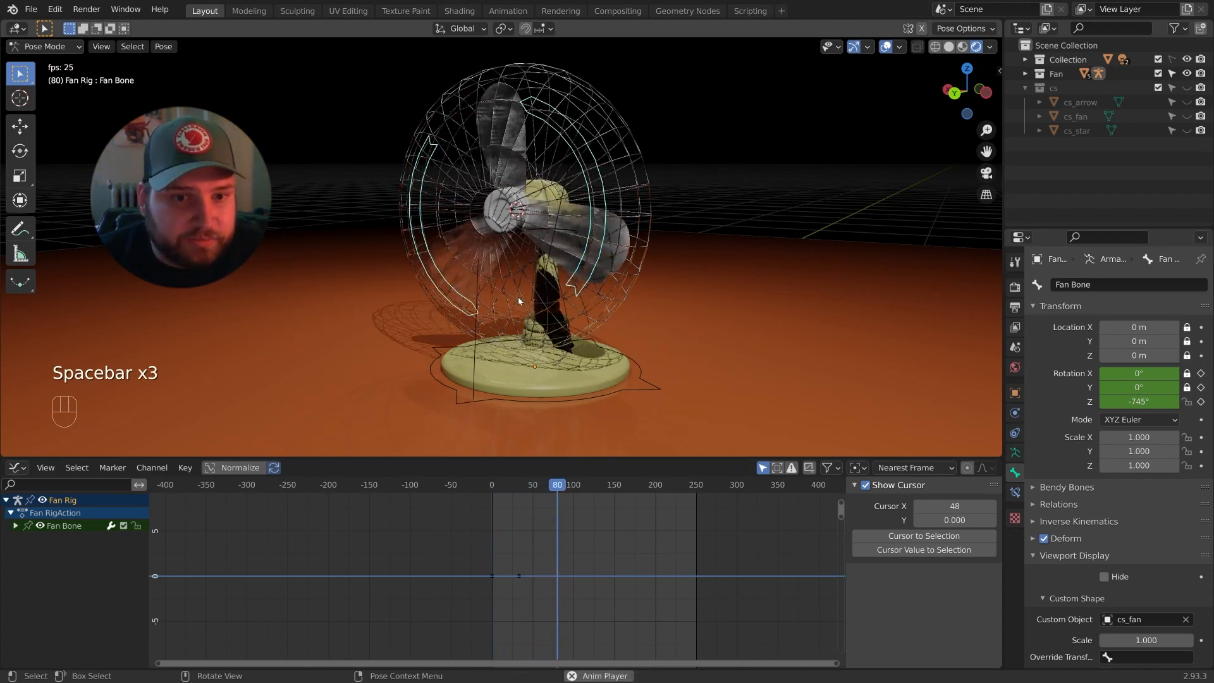
key(space)
Switch the Graph Editor area to the Dope Sheet in Action Editor mode.
click(16, 467)
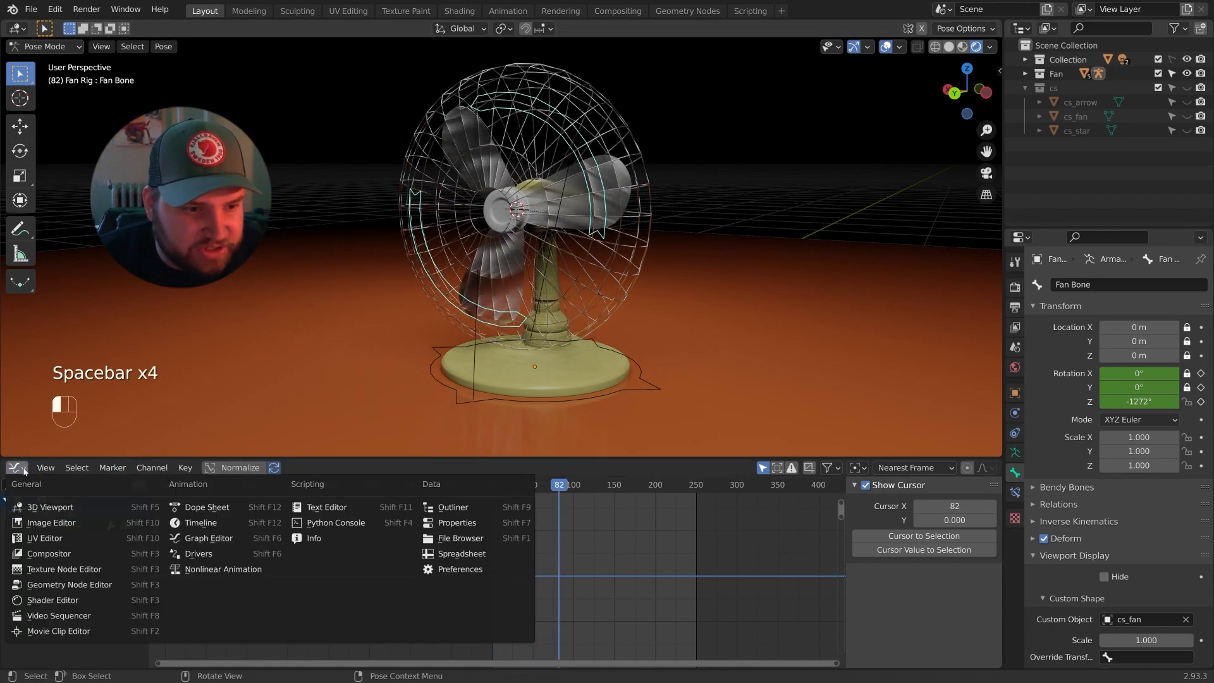
click(205, 514)
click(76, 467)
click(100, 499)
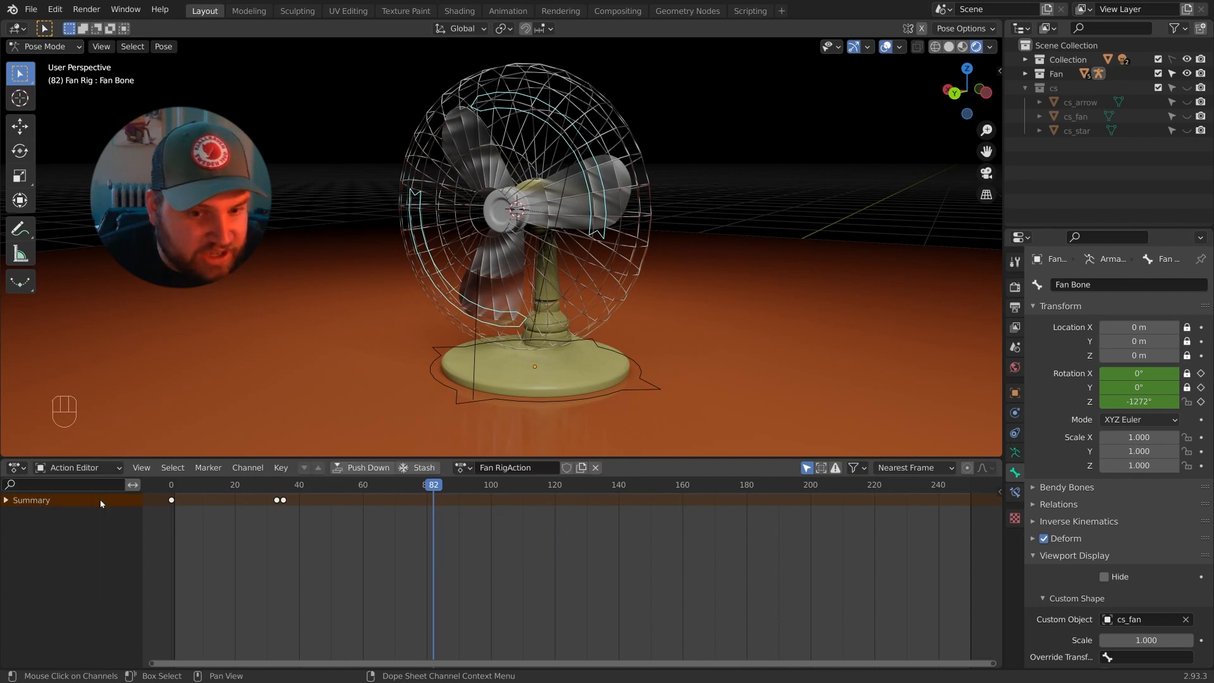
Rename the rig's action to "Fan Spinning" and enable its Fake User.
click(528, 468)
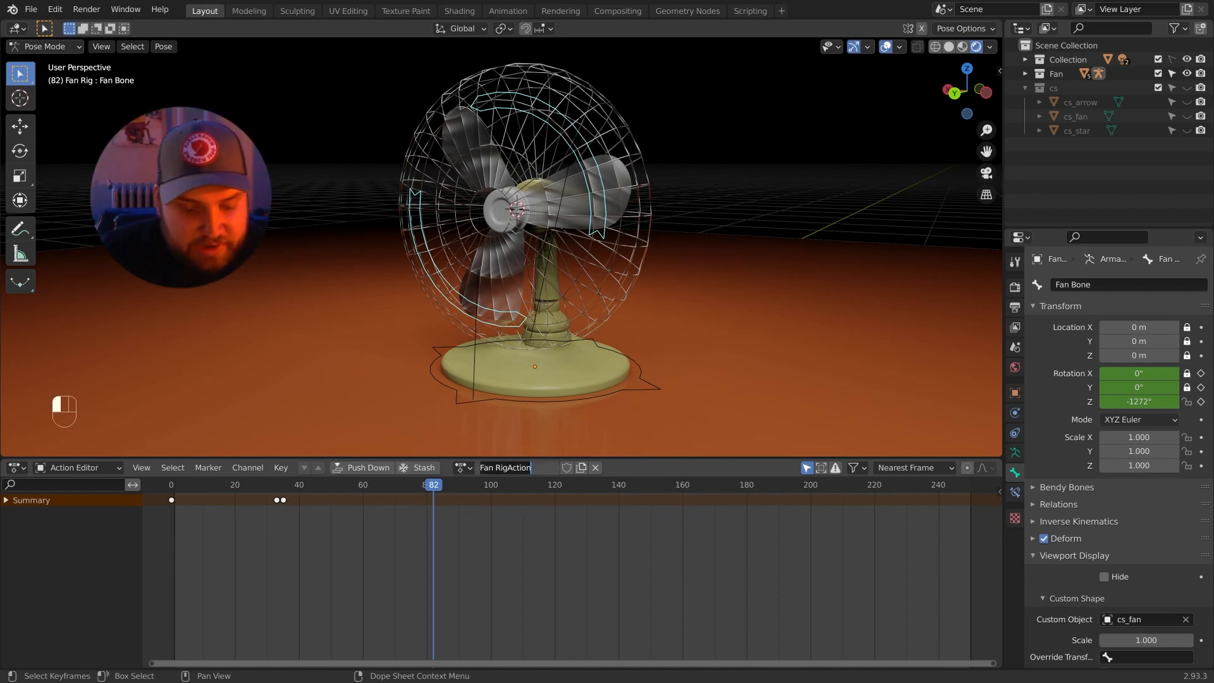
text(Fan Spinn)
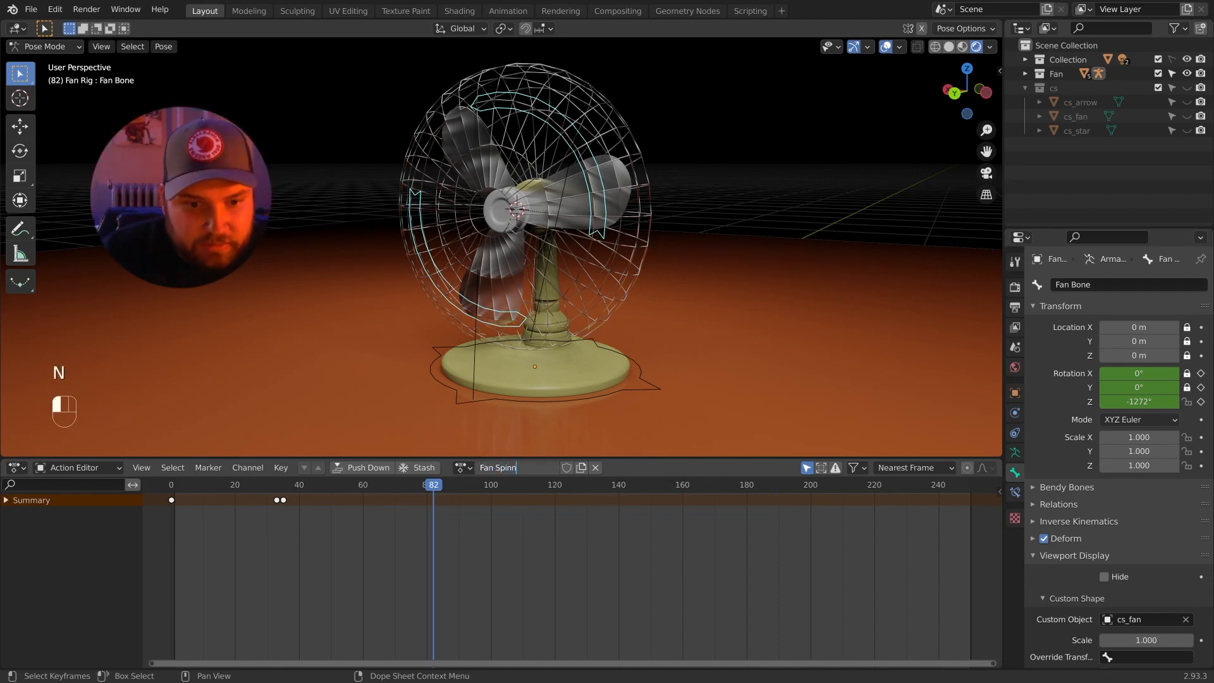
text(ing)
key(Return)
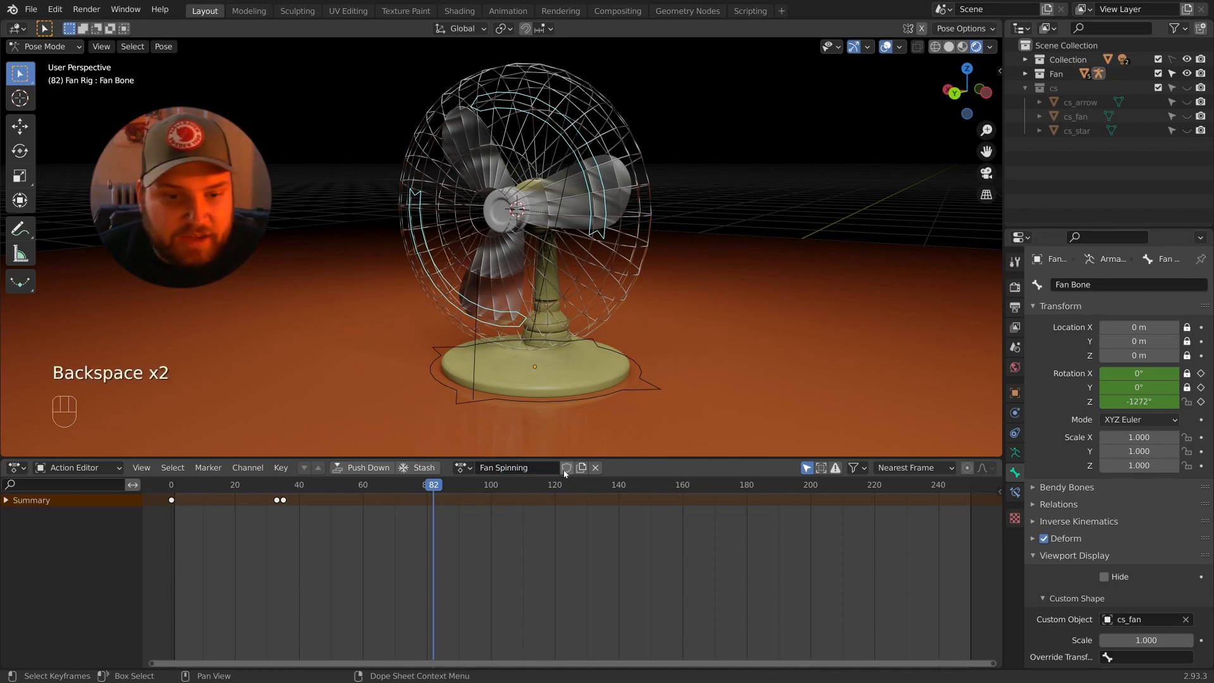
click(566, 469)
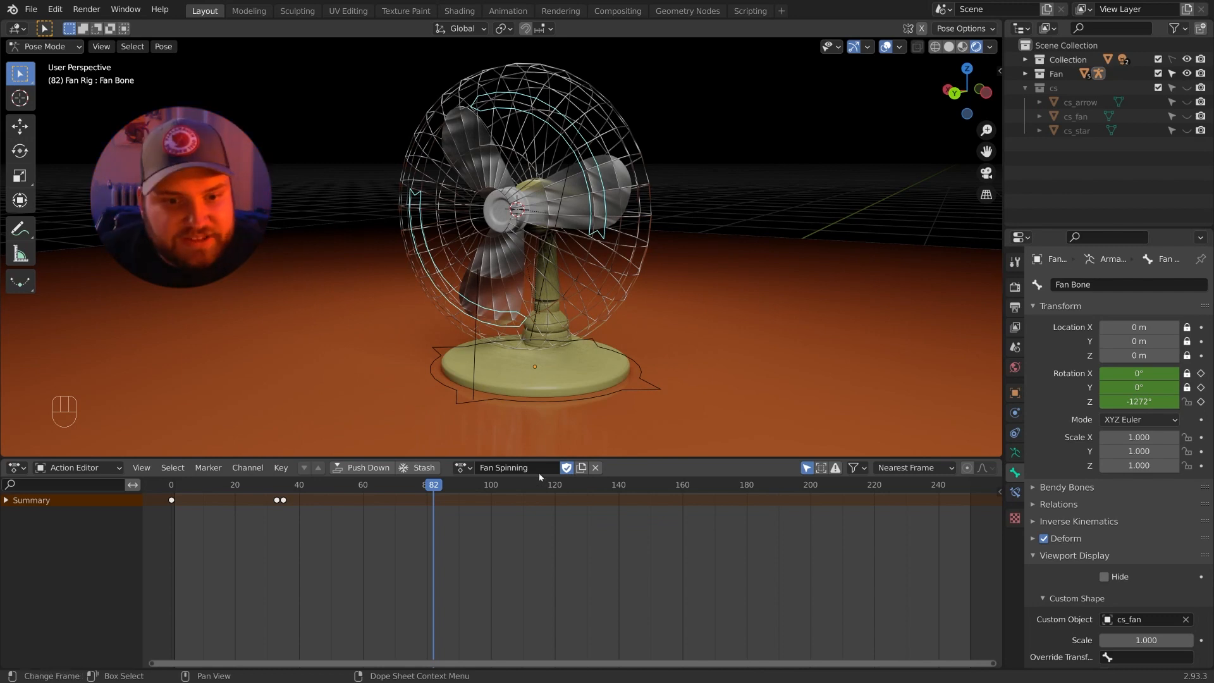
Unlink the Fan Spinning action from the rig and test playback without it, returning to frame 0.
click(596, 468)
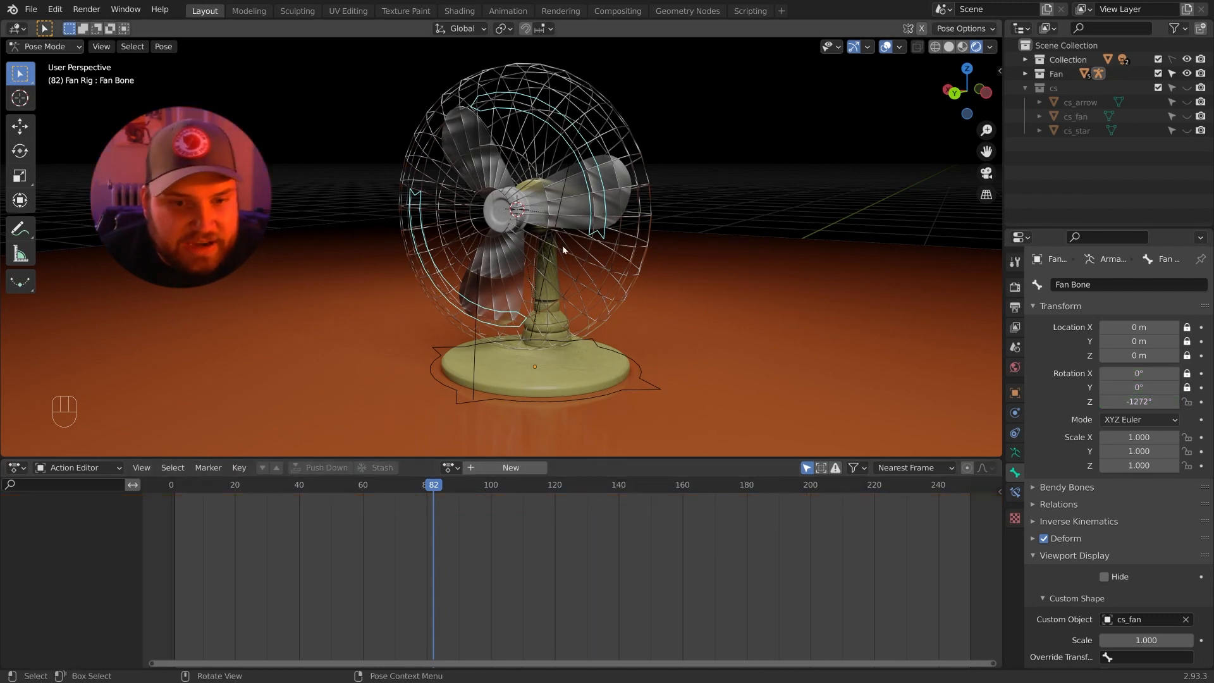
key(space)
key(space)
click(371, 497)
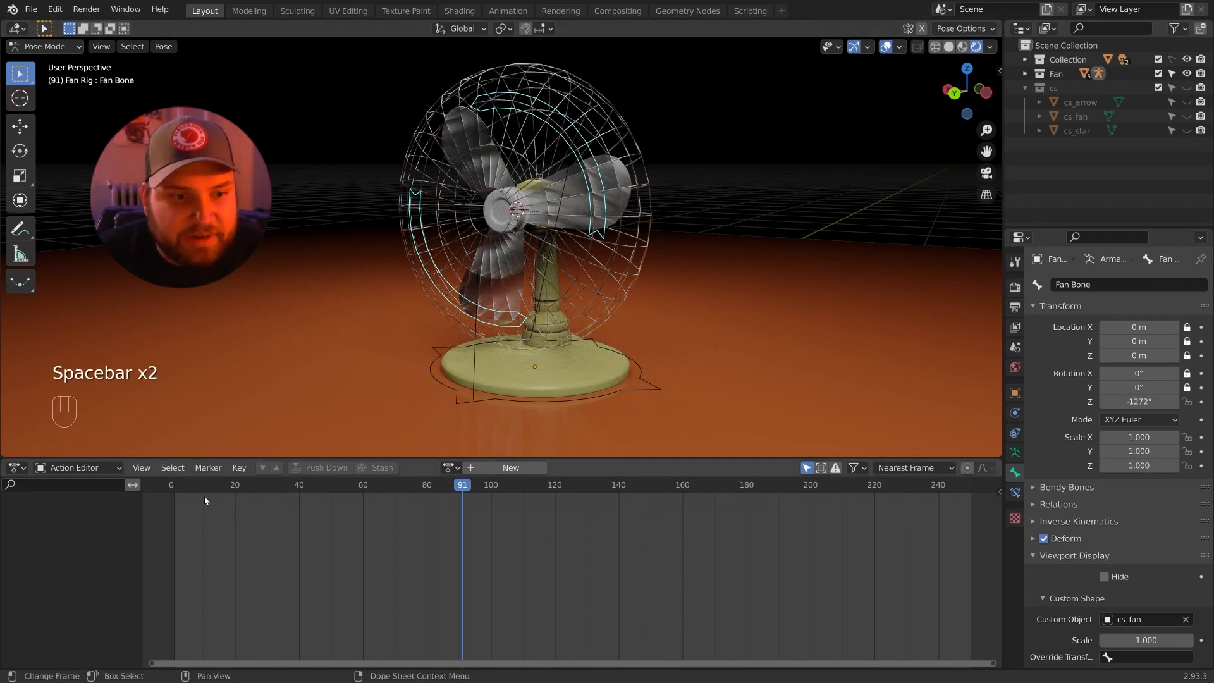
click(165, 491)
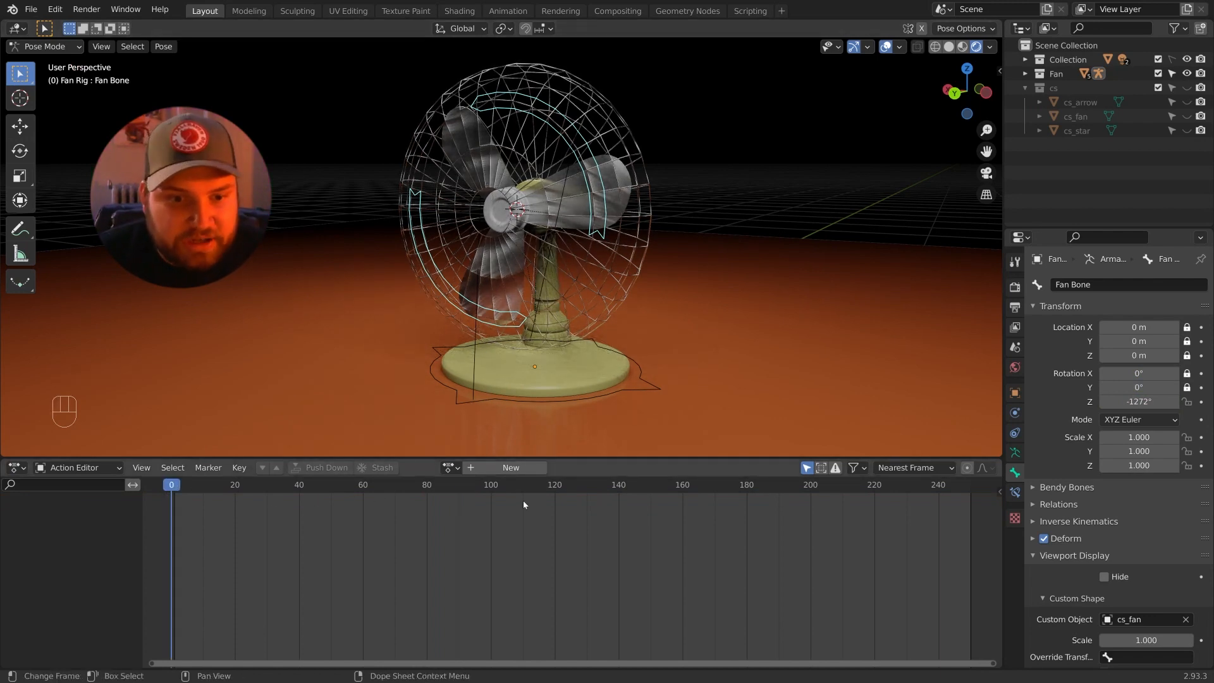
Assign the Fan Spinning action to the rig, preview its playback, and unlink it again.
click(452, 471)
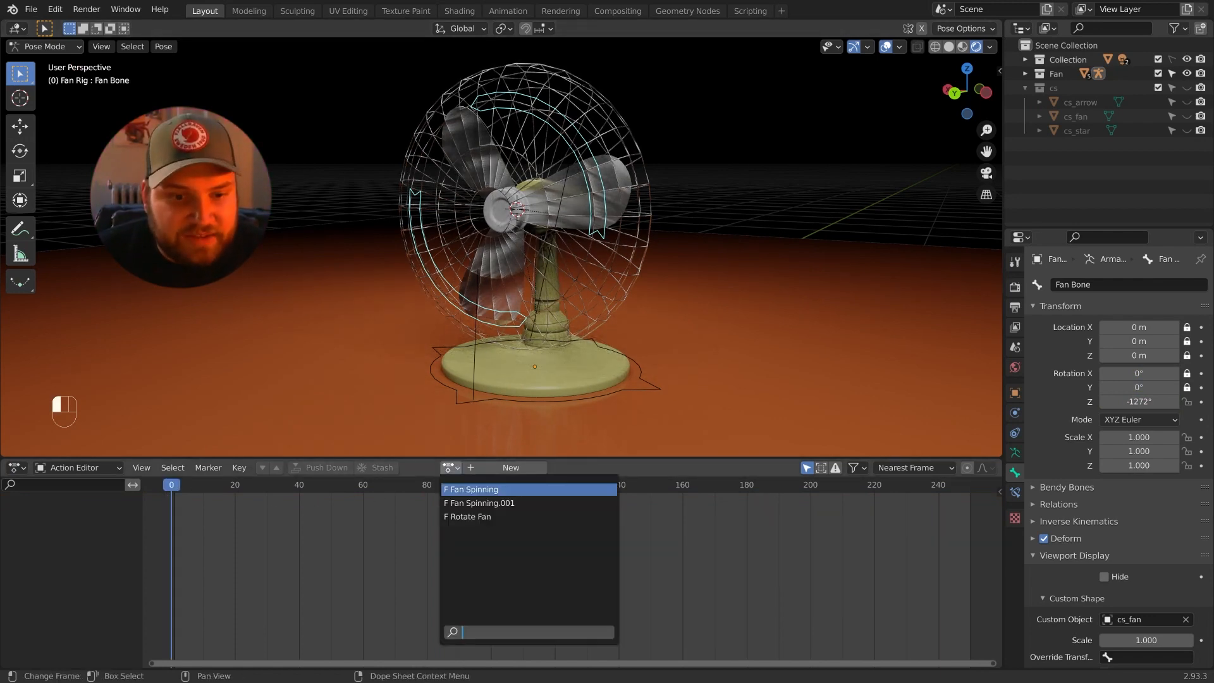
click(478, 489)
key(space)
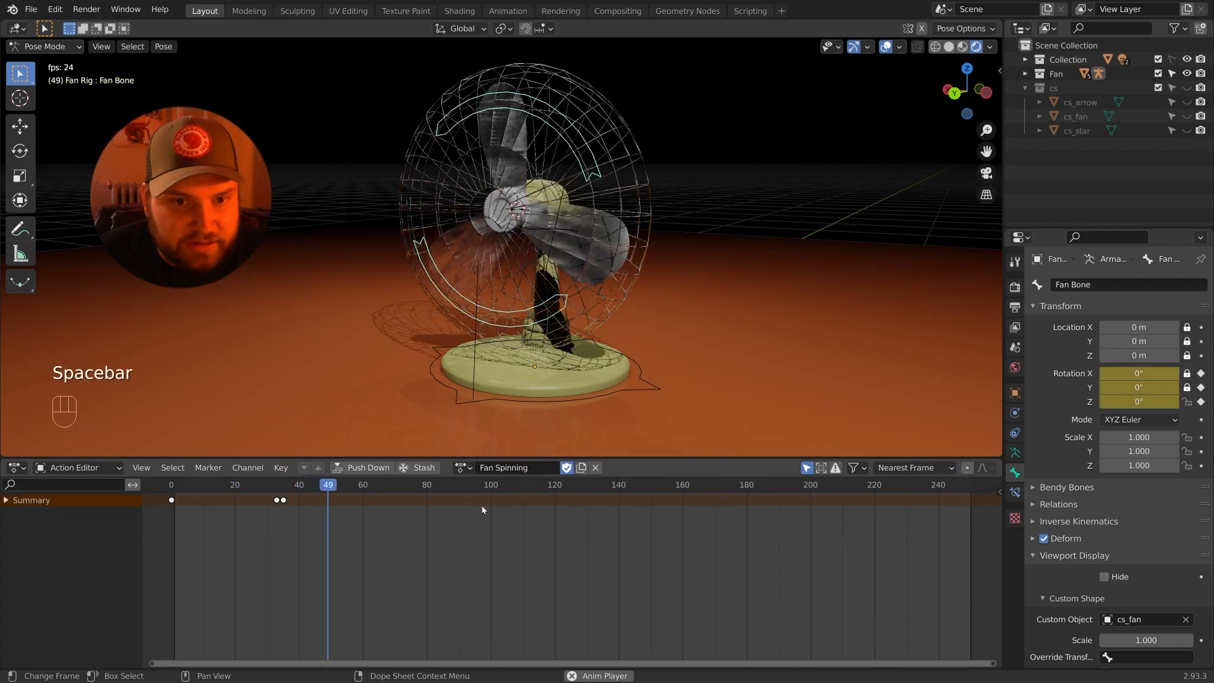
key(space)
click(595, 467)
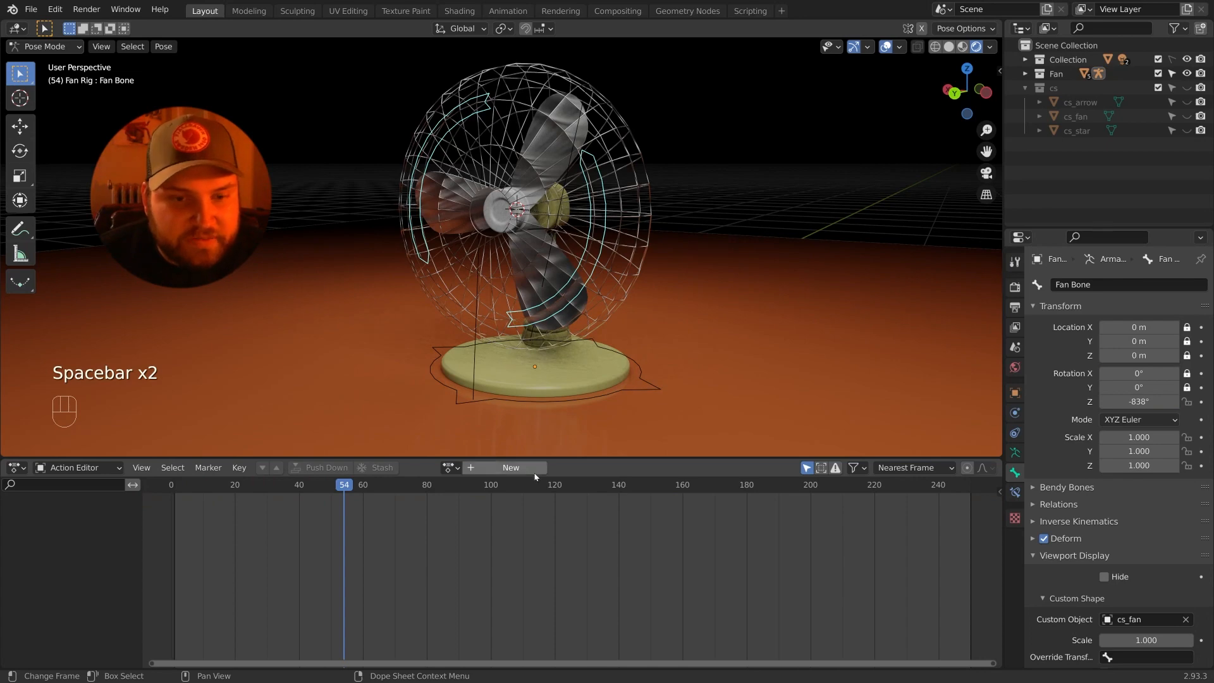
Create a new action on the rig and name it "Oscillation".
middle_drag(664, 190, 545, 473)
click(517, 471)
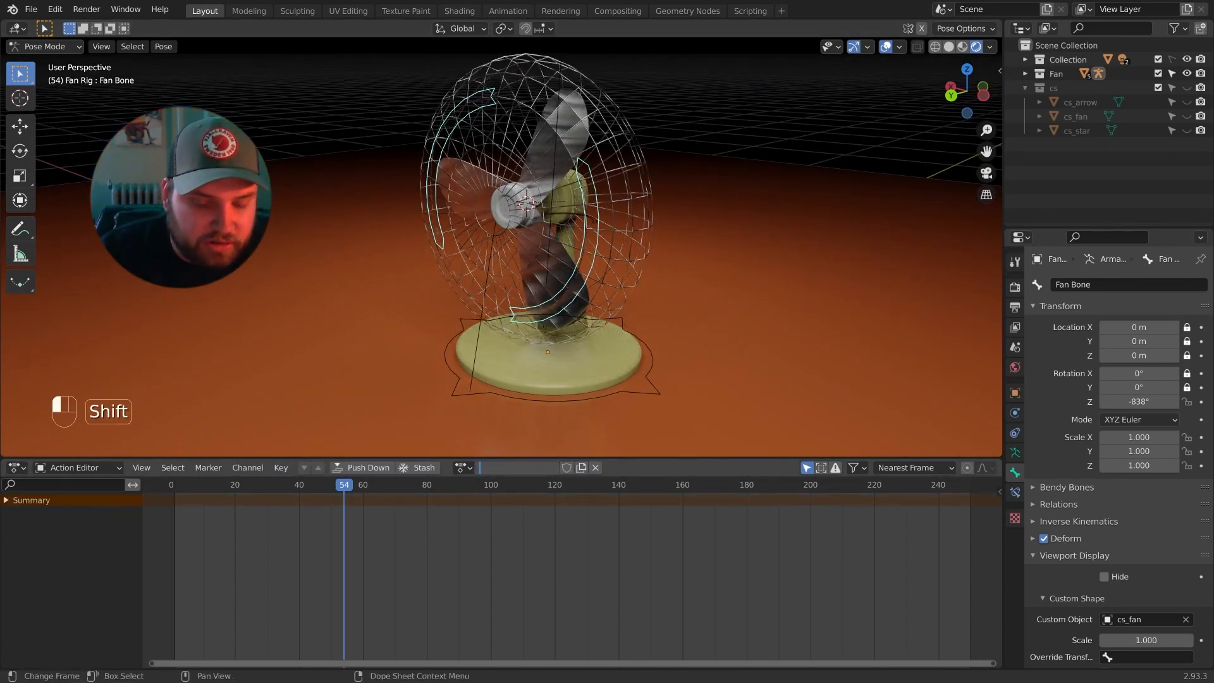
text(Oscilation)
key(Return)
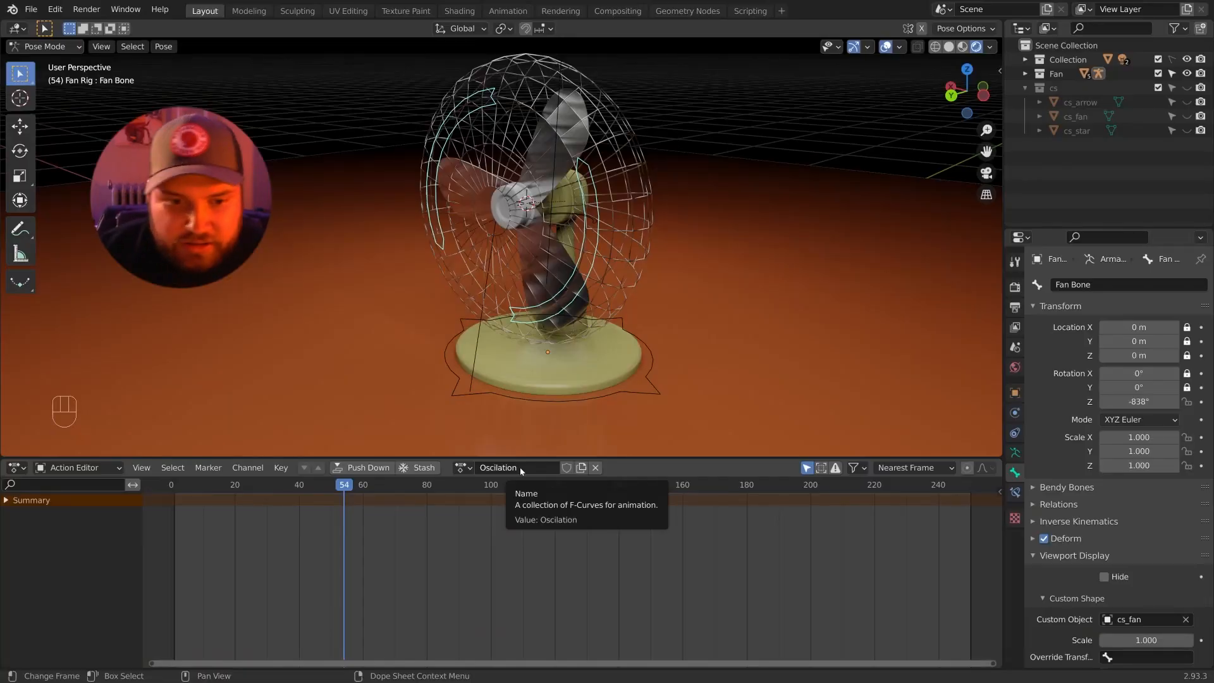
click(522, 471)
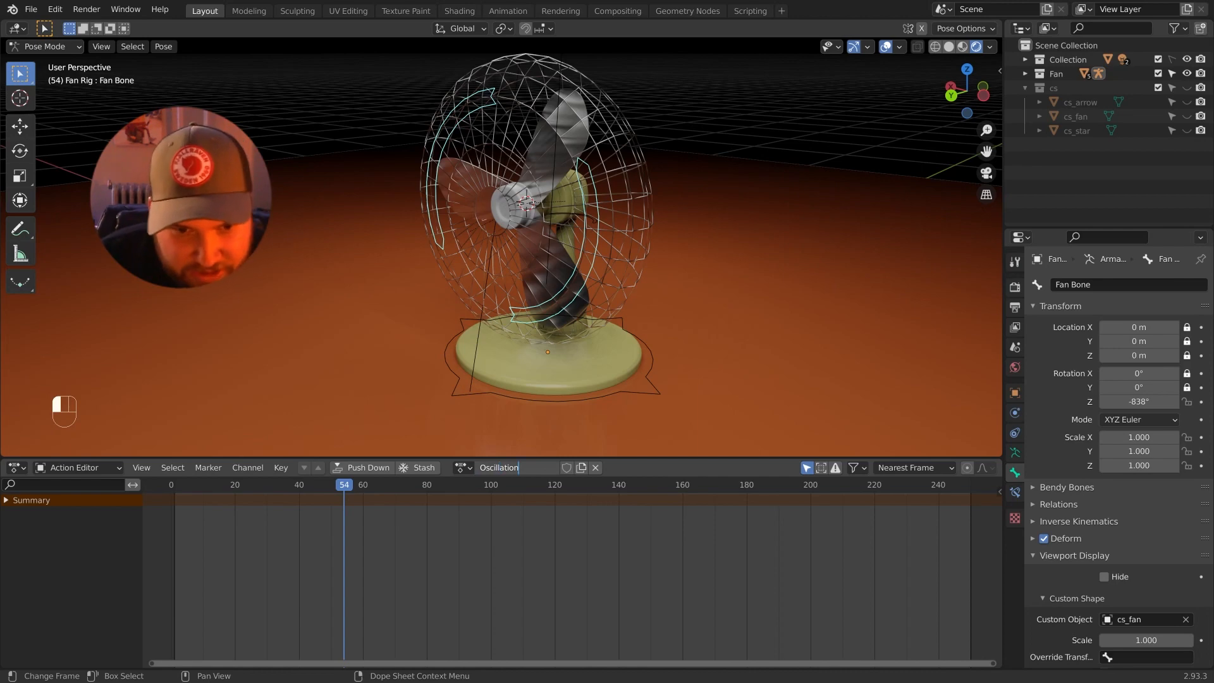
key(Return)
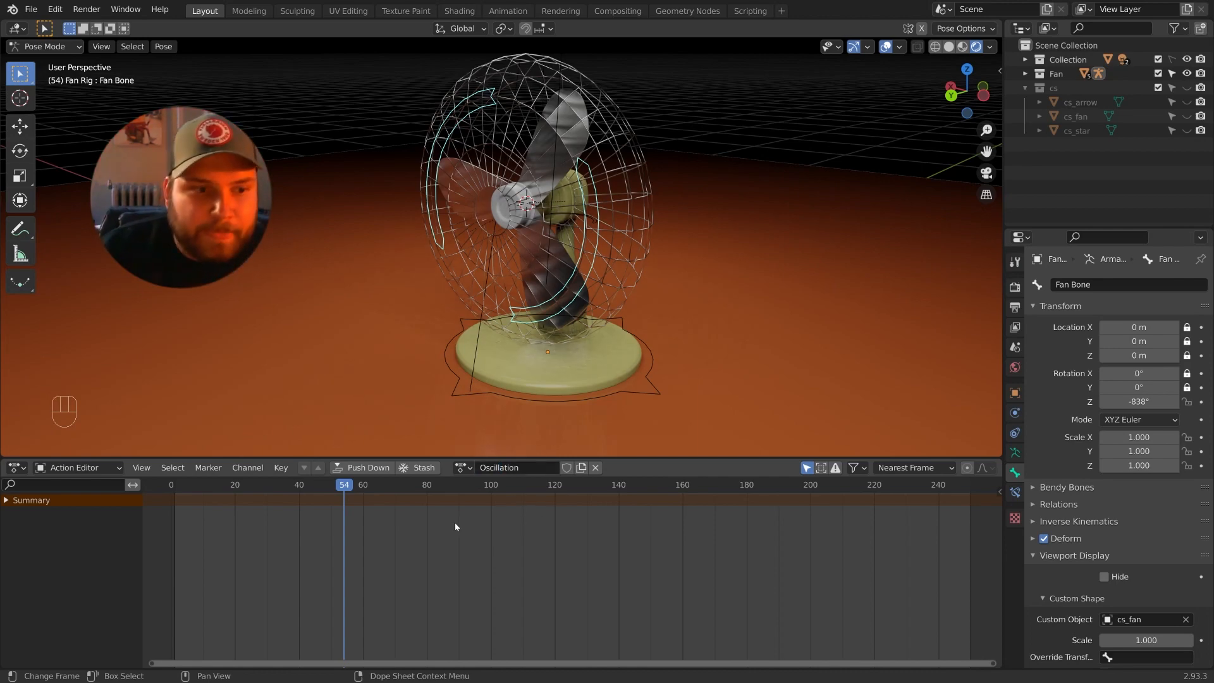
Select the Back Bone behind the fan head and switch the Action Editor area to the Graph Editor.
middle_drag(382, 328, 709, 335)
click(647, 248)
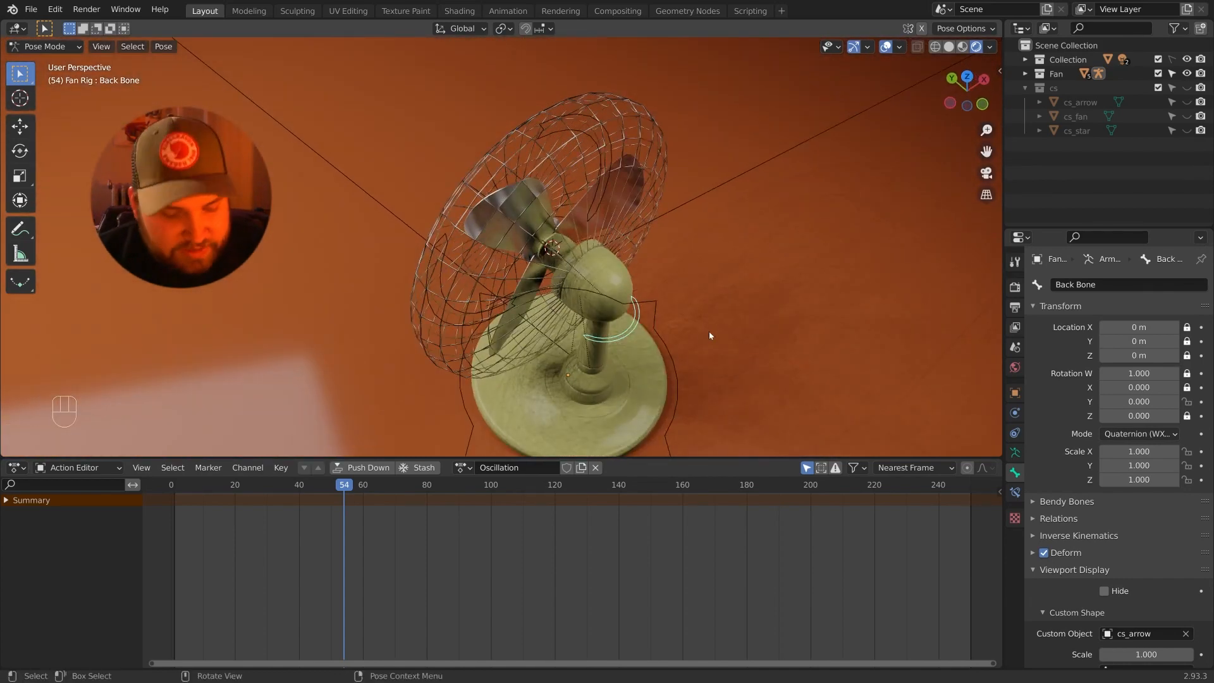
click(16, 468)
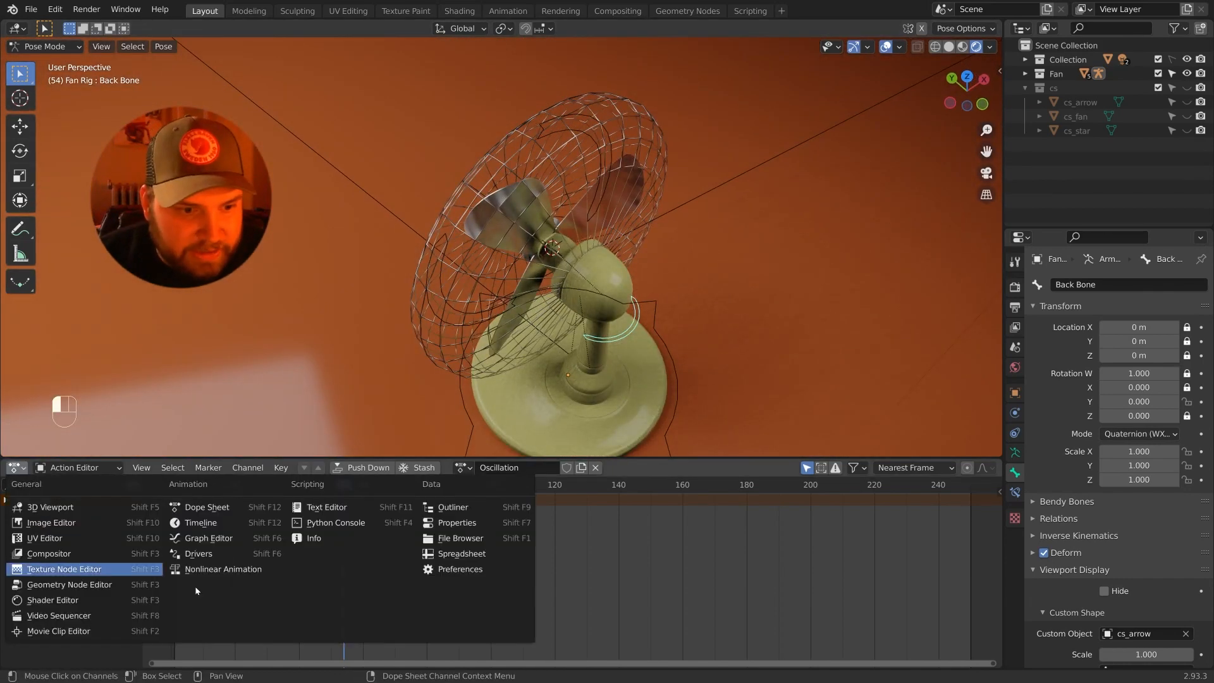
click(202, 539)
Insert a Rotation keyframe for the Back Bone at frame 1.
drag(508, 499, 494, 499)
key(space)
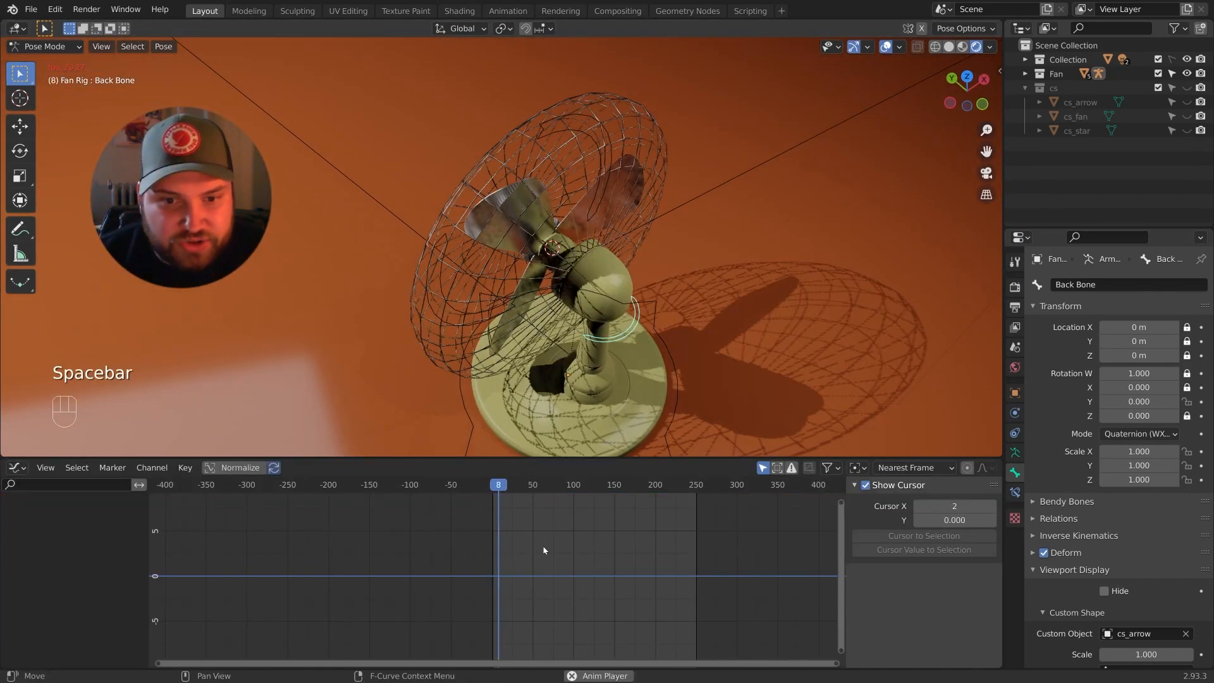
key(space)
click(493, 485)
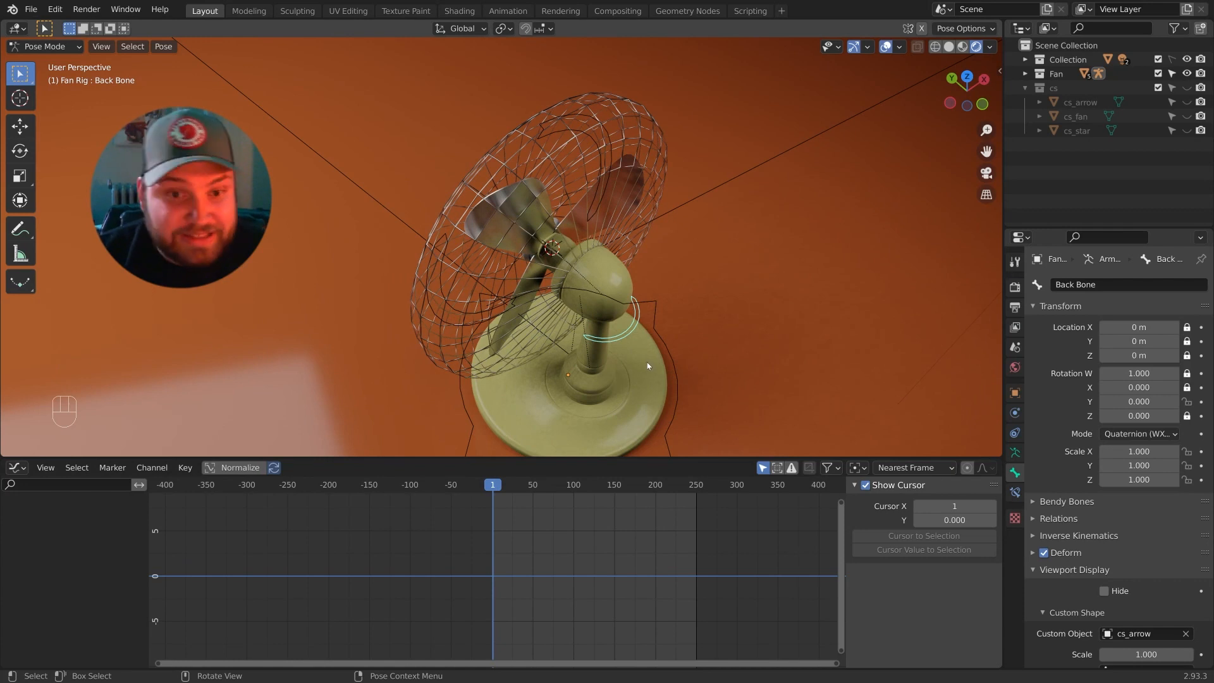
key(i)
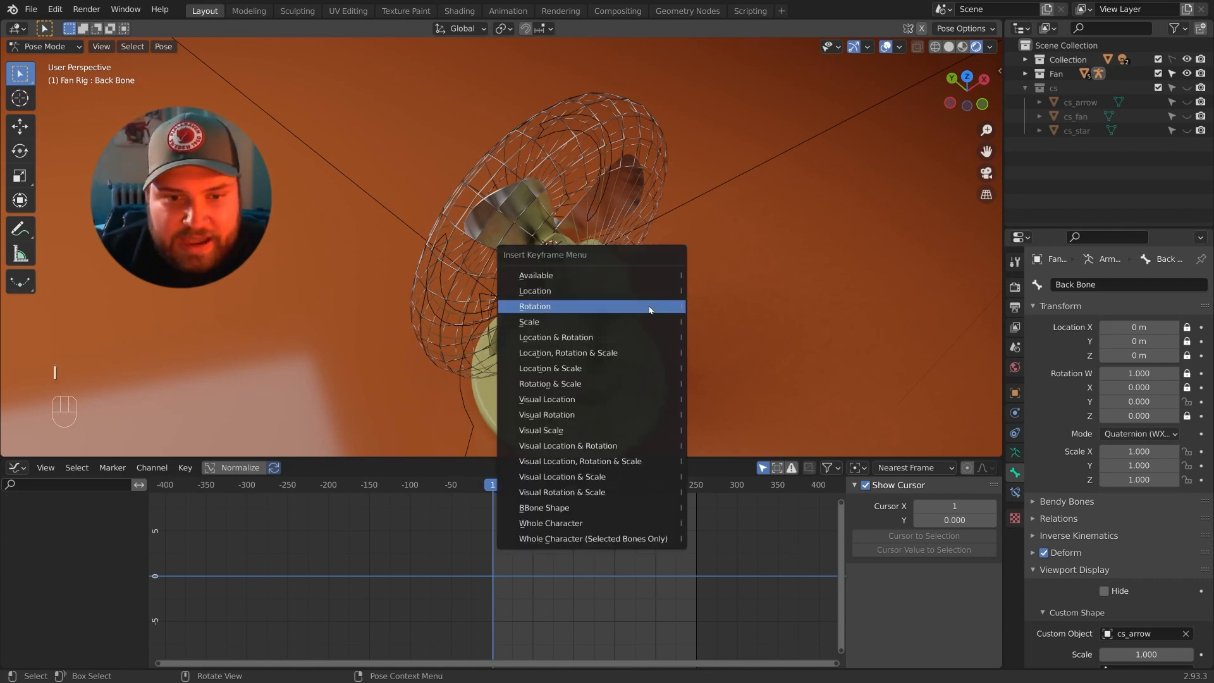
click(650, 310)
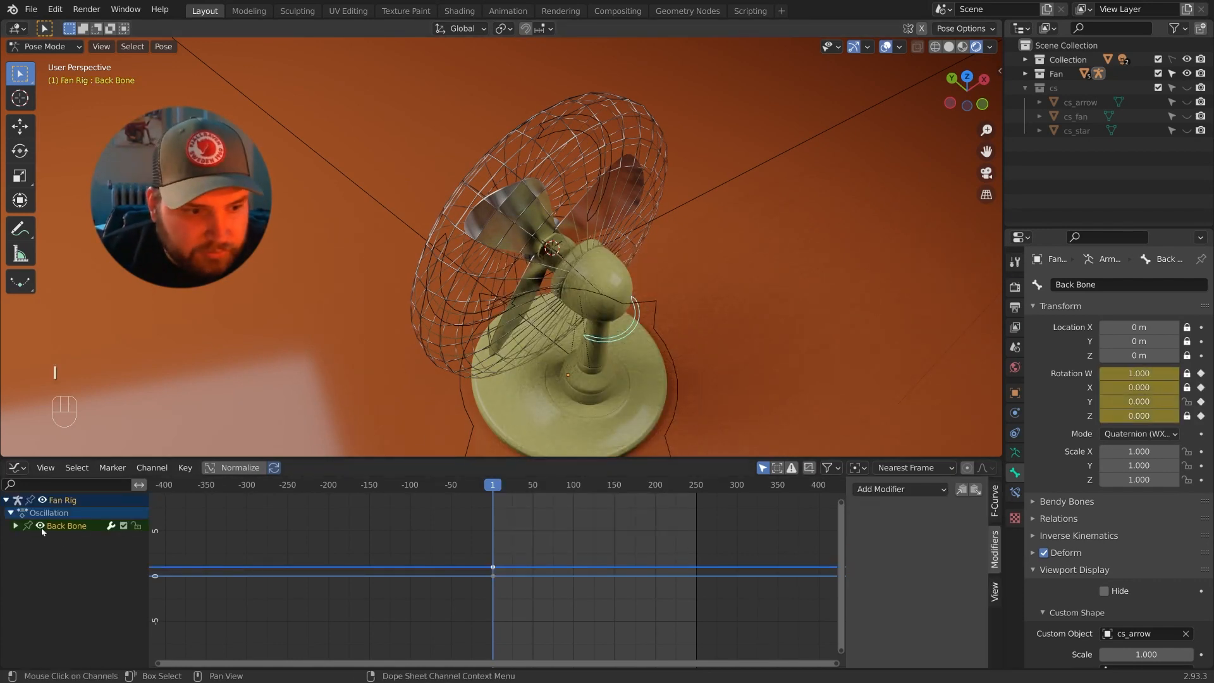
Add a Built-In Function modifier with Sine to the Back Bone's Y Quaternion Rotation curve and start playback.
click(16, 525)
click(62, 565)
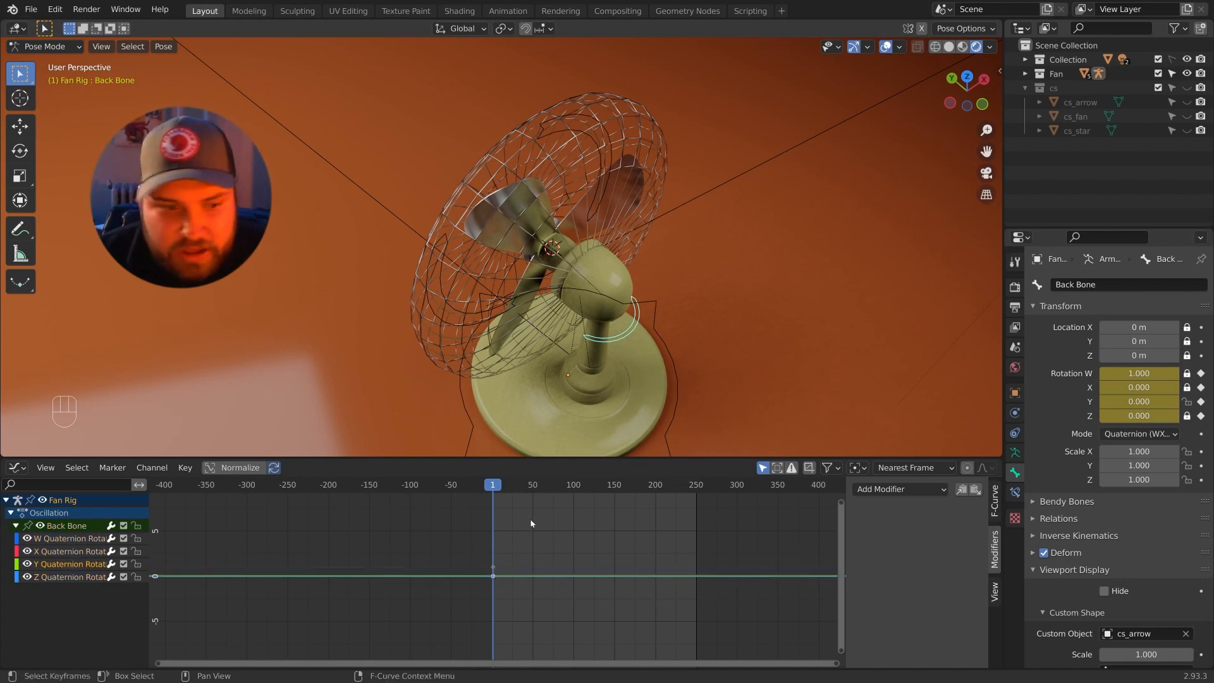
click(920, 489)
click(908, 520)
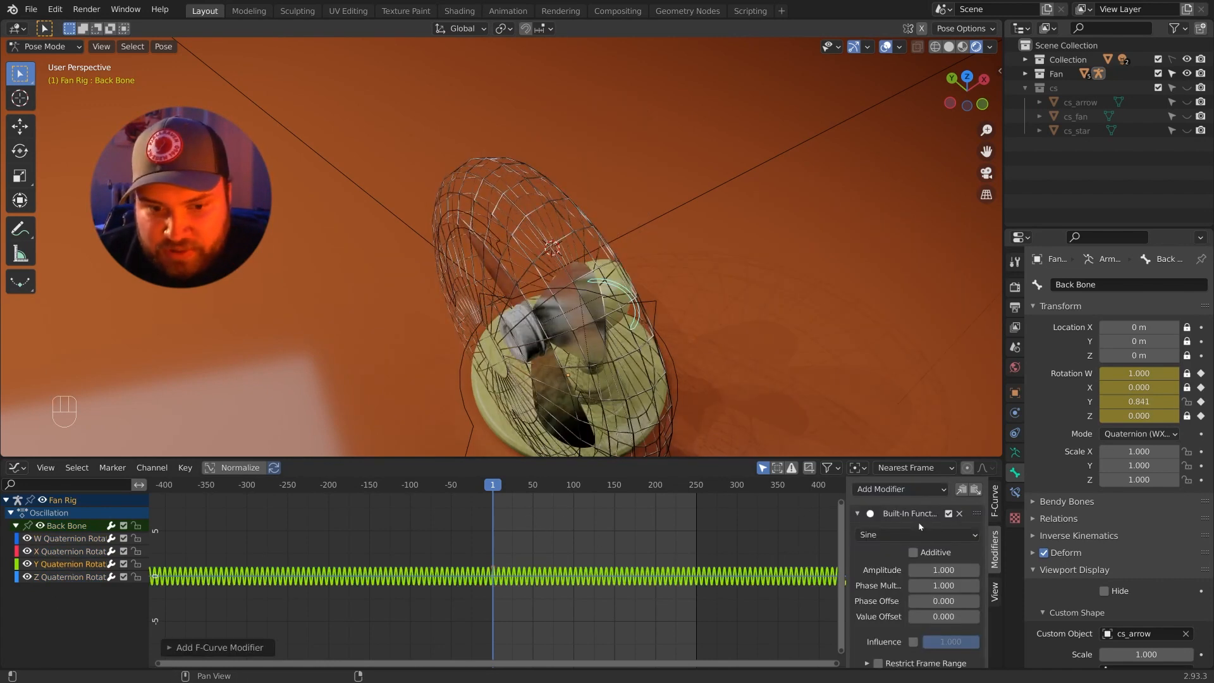
key(space)
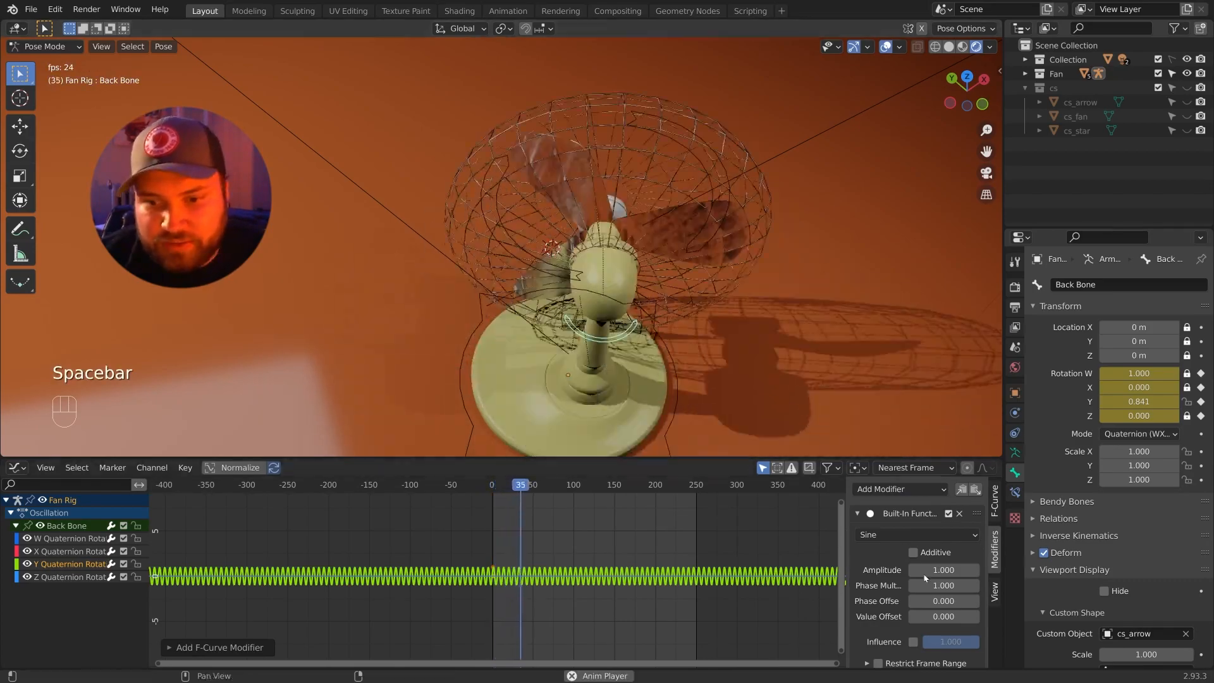
Set the Sine modifier's amplitude to 0.25 and phase multiplier to 0.035, checking the head's swing during playback.
click(945, 571)
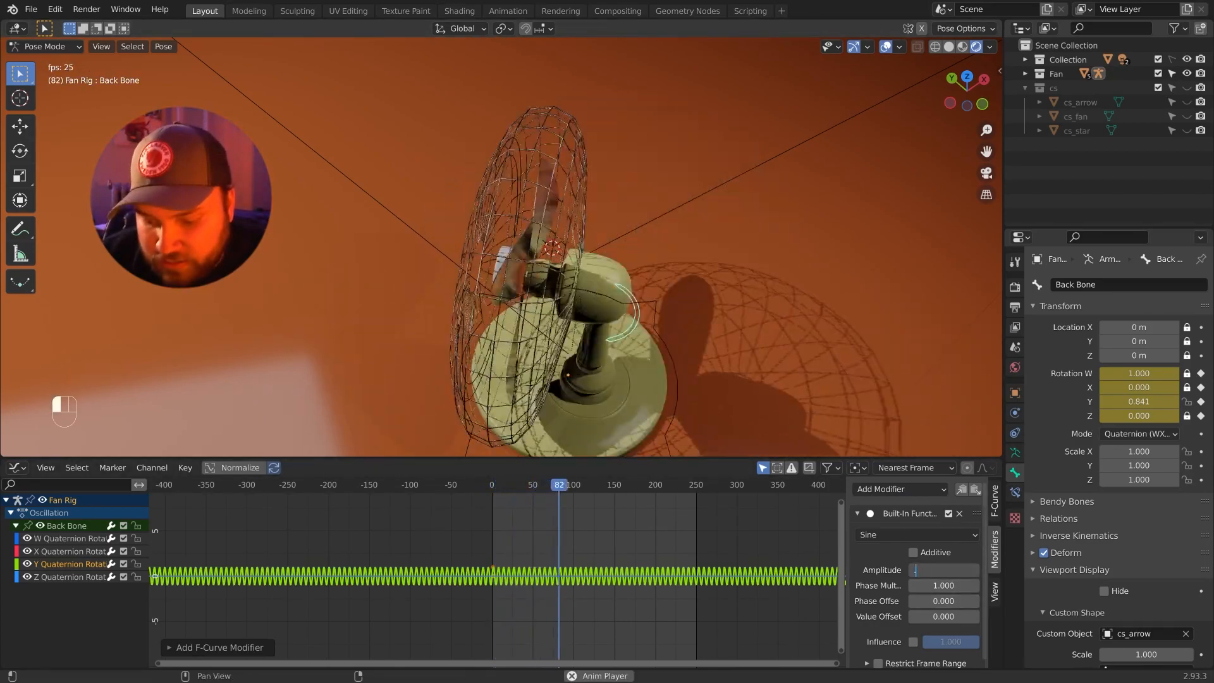
text(0.25)
key(Return)
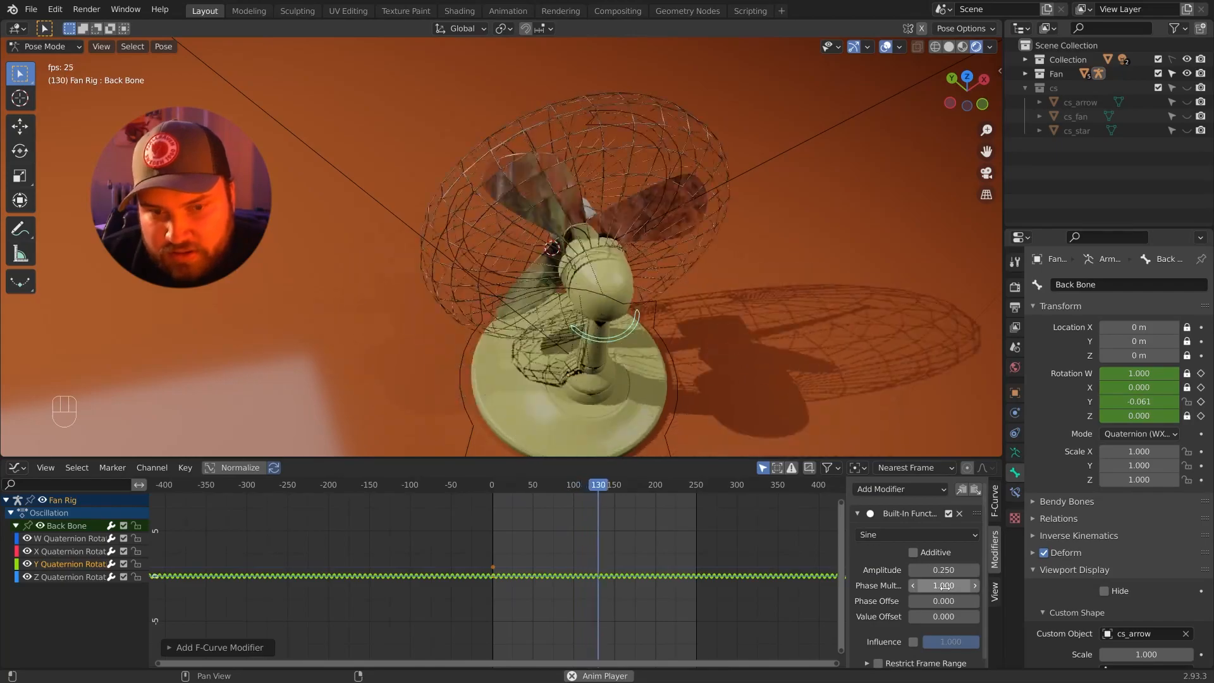
click(944, 586)
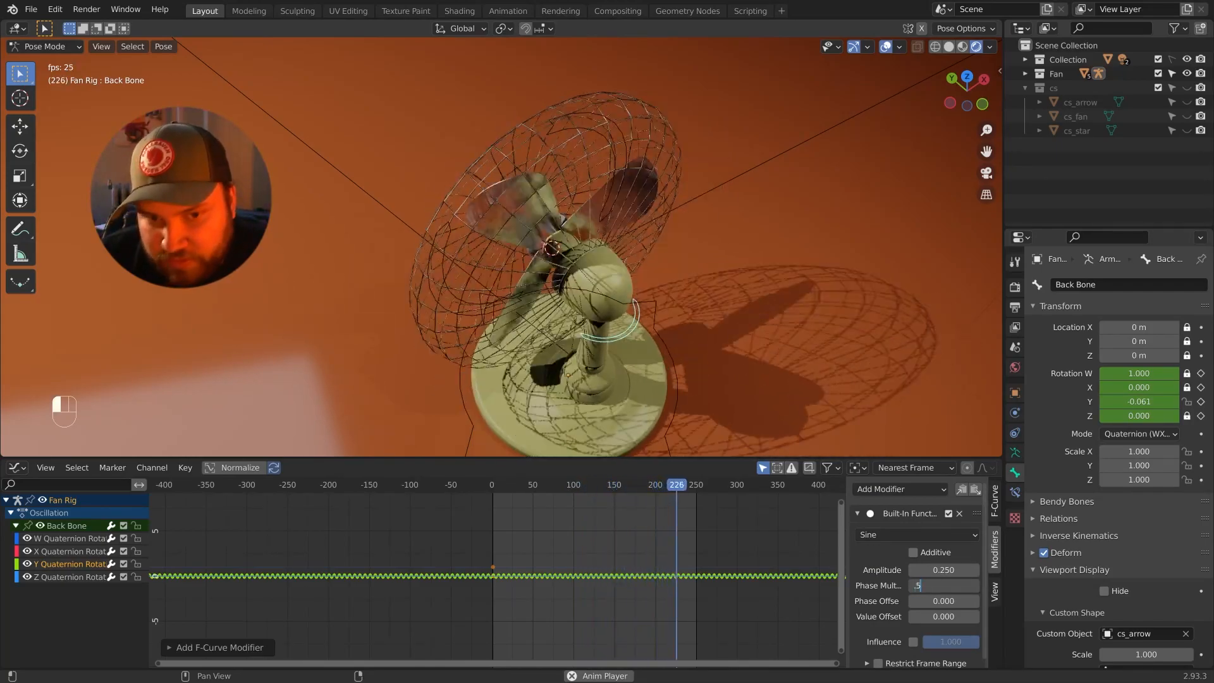
text(0.5)
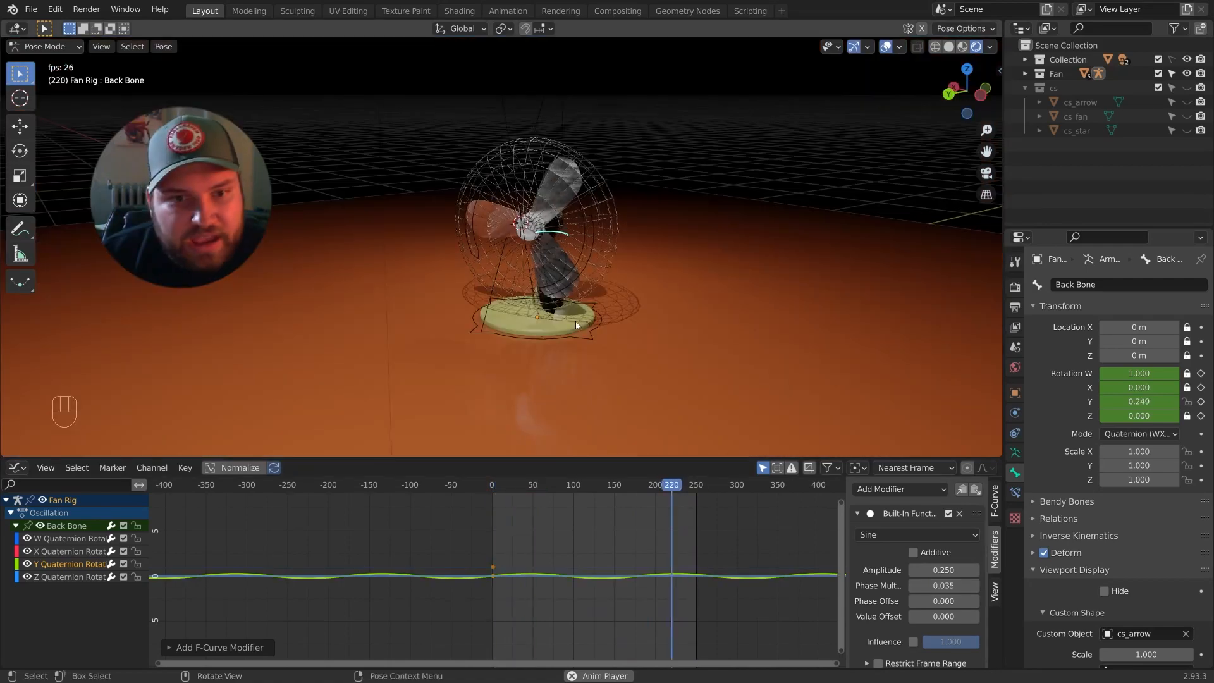
middle_drag(577, 325, 632, 328)
scroll(632, 328, up, 2)
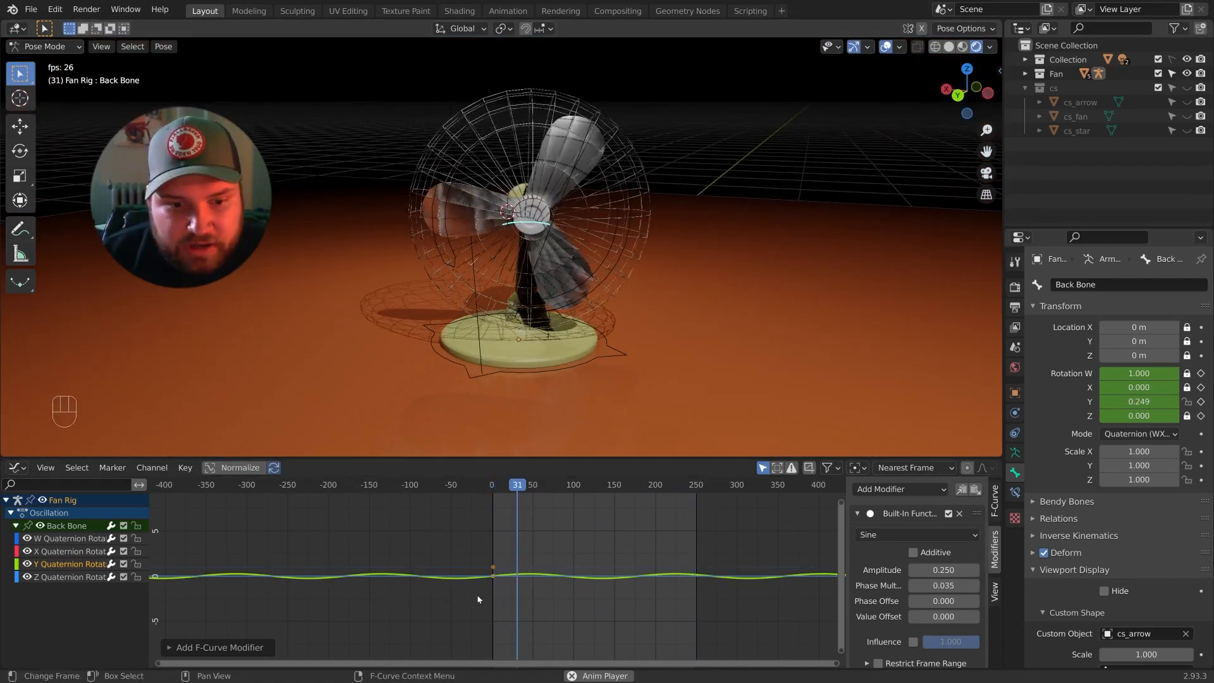
click(552, 525)
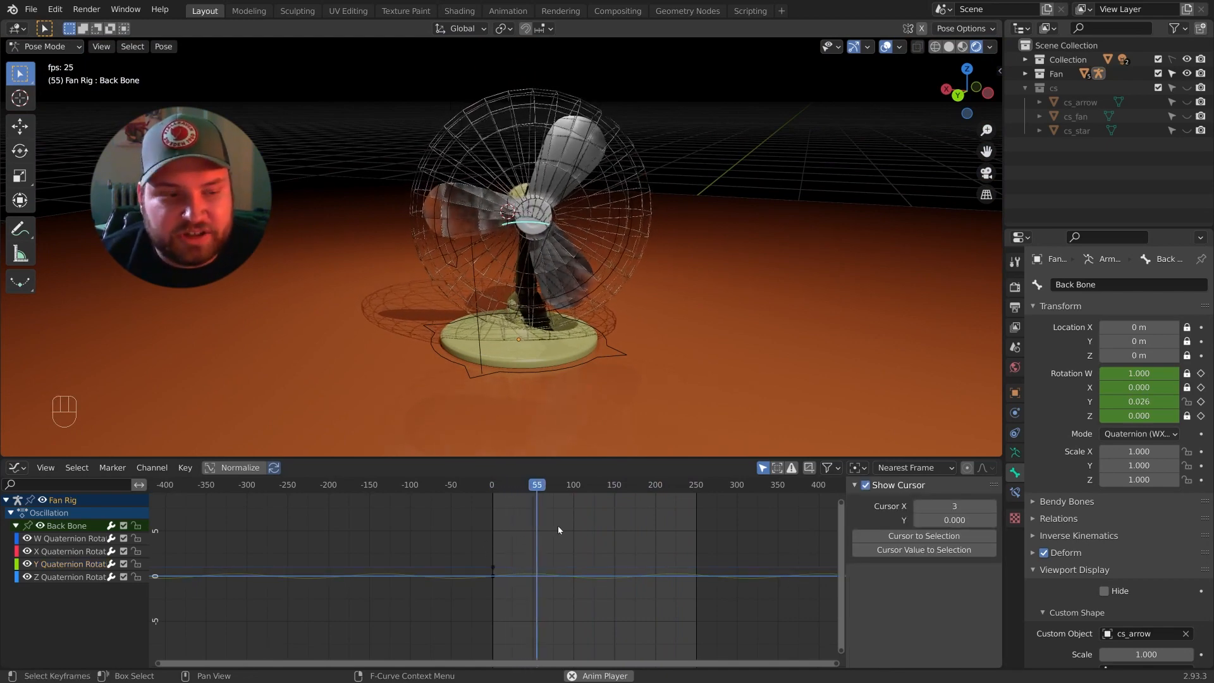
Switch the Graph Editor area back to the Action Editor and enable Fake User for the Oscillation action.
click(23, 471)
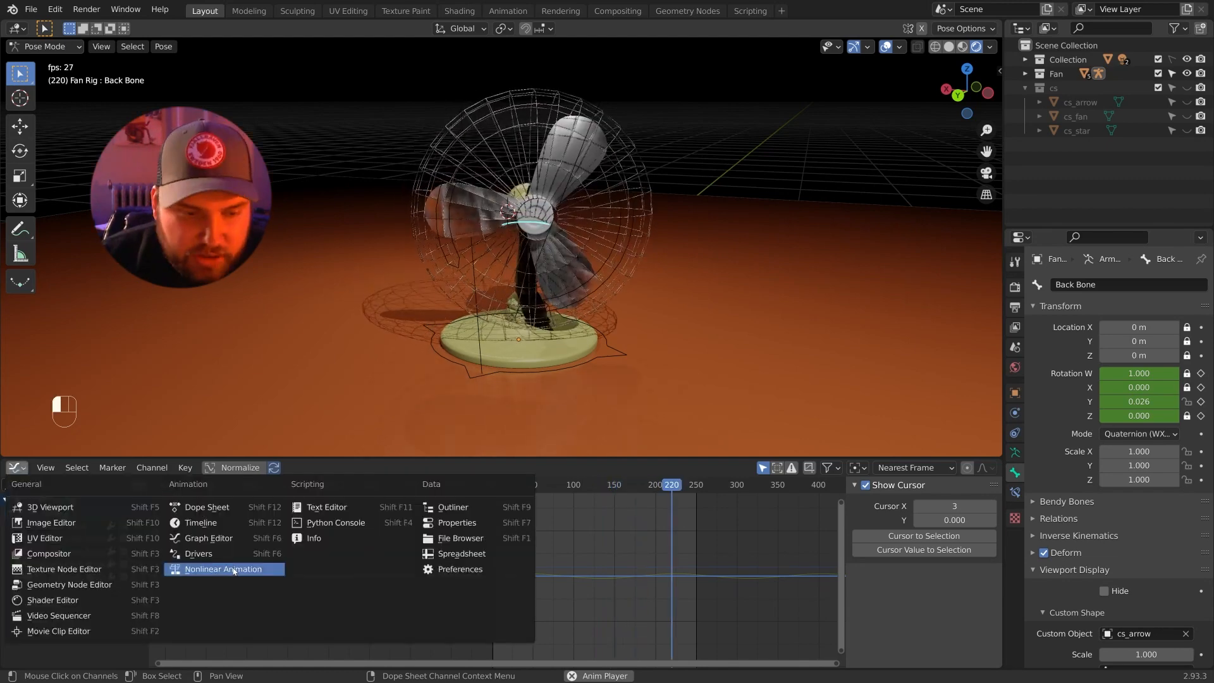
click(235, 500)
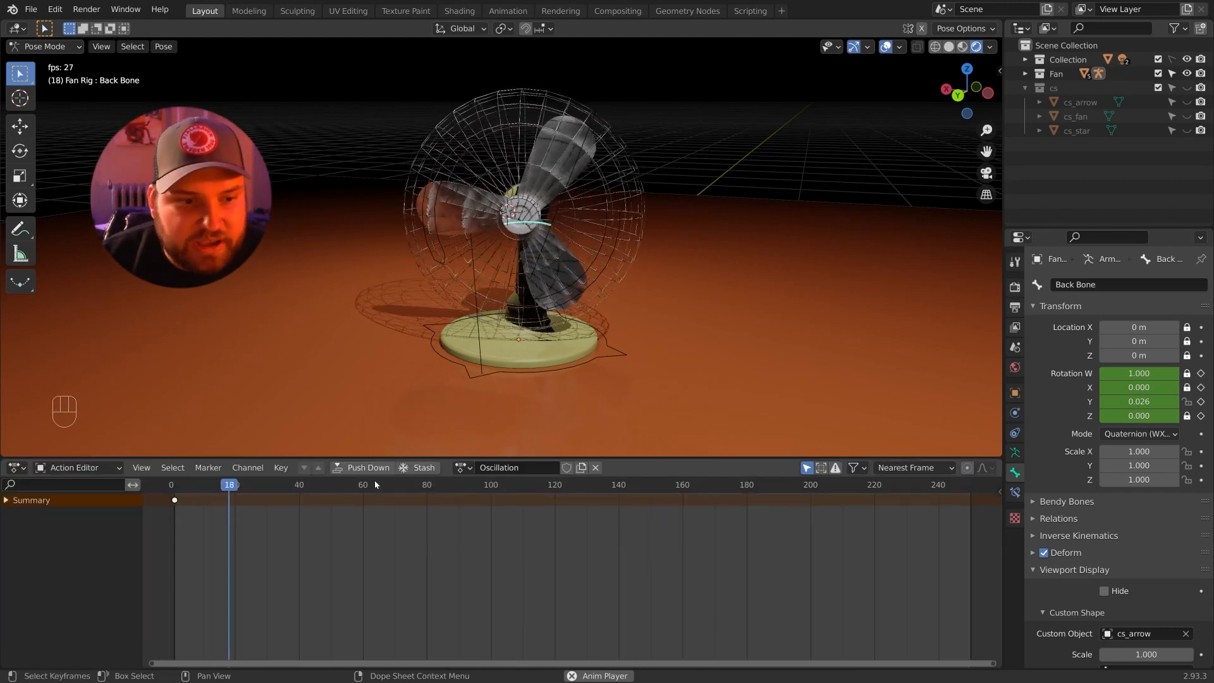
click(566, 467)
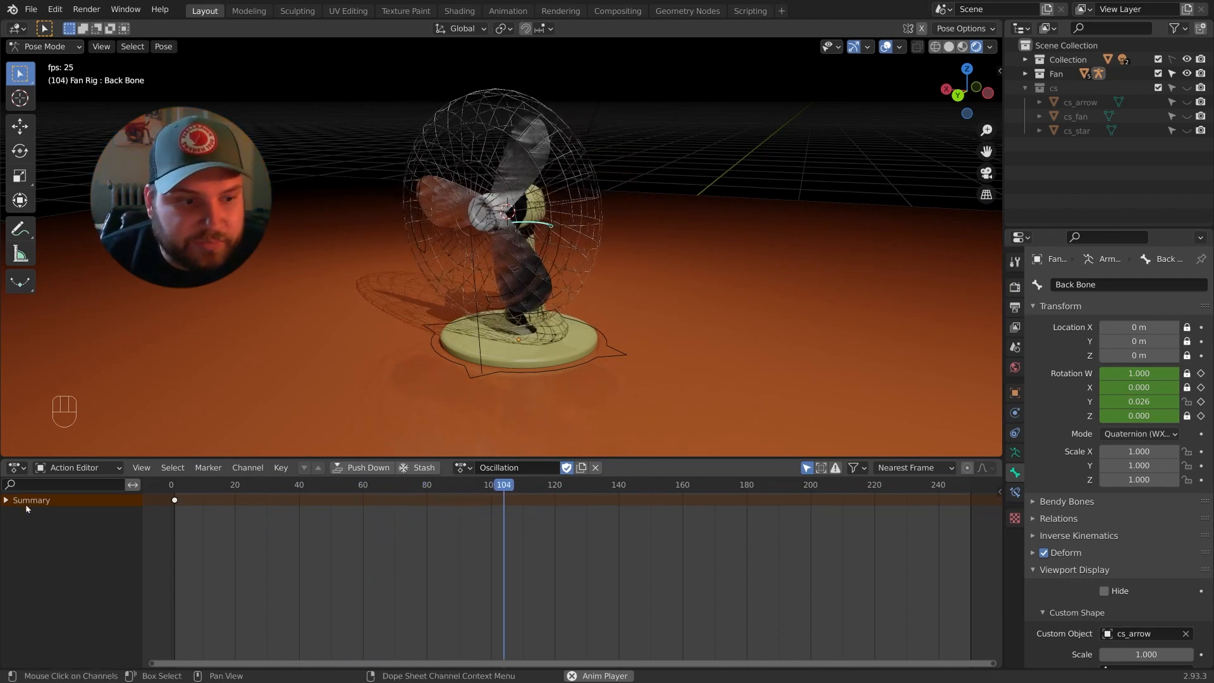
Unlink the Oscillation action from the rig, stop playback, and move the playhead to frame 15.
click(22, 469)
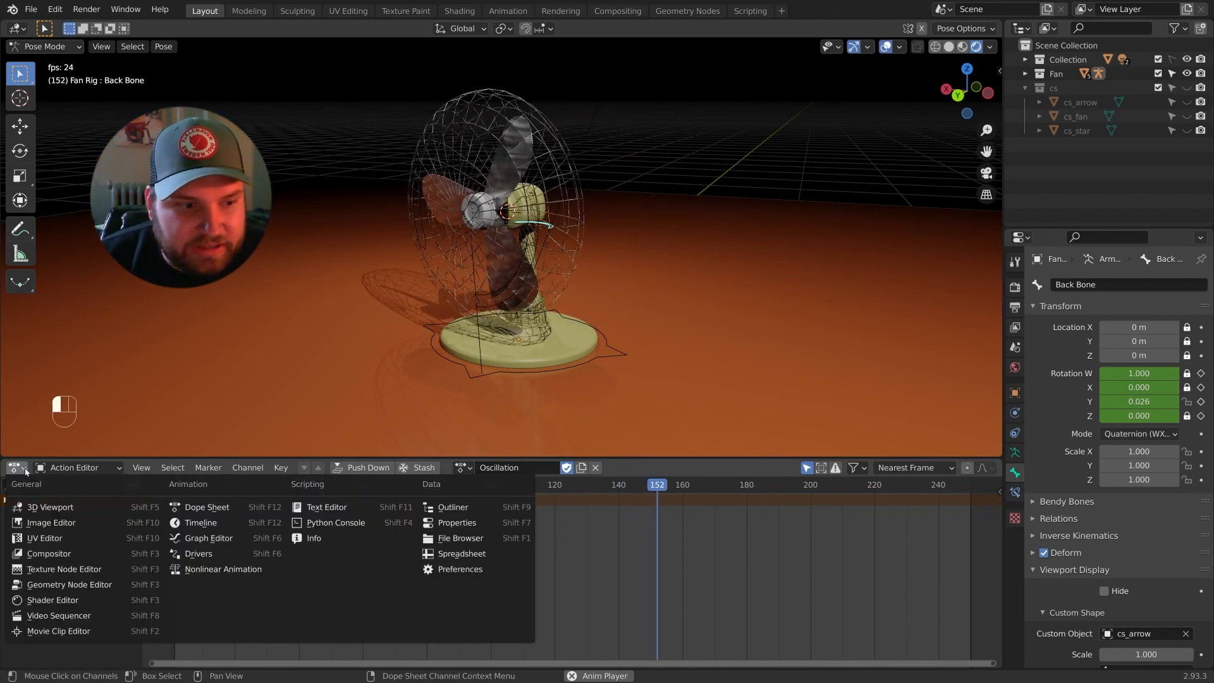
click(595, 467)
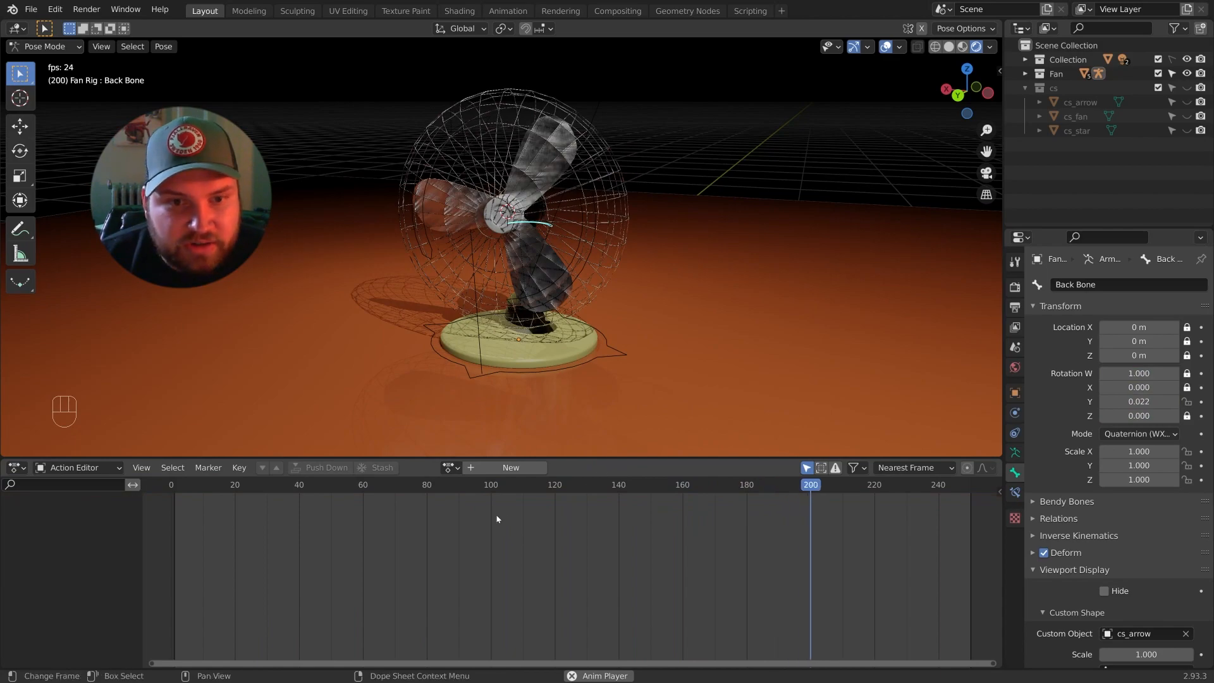
key(space)
drag(457, 485, 219, 484)
Select all bones of the fan rig and clear their rotation and location.
middle_drag(481, 380, 639, 338)
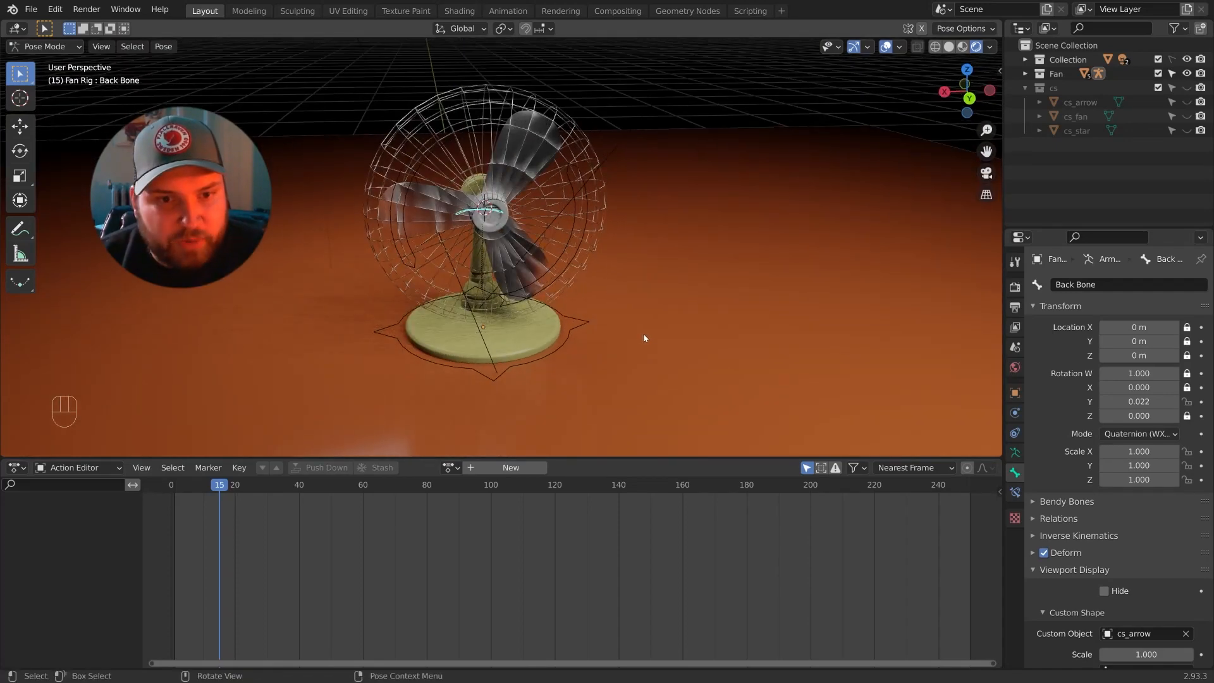
key(a)
key(alt+r)
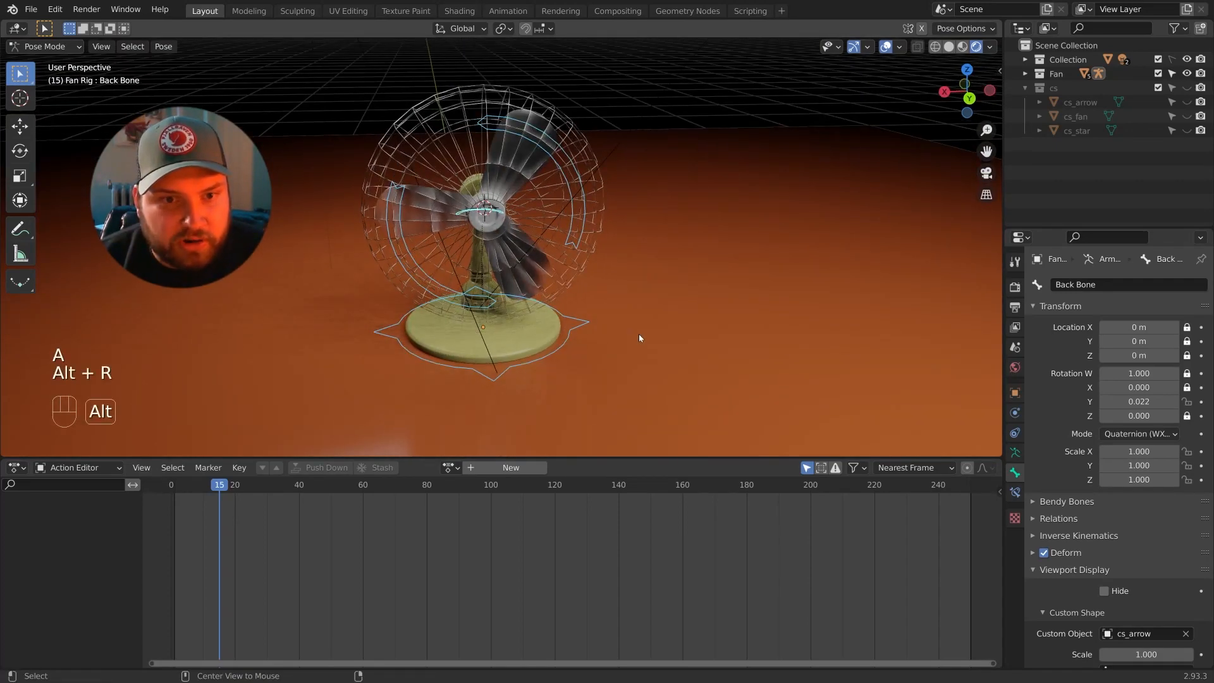
key(alt+g)
middle_drag(638, 338, 515, 325)
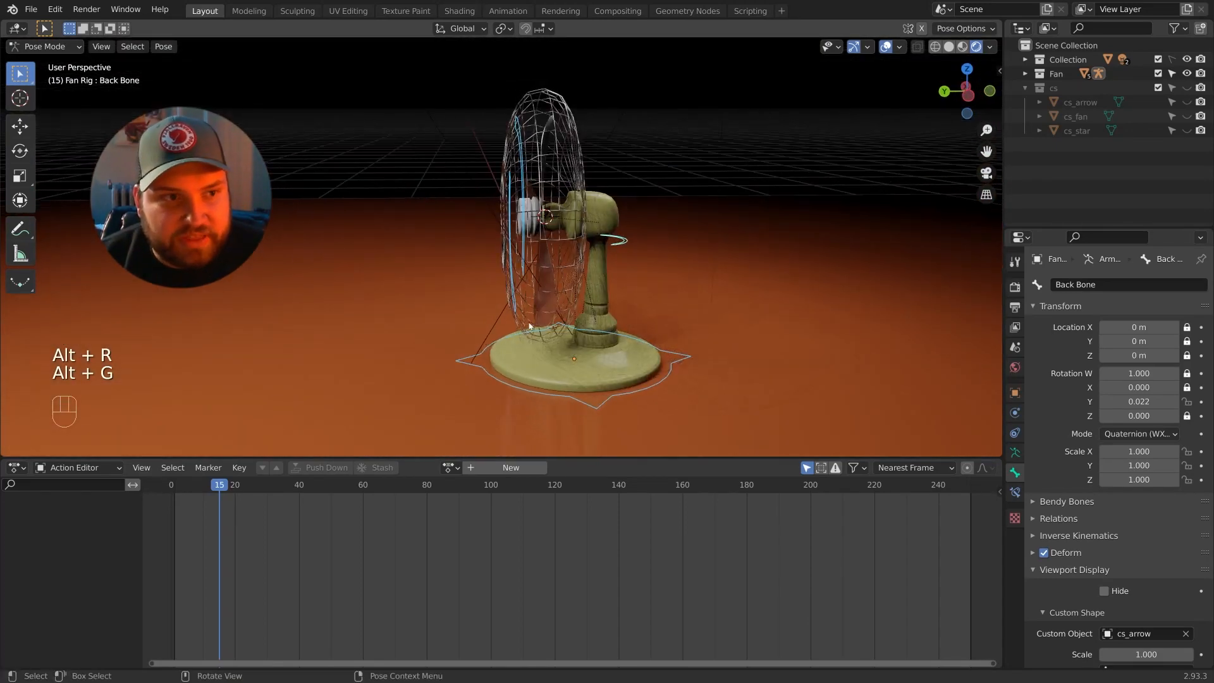
Switch the Action Editor area to the Nonlinear Animation editor and show its sidebar.
click(17, 467)
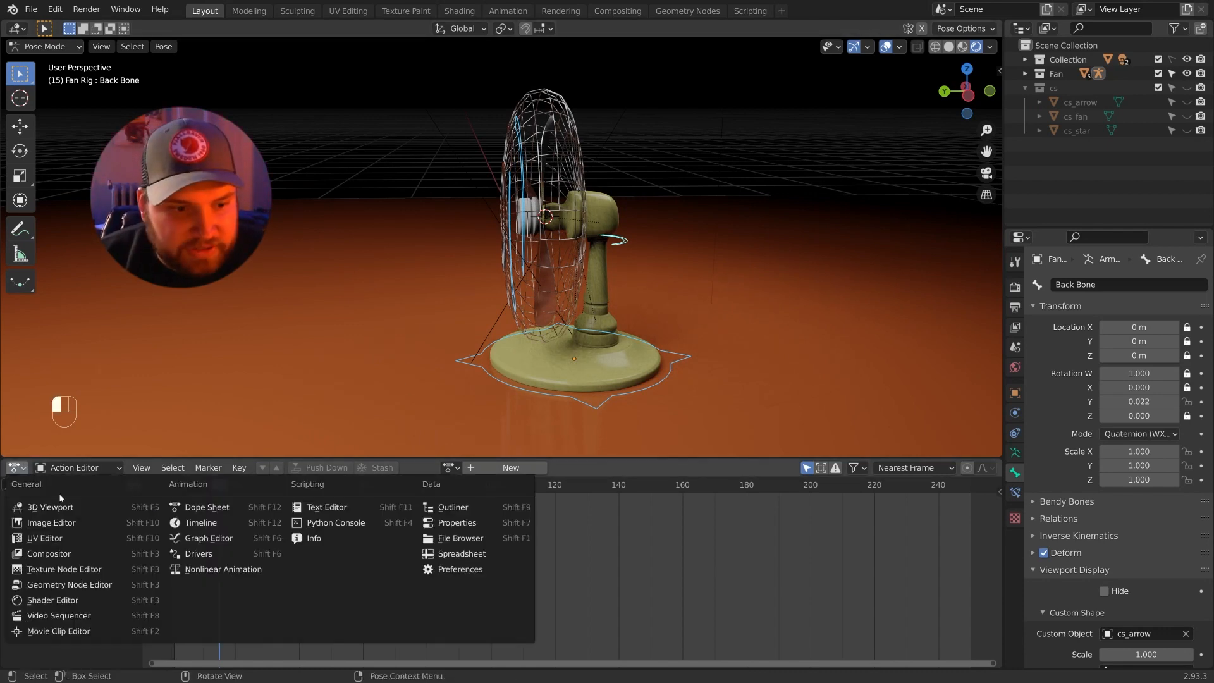
click(206, 570)
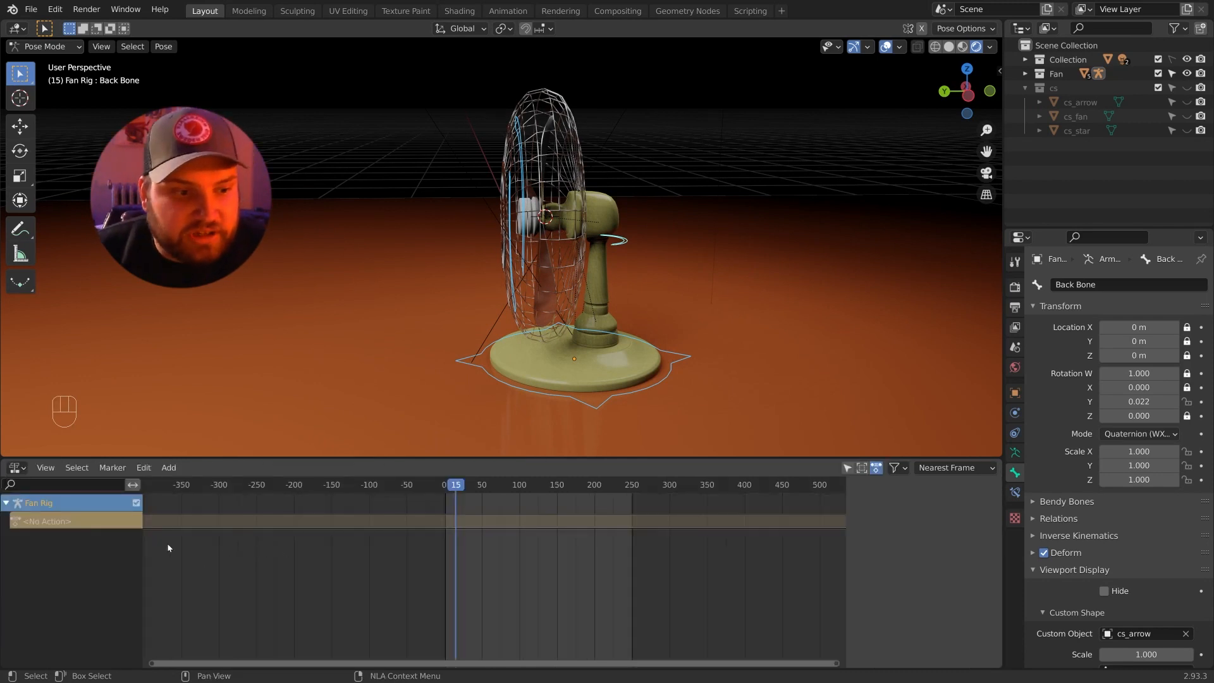
key(n)
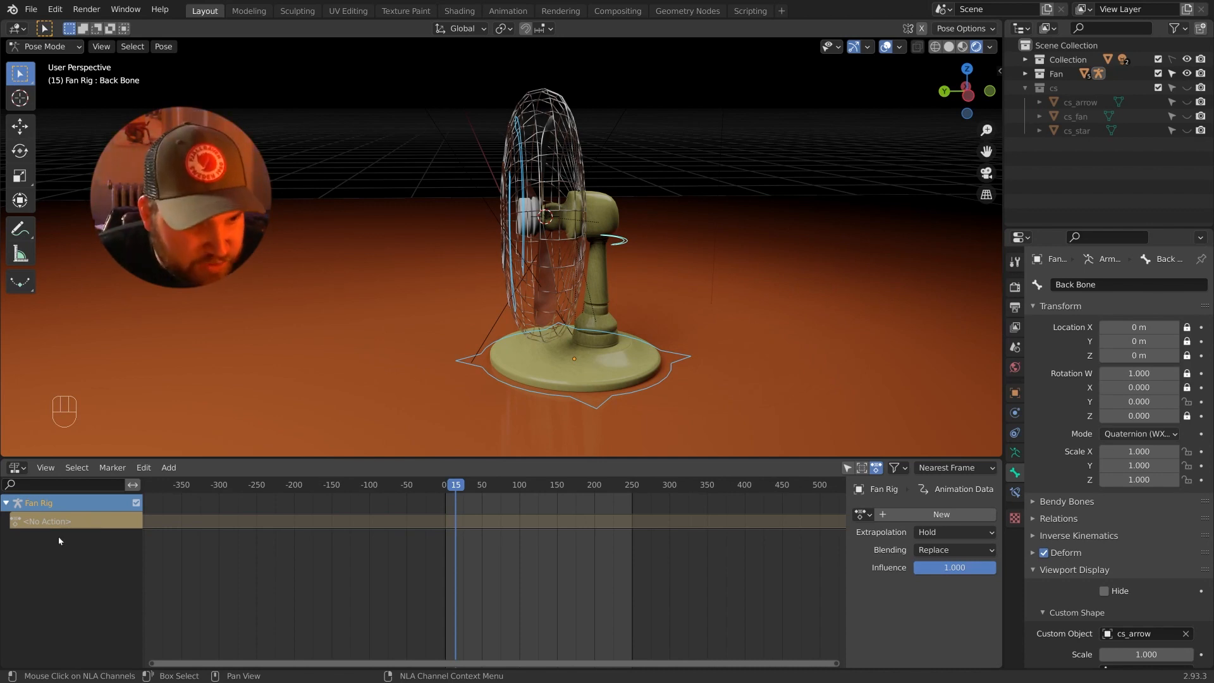
Add an empty NLA track to the Fan Rig.
click(92, 525)
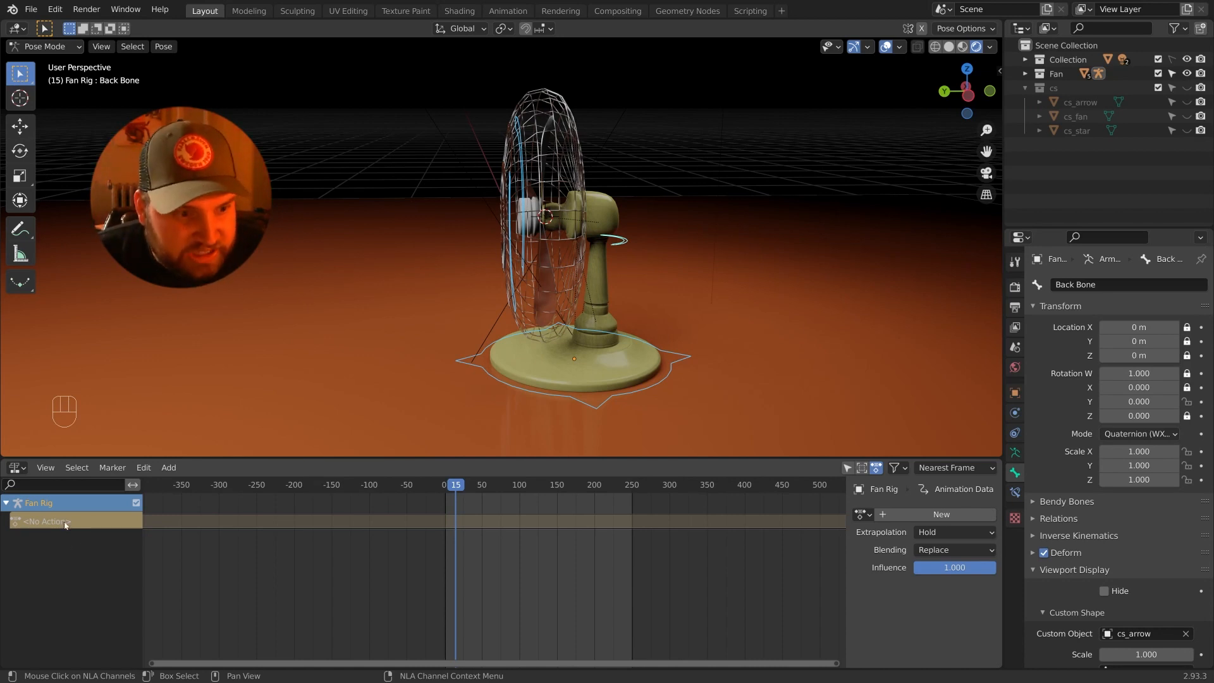
key(shift)
key(shift+a)
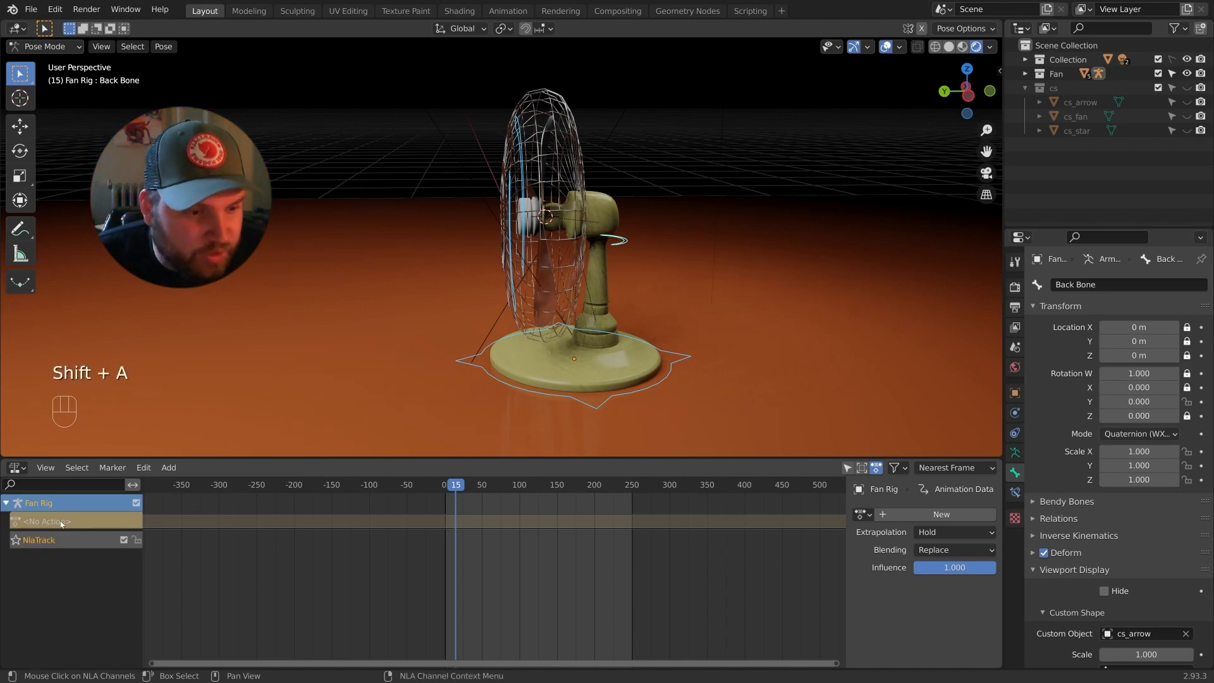
Add three more NLA tracks to the Fan Rig.
key(shift+a)
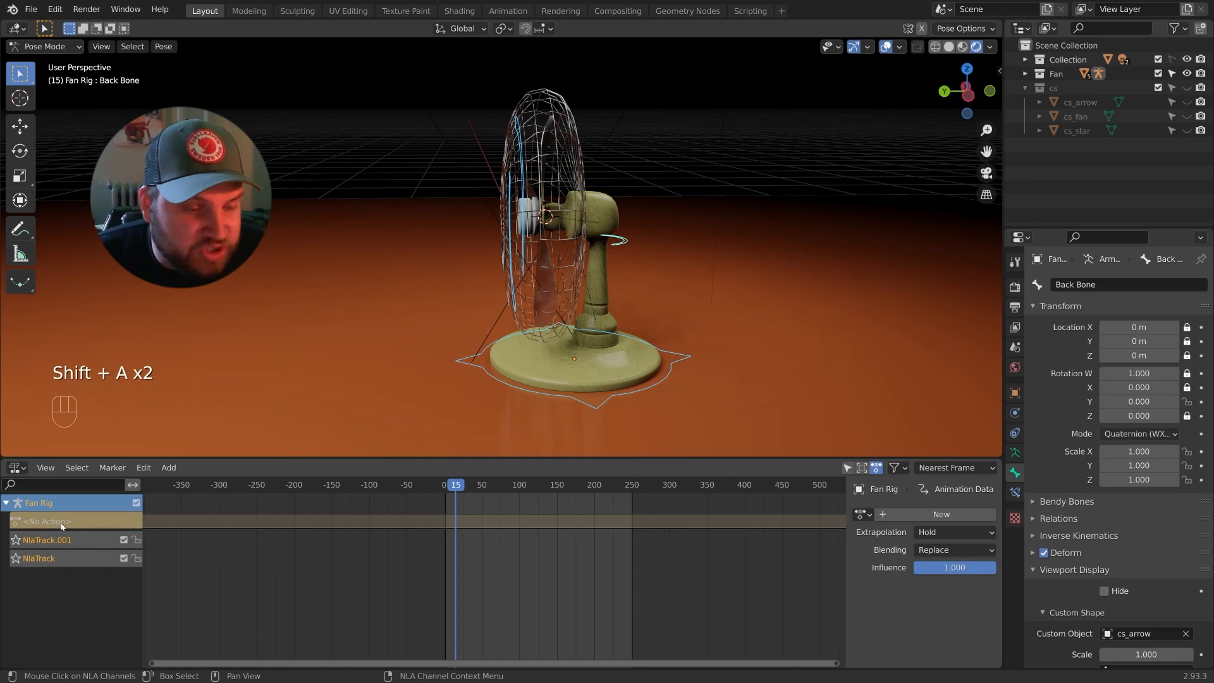
key(shift+a)
key(shift+a)
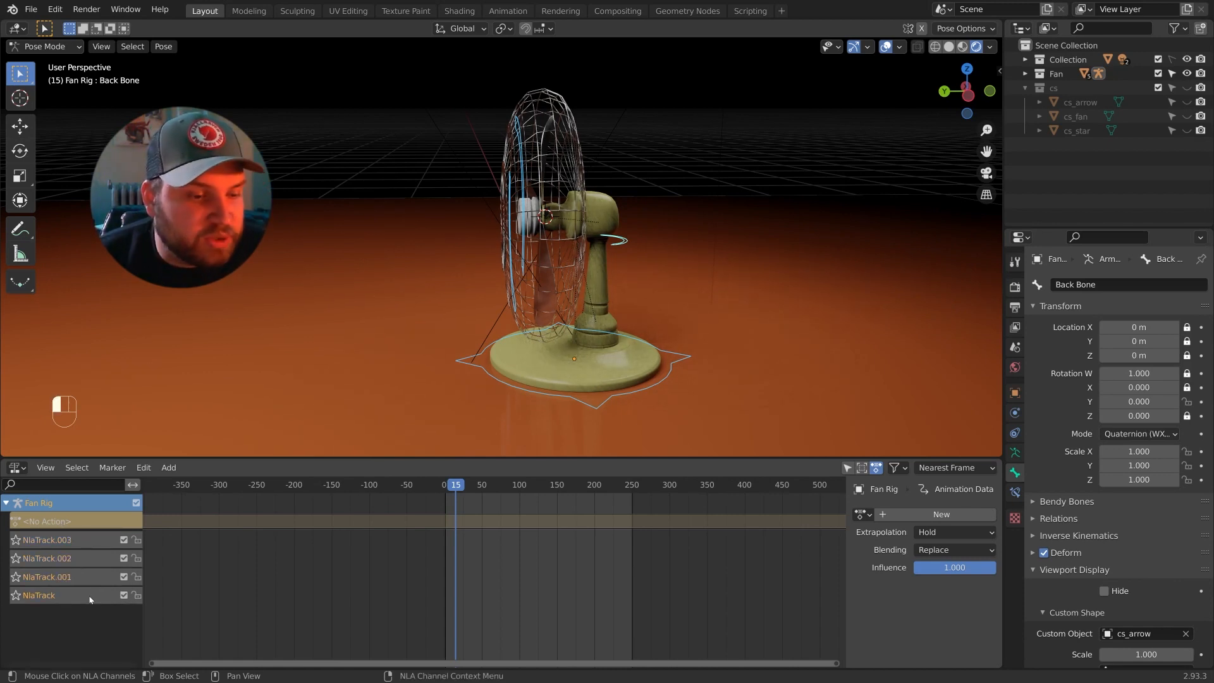
Insert an Oscillation action strip at frame 0 on the Fan Rig's lowest track, NlaTrack.
drag(451, 486, 445, 493)
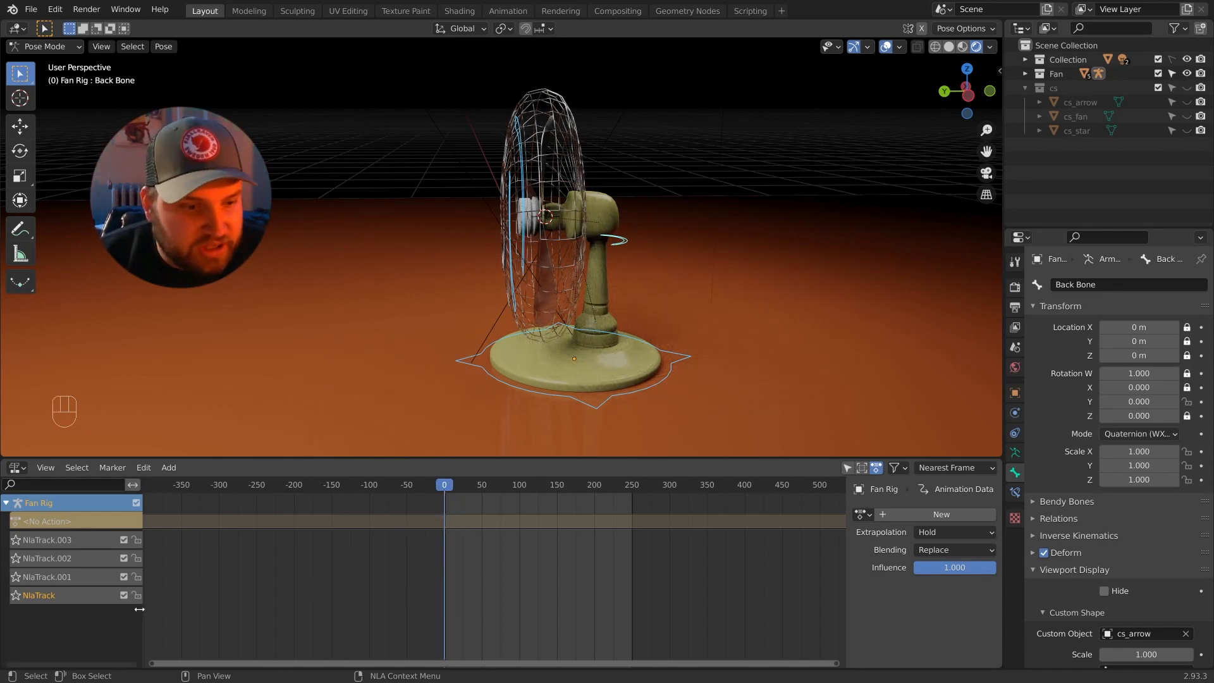
click(98, 598)
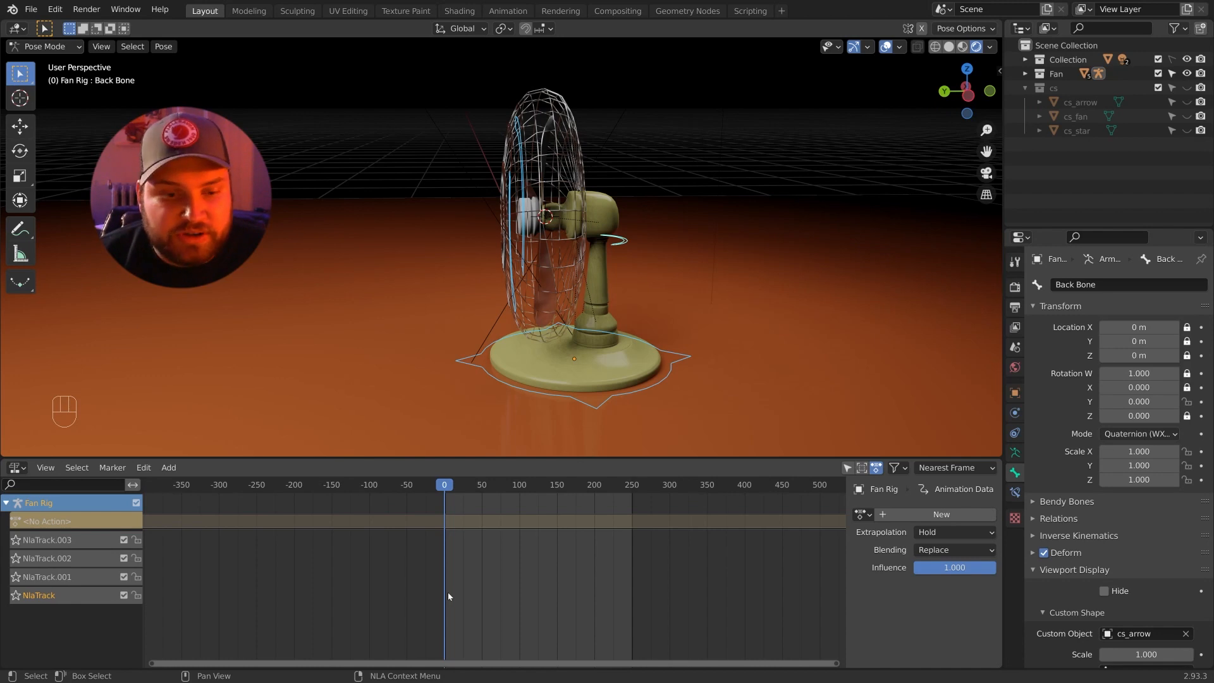
key(shift+a)
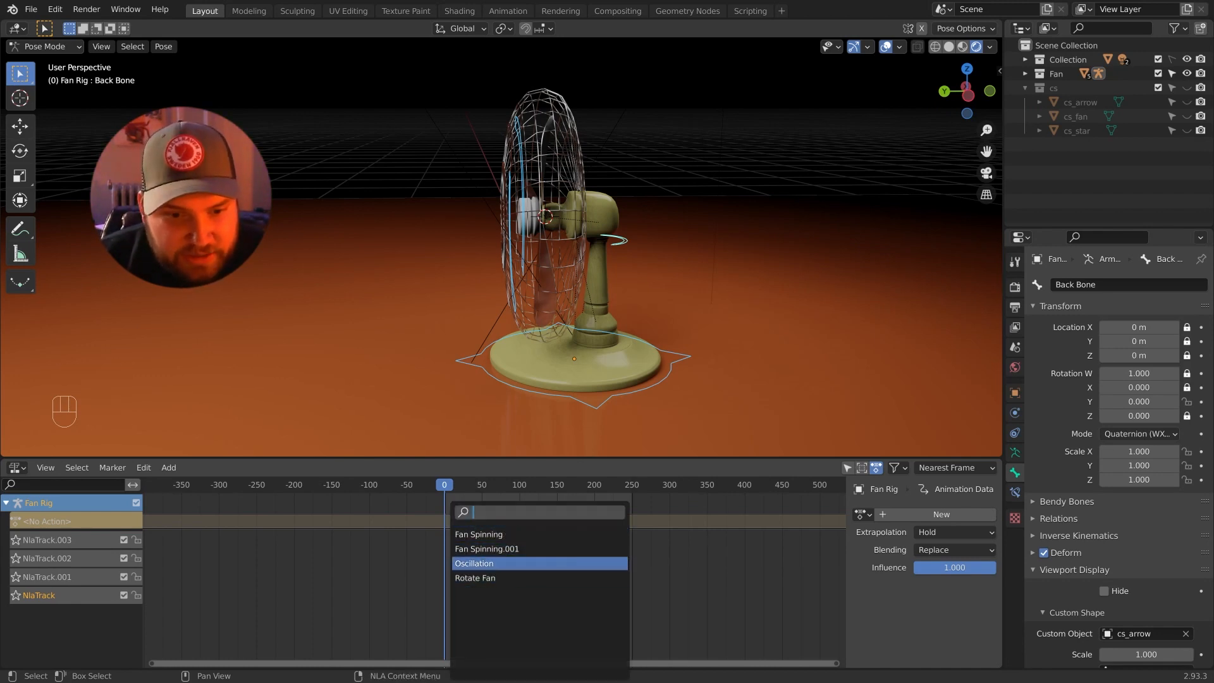
click(500, 563)
Move the Oscillation strip so it starts at frame 1 and test its playback.
scroll(455, 616, up, 6)
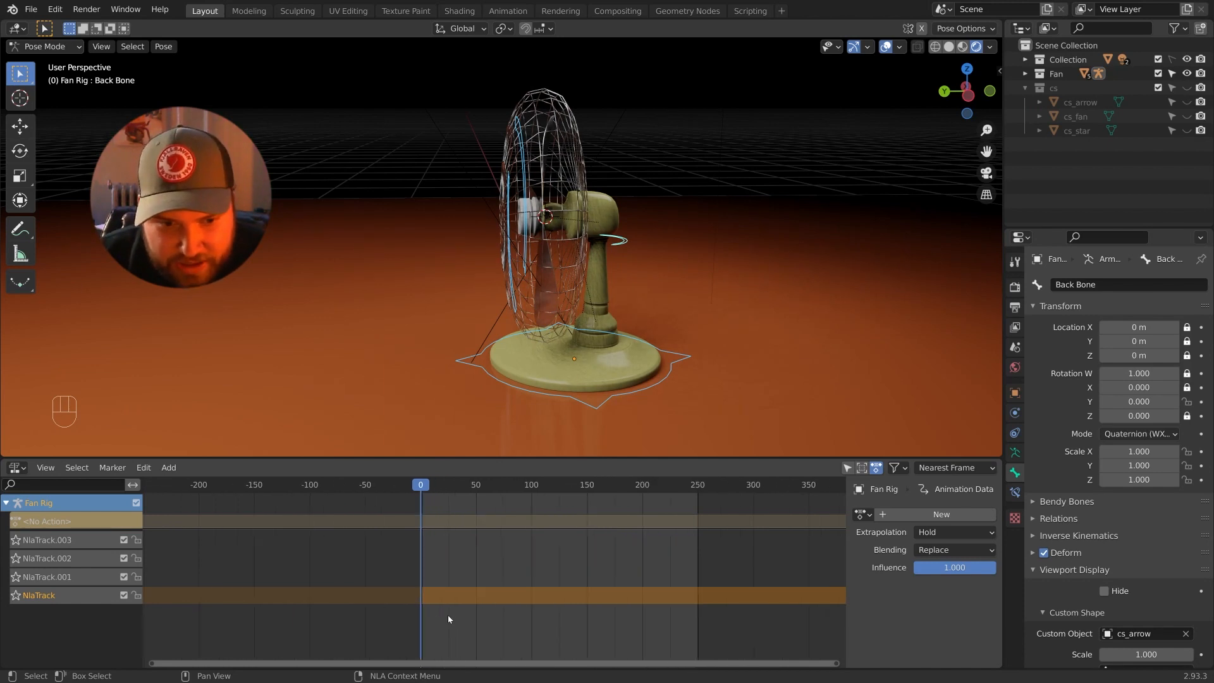
scroll(327, 598, up, 3)
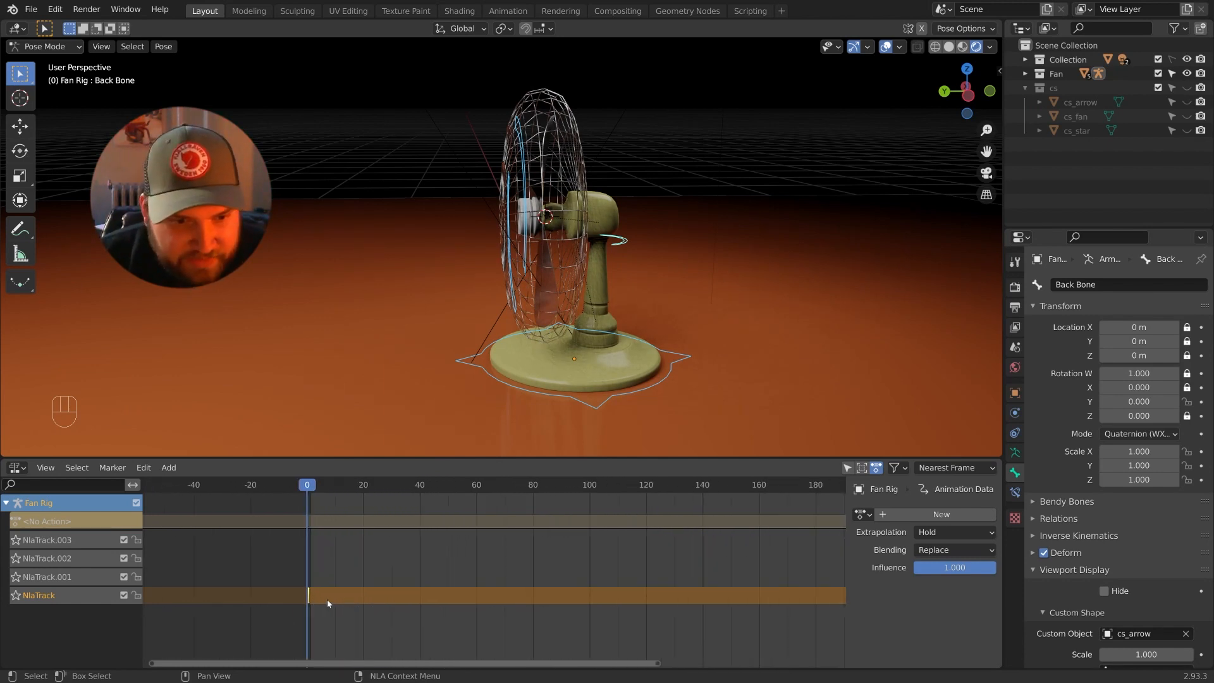
key(g)
click(263, 600)
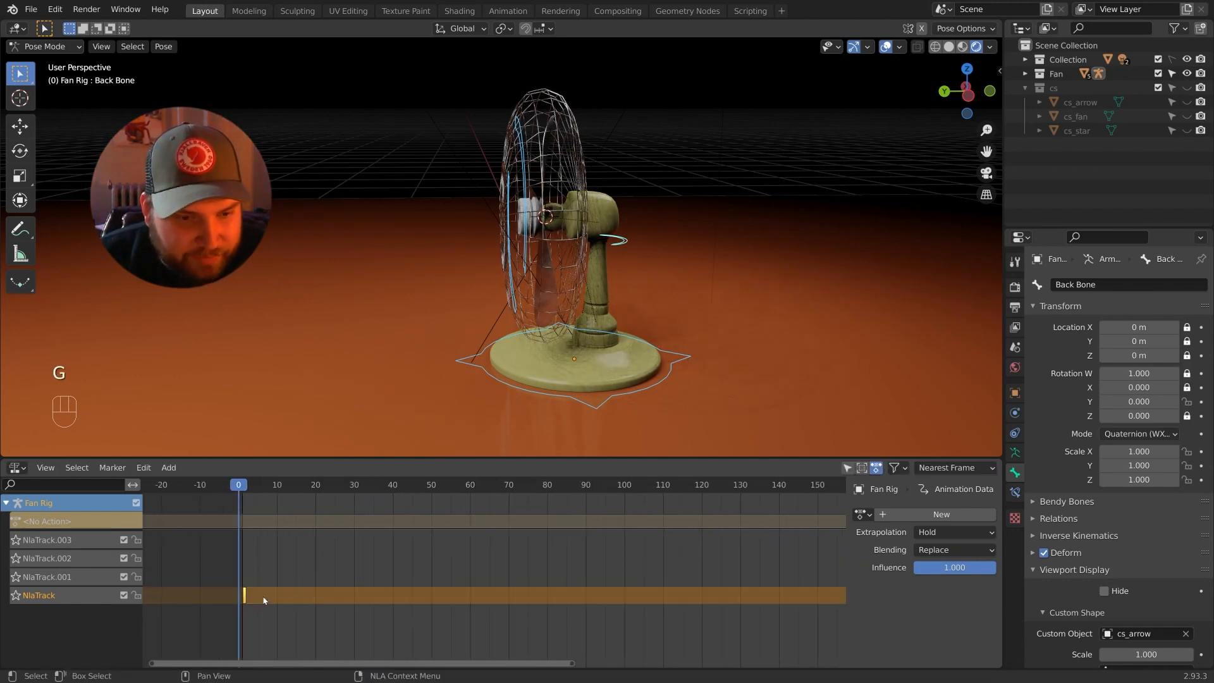
key(space)
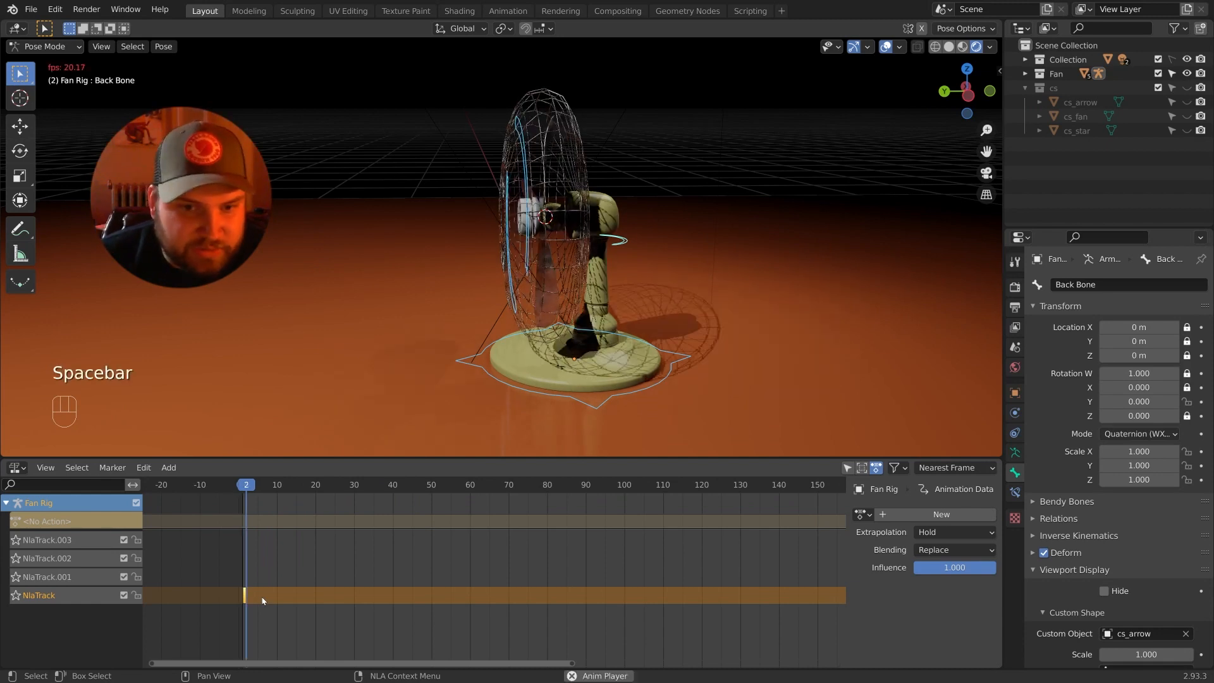
key(space)
Set the playhead to frame 1 and show the Oscillation strip's settings down to its Action Clip values.
click(243, 487)
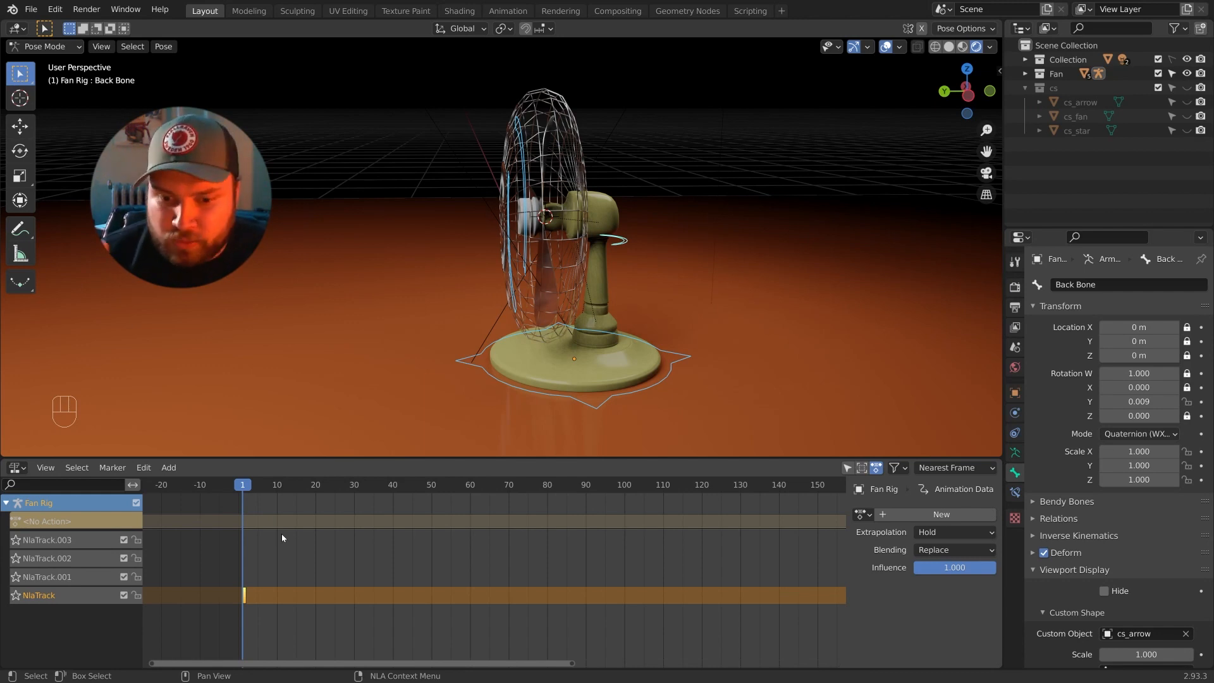
click(267, 590)
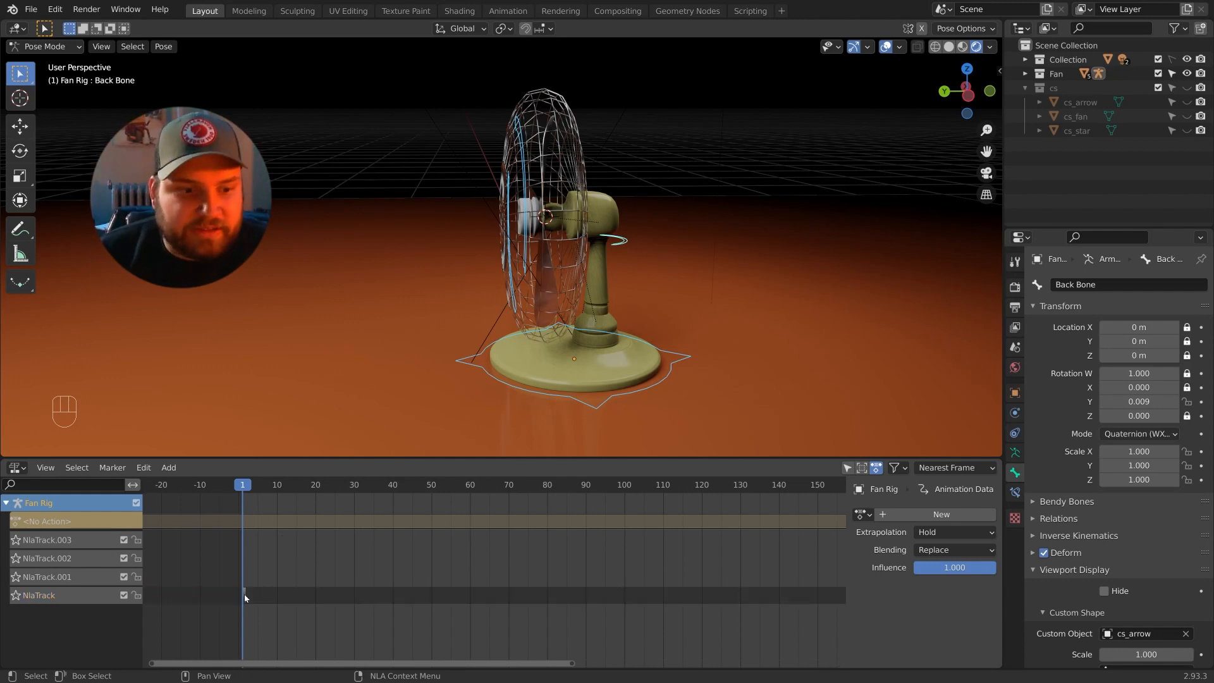
click(245, 597)
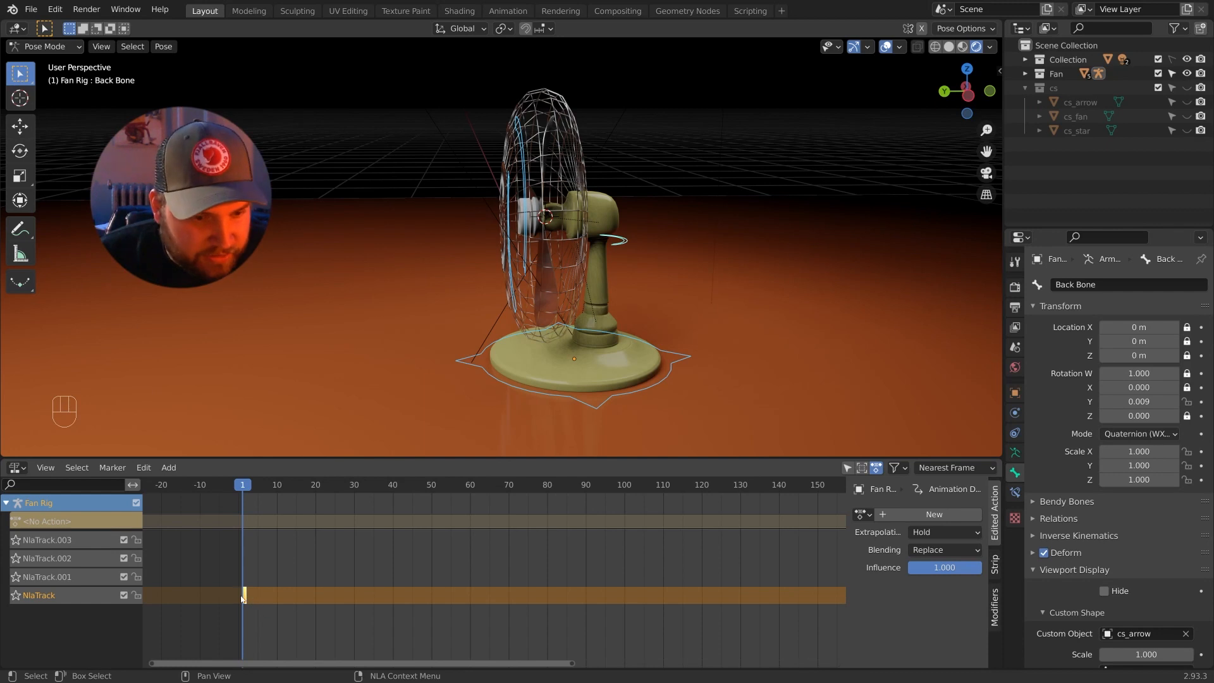
click(994, 565)
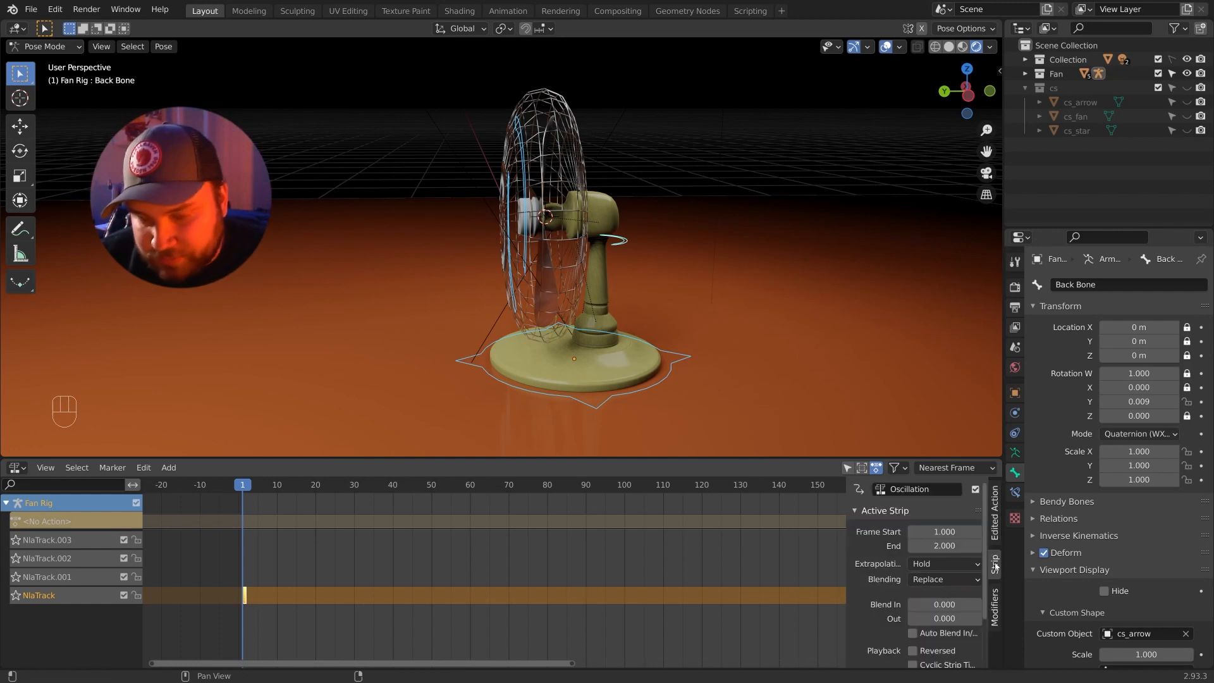
scroll(888, 571, down, 2)
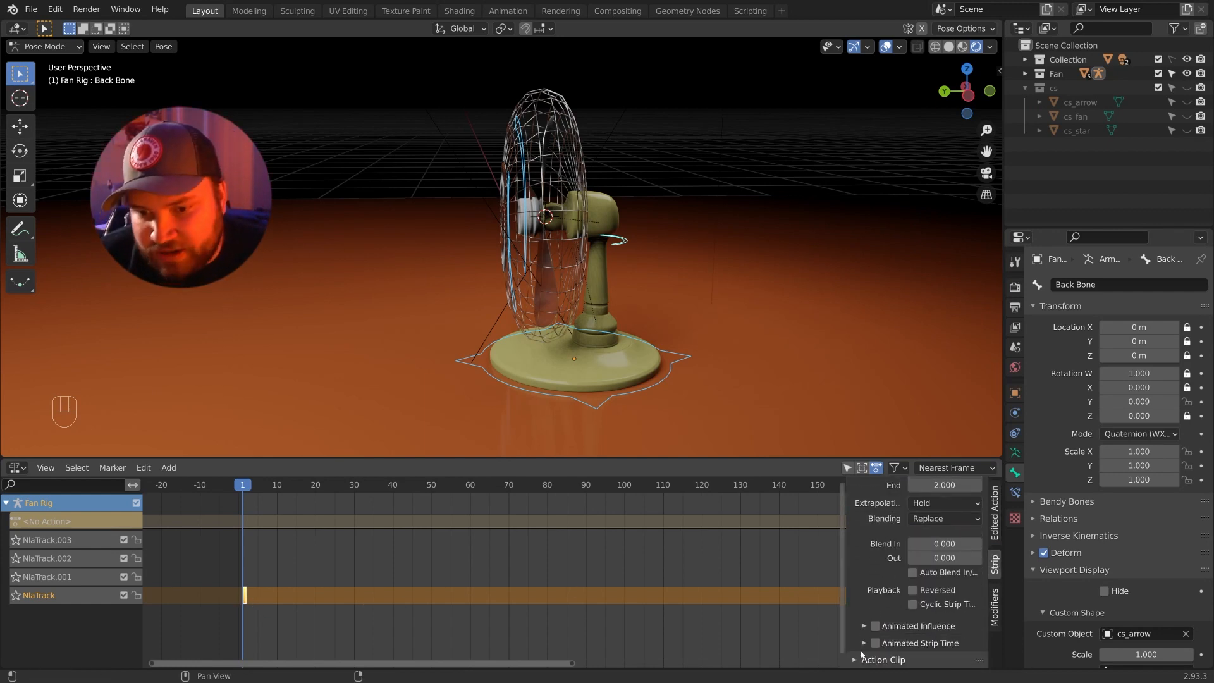
scroll(898, 632, down, 4)
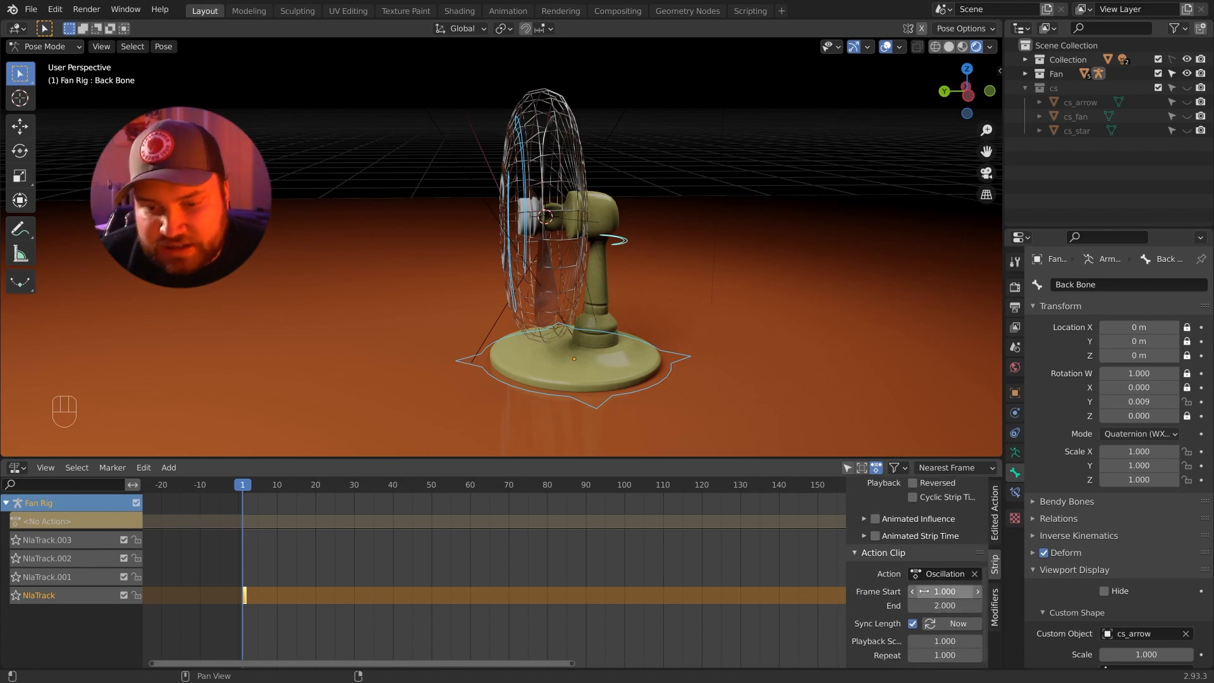
scroll(944, 606, up, 6)
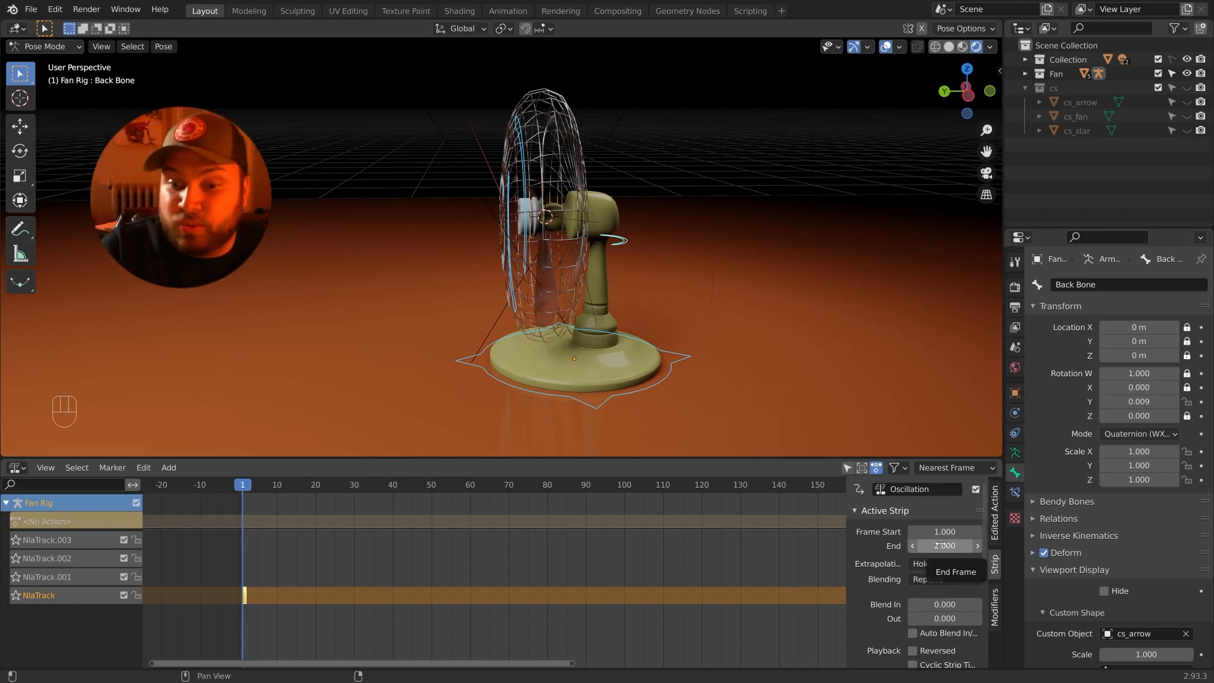
scroll(936, 556, down, 8)
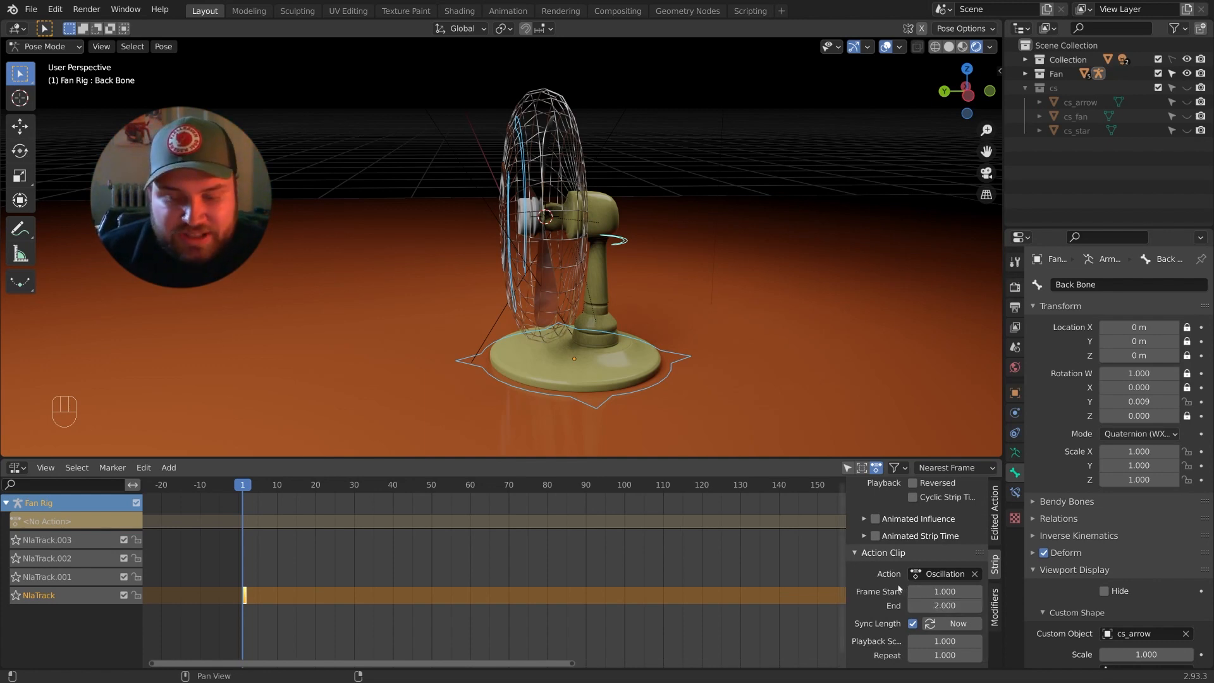
Extend the Oscillation action clip's end frame to 20.5 and play the animation.
drag(945, 605, 980, 605)
key(space)
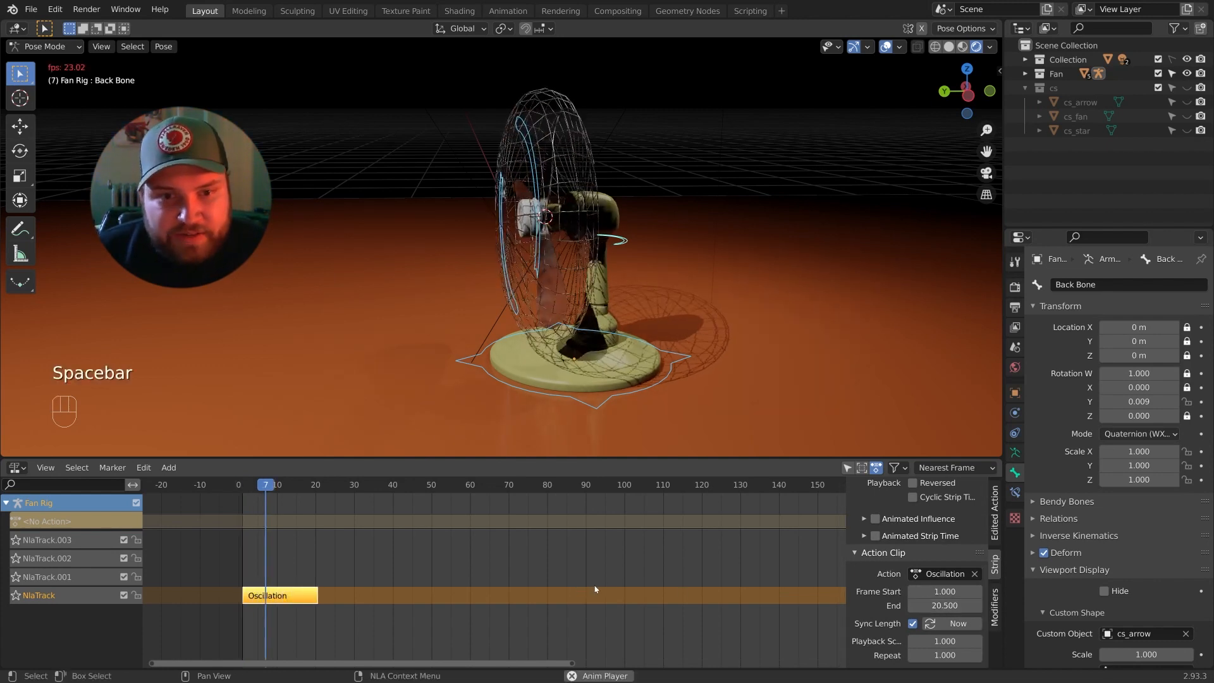
key(space)
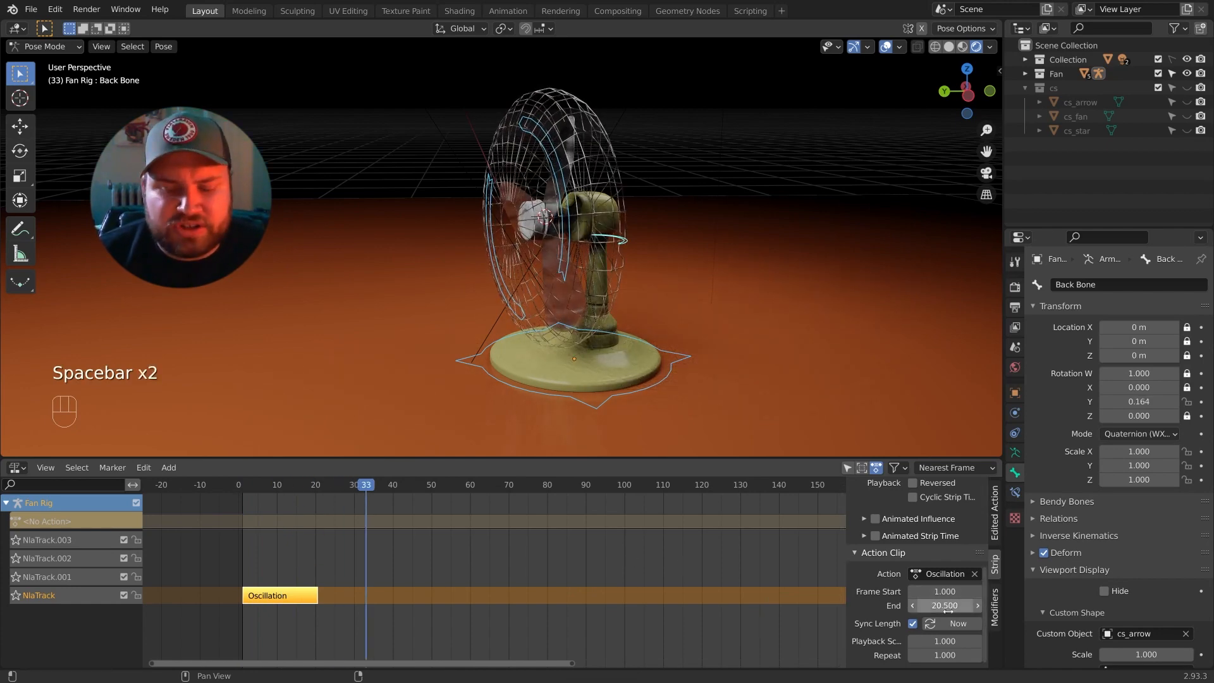
Set the Oscillation action clip's end frame to 80 and play the oscillation from several points and viewing angles.
drag(948, 606, 987, 605)
click(947, 605)
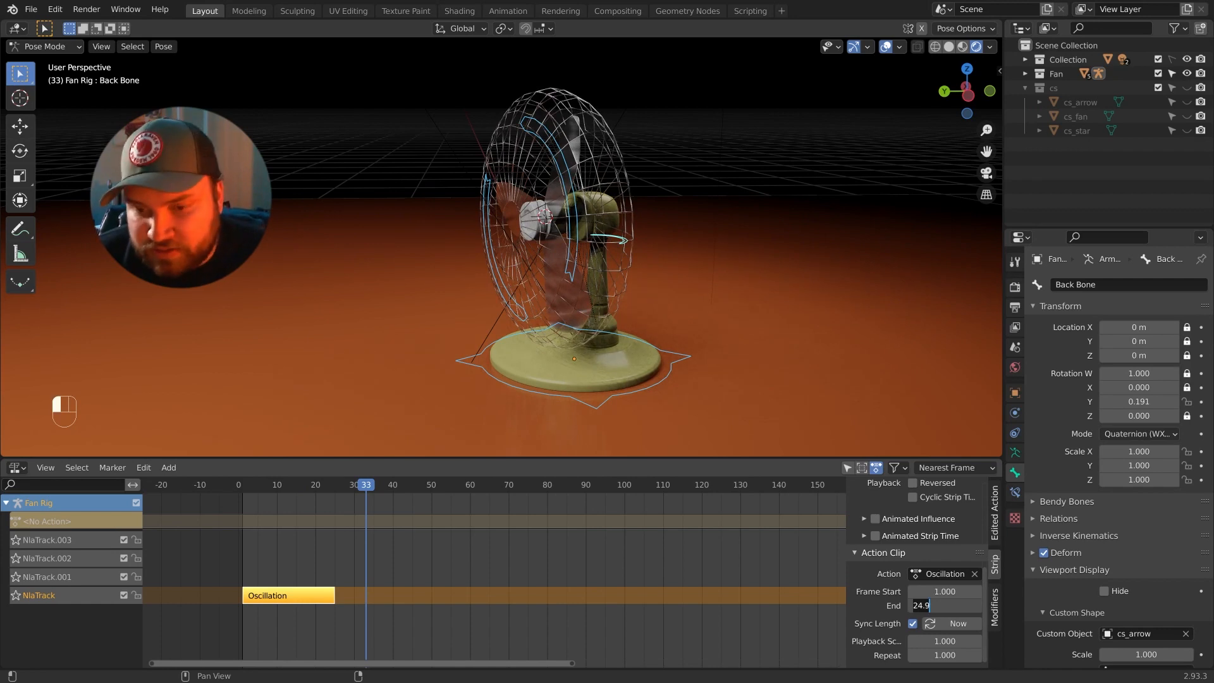
key(Return)
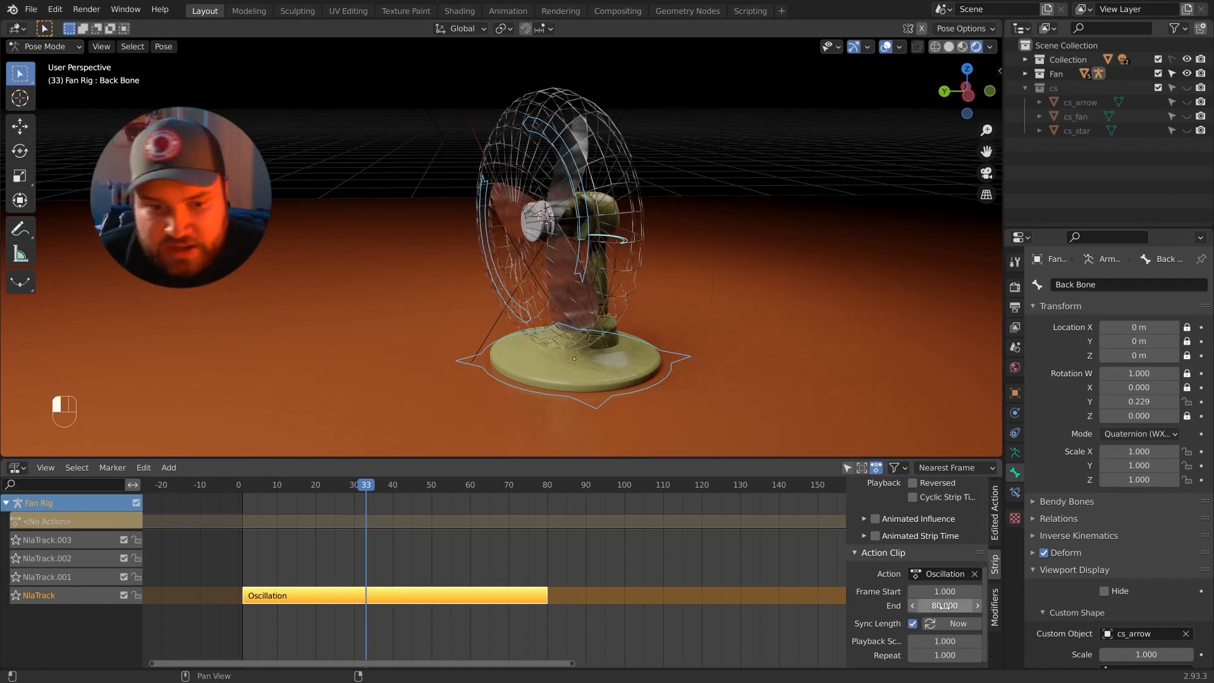
click(246, 485)
key(space)
scroll(428, 555, down, 3)
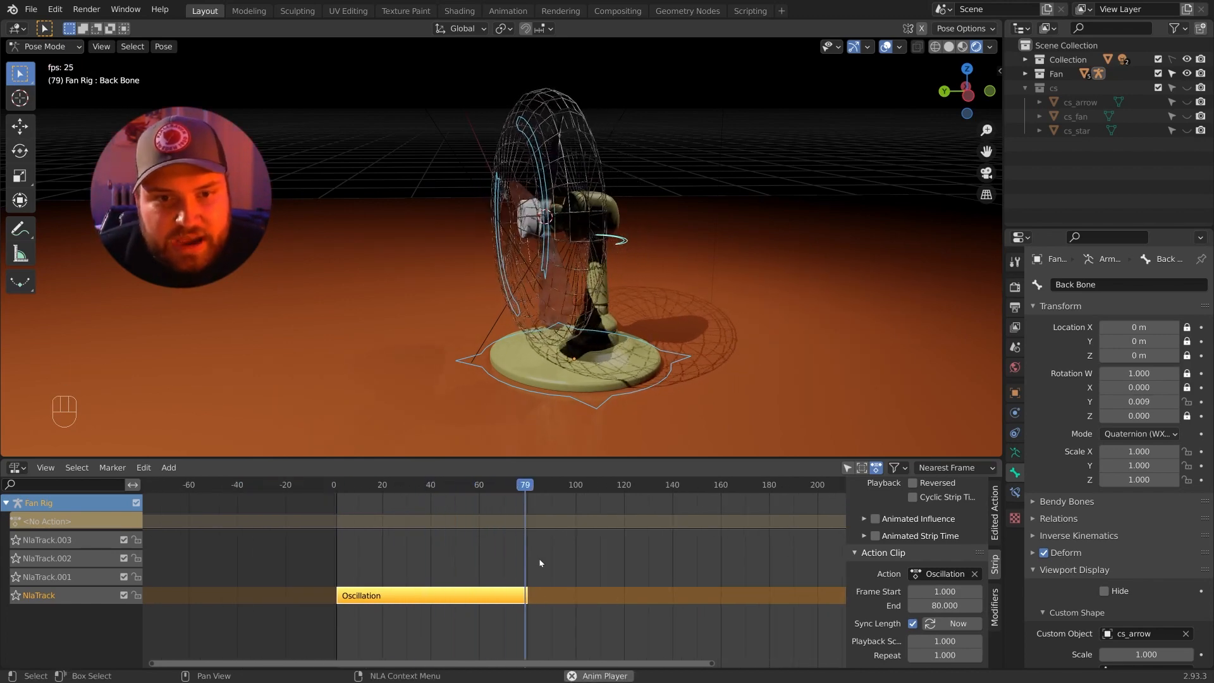
middle_drag(507, 355, 595, 490)
key(space)
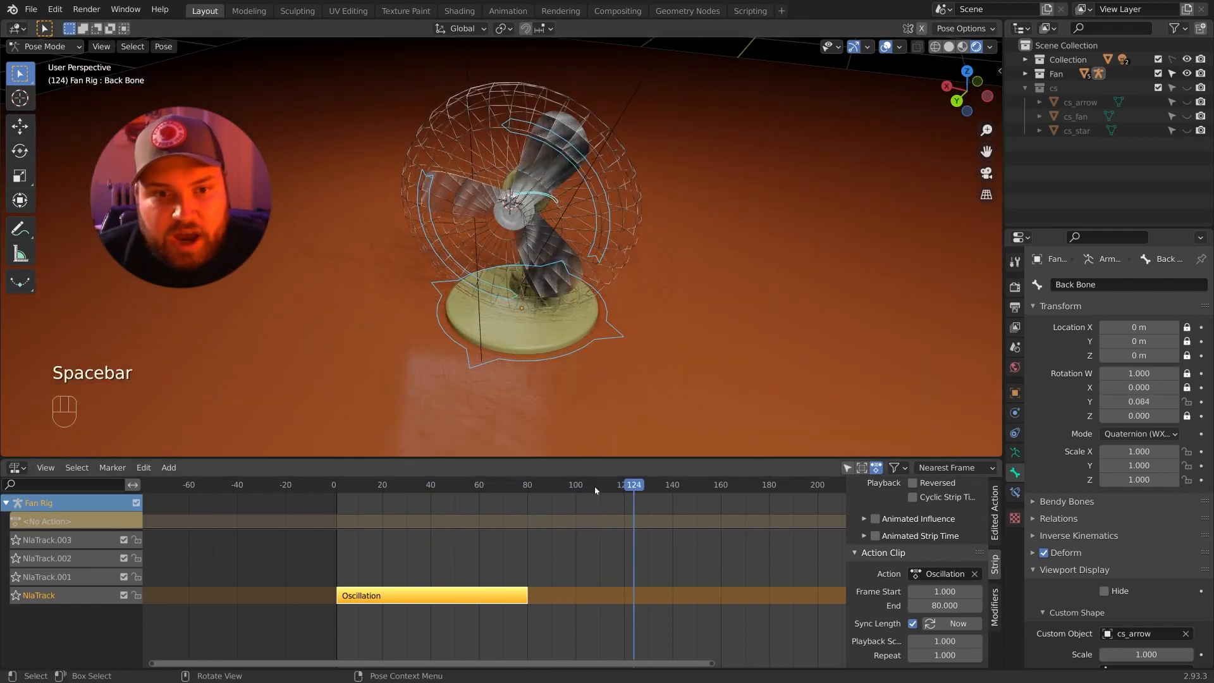
drag(523, 489, 451, 498)
key(space)
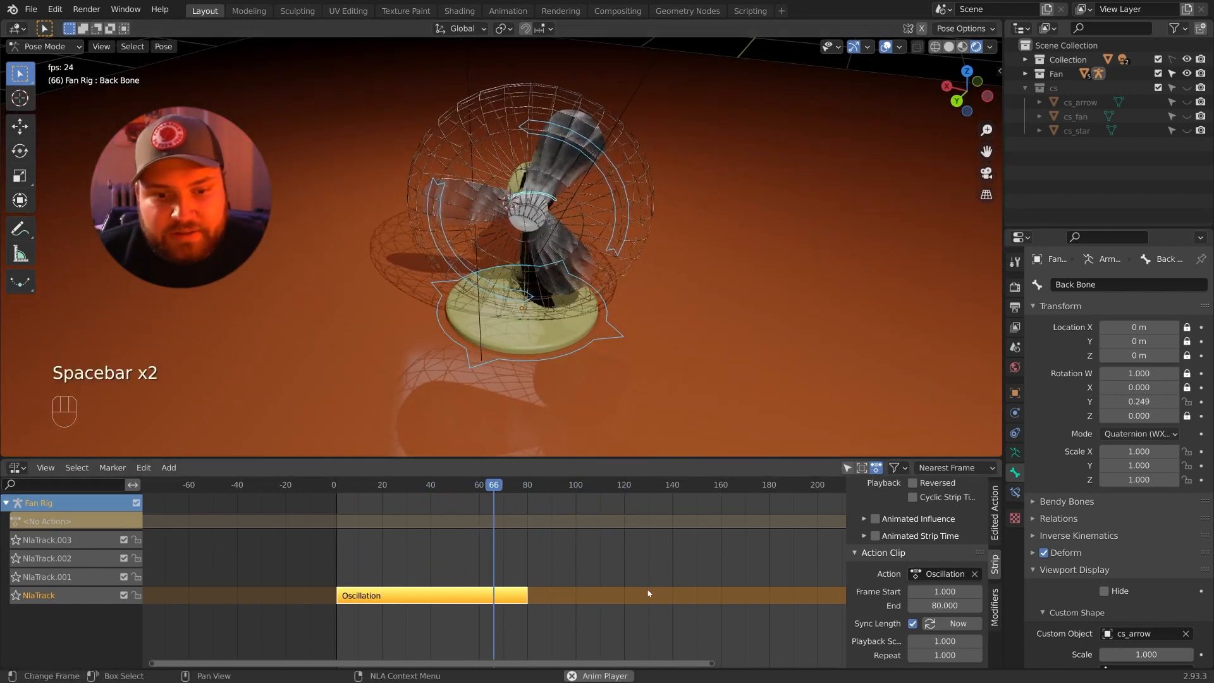
key(space)
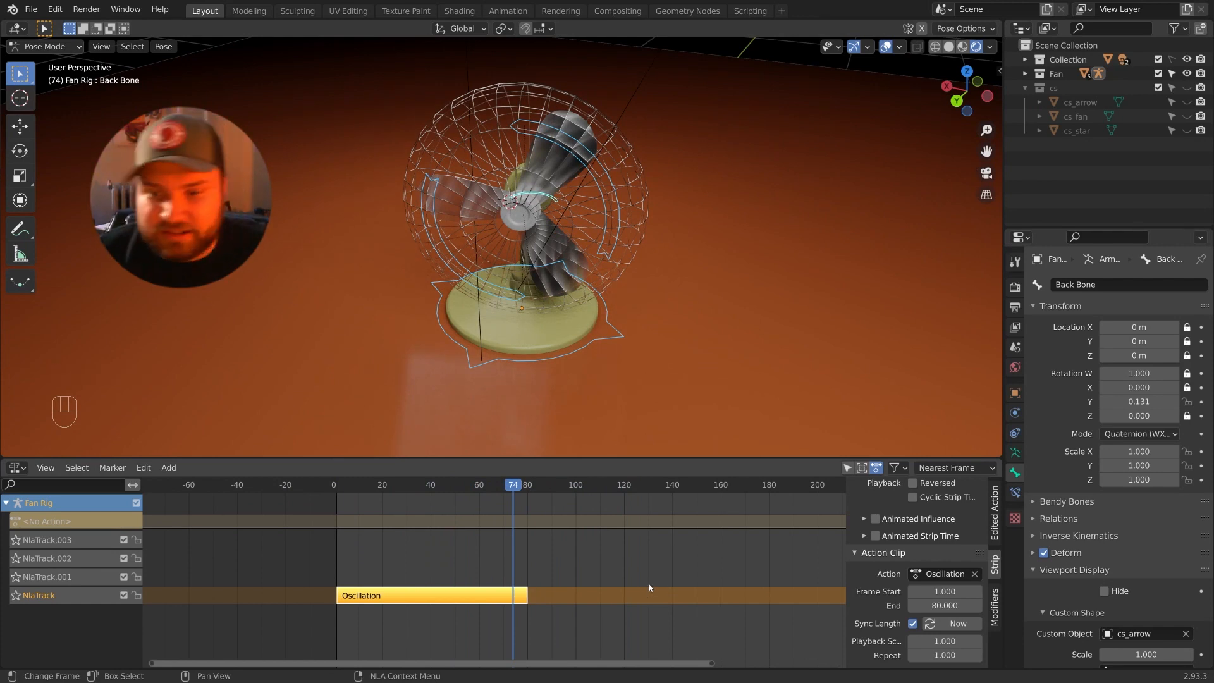
Set the Oscillation action clip's end frame to 112, play the animation, and deselect the strip.
click(945, 605)
text(112)
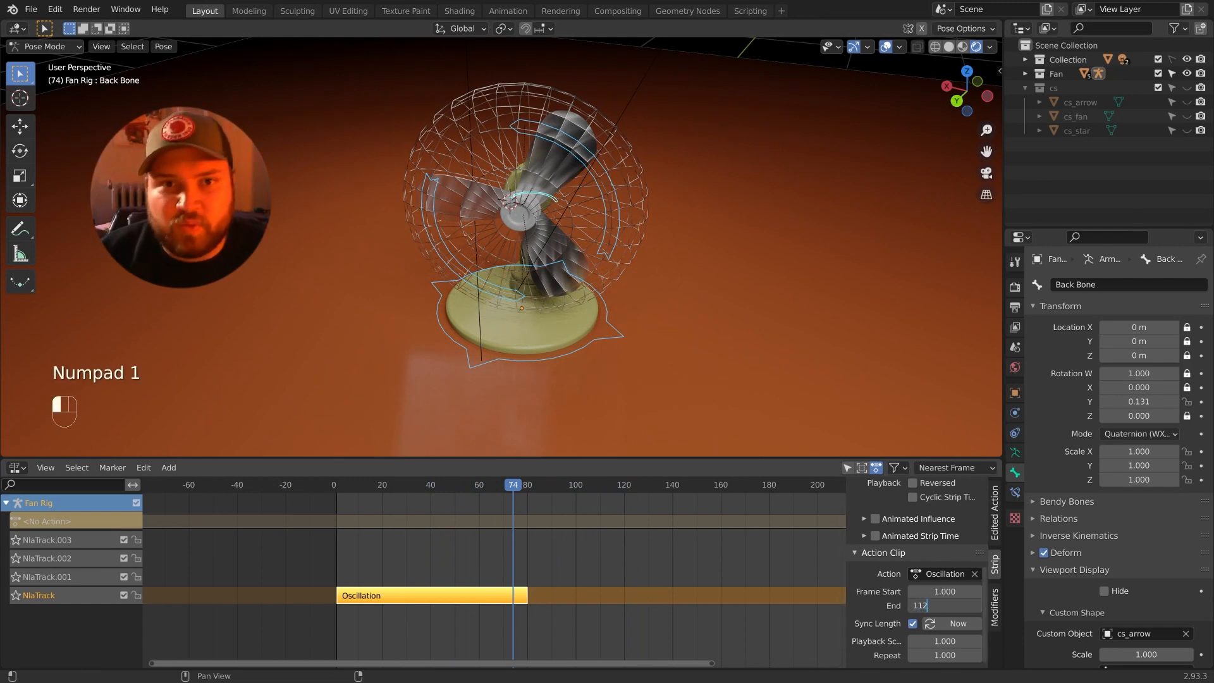
key(Return)
key(space)
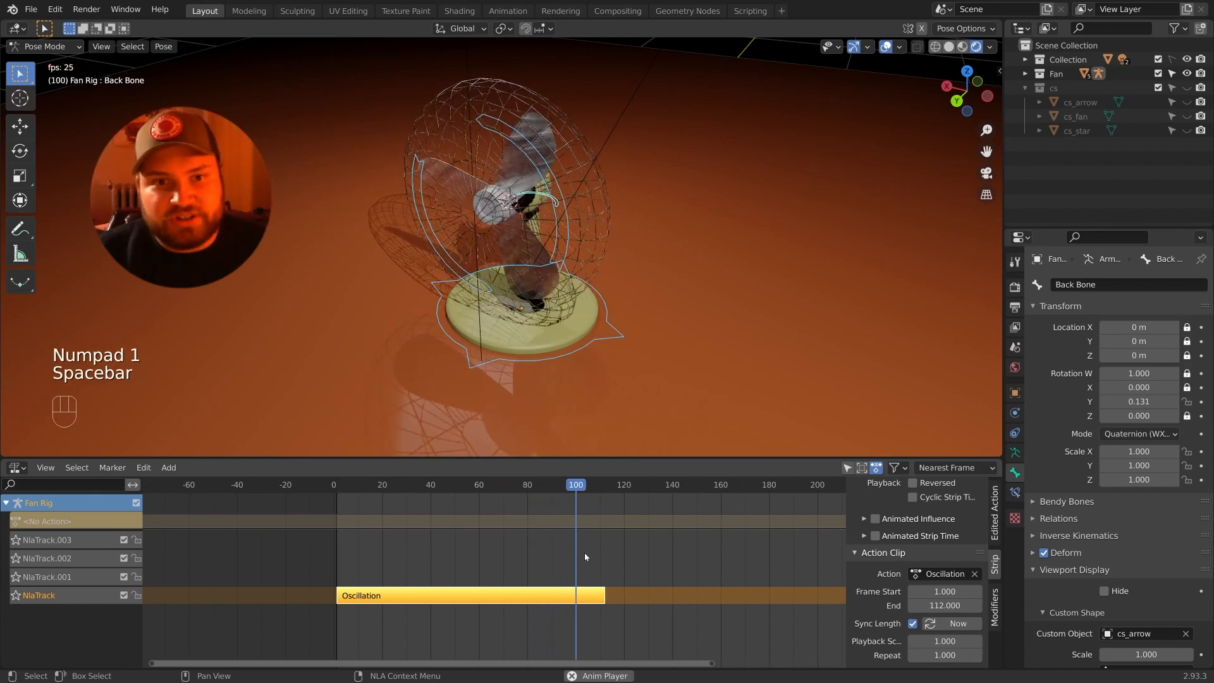
key(space)
click(562, 566)
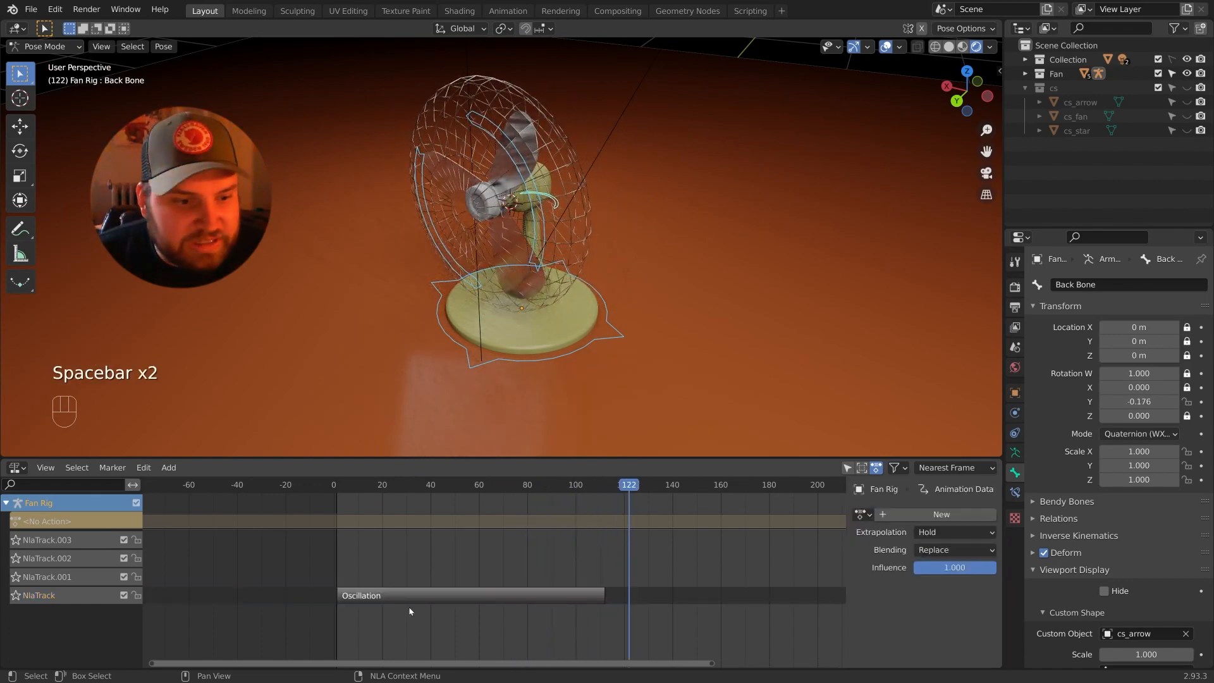
Set the Oscillation action clip's end frame to 250 and start playback.
click(459, 596)
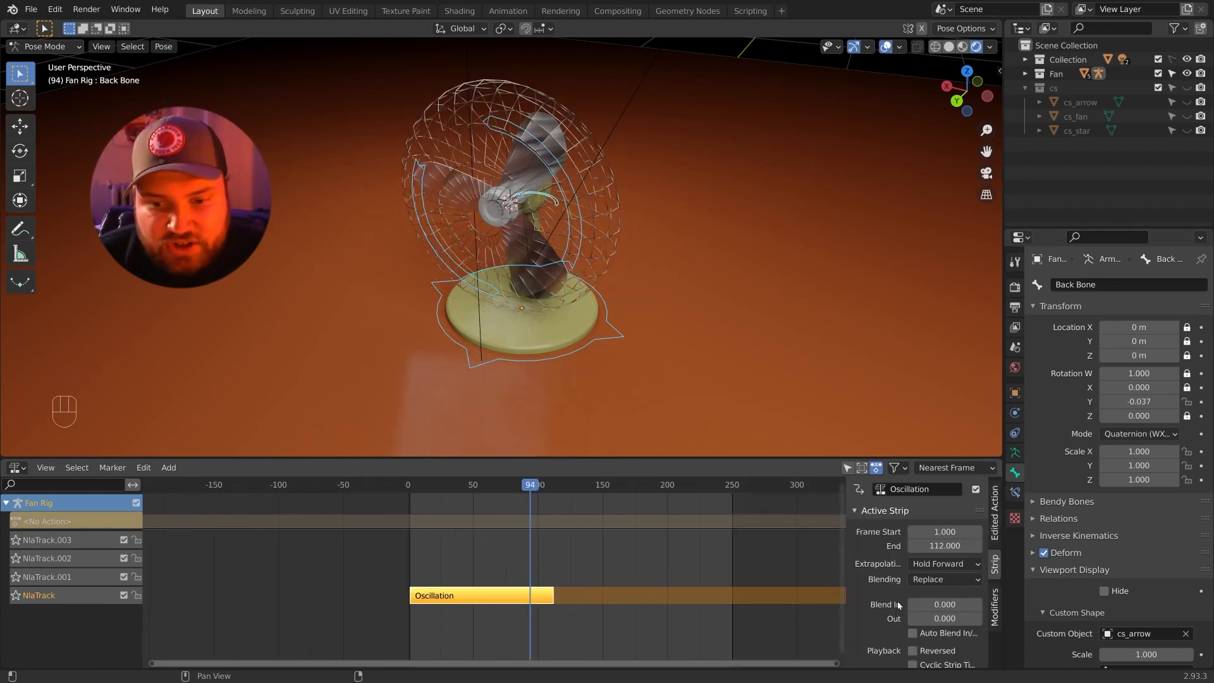
scroll(905, 630, down, 5)
scroll(905, 630, down, 2)
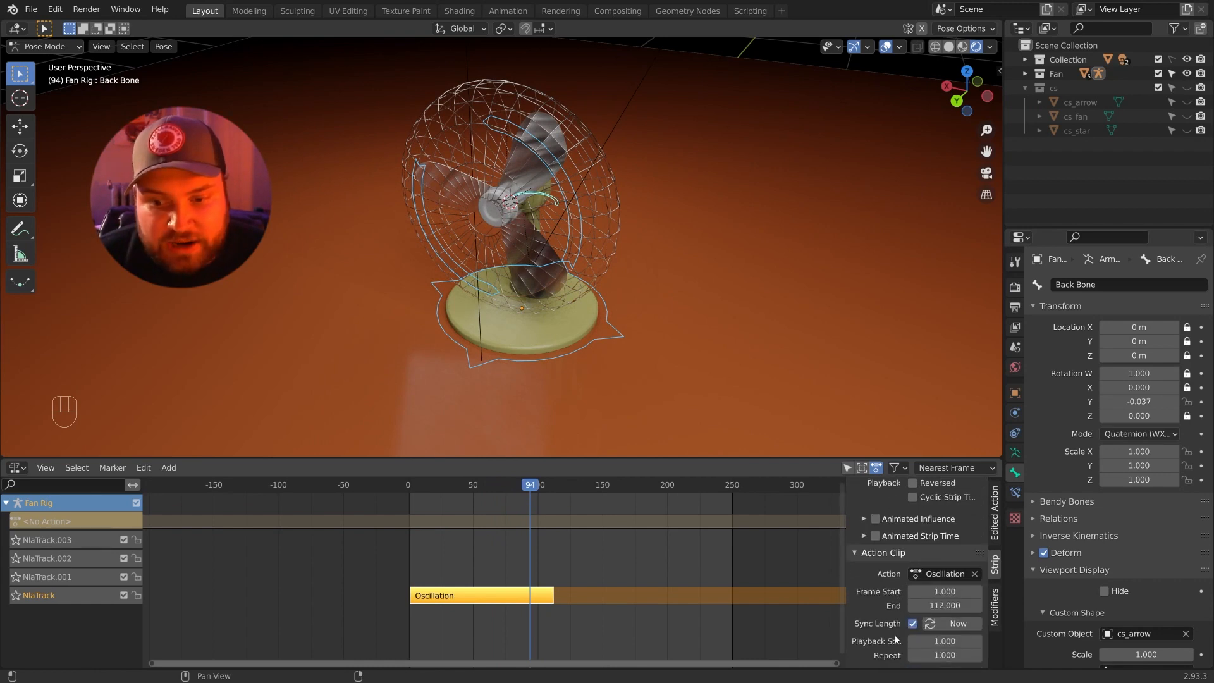
click(944, 605)
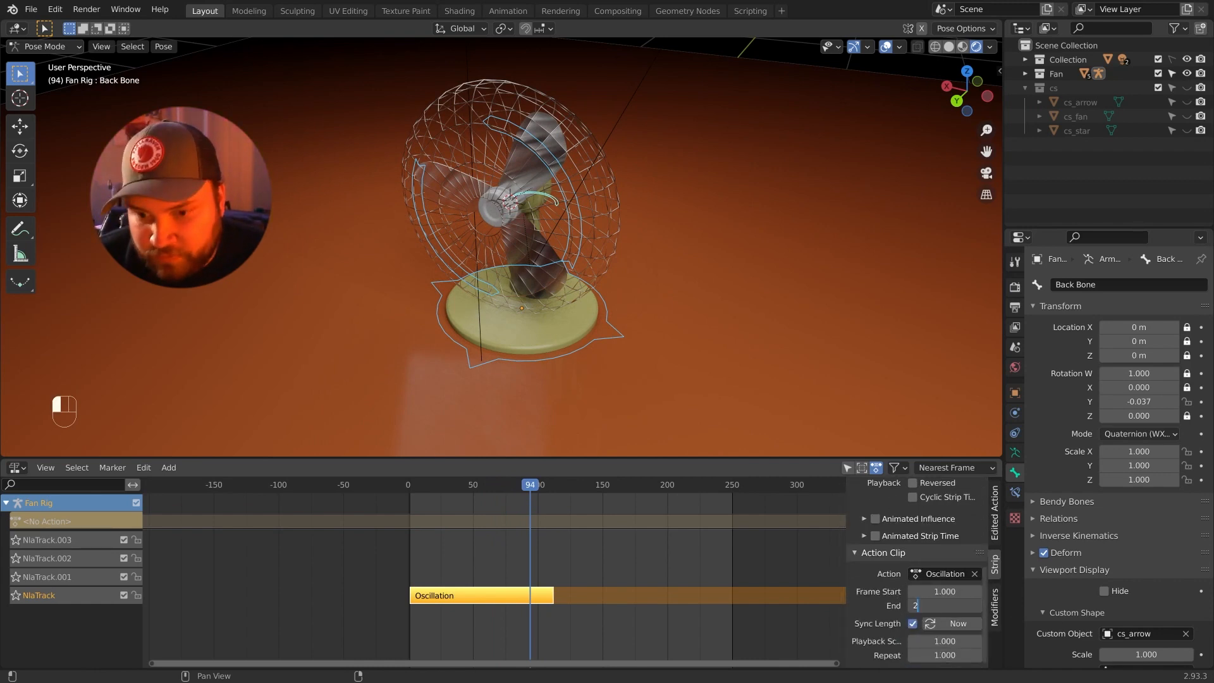
key(Return)
key(space)
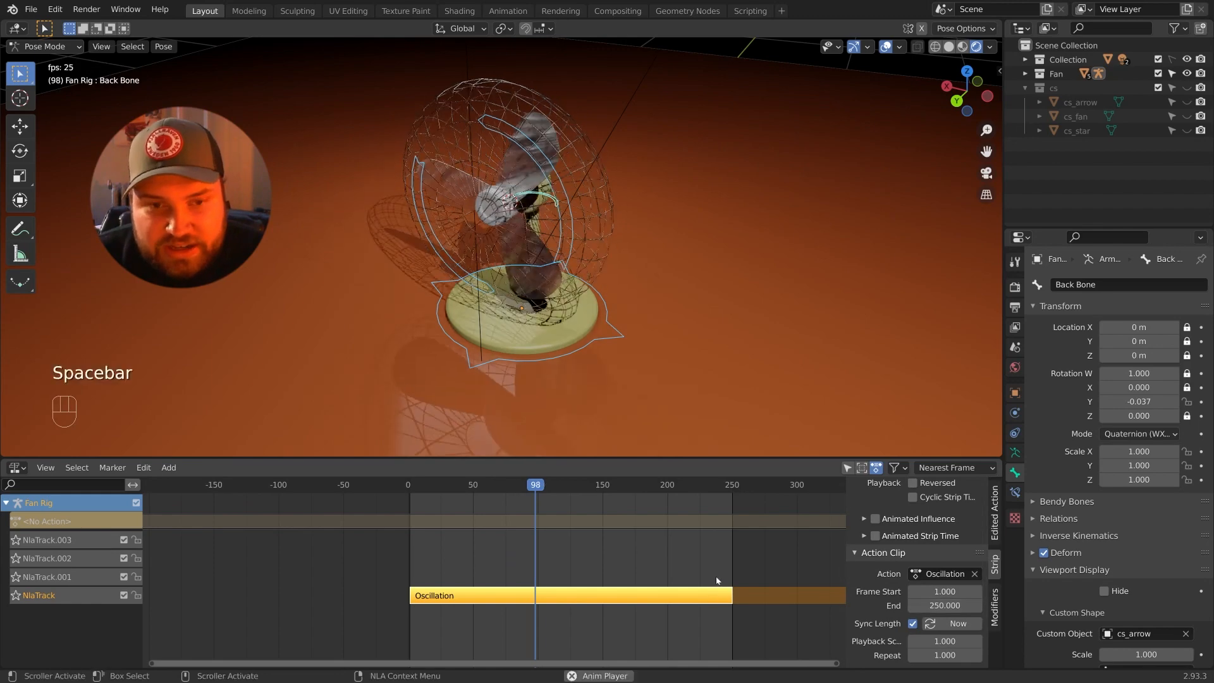
click(689, 559)
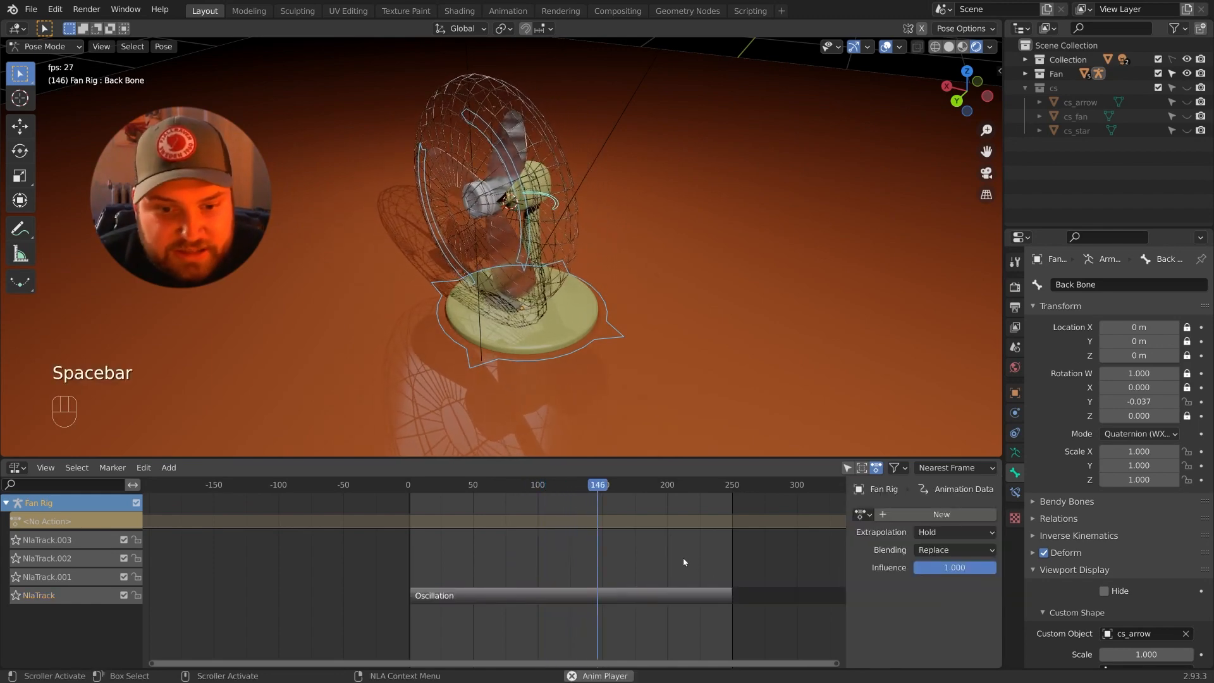
Select NlaTrack.001, stop playback, and move the playhead to frame 49.
click(96, 577)
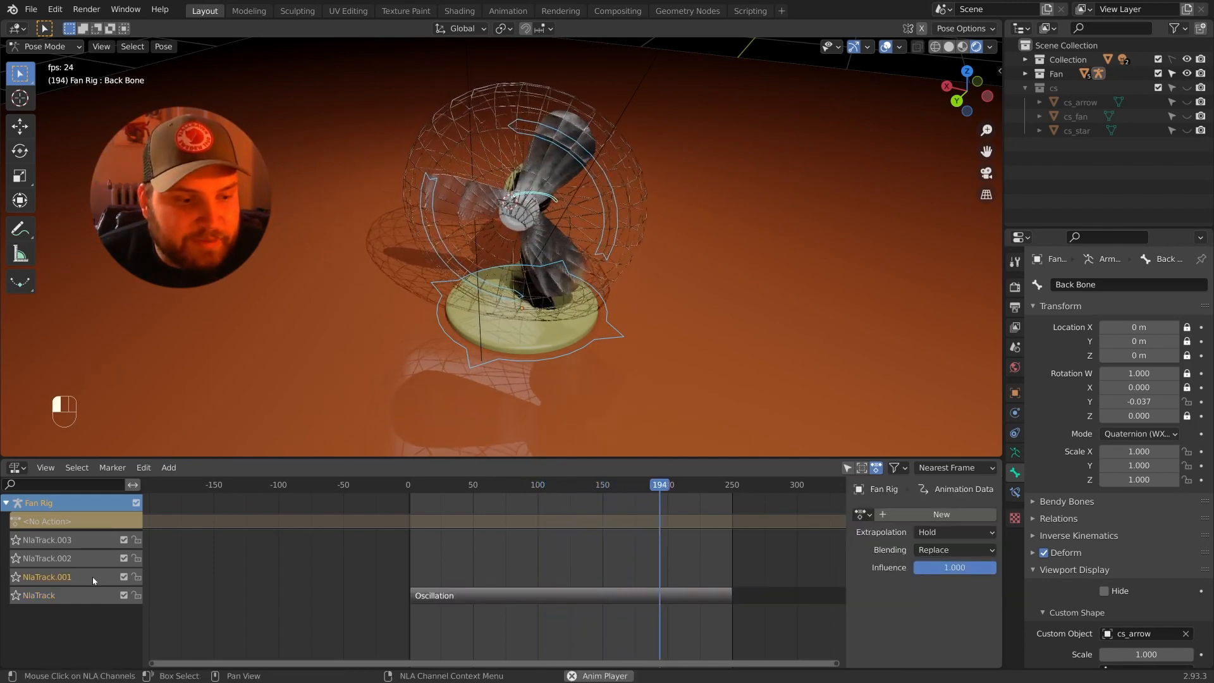
key(space)
drag(443, 485, 472, 488)
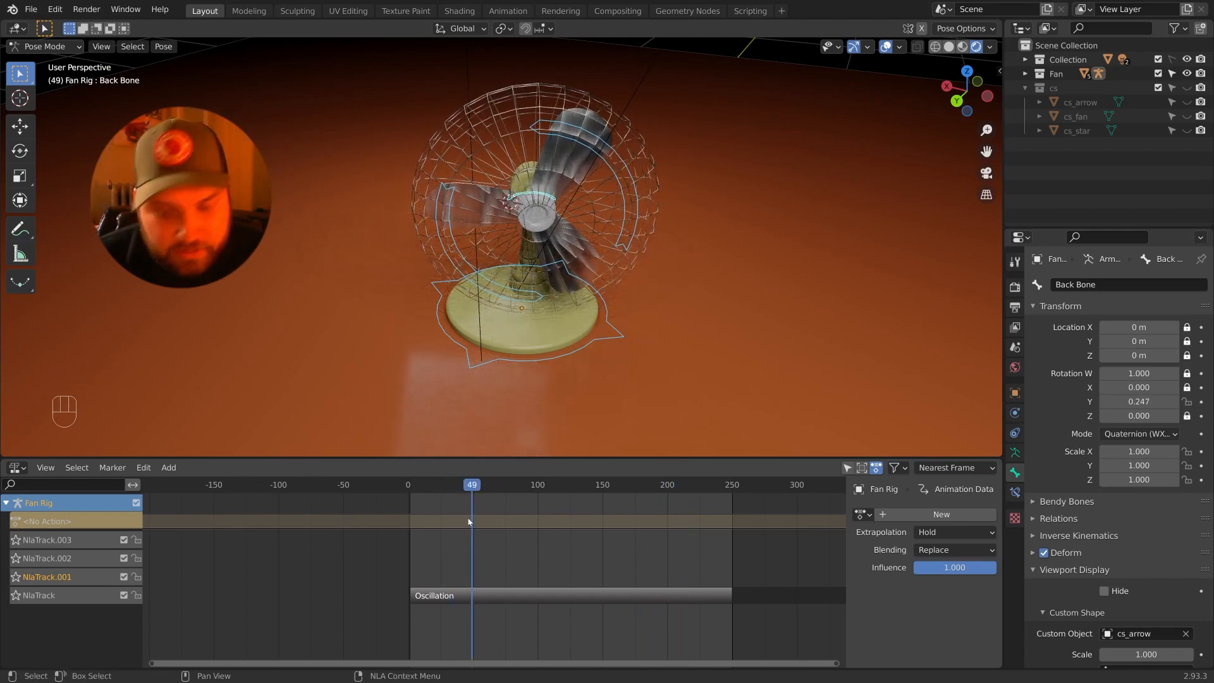
Add the Fan Spinning action as a strip at frame 50 on NlaTrack.001, play the animation, and return the playhead to frame 61.
key(Right)
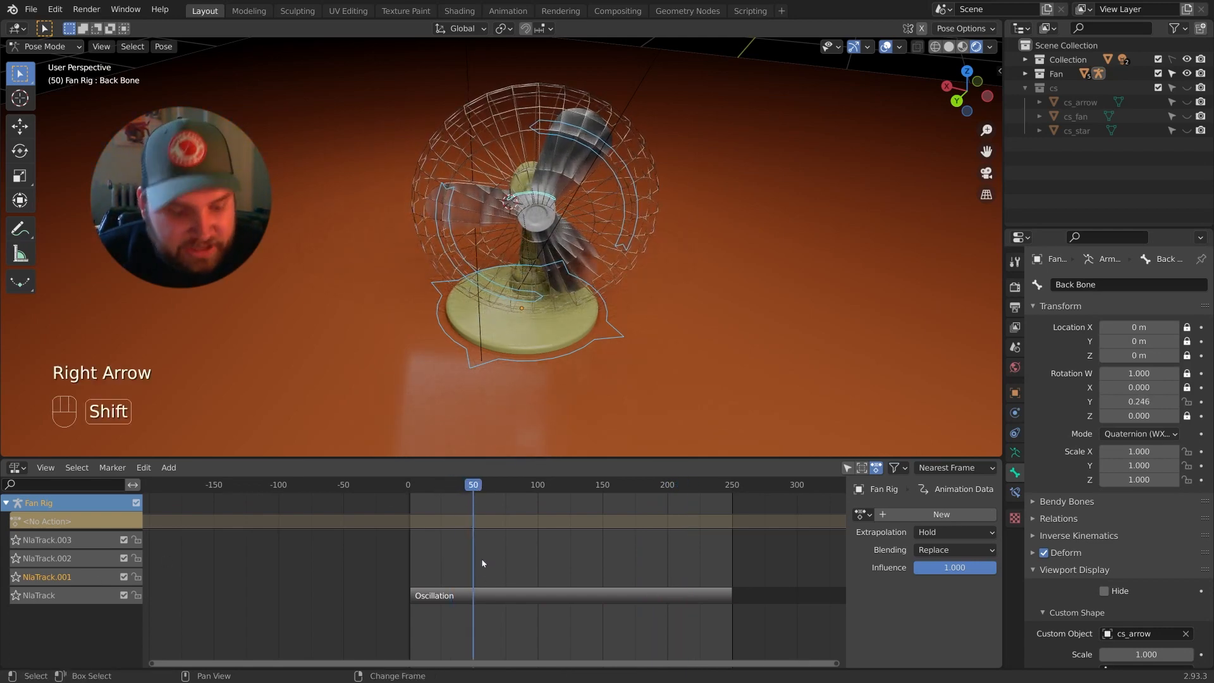
key(shift+a)
click(509, 535)
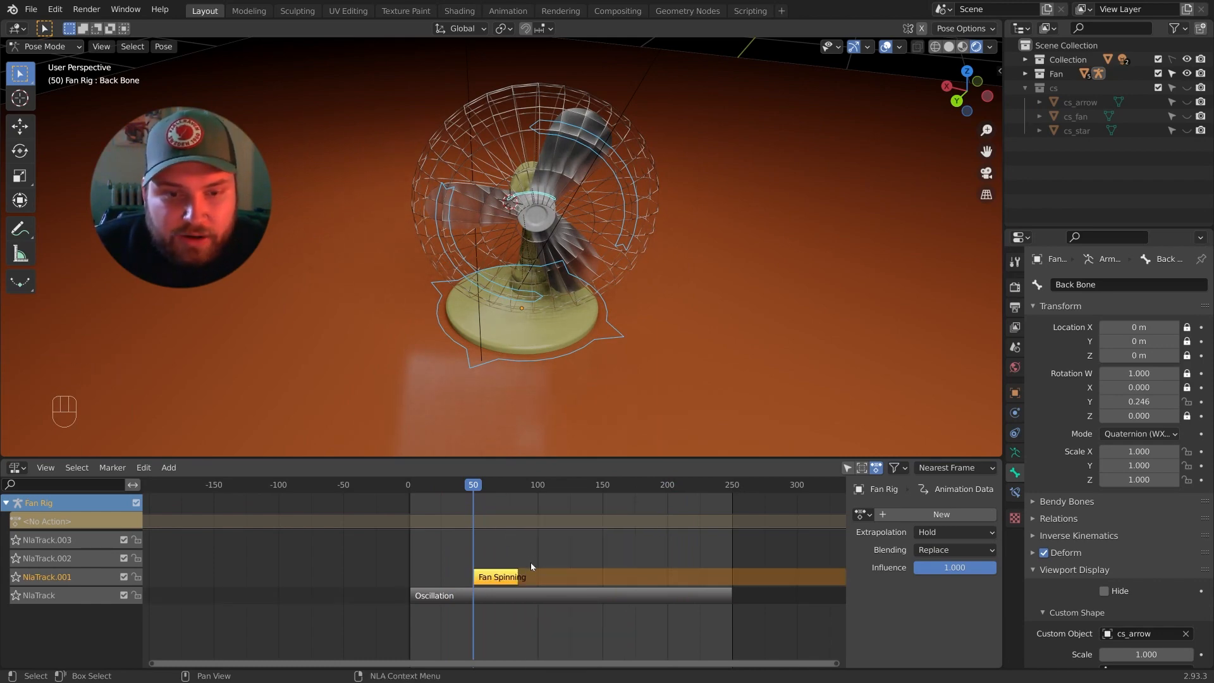
key(space)
key(space)
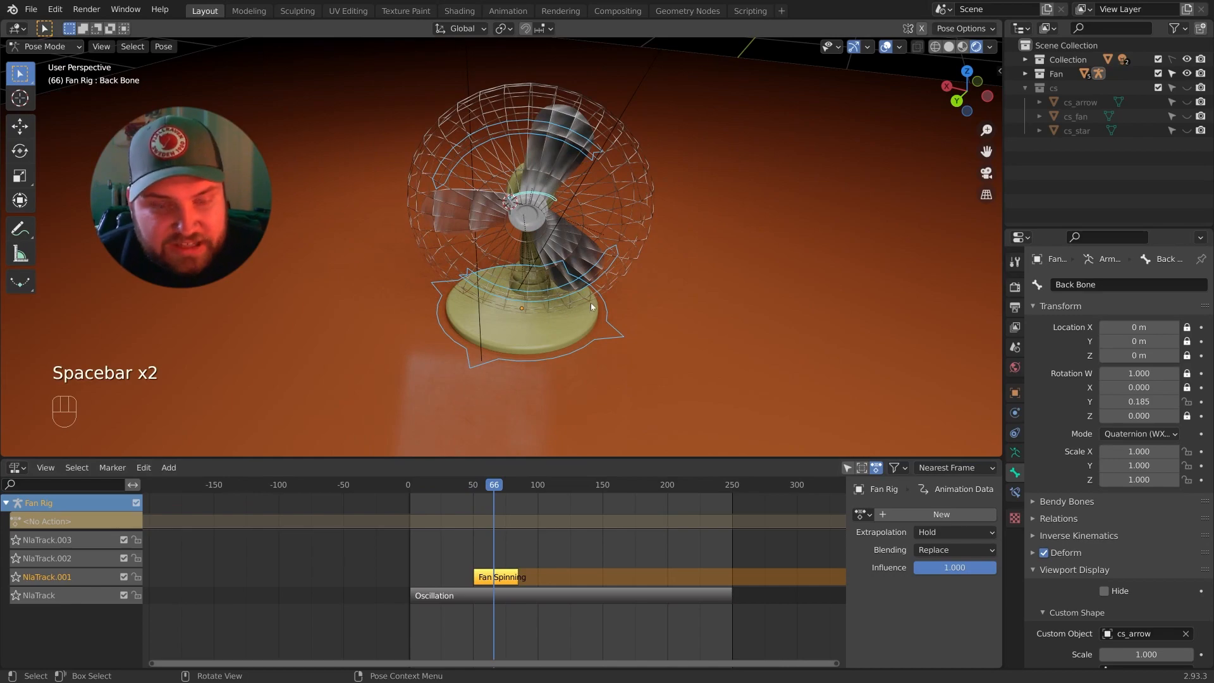
key(space)
key(space)
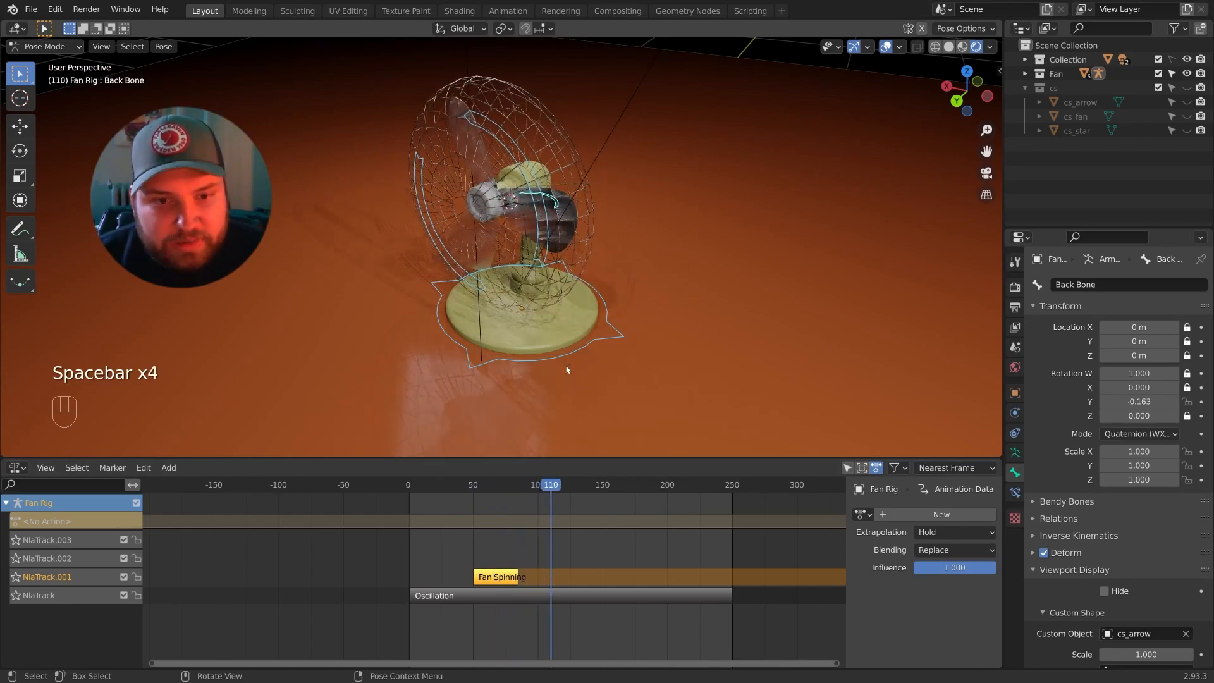
mouse_move(493, 496)
mouse_down()
mouse_move(466, 496)
mouse_move(501, 496)
mouse_move(487, 496)
mouse_up()
click(444, 533)
click(509, 577)
key(g)
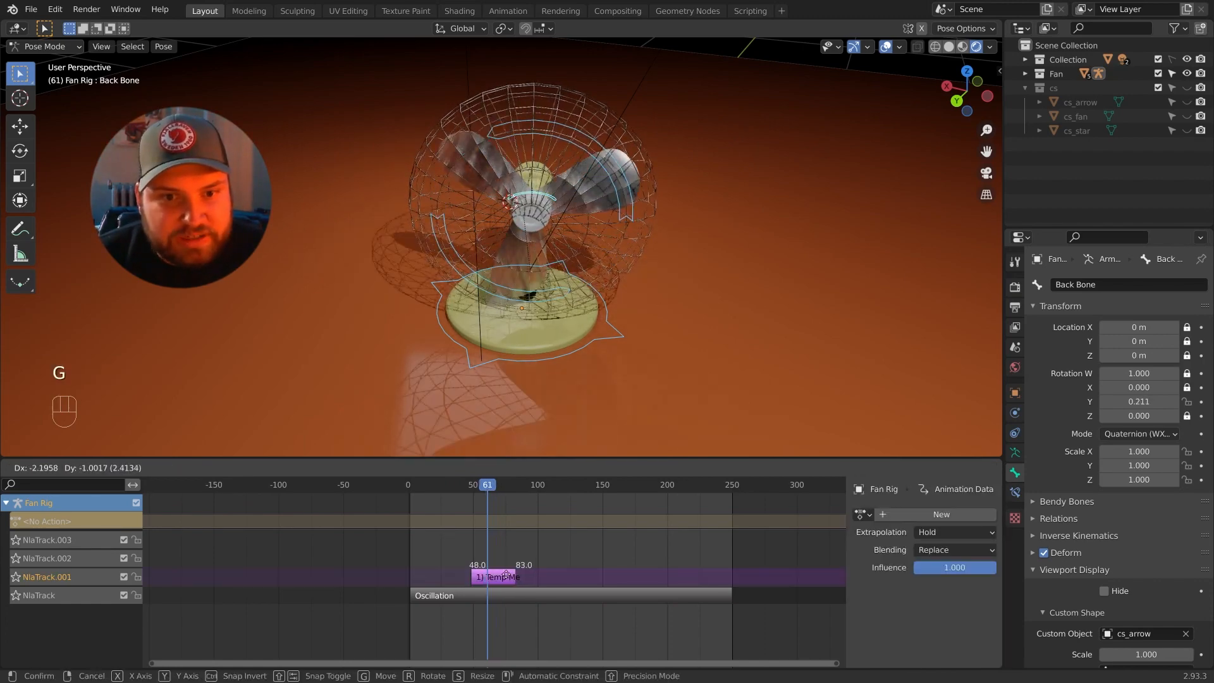
right_click(510, 592)
click(517, 590)
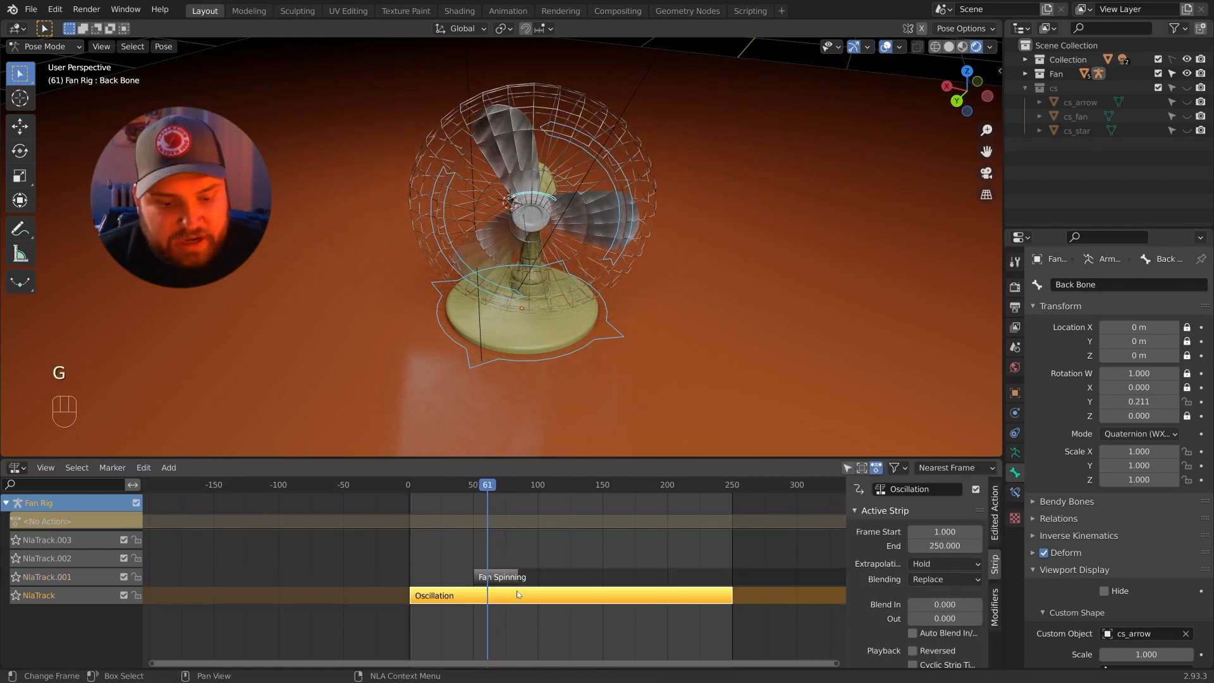
key(g)
right_click(506, 582)
click(497, 576)
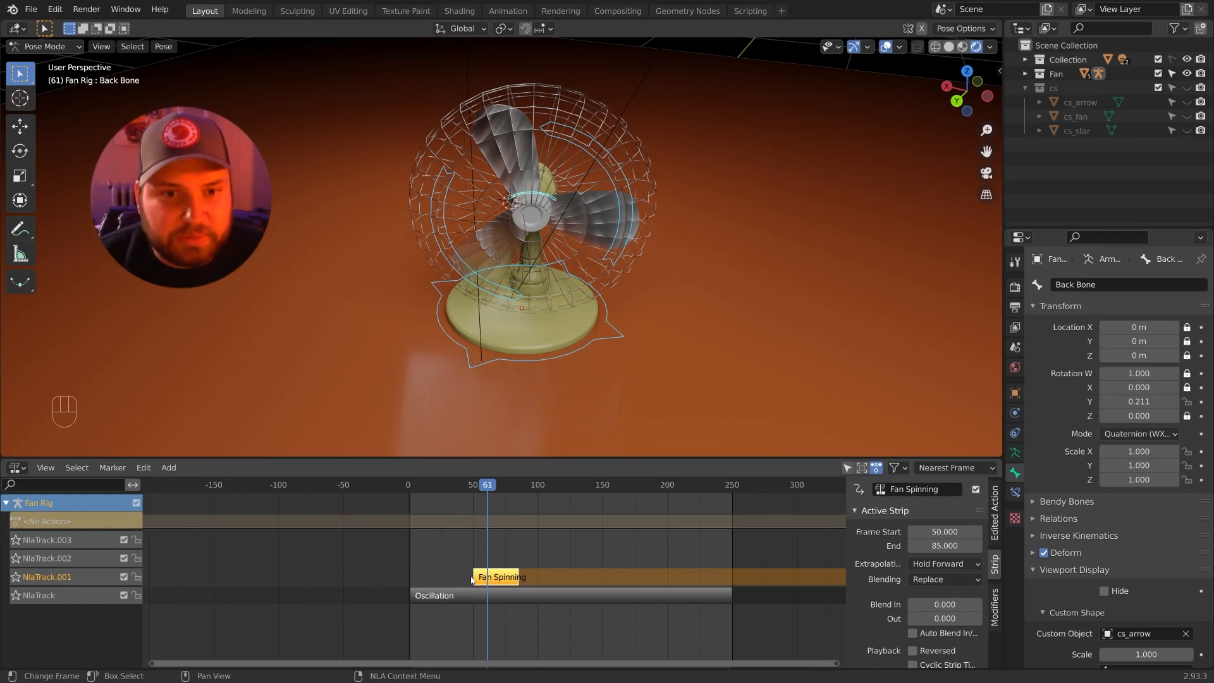
click(449, 552)
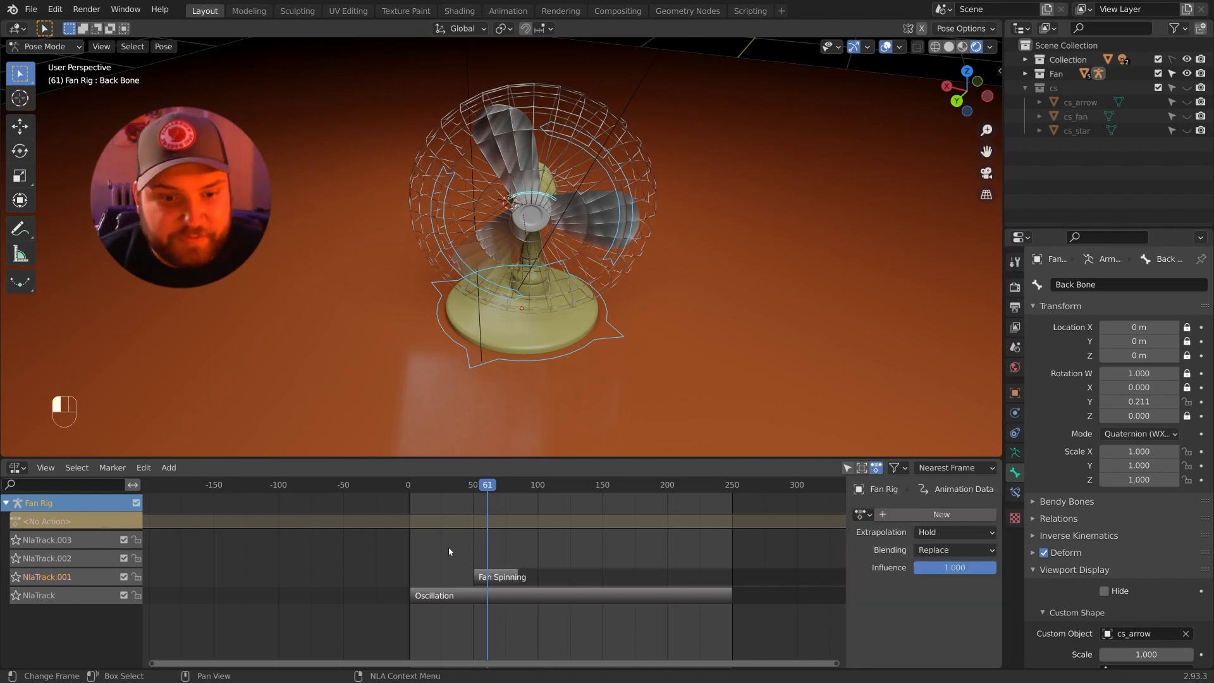
Set the Fan Spinning strip's action clip end frame to 70.
click(499, 577)
scroll(897, 605, down, 5)
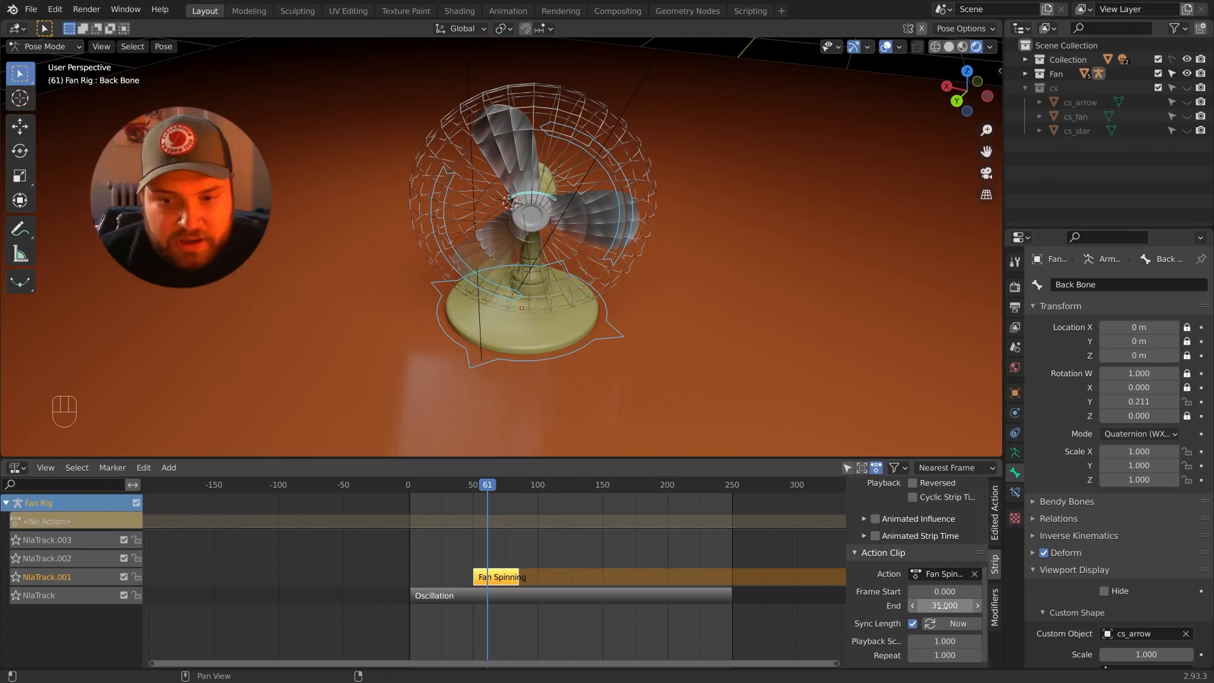
drag(945, 605, 961, 605)
click(945, 605)
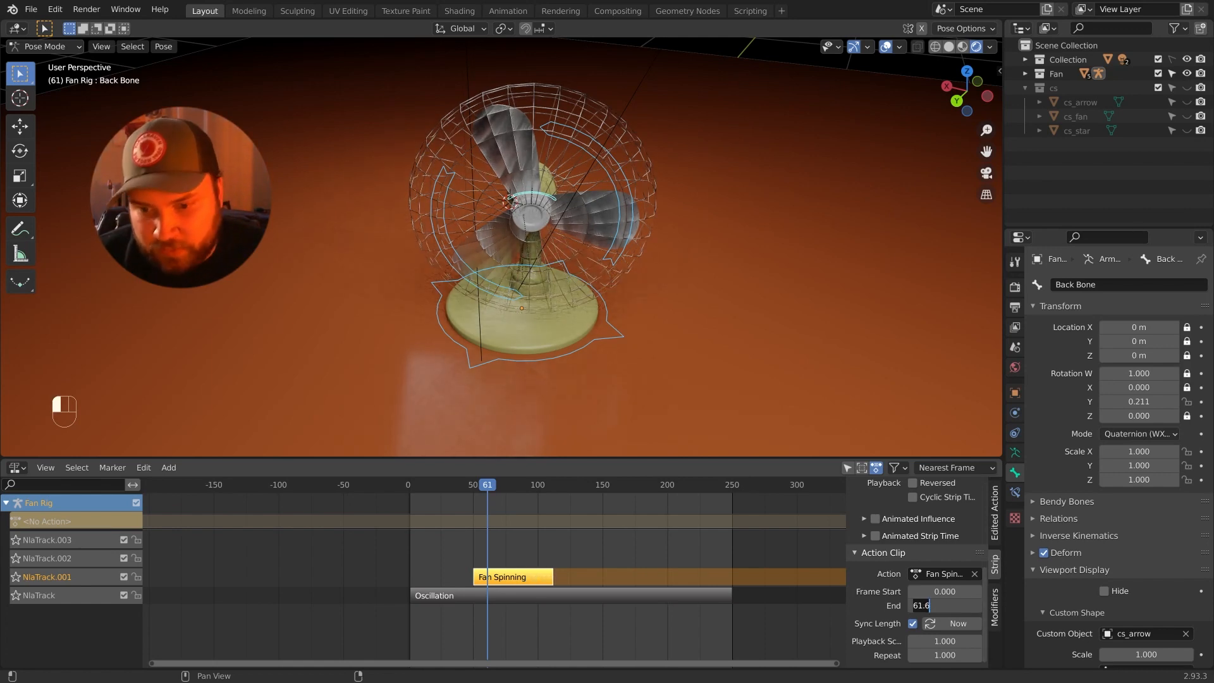
text(70)
key(Return)
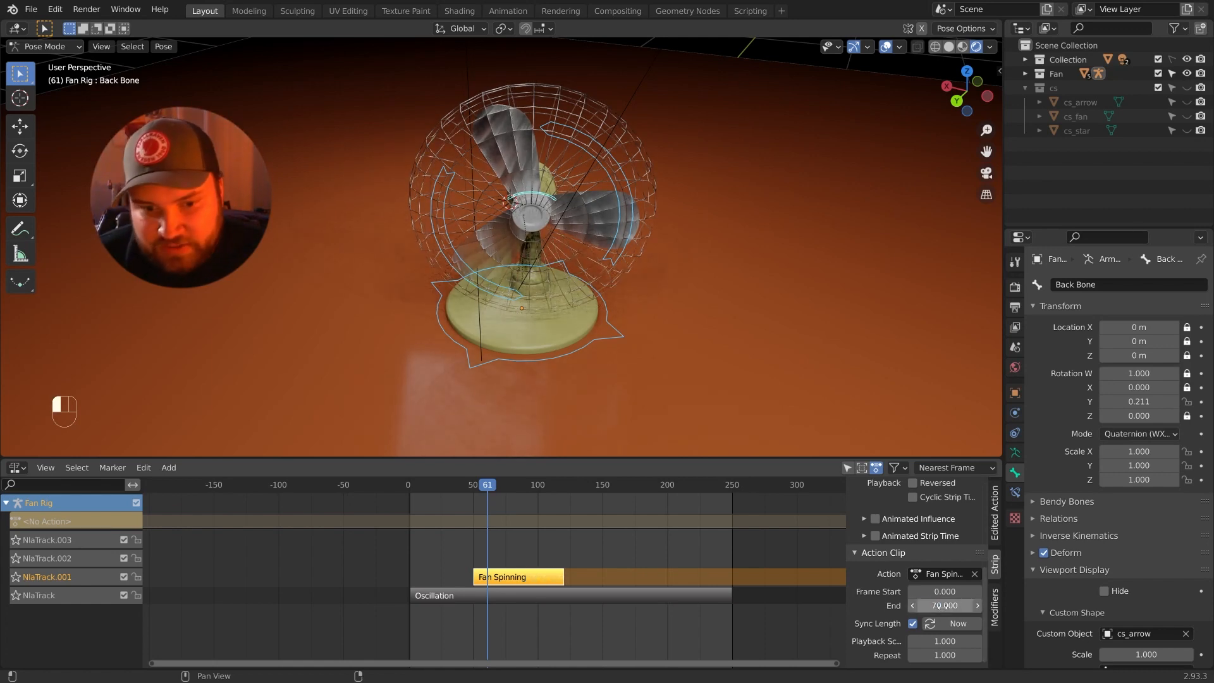
Duplicate the Fan Spinning strip and place the copy on NlaTrack.002, starting at frame 165.
click(515, 565)
click(531, 583)
key(shift+d)
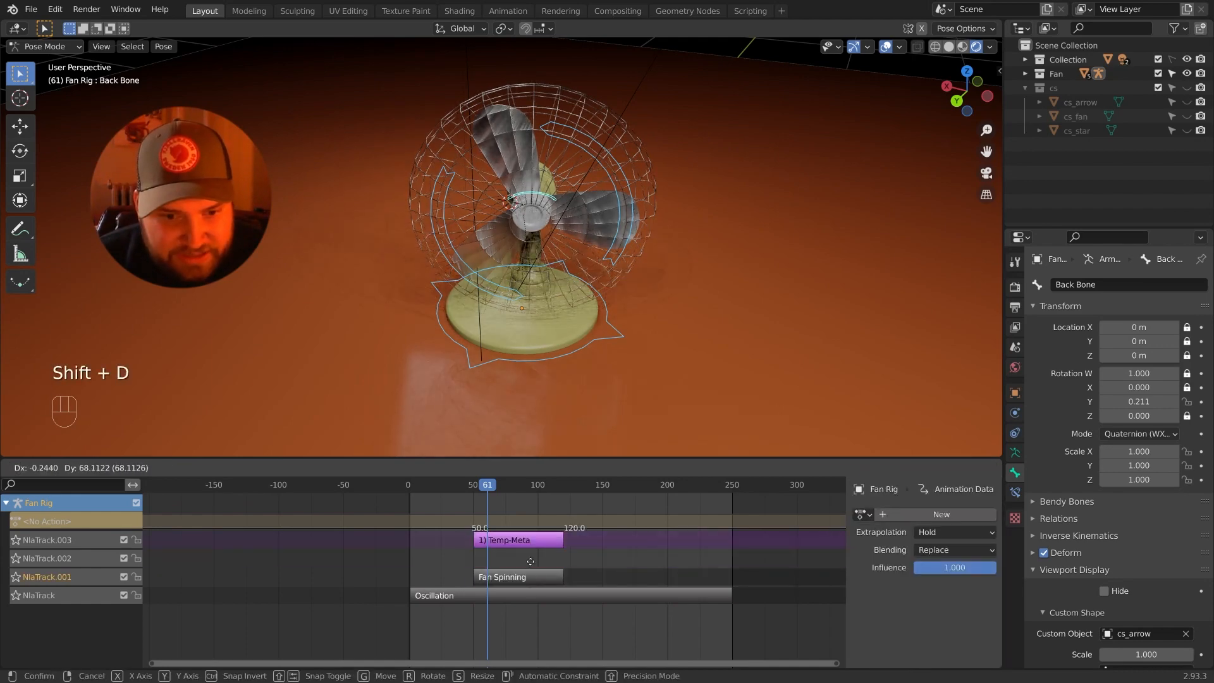
key(g)
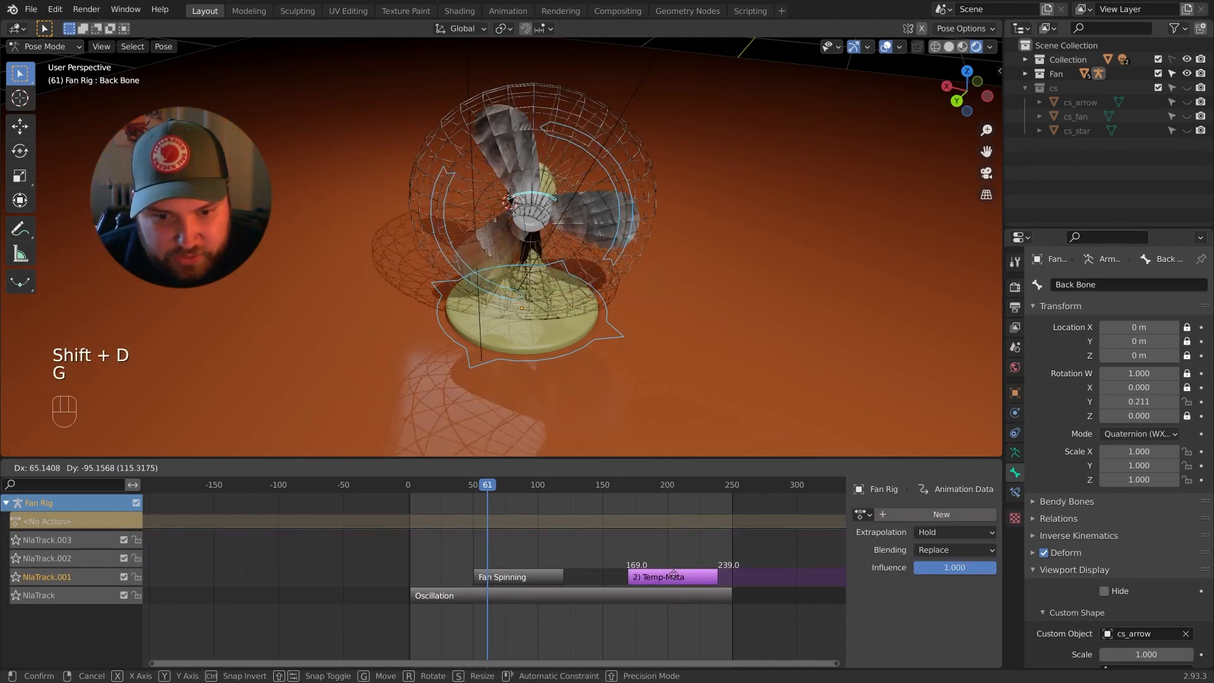
click(672, 563)
key(g)
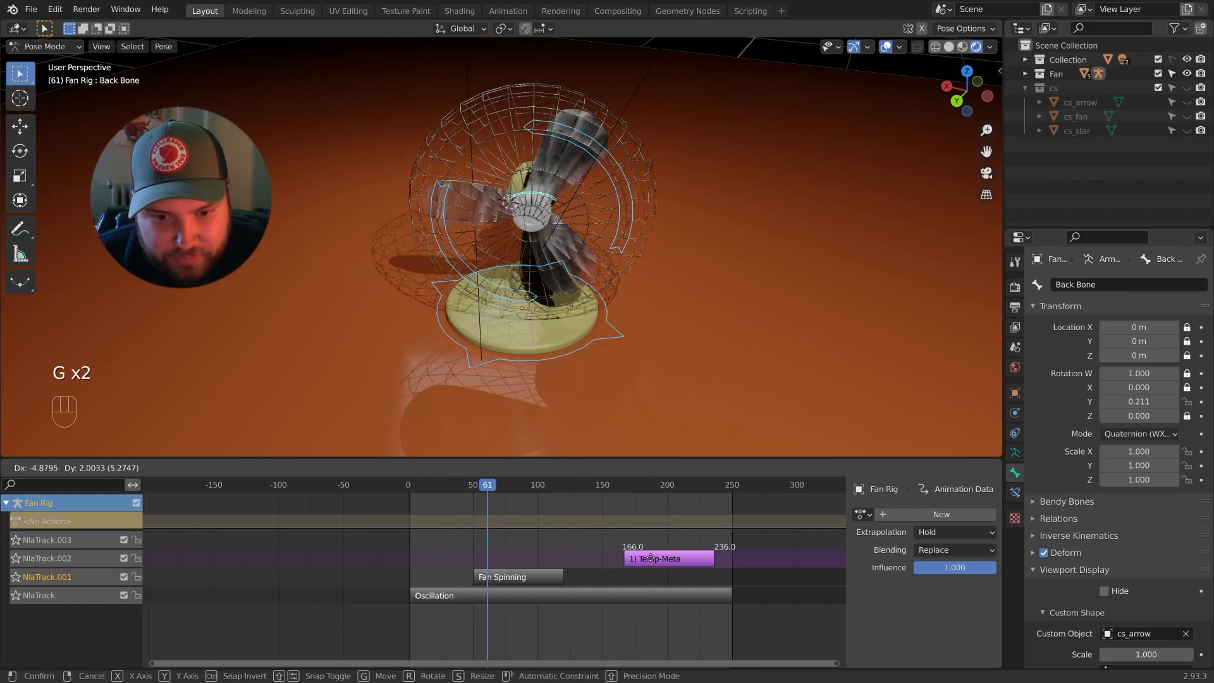
click(624, 557)
Play the animation through both Fan Spinning strips while viewing the fan from another angle.
key(space)
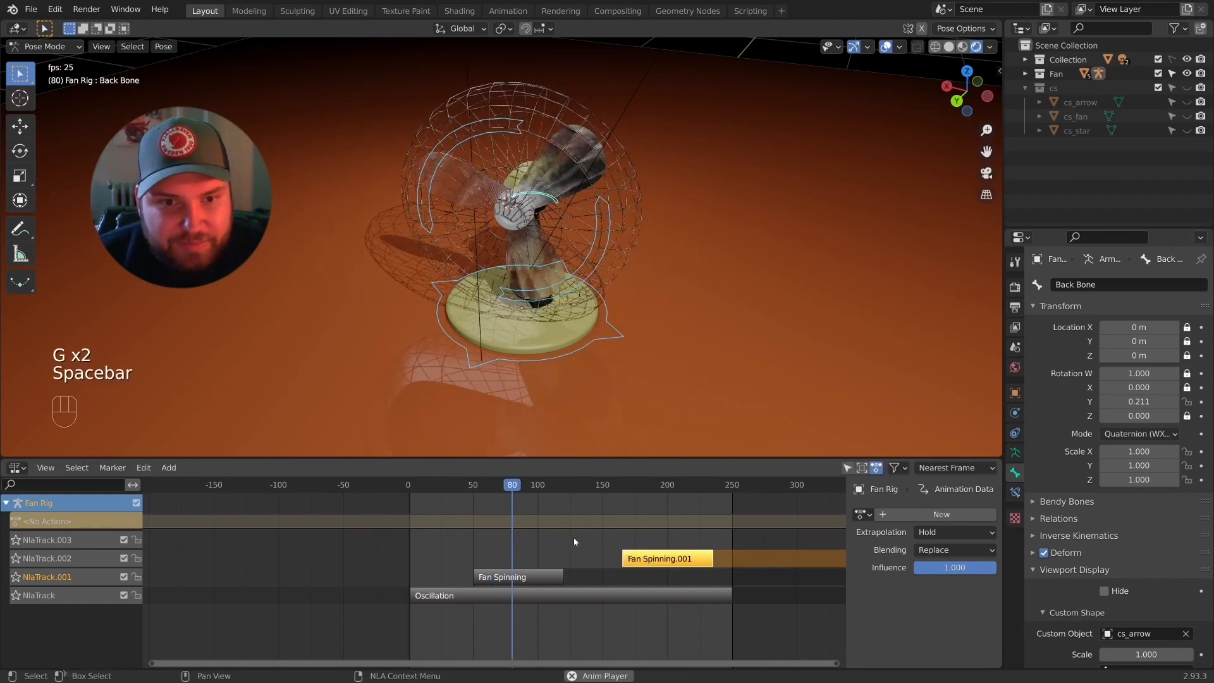
shift+middle_drag(601, 383, 741, 403)
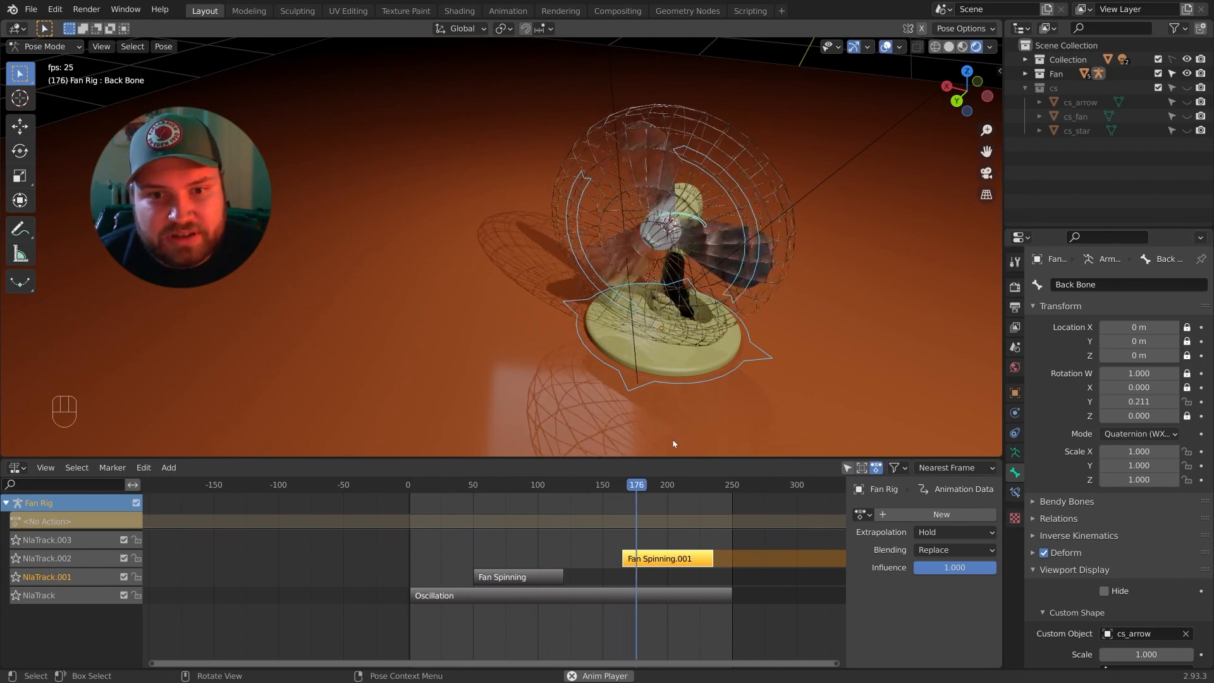
key(space)
key(space)
key(space)
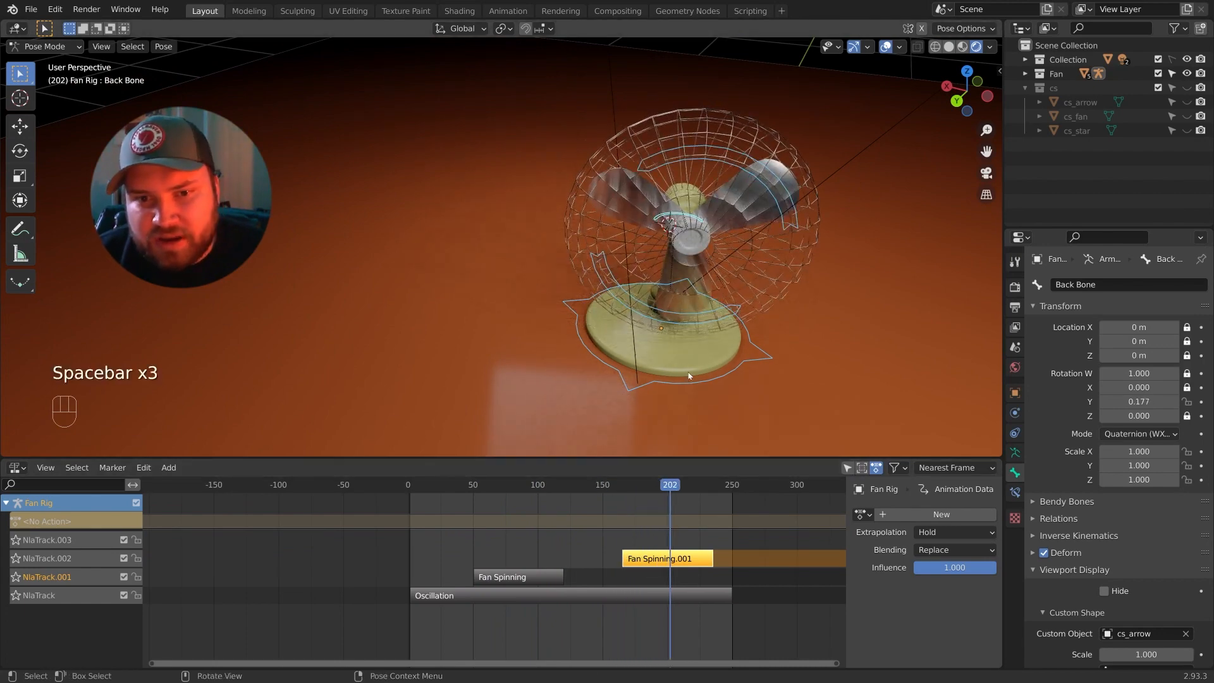
Scrub through the gap between the two Fan Spinning strips with the first one selected, stopping at frame 163.
drag(631, 509, 624, 490)
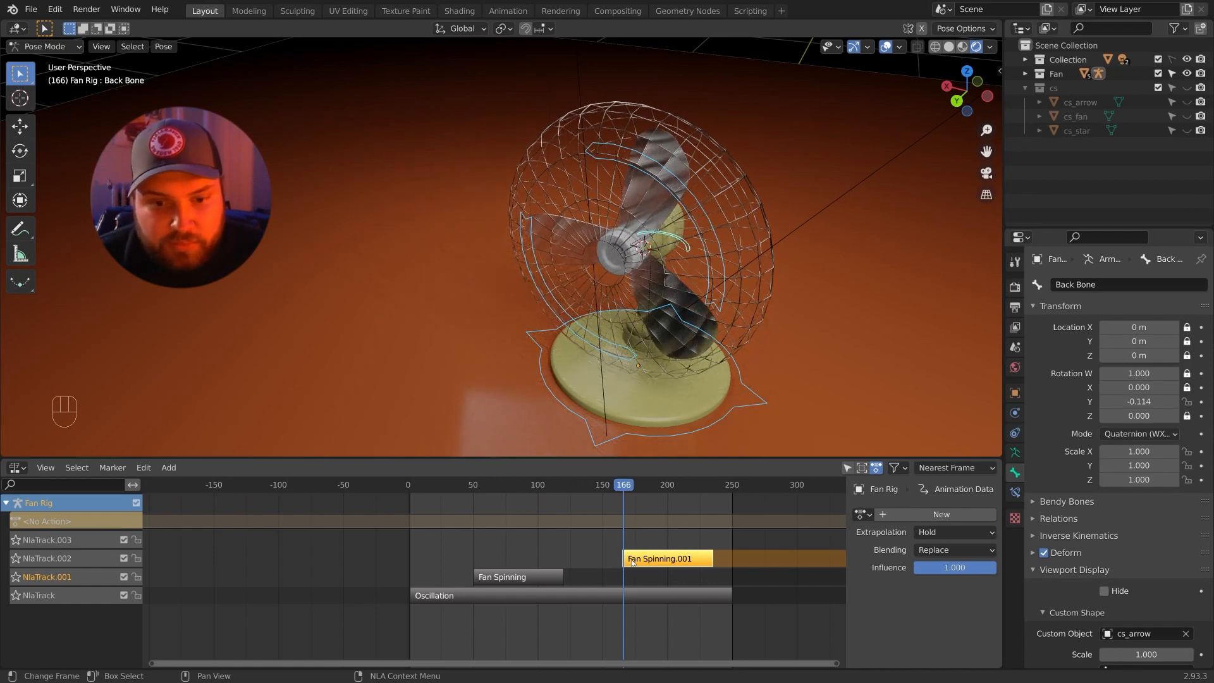
drag(624, 490, 598, 490)
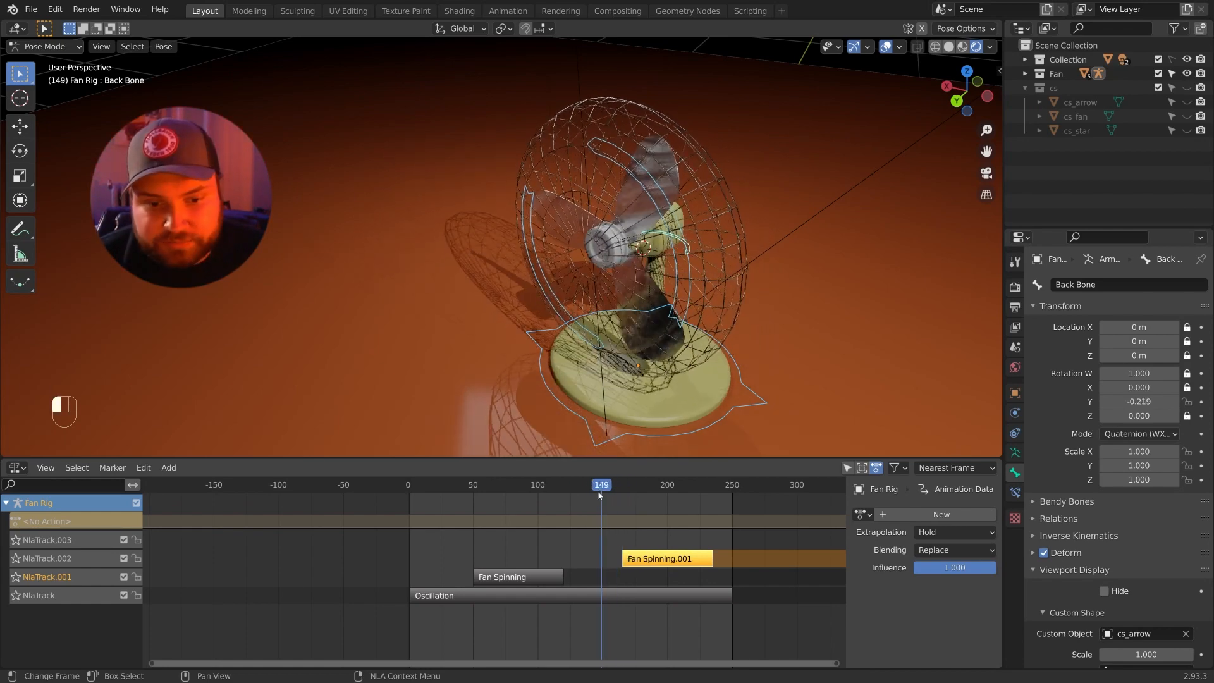
click(554, 575)
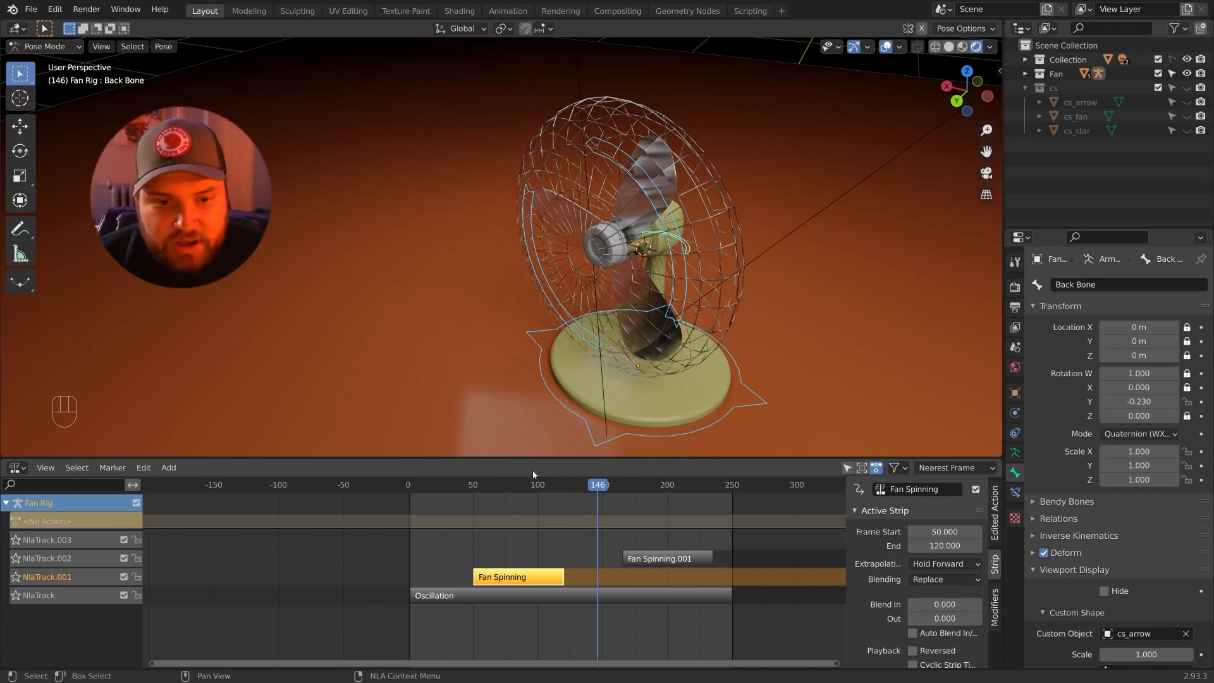
drag(537, 485, 620, 489)
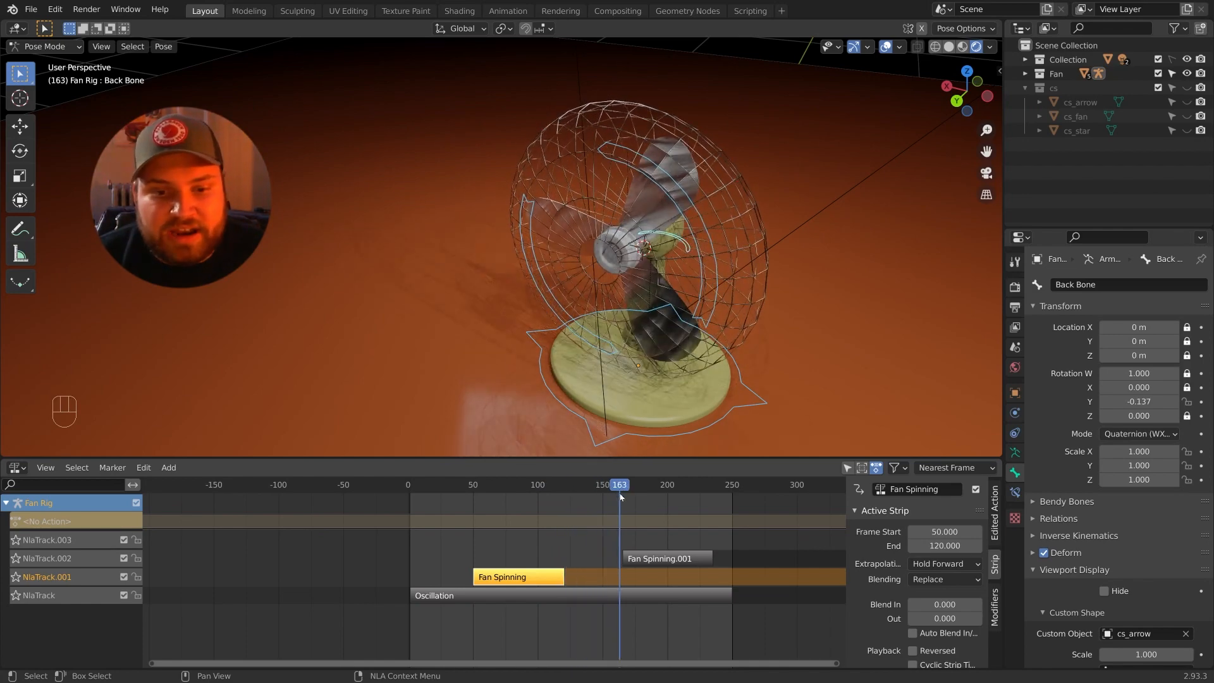
Set the blending of the duplicate Fan Spinning strip on NlaTrack.002 to Add, and deselect it.
click(637, 558)
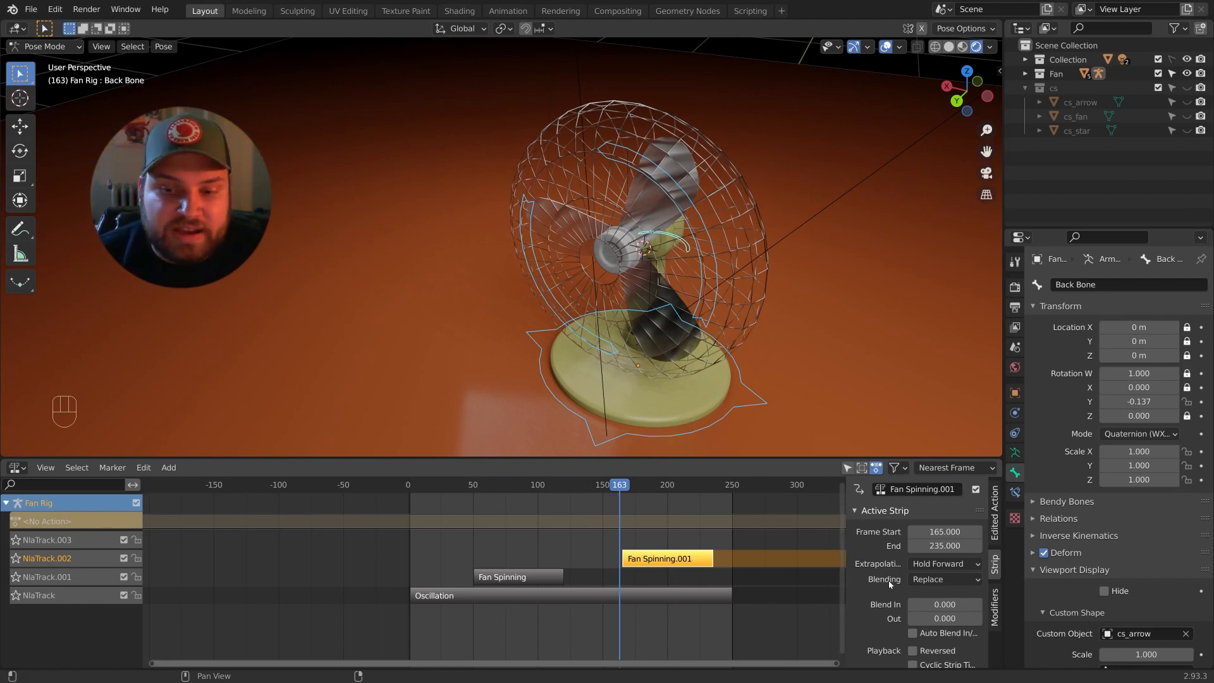
click(927, 580)
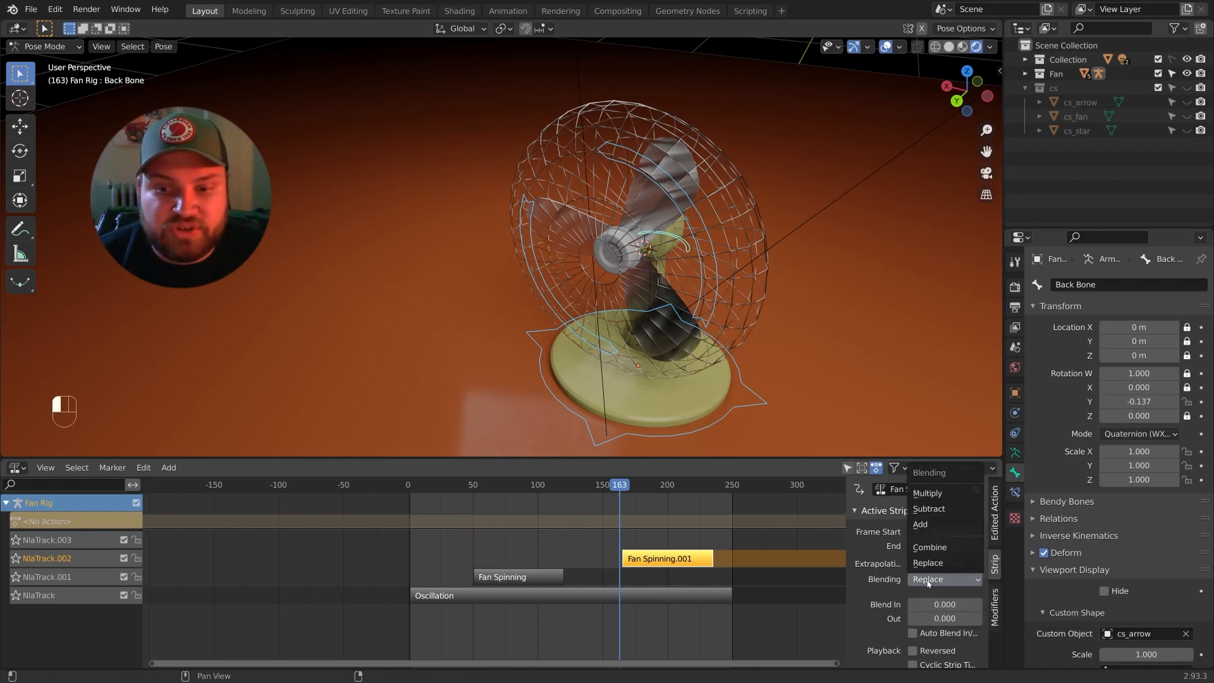
click(929, 525)
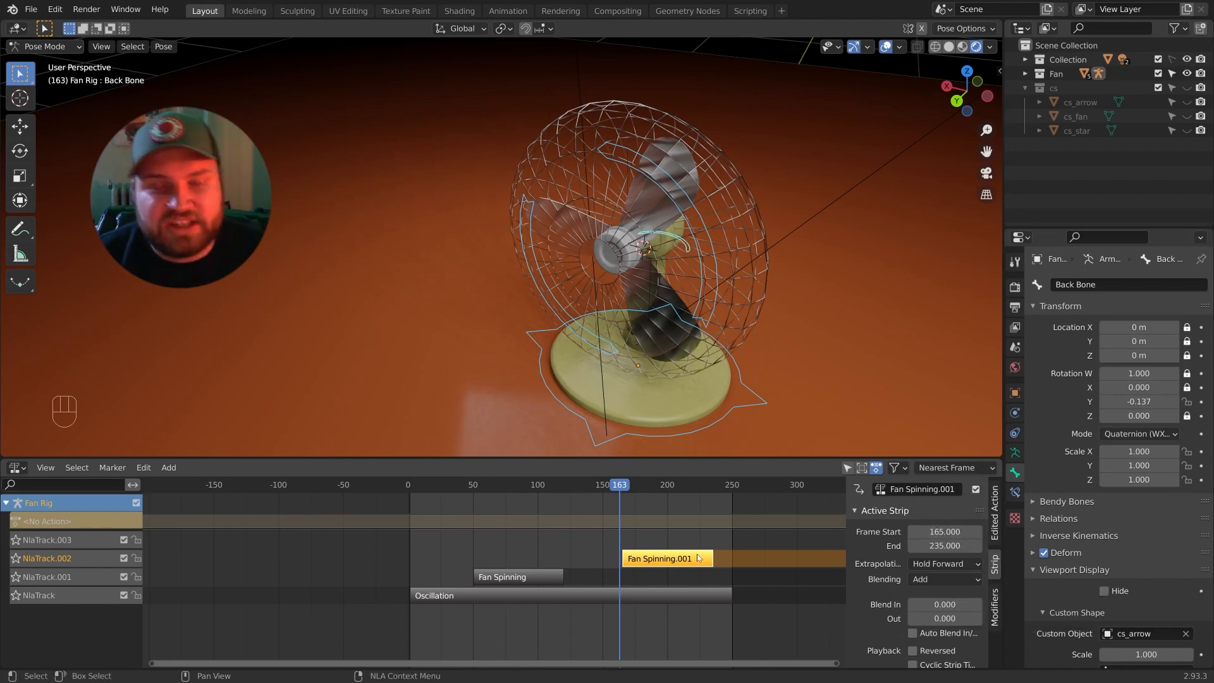
click(617, 576)
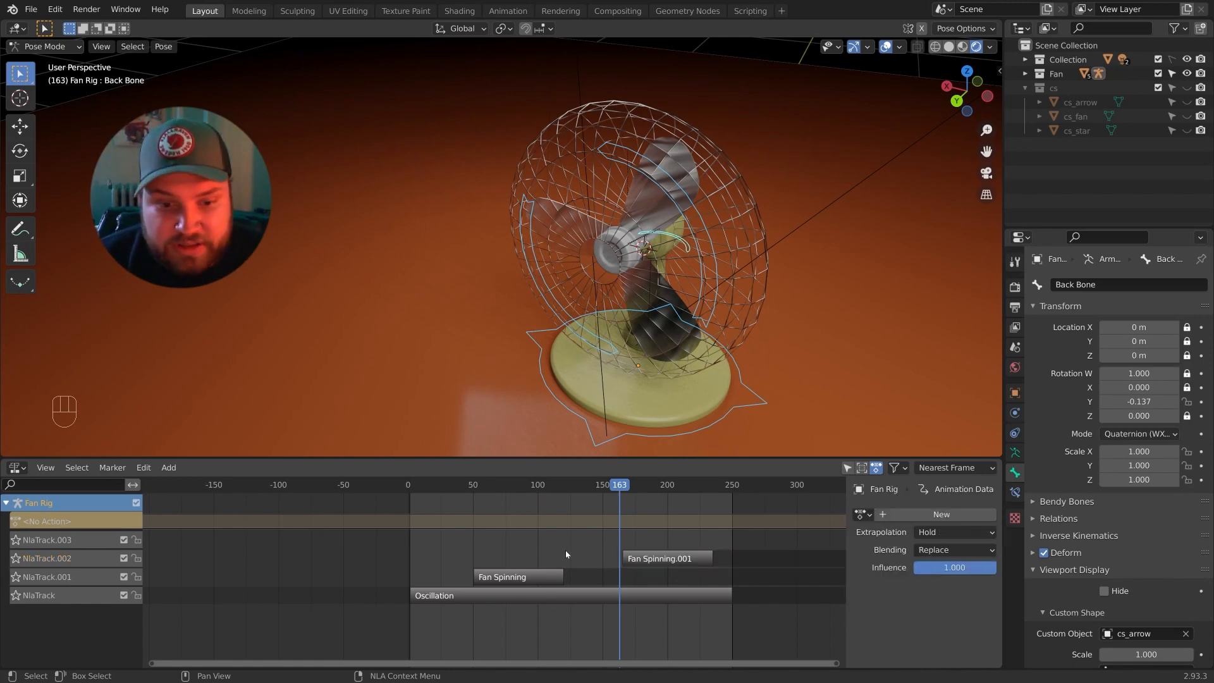
Select the first Fan Spinning strip, replay the animation from an earlier frame to examine the blended spin and oscillation, and deselect the strip.
click(552, 579)
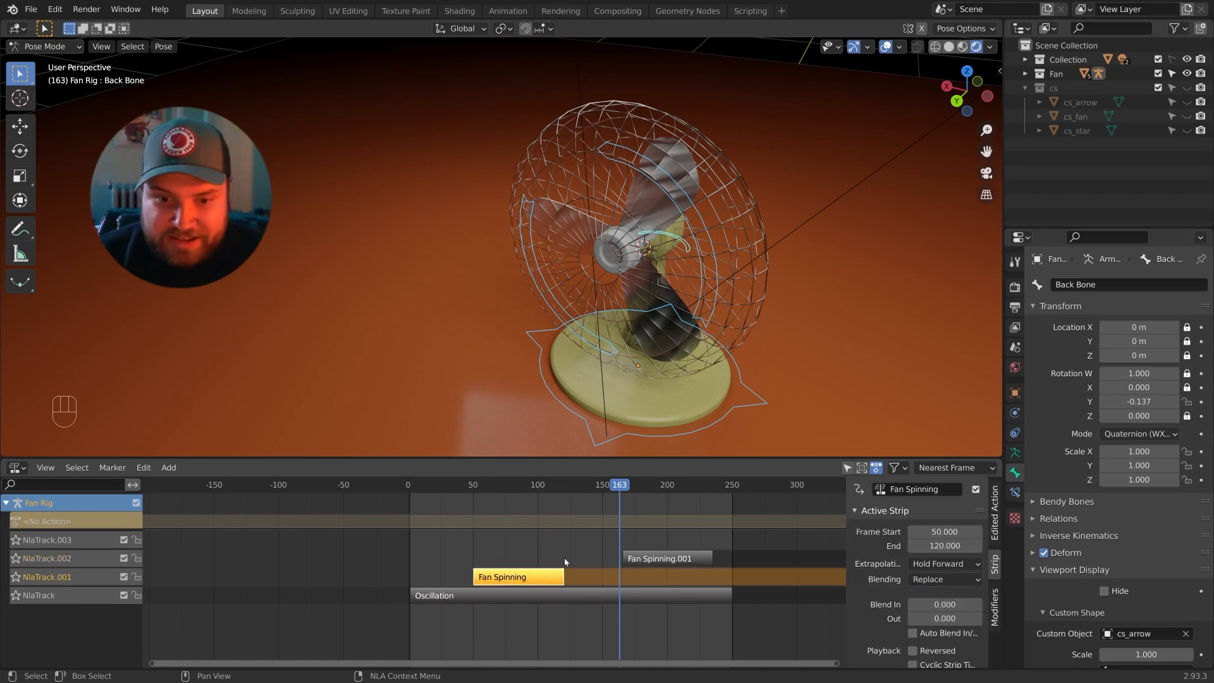
drag(616, 490, 491, 495)
key(space)
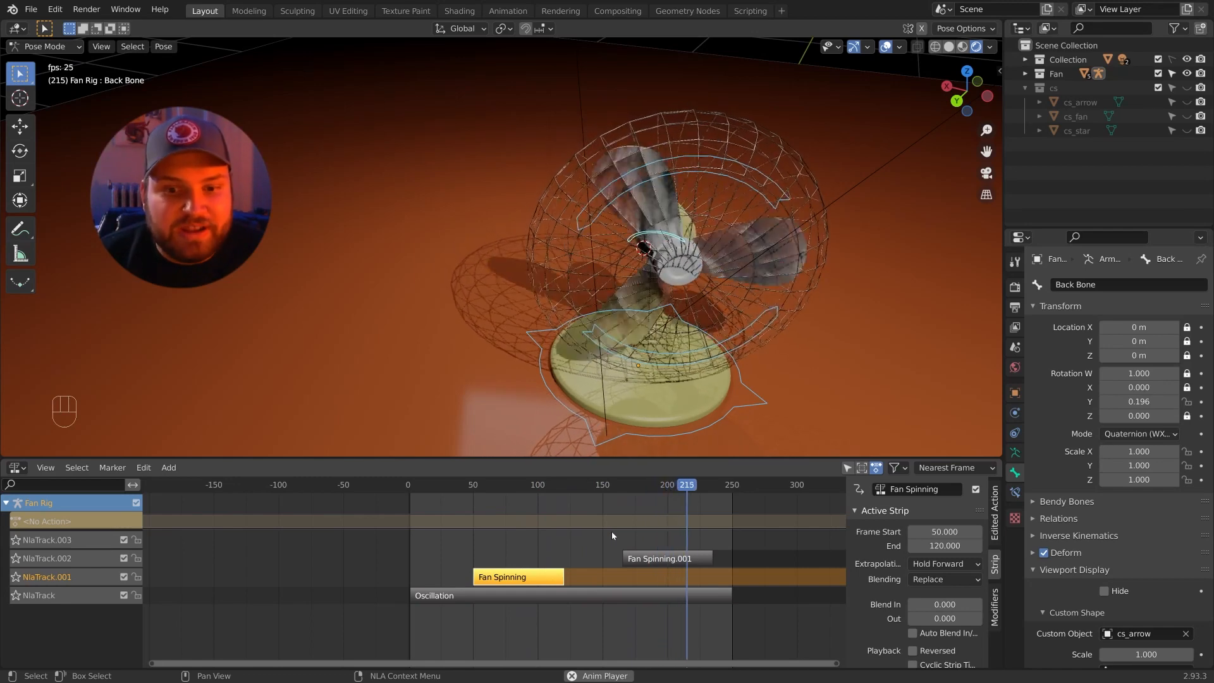
key(space)
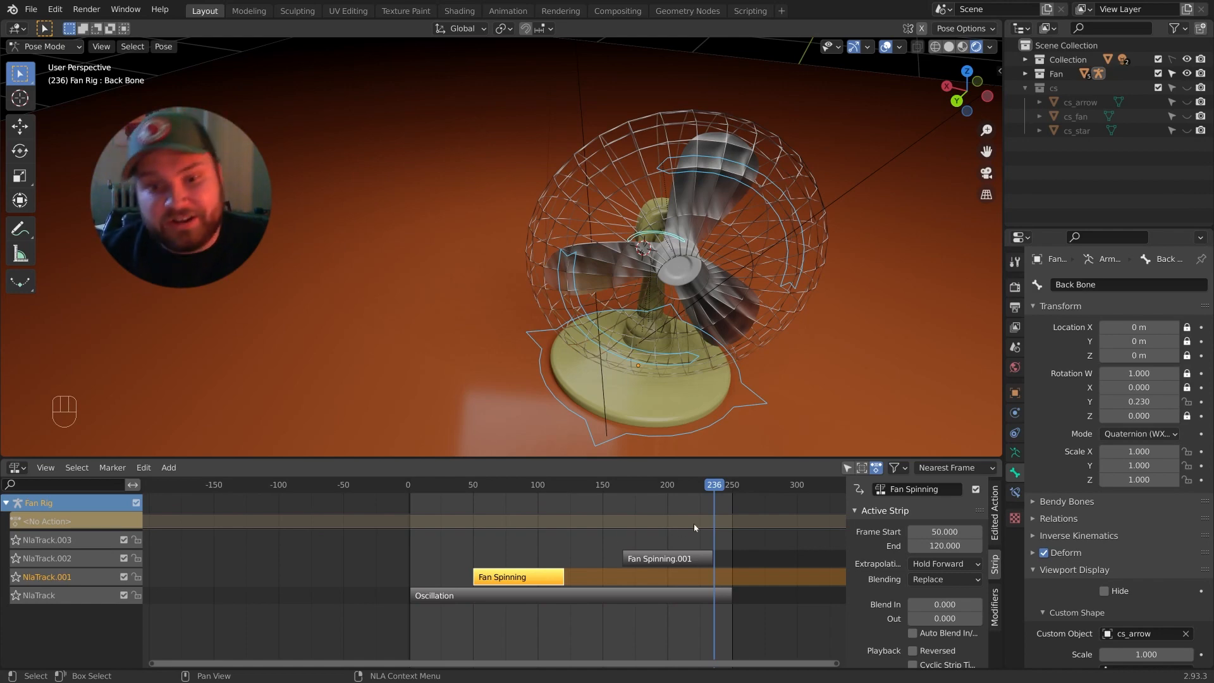
key(space)
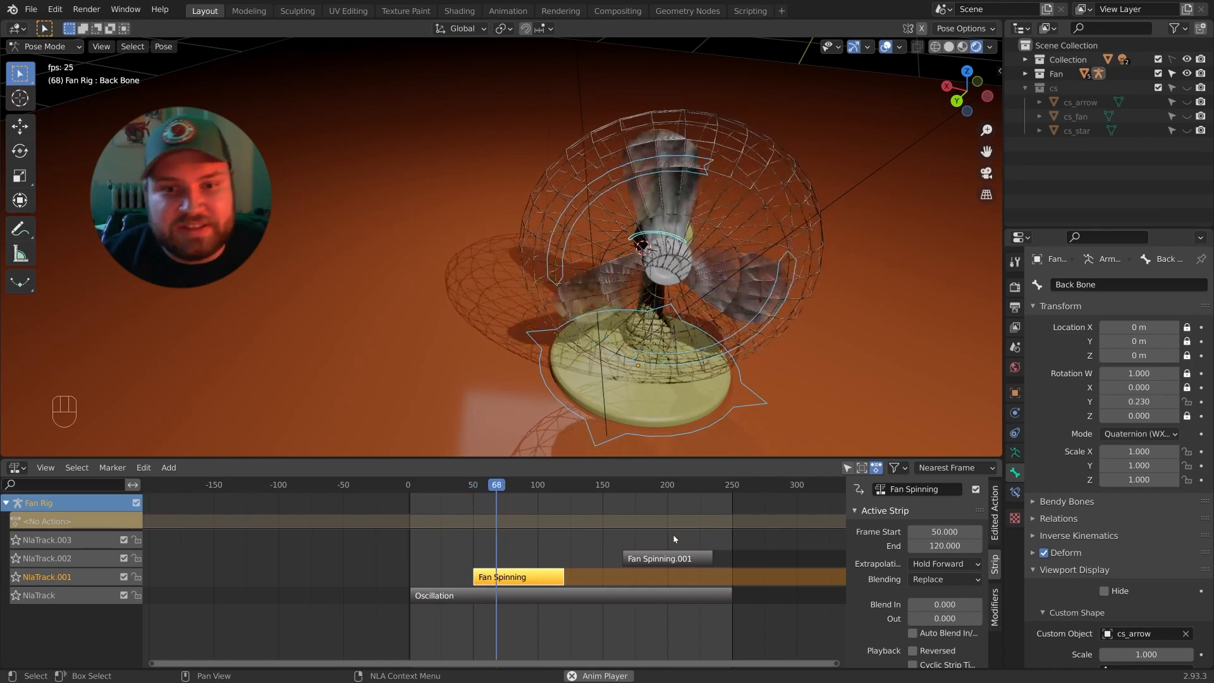
click(522, 523)
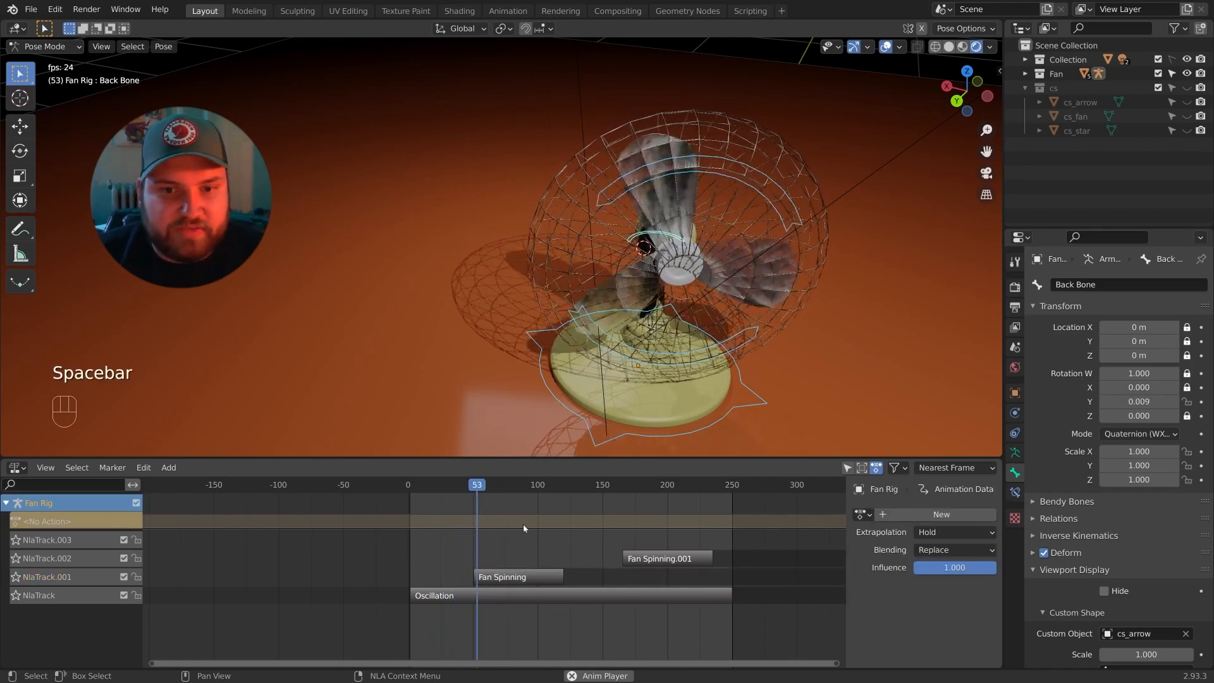